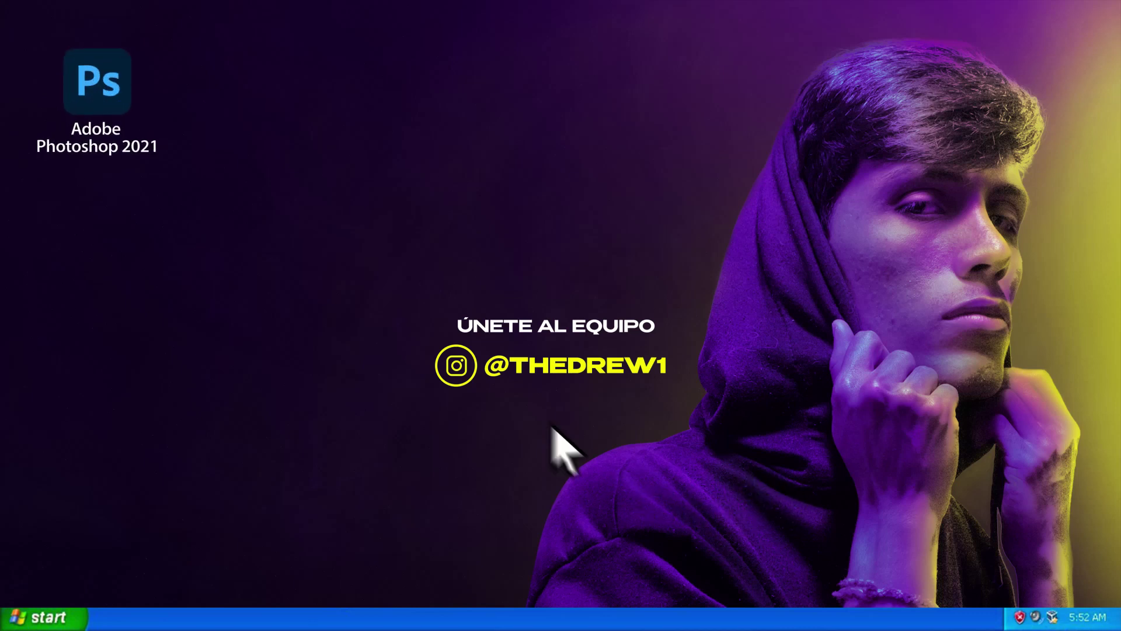
Launch Photoshop and start a blank white 2724 × 2160 px document titled MATTE PAINTING CERVEZA MAHOU
double_click(109, 79)
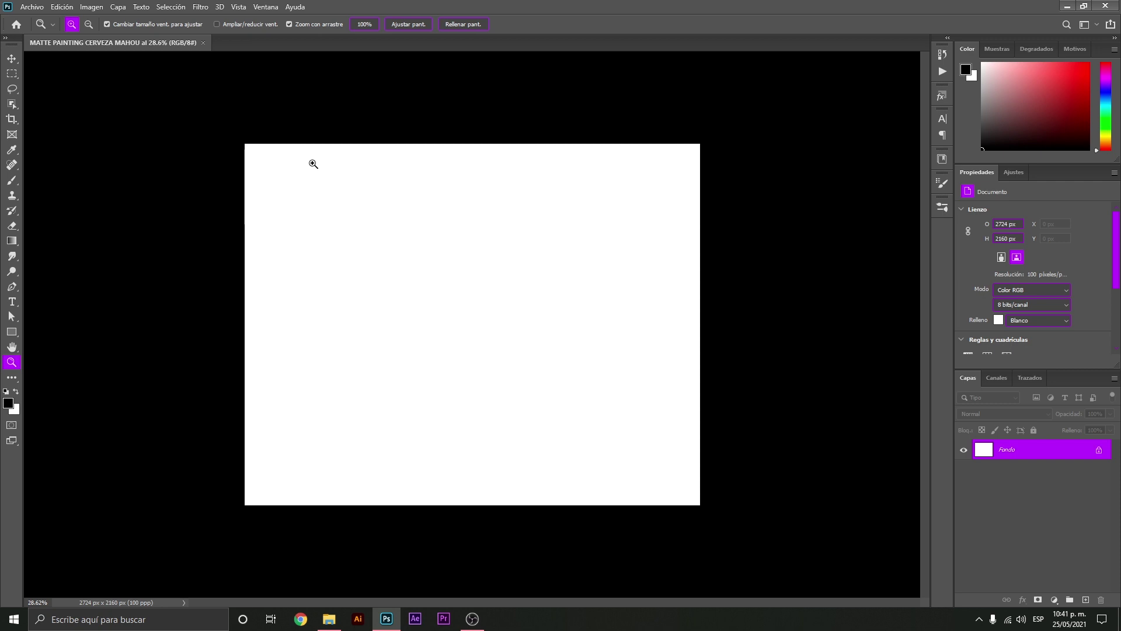
Add a #0f0f0f near-black solid colour fill layer with an empty Capa 1 above it
click(1054, 600)
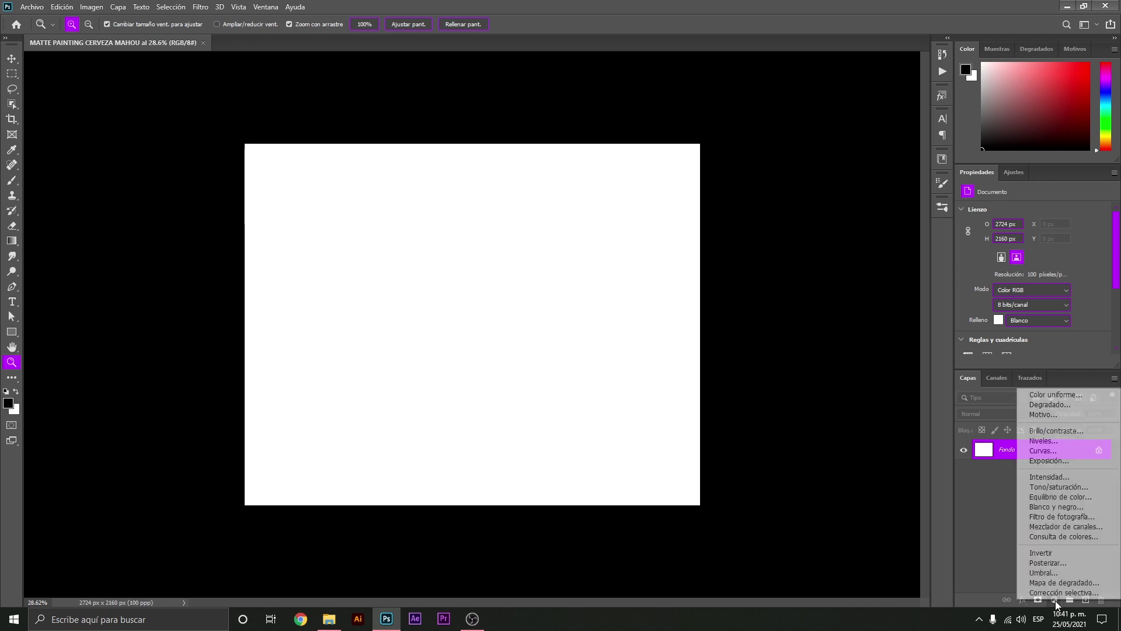
click(1052, 394)
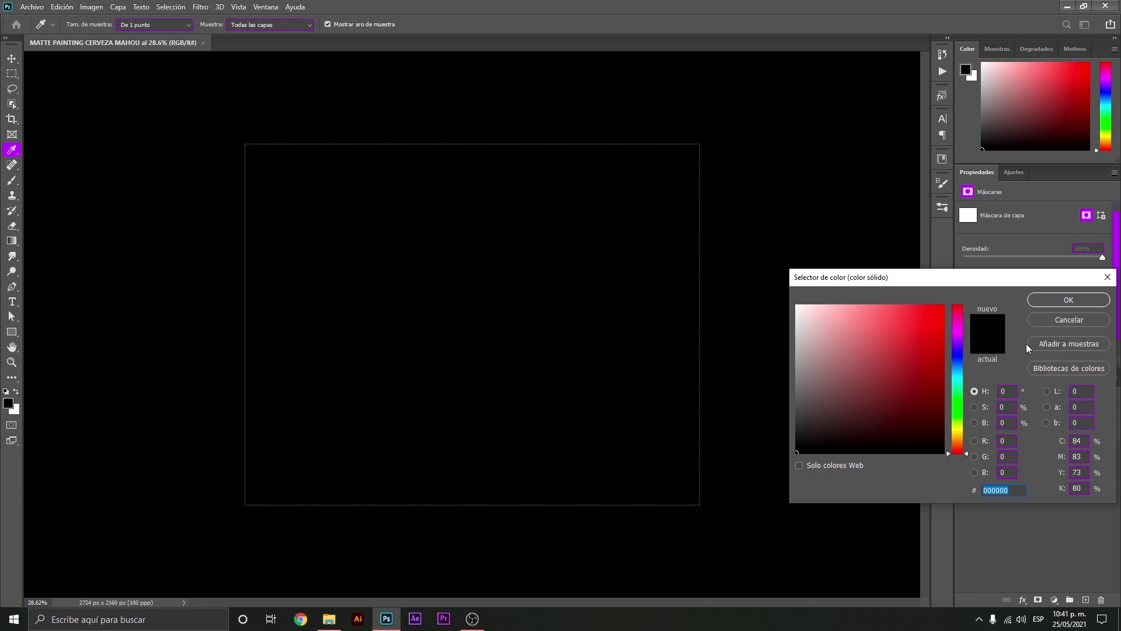
drag(814, 439, 794, 445)
click(1045, 300)
key(z)
drag(687, 300, 521, 313)
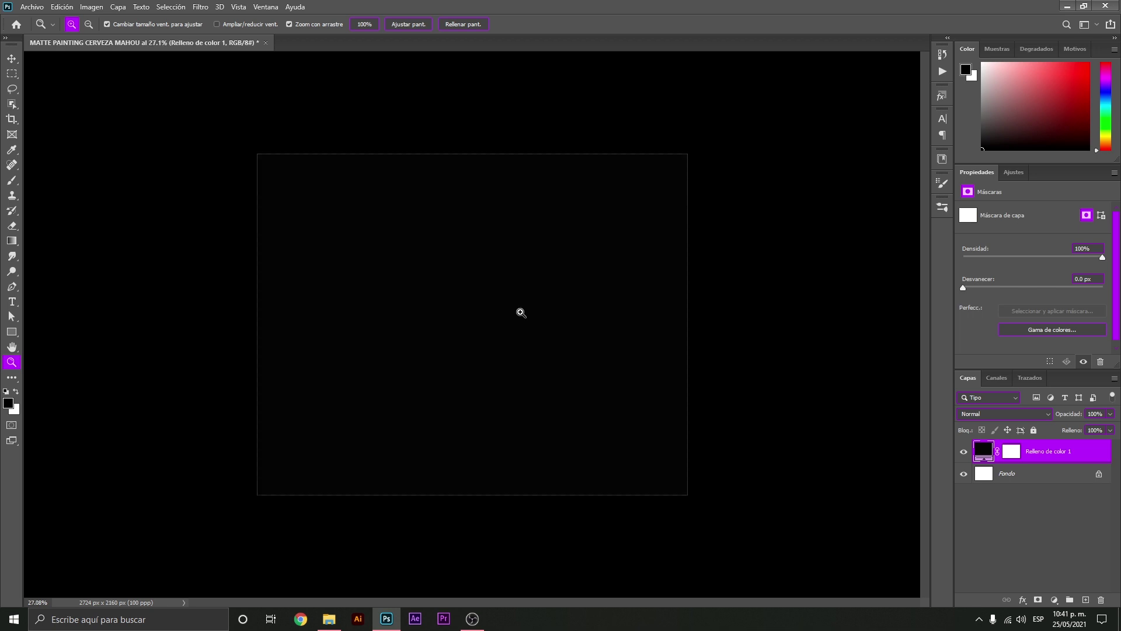
click(1085, 600)
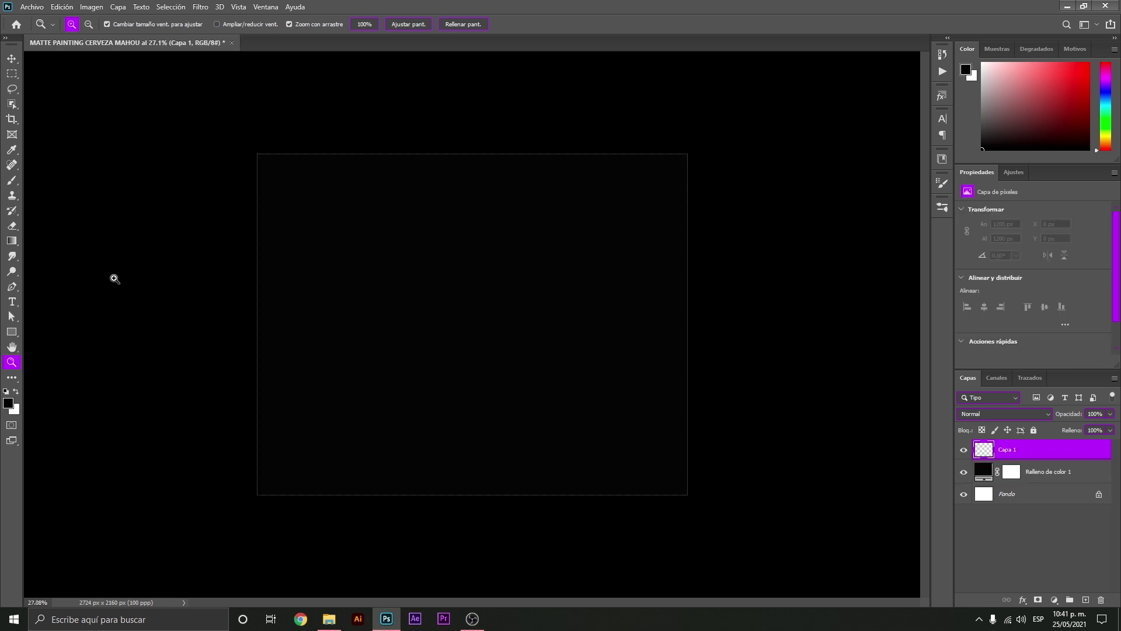
Create a 100 × 814 px rectangle with a light blue fill
click(11, 331)
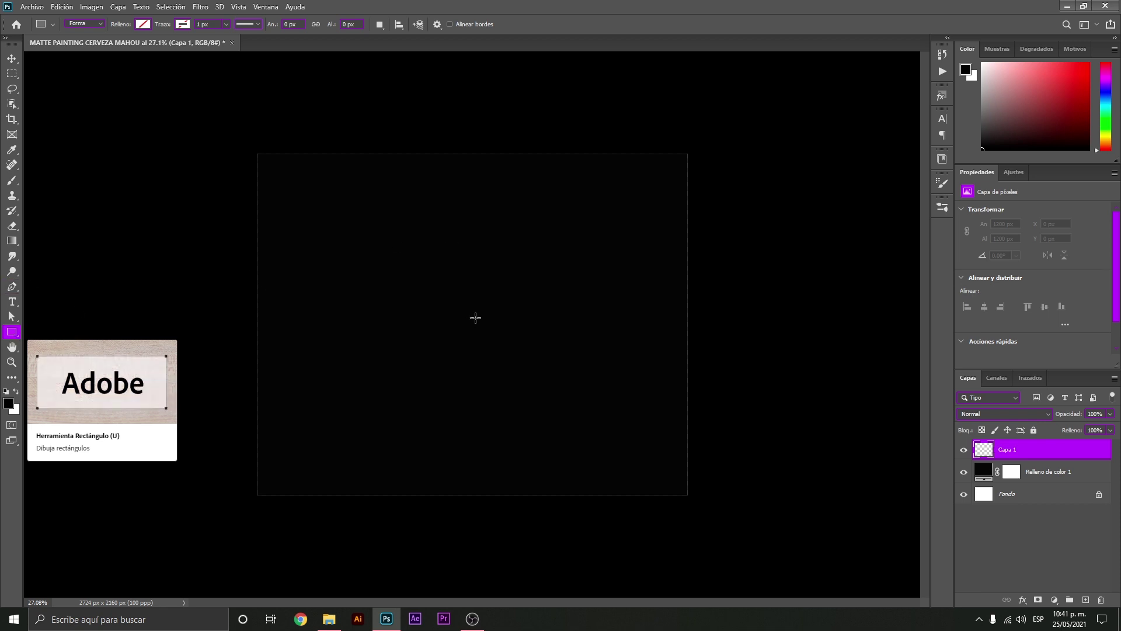
click(448, 291)
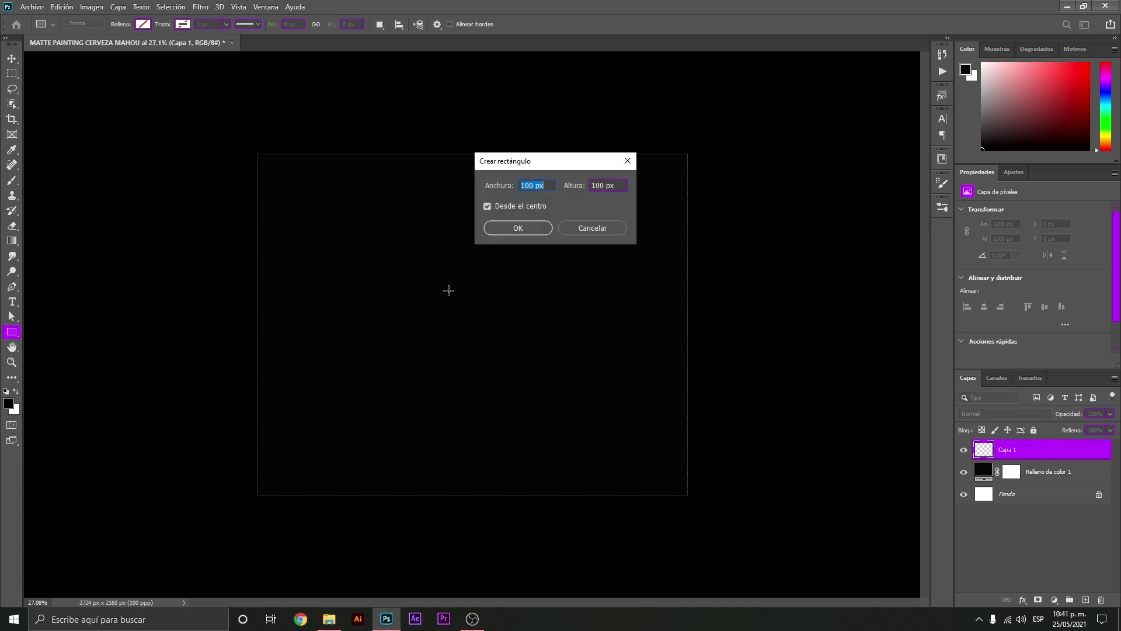
key(Tab)
text(814)
click(517, 228)
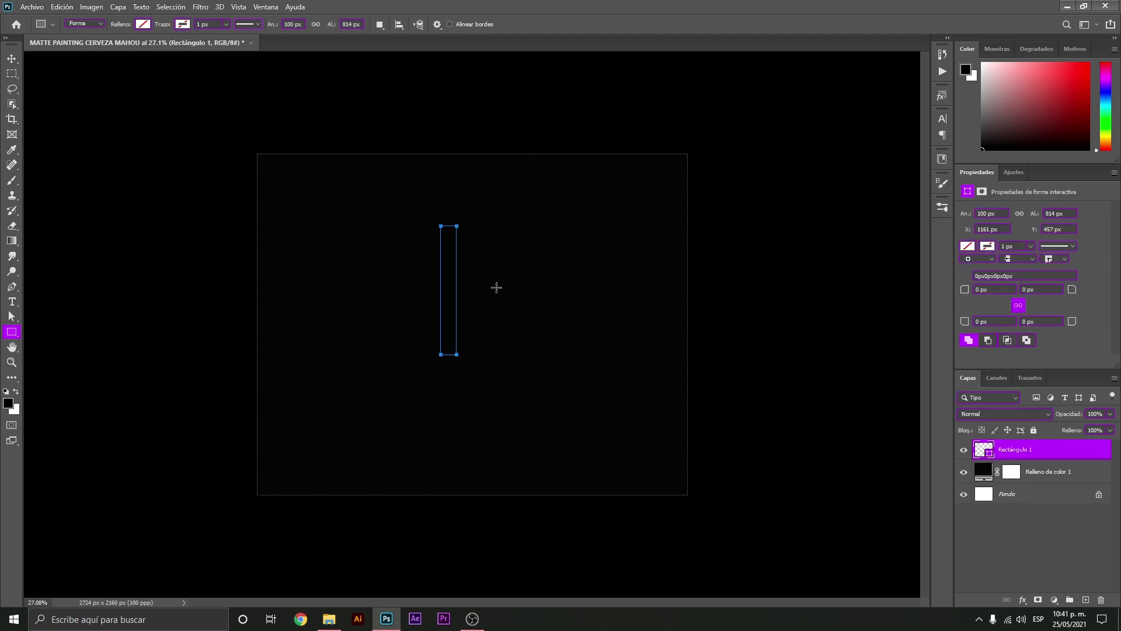
click(144, 24)
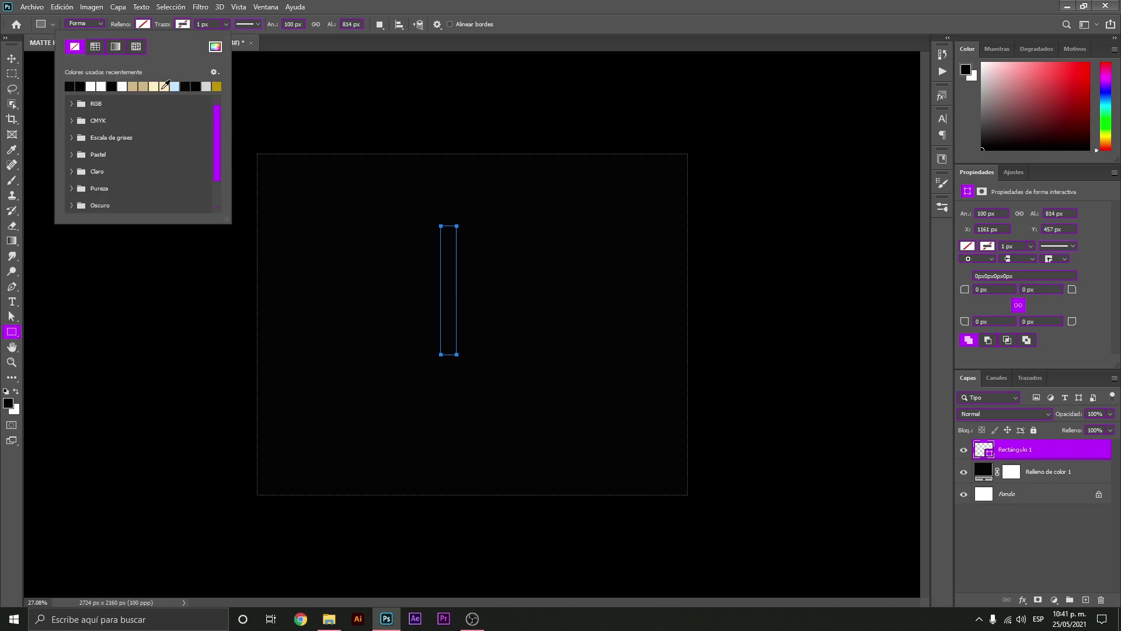
click(179, 87)
Move the blue rectangle down so it stands on the canvas's bottom centre
key(v)
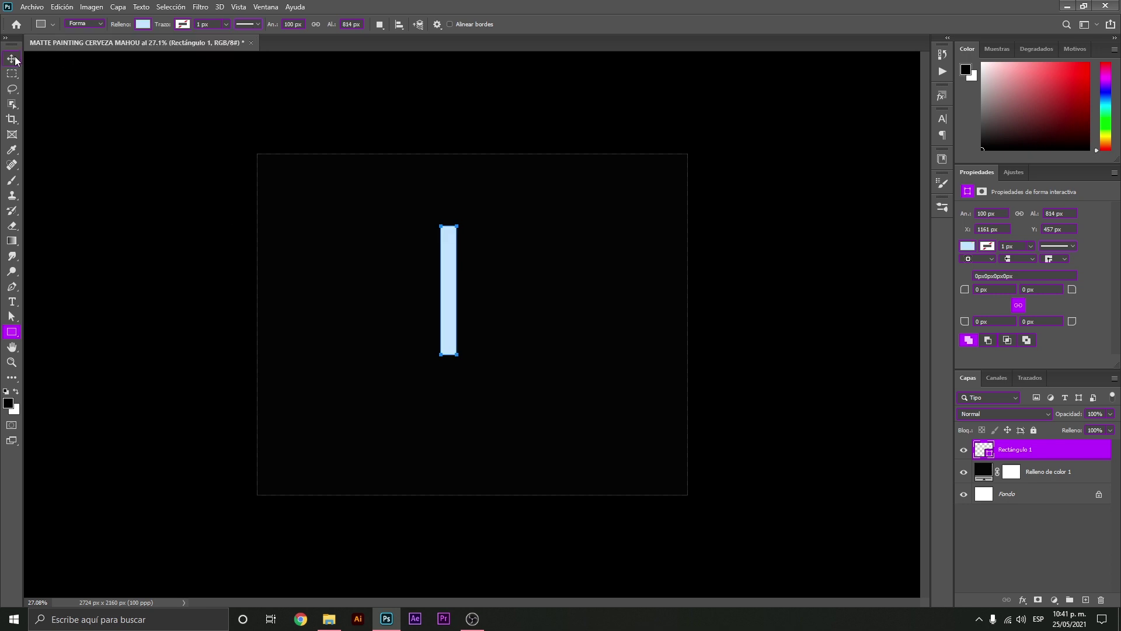
drag(445, 267, 471, 405)
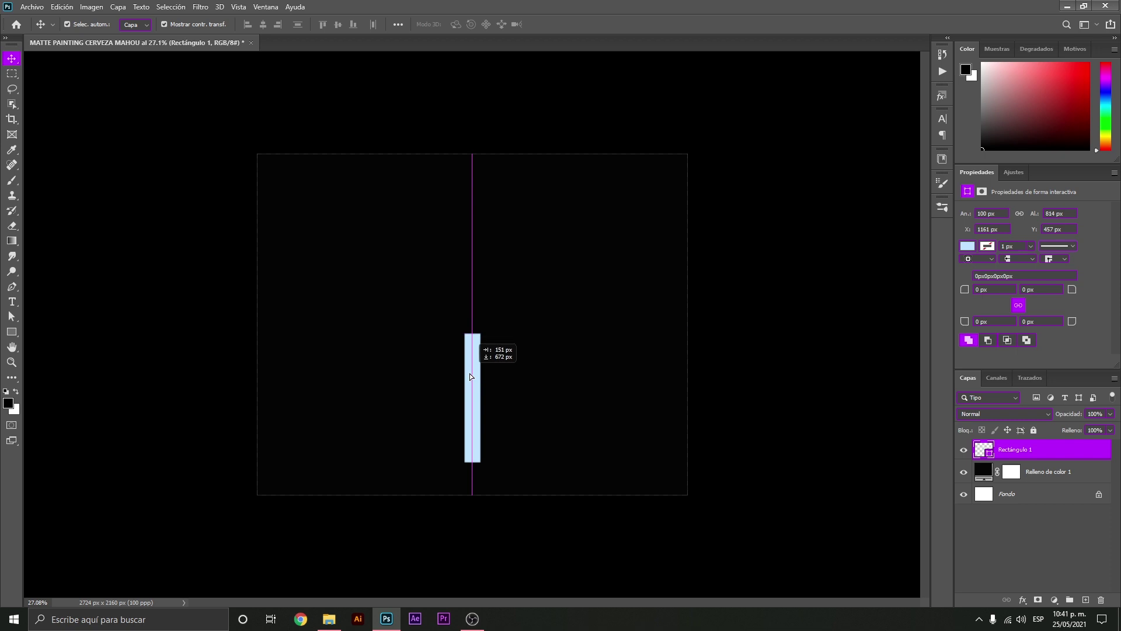
click(520, 535)
key(z)
mouse_move(484, 403)
mouse_down()
mouse_move(527, 401)
mouse_move(493, 395)
mouse_up()
key(v)
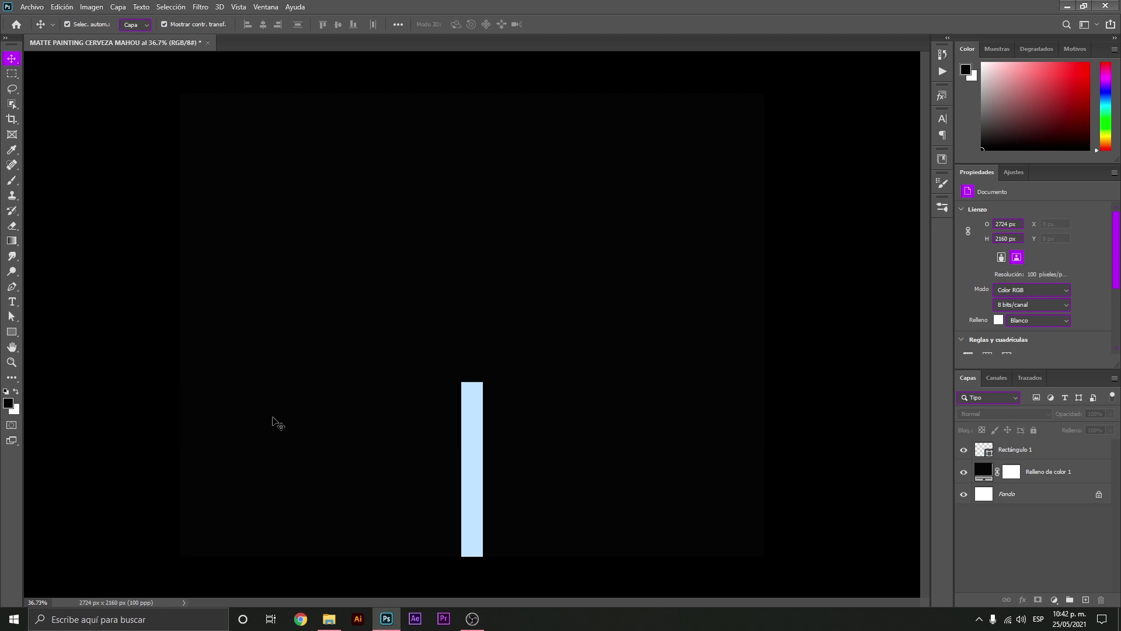
Add a new layer above the rectangle and set the brush colour to white
click(1009, 449)
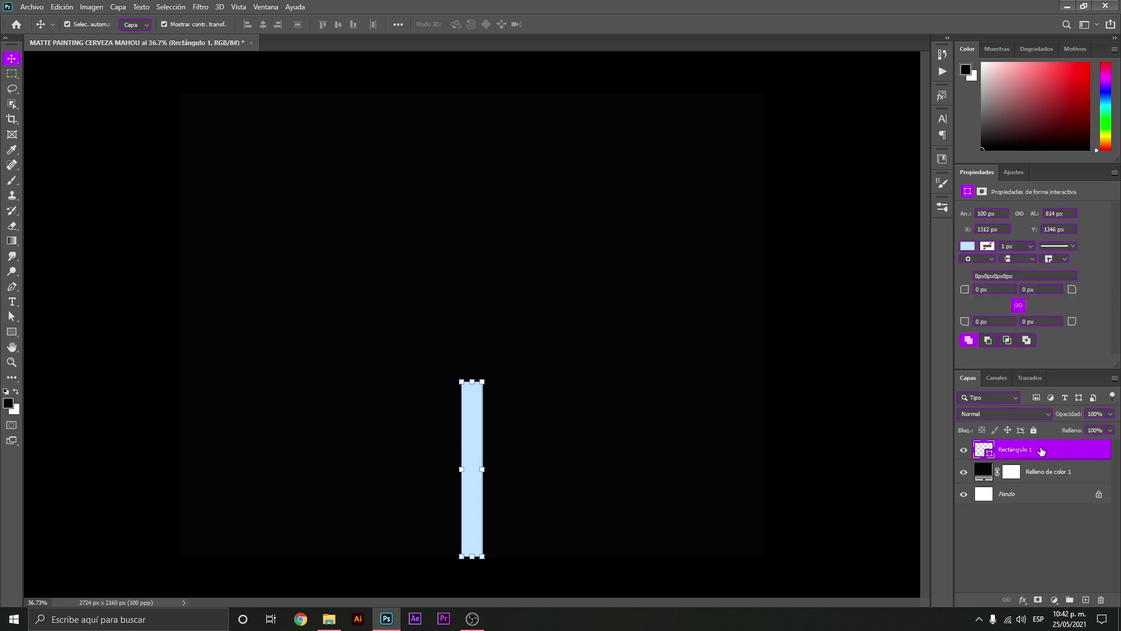
click(1086, 600)
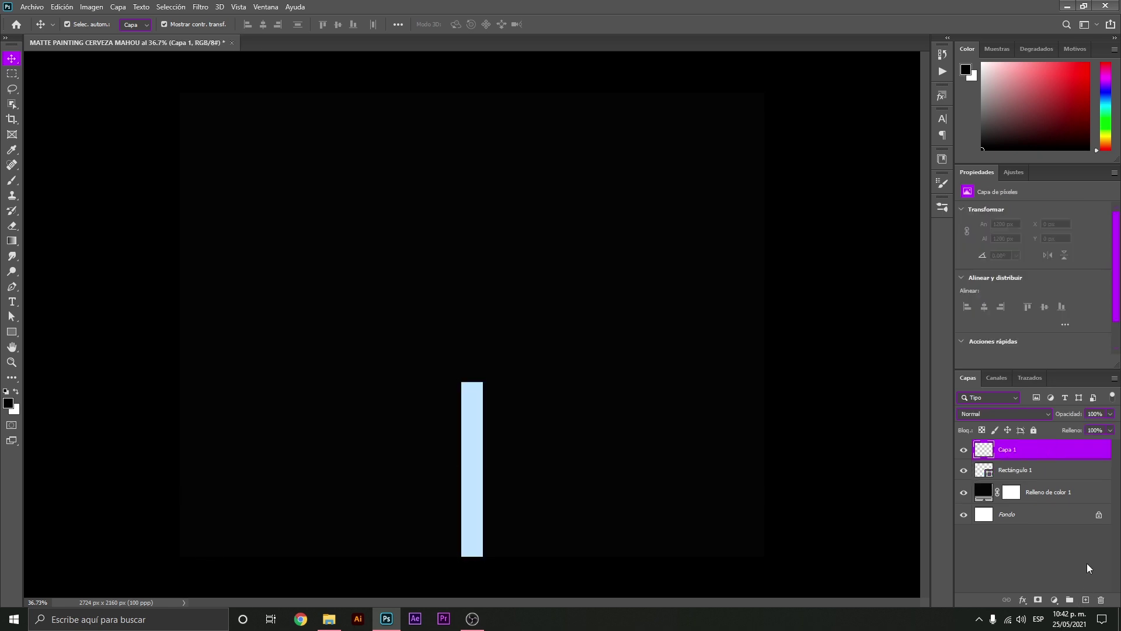
key(b)
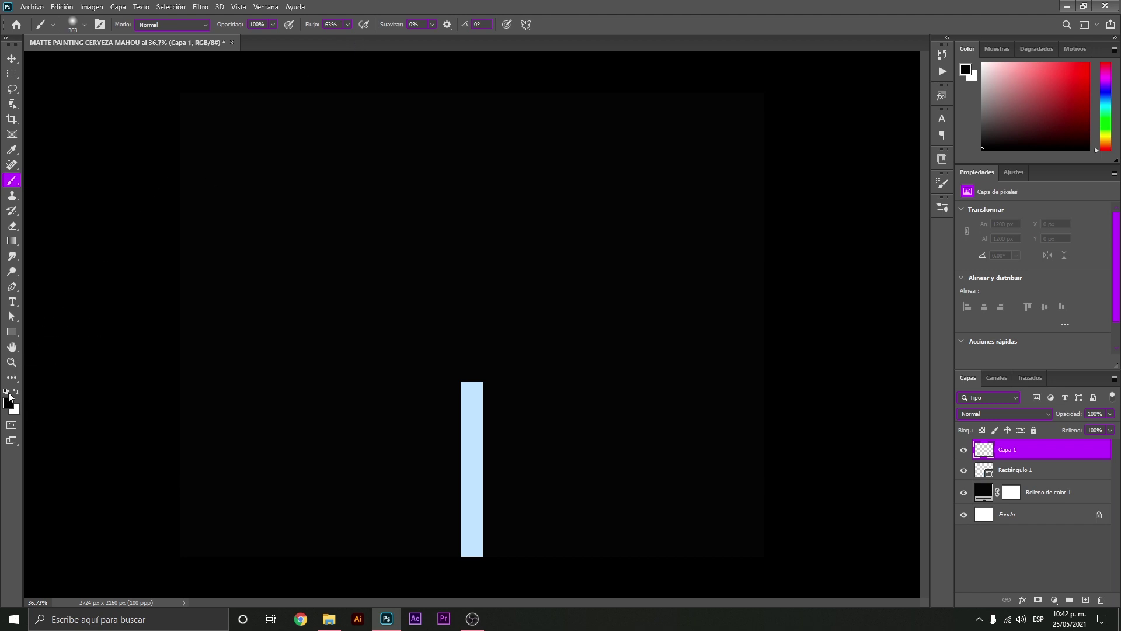
click(15, 391)
click(797, 318)
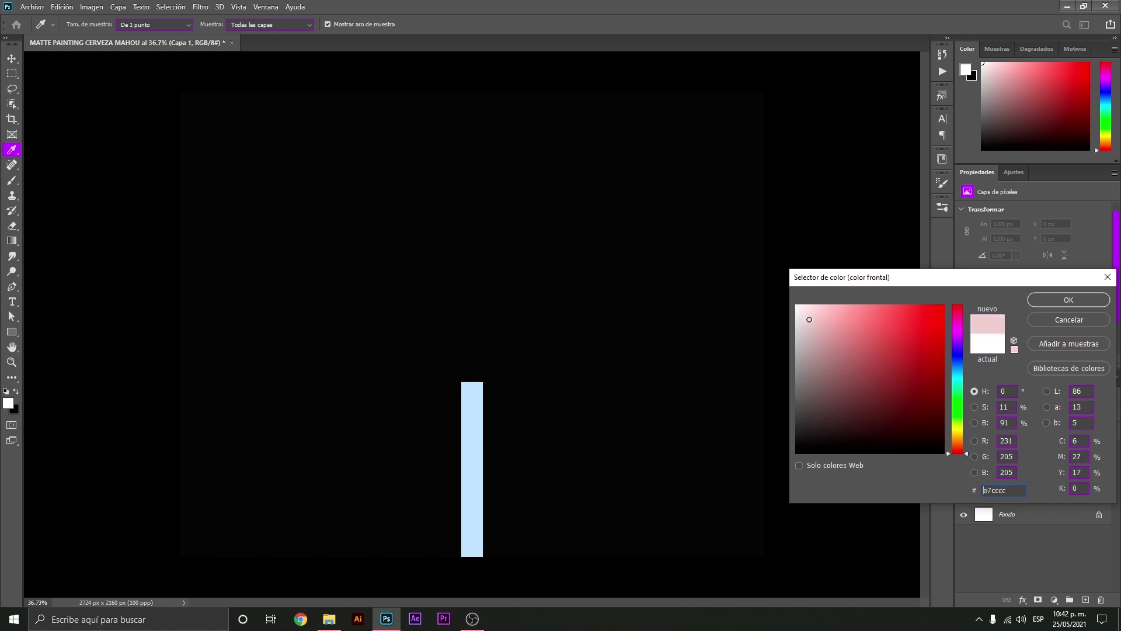
click(1057, 298)
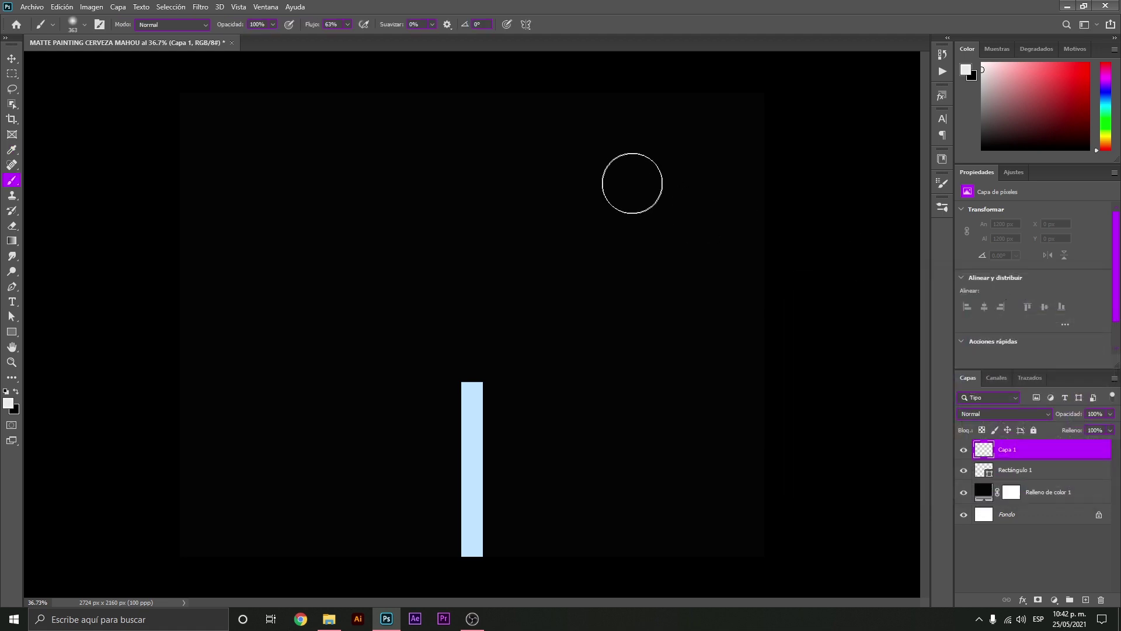
Set the brush to 100% flow, 100% hardness and about 26 px size
click(347, 24)
drag(350, 40, 423, 39)
click(85, 25)
drag(110, 85, 140, 85)
alt+right_click(476, 292)
drag(477, 293, 456, 294)
Draw the white horizon line across the canvas, nudge it lower, and delete the rectangle layer
shift+click(167, 373)
key(v)
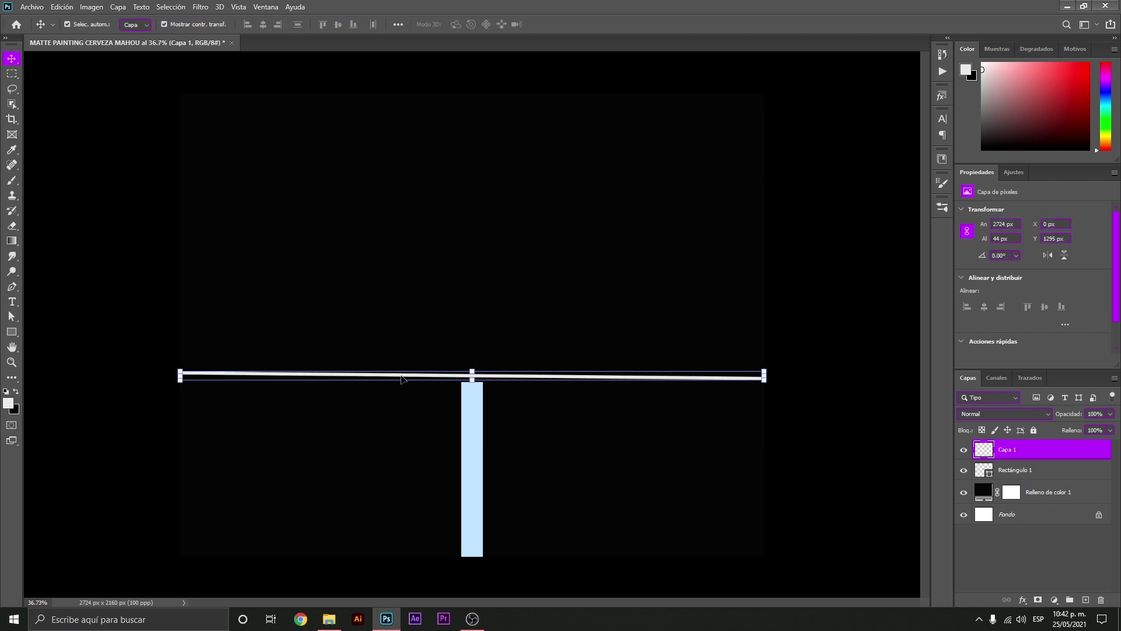
drag(401, 378, 401, 383)
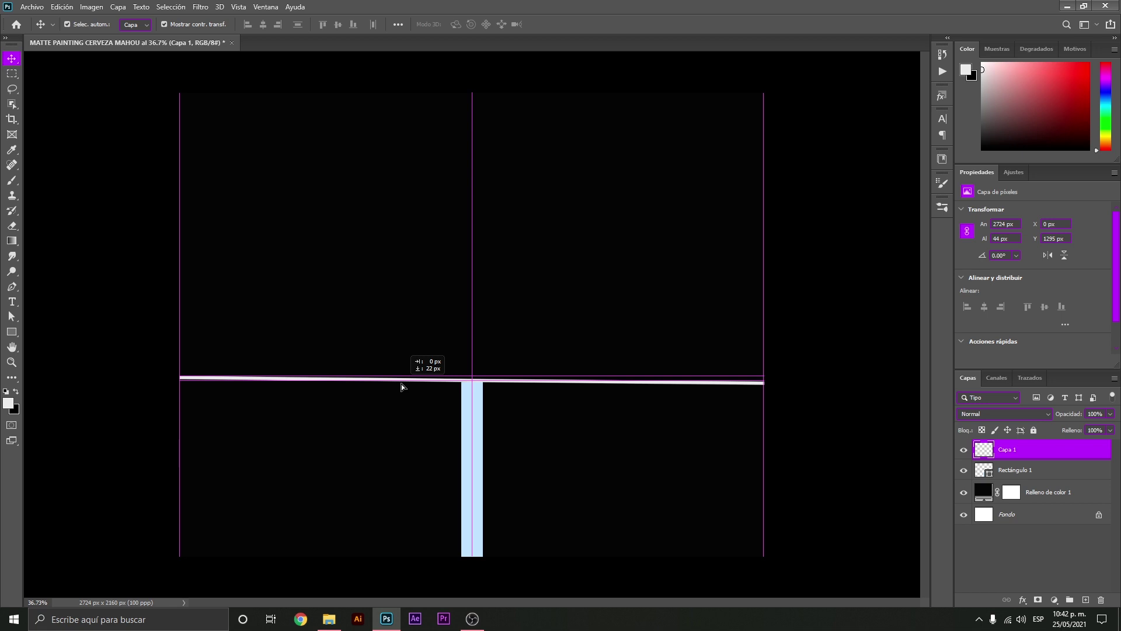
click(830, 390)
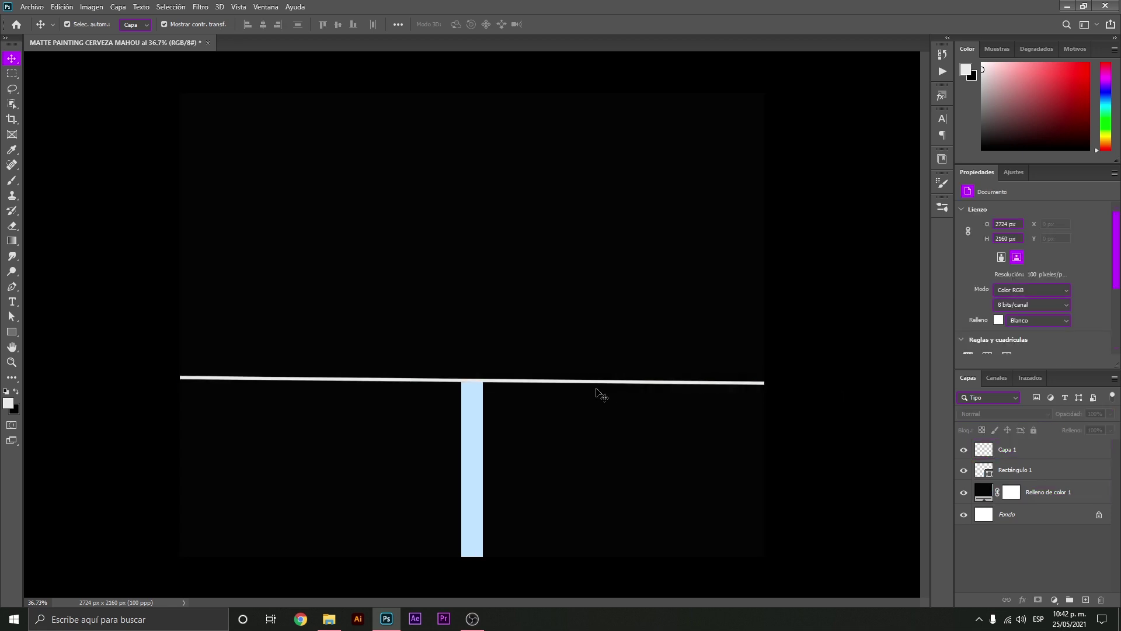
click(481, 430)
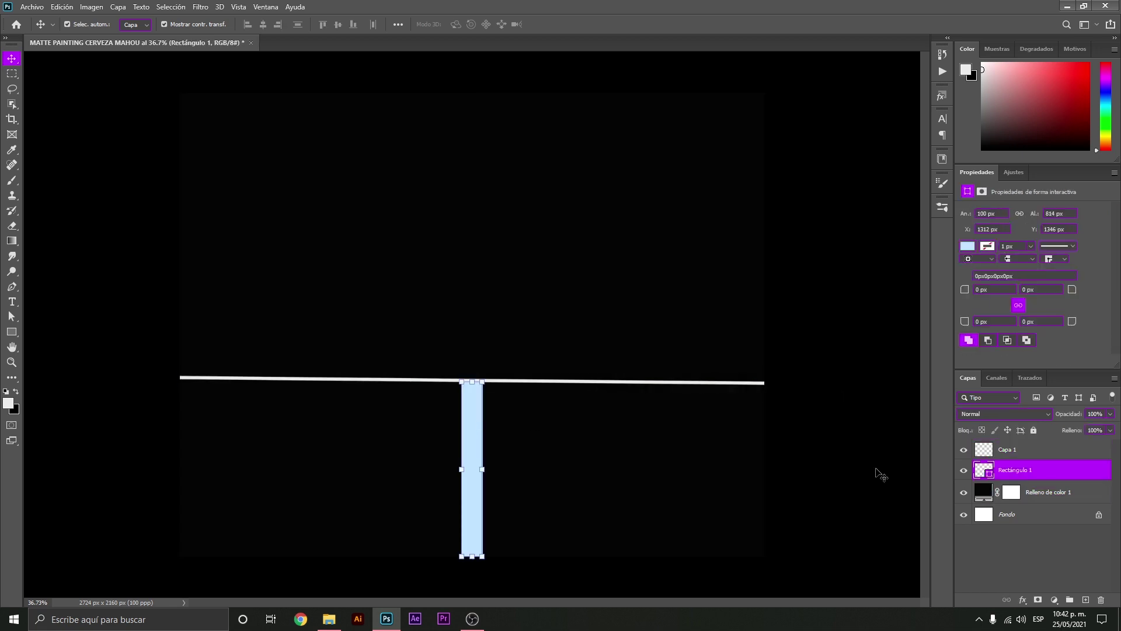
drag(1018, 468, 1014, 473)
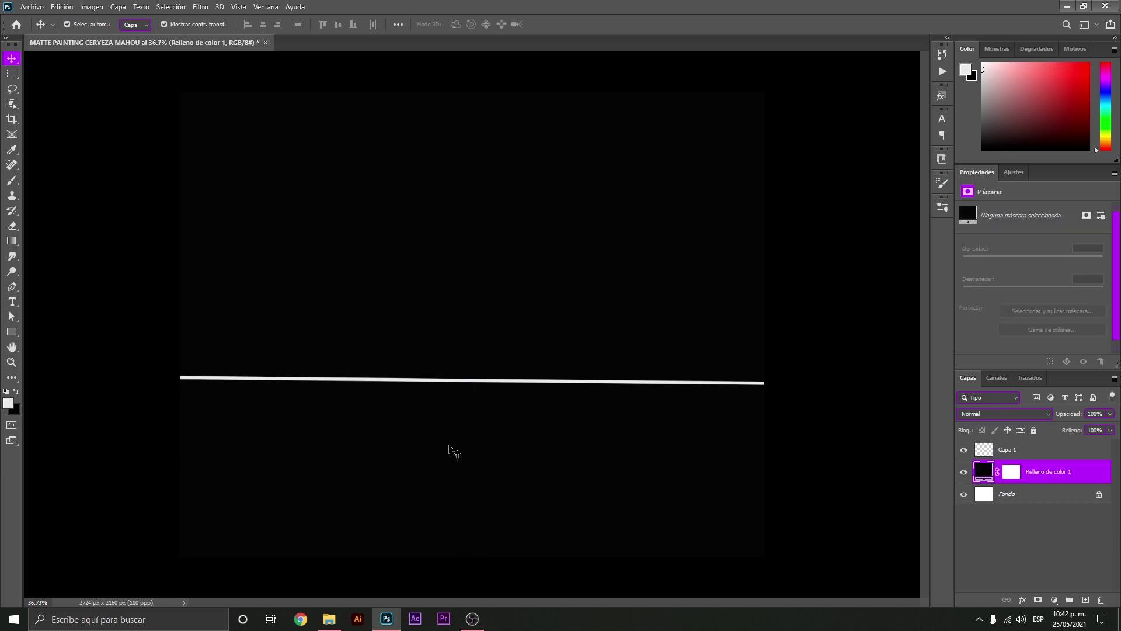
On Capa 1, draw perspective lines from the vanishing point to the left edge and bottom-left
key(b)
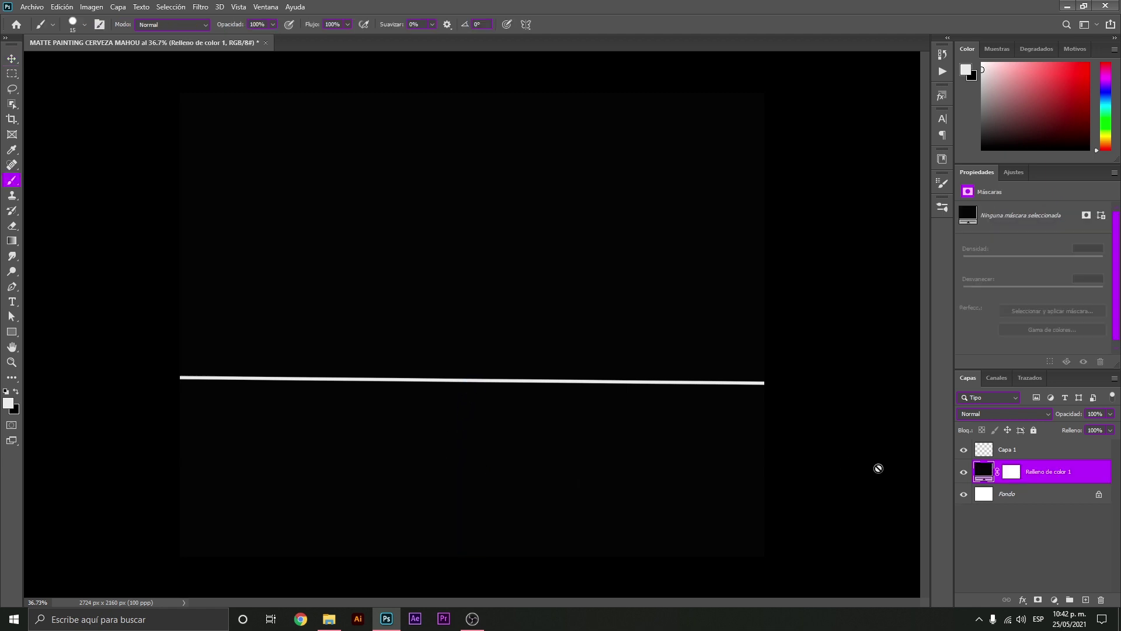
click(1001, 449)
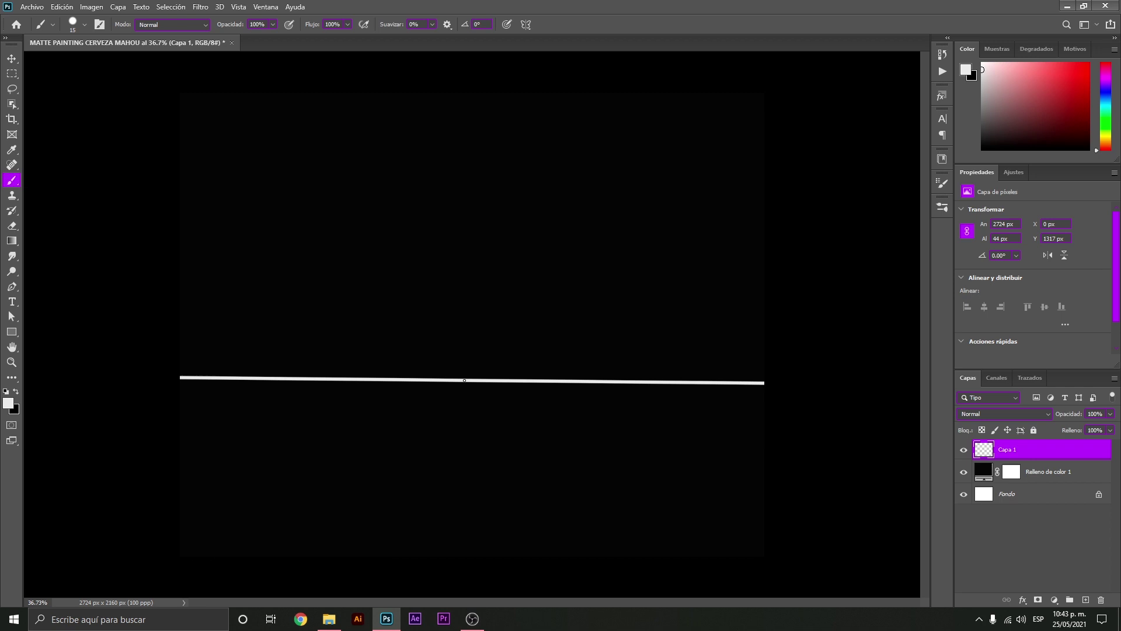
shift+click(162, 476)
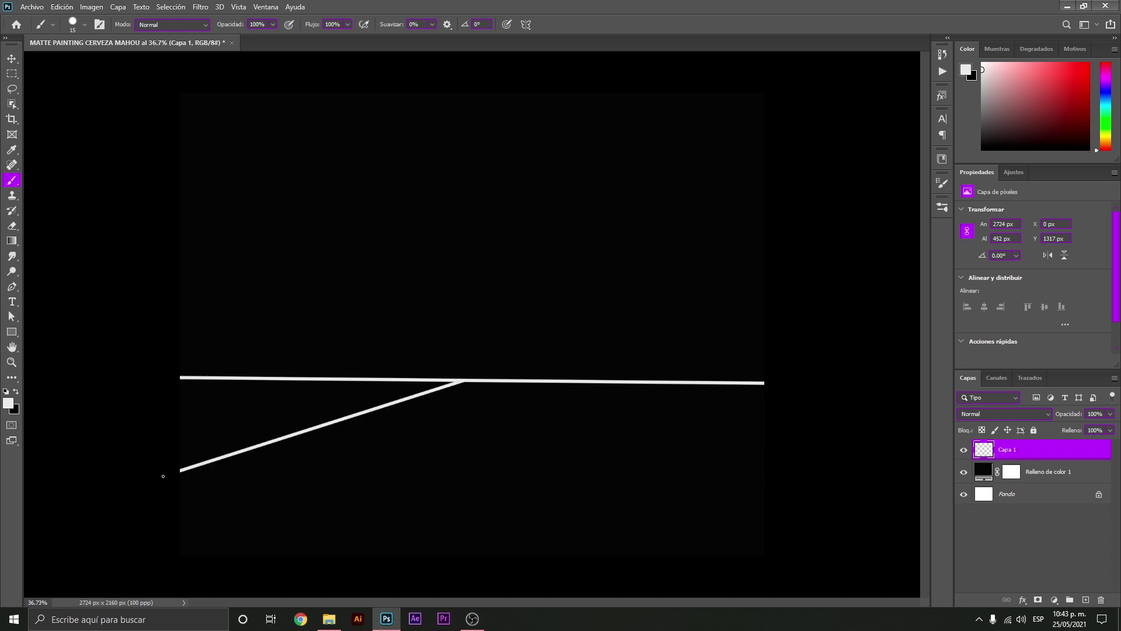
shift+click(173, 555)
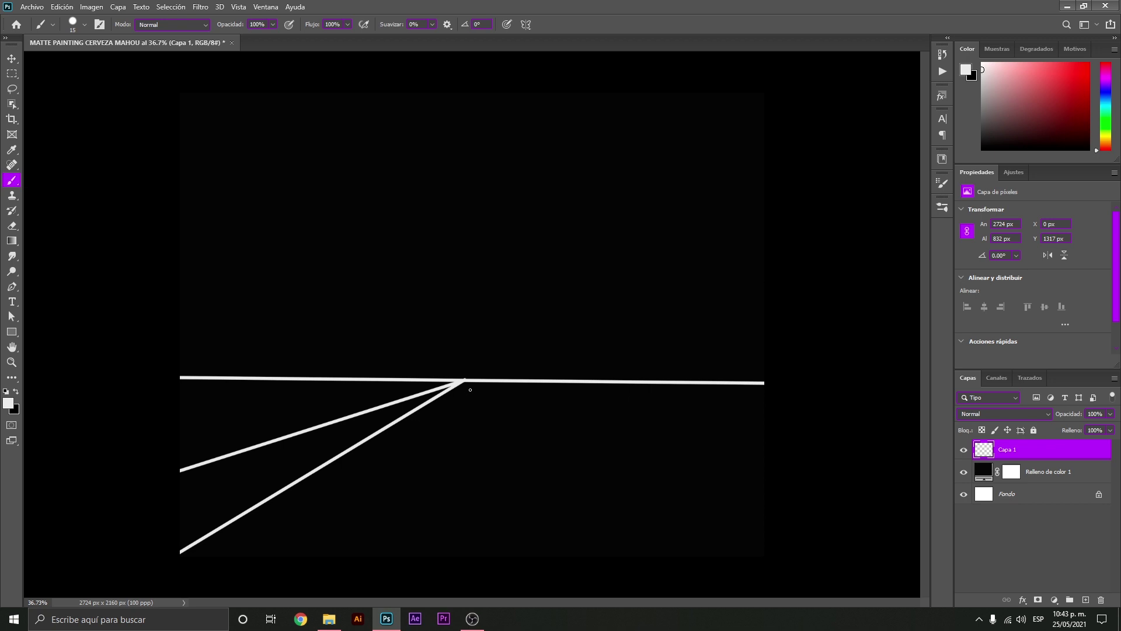
shift+click(354, 566)
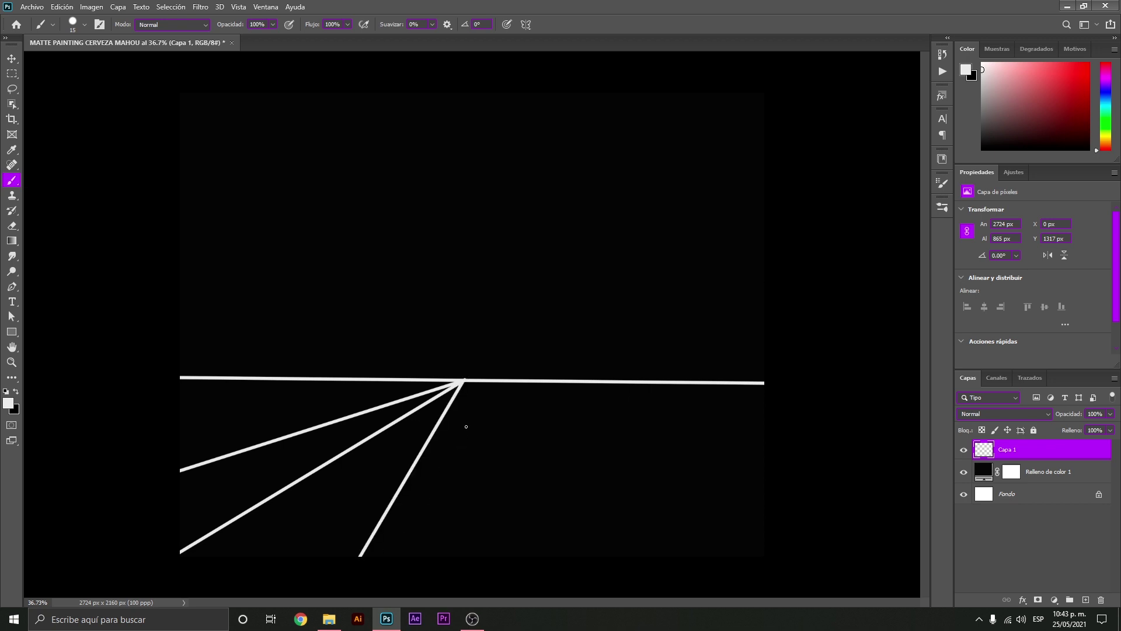
shift+click(490, 562)
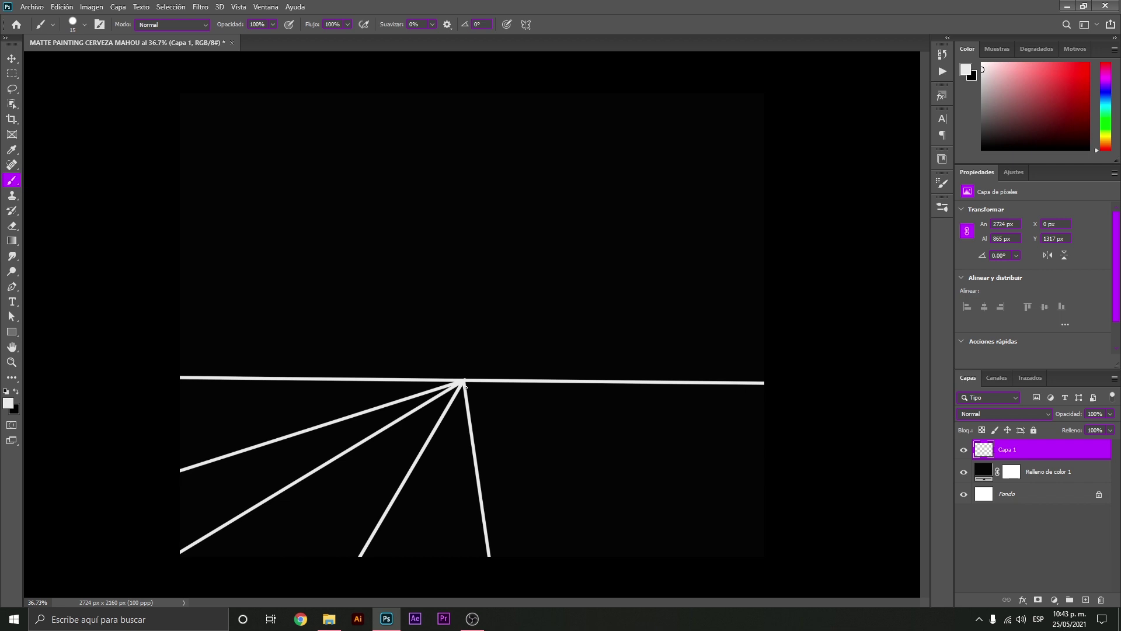
Draw the remaining perspective lines toward the bottom-right and the right edge
shift+click(592, 561)
shift+click(469, 385)
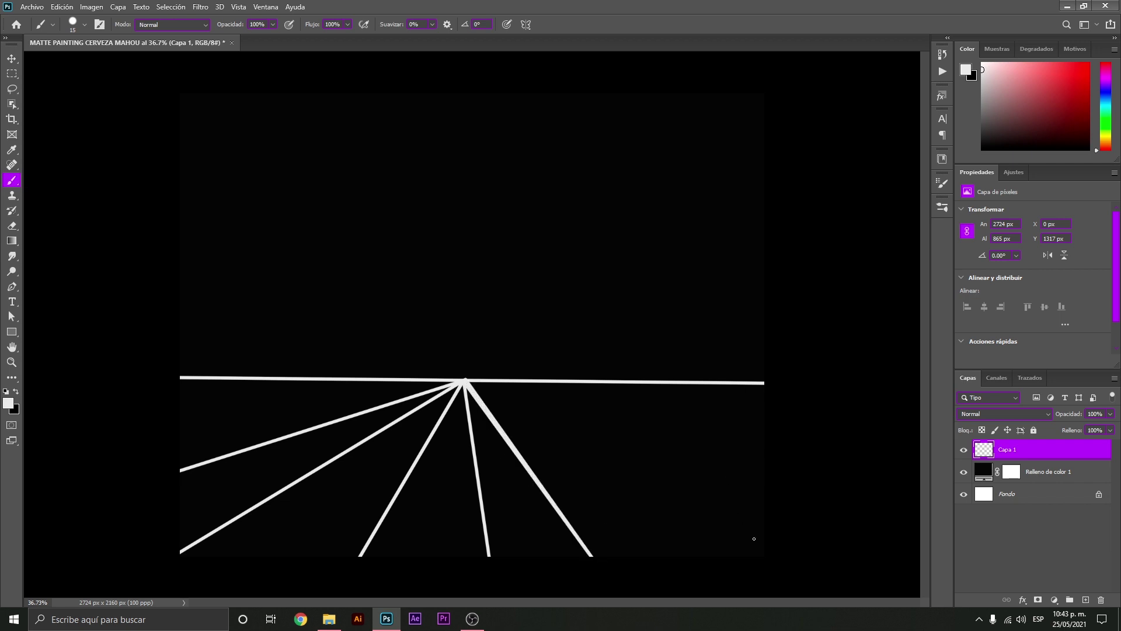
shift+click(764, 566)
shift+click(467, 382)
shift+click(789, 454)
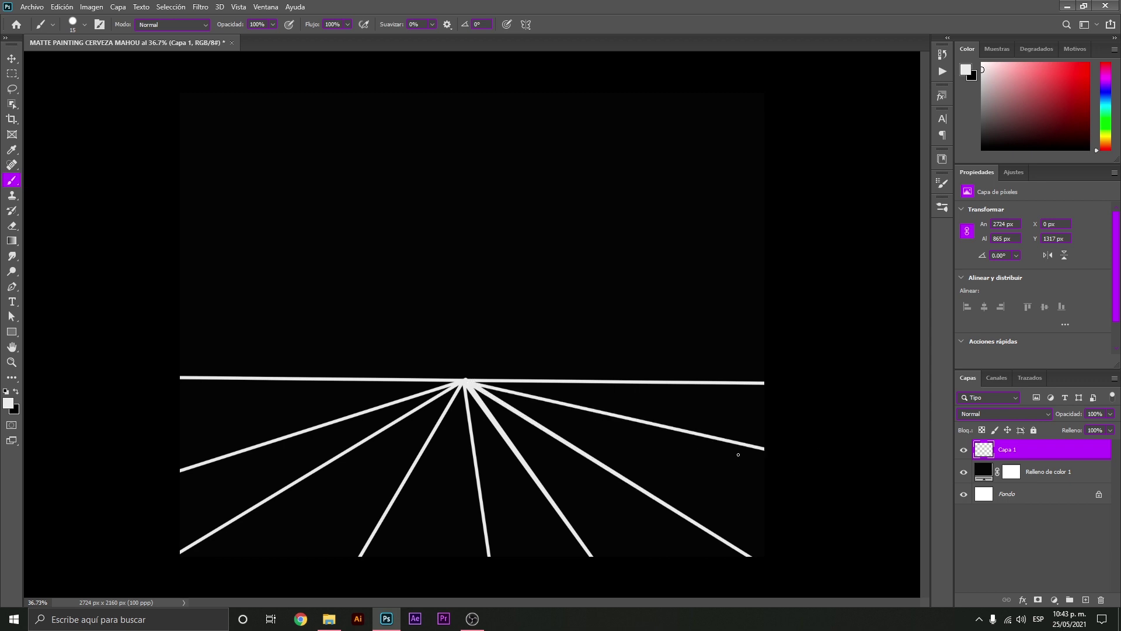
Zoom in and out to inspect the fan of perspective lines
key(z)
drag(537, 420, 517, 393)
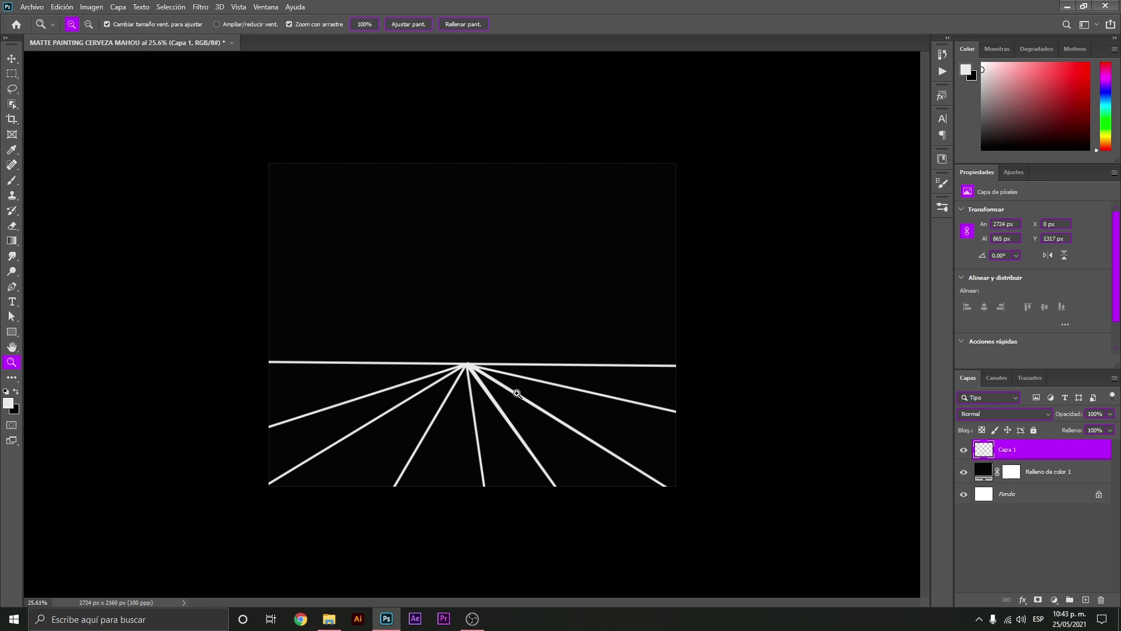
drag(458, 392, 476, 376)
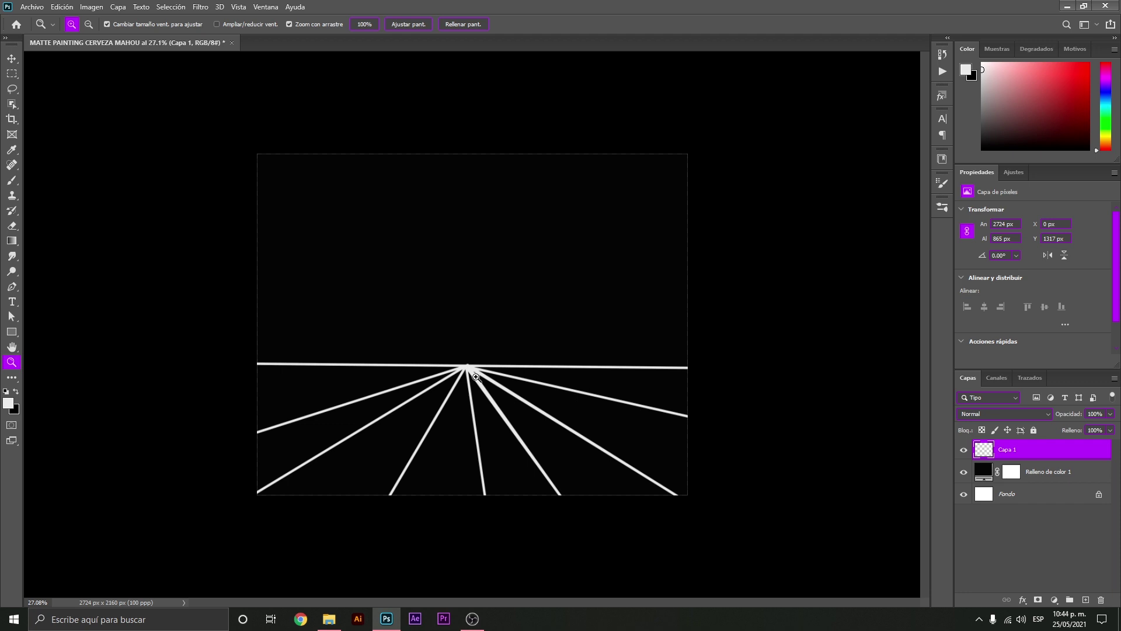
drag(503, 405, 301, 374)
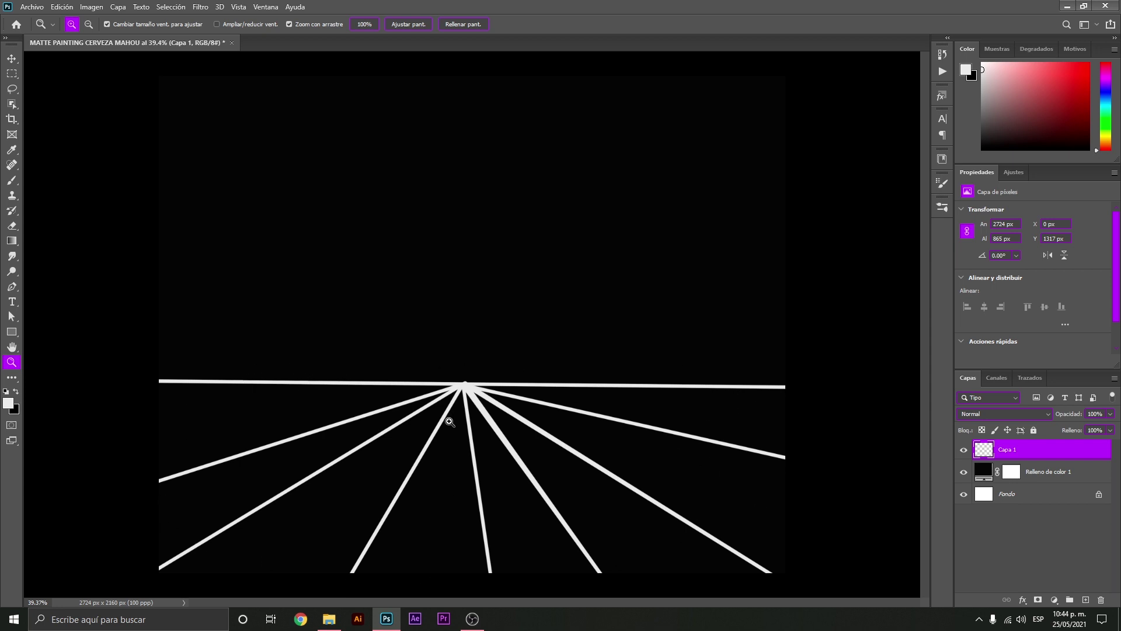
drag(505, 387, 483, 386)
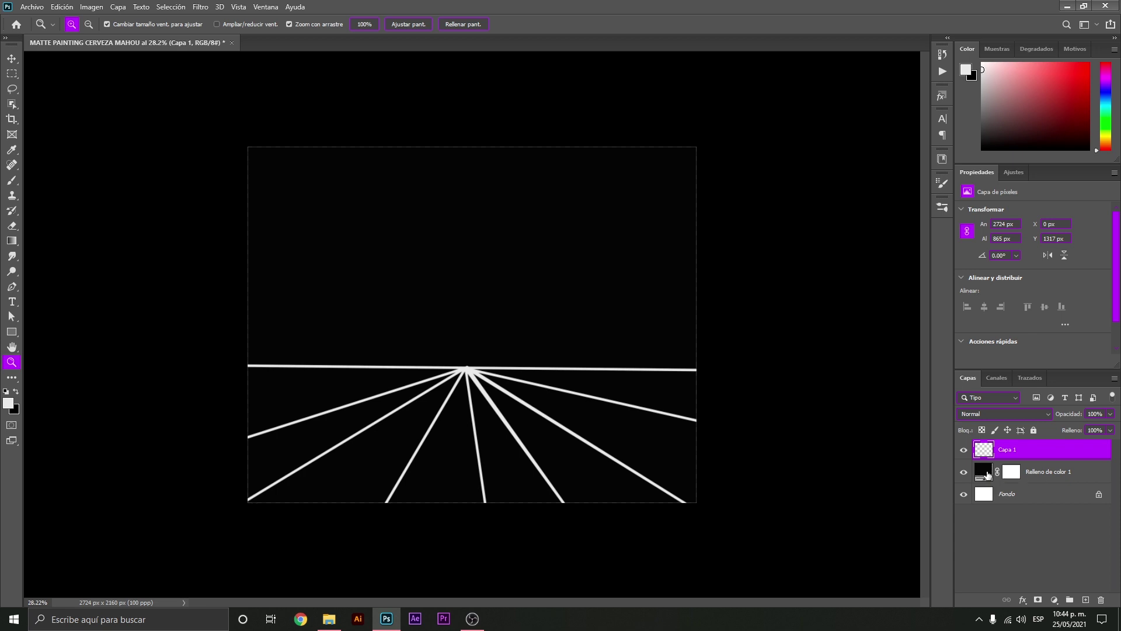
Delete the black Relleno de color 1 layer and rename Capa 1 to GUIAS
click(987, 472)
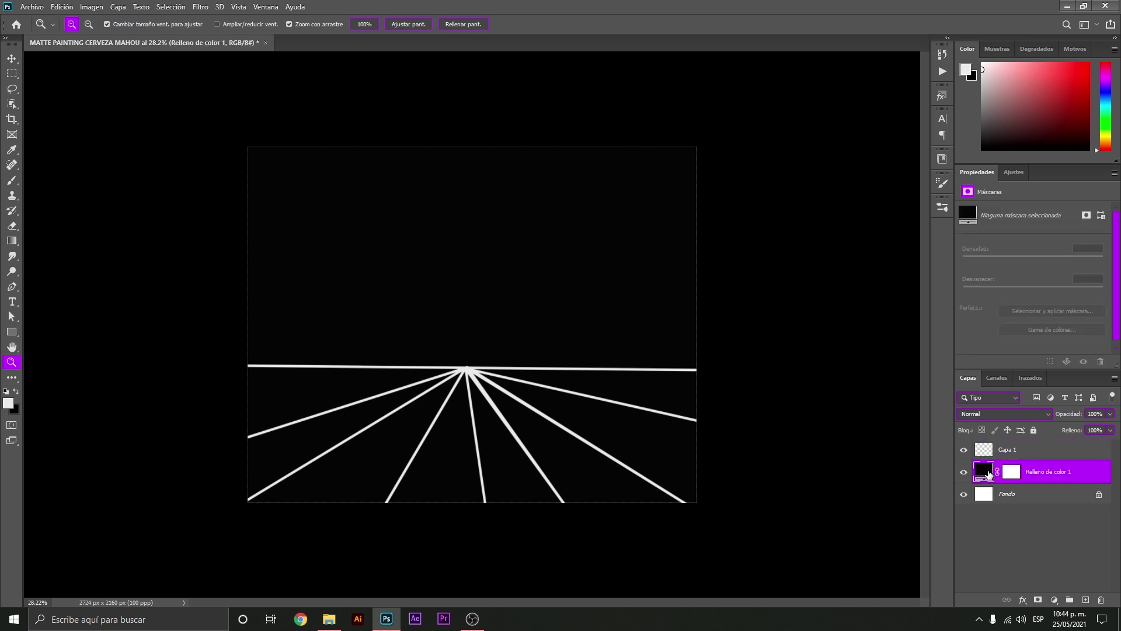
key(Delete)
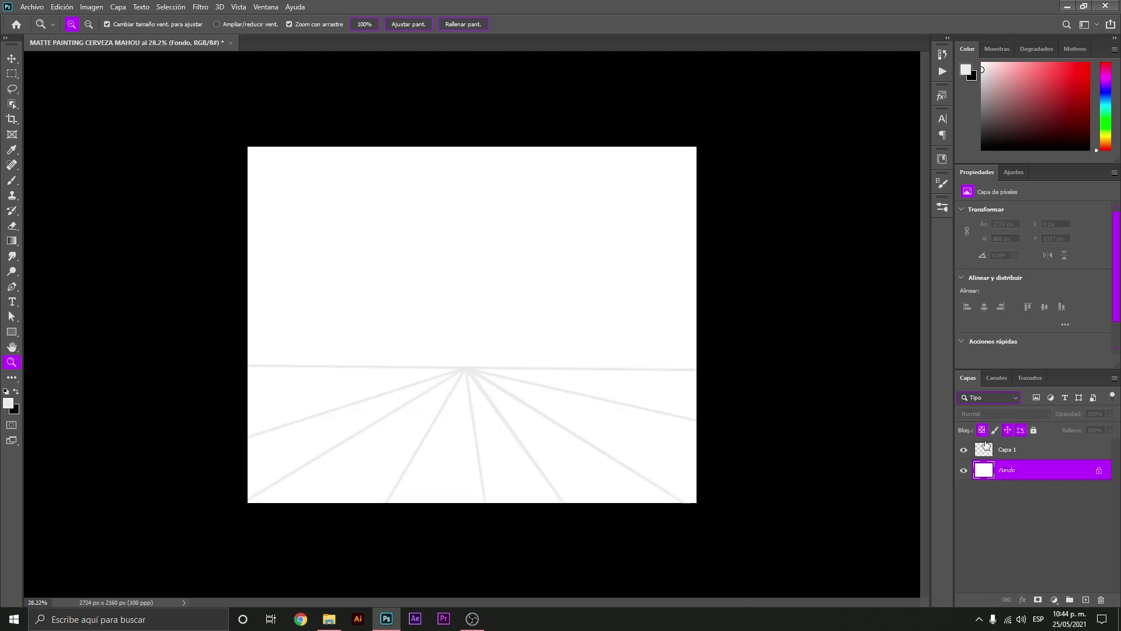
click(986, 449)
double_click(1007, 449)
key(BackSpace)
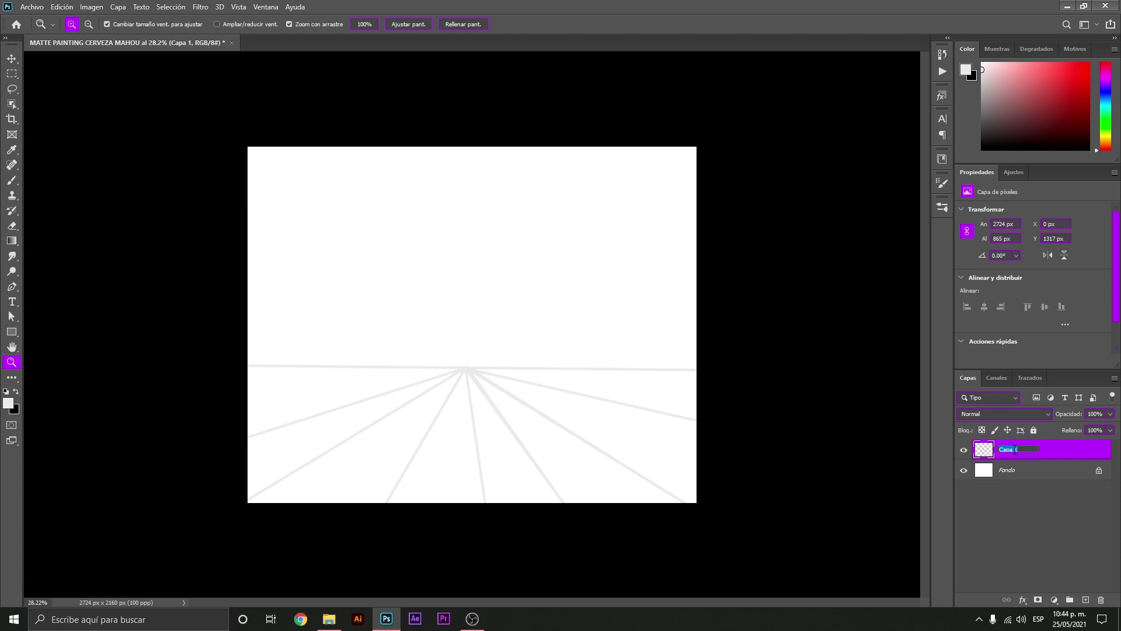
text(GUIAS)
key(Return)
Drag the grass field photo from the PROPUESTA FINAL folder into the Photoshop document
click(329, 620)
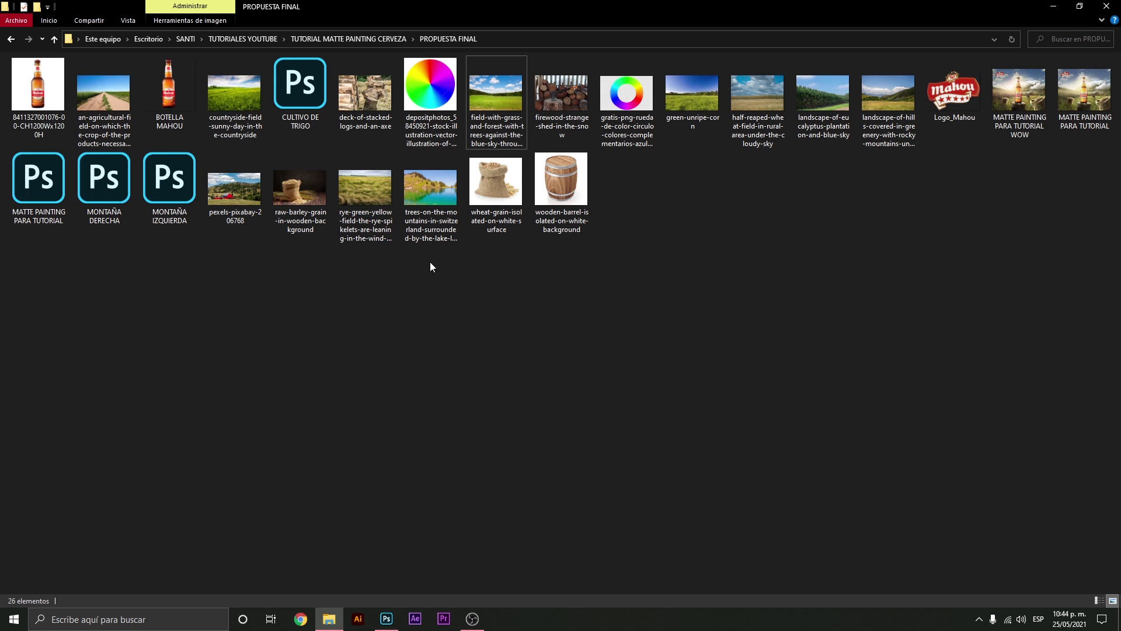
mouse_move(495, 96)
mouse_down()
mouse_move(400, 553)
mouse_move(435, 455)
mouse_up()
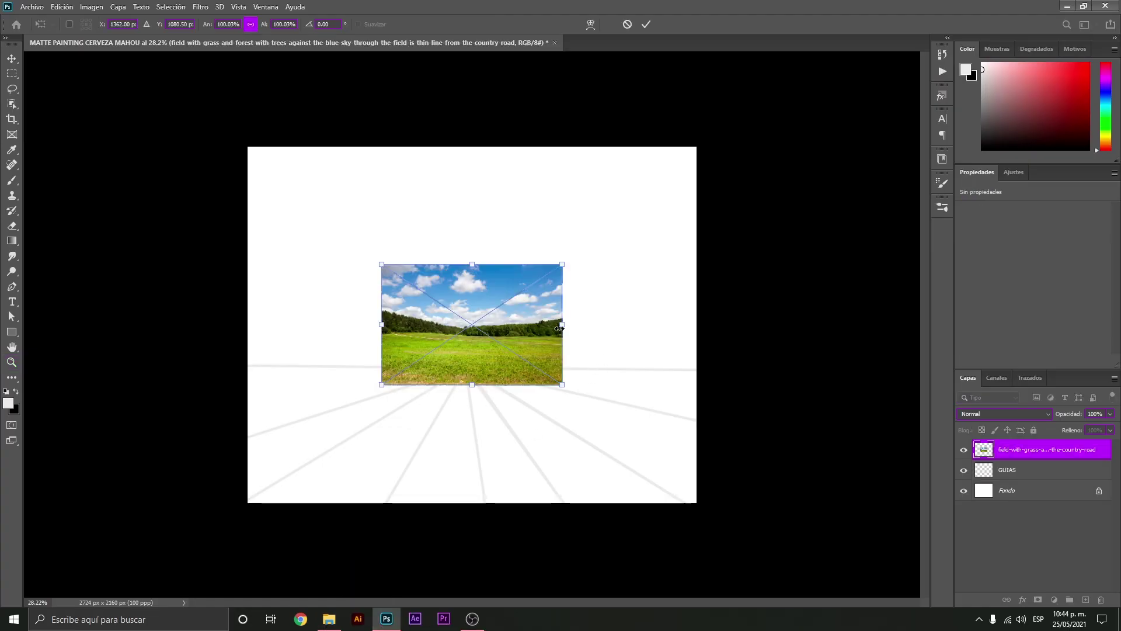
Scale and nudge the grass field photo to cover the whole canvas, then confirm
drag(562, 324, 738, 311)
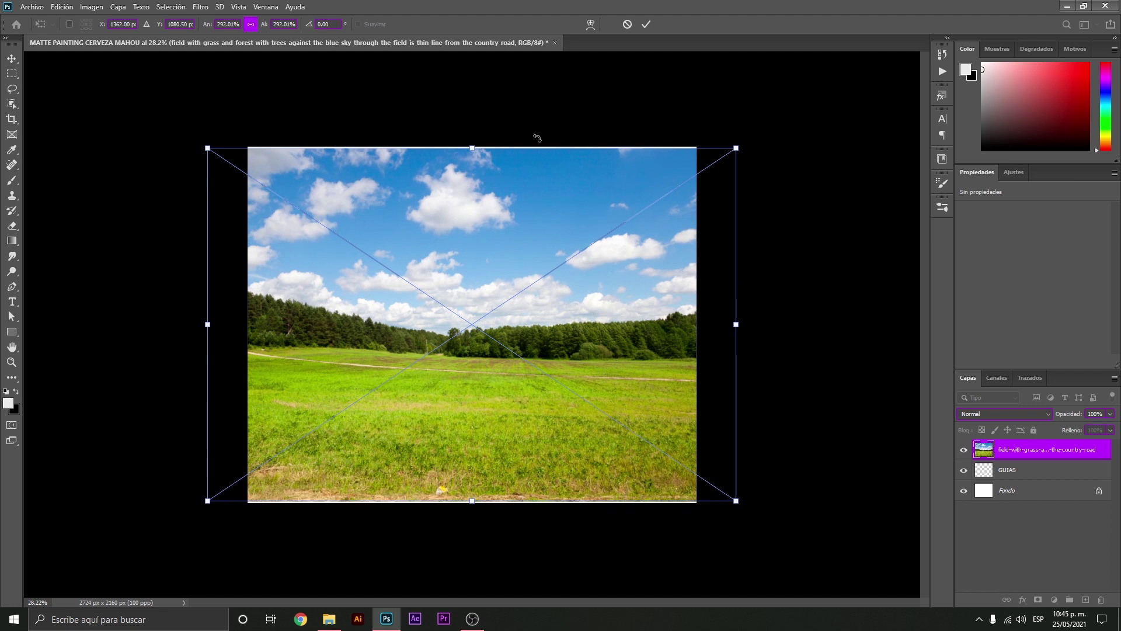
drag(475, 148, 475, 133)
drag(491, 234, 491, 239)
key(Return)
key(z)
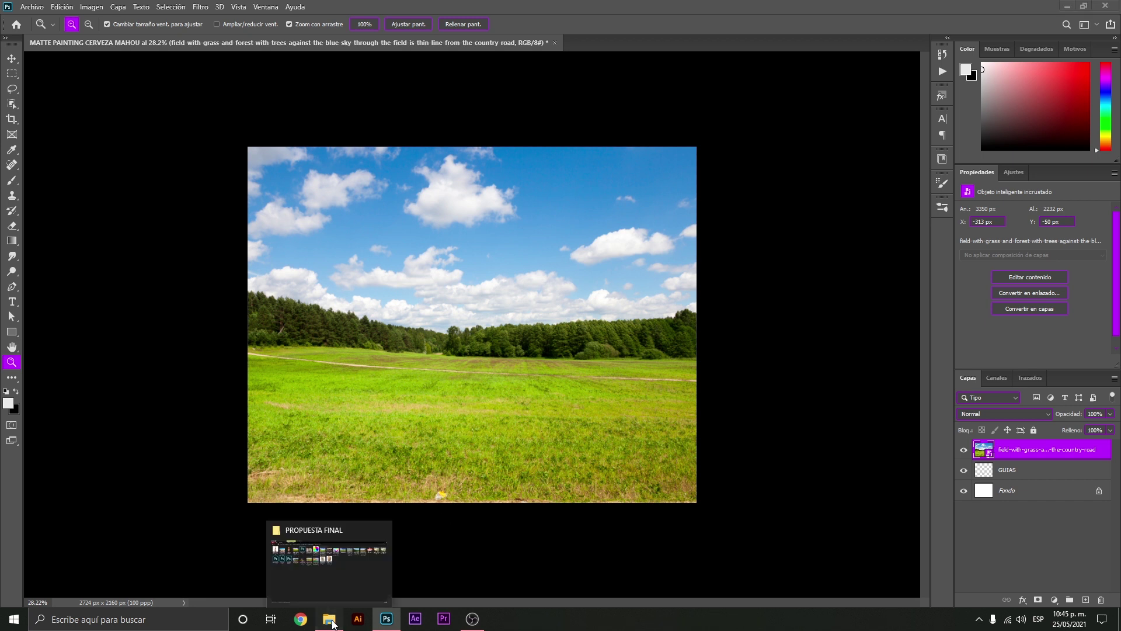
Place MONTAÑA DERECHA.psd in the document and keep GUIAS above it
mouse_move(328, 619)
click(327, 552)
mouse_move(163, 188)
mouse_down()
mouse_move(168, 215)
mouse_move(569, 374)
mouse_up()
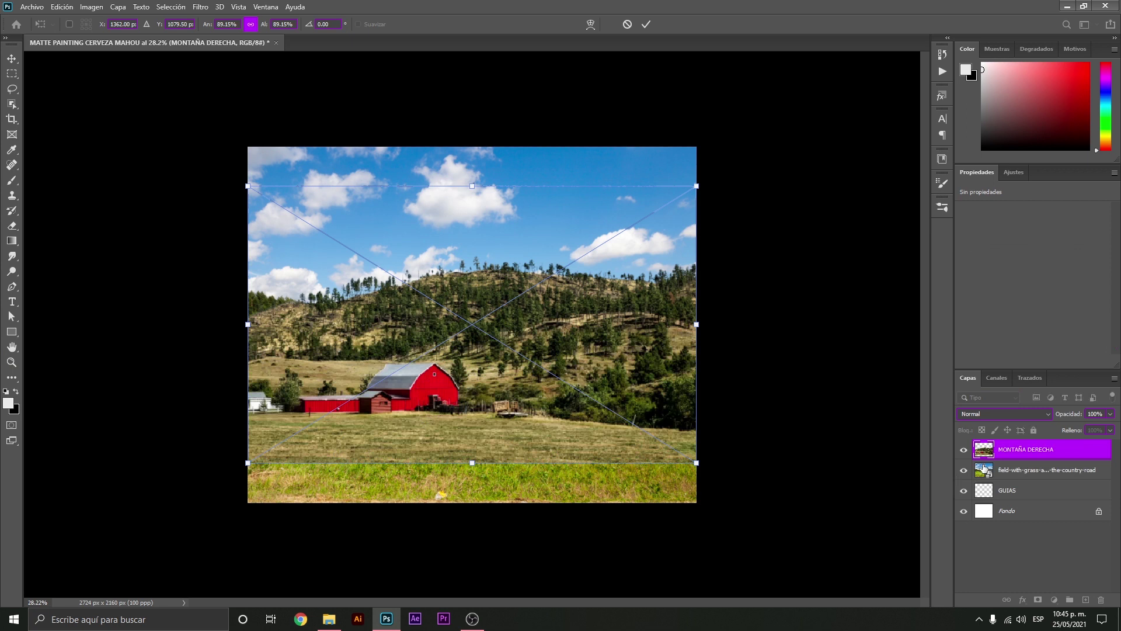
key(Return)
drag(983, 491, 990, 446)
Scale and position the barn hillside over the field's right side, then bring in MONTAÑA IZQUIERDA
key(v)
mouse_move(466, 330)
mouse_down()
mouse_move(474, 270)
mouse_move(464, 268)
mouse_move(488, 295)
mouse_up()
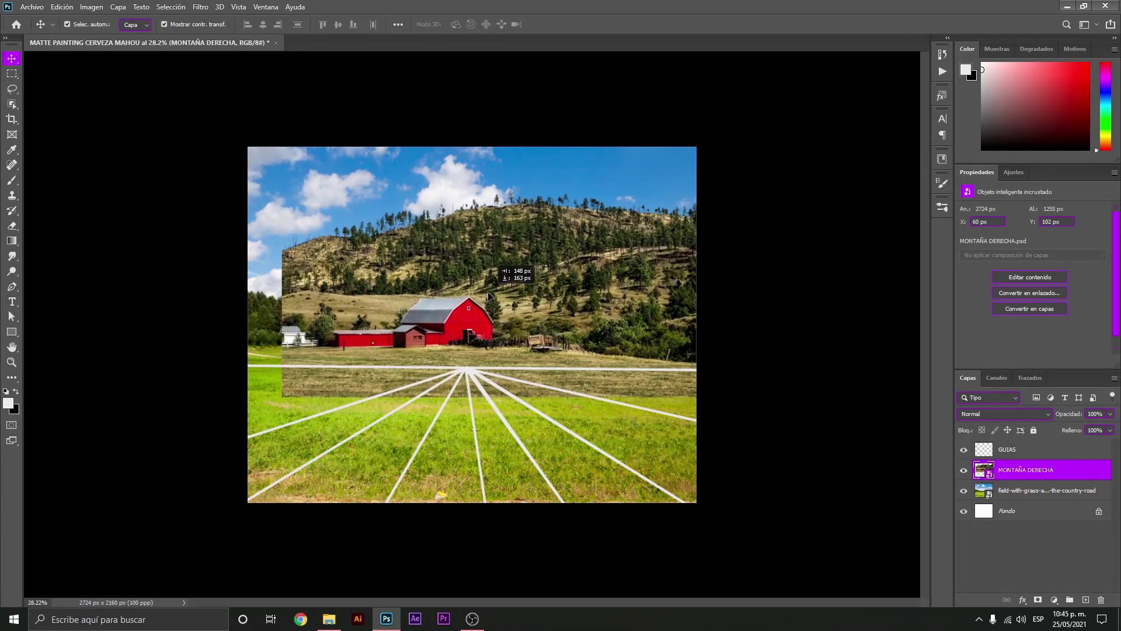
key(ctrl+t)
drag(280, 258, 401, 260)
drag(519, 279, 536, 304)
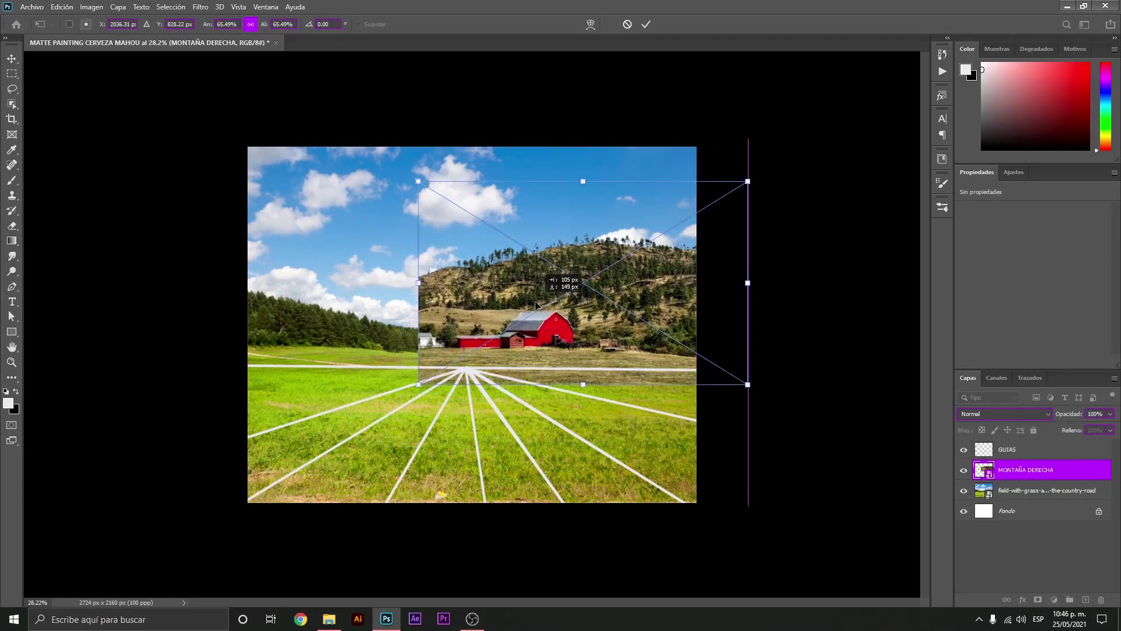
drag(418, 283, 370, 288)
mouse_move(465, 300)
mouse_down()
mouse_move(501, 315)
mouse_move(496, 292)
mouse_up()
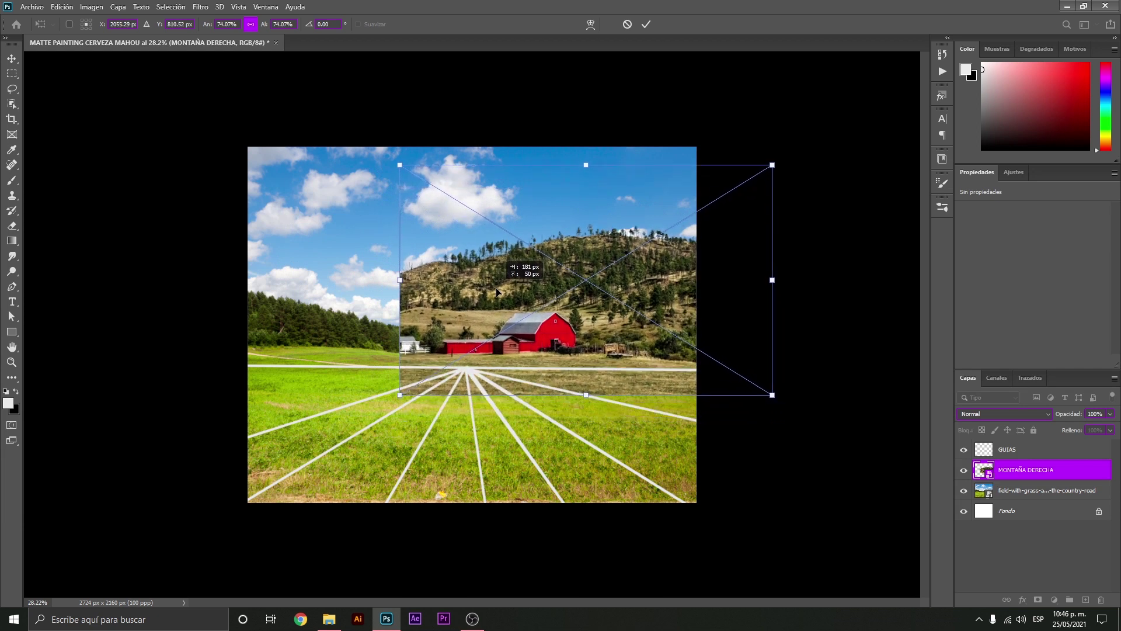
key(Return)
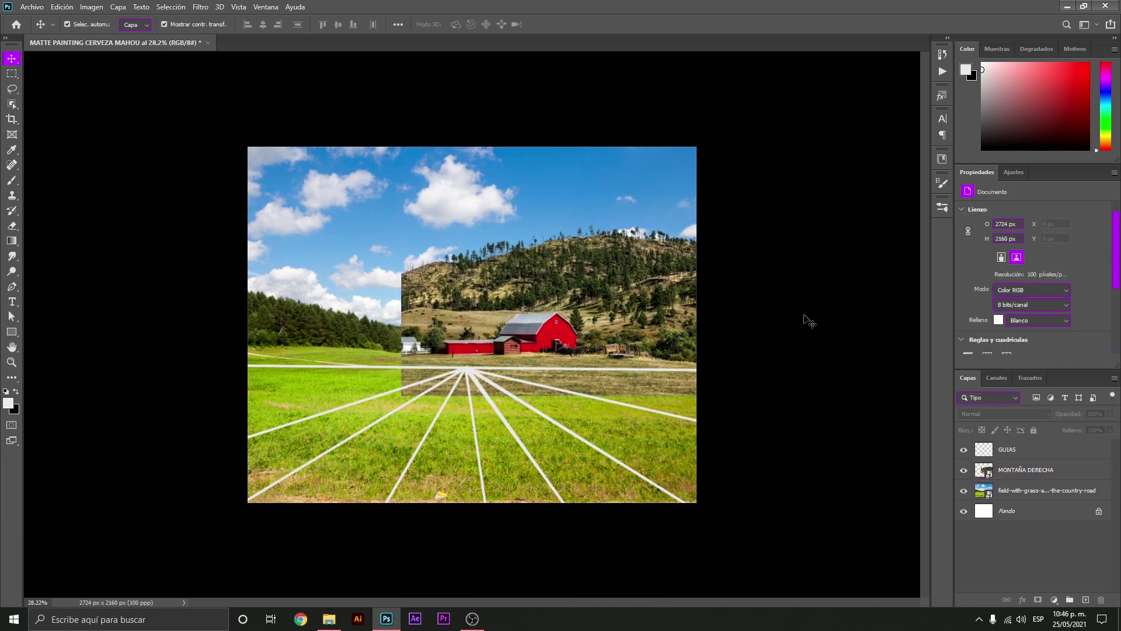
click(330, 618)
drag(146, 196, 400, 290)
Resize the MONTAÑA IZQUIERDA hillside and flip it horizontally
drag(536, 326, 646, 309)
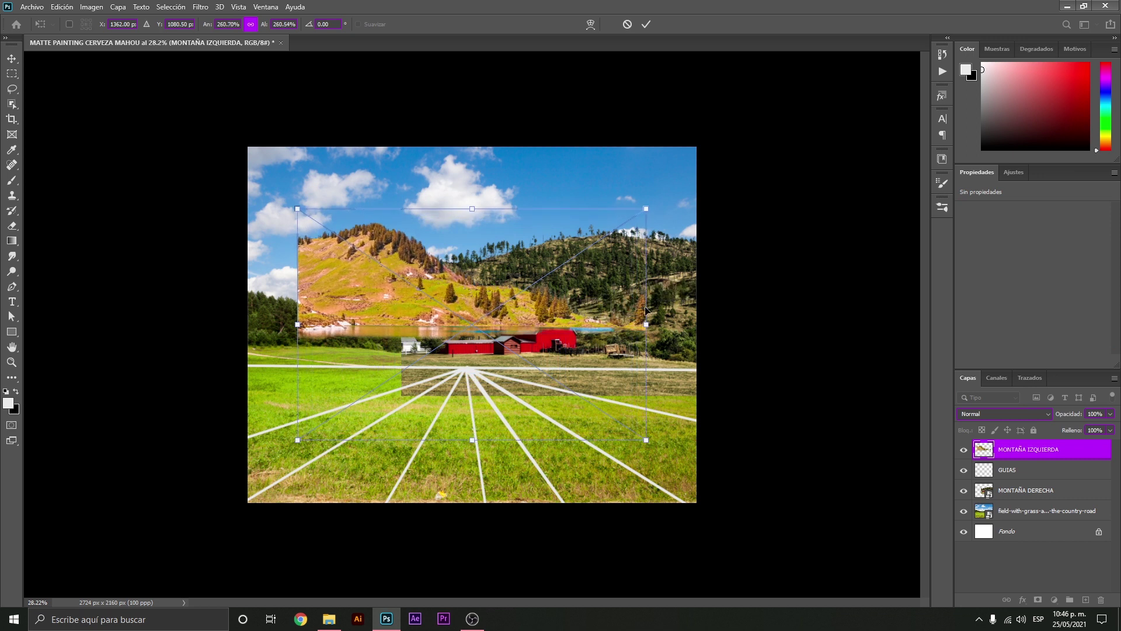
key(Return)
right_click(404, 302)
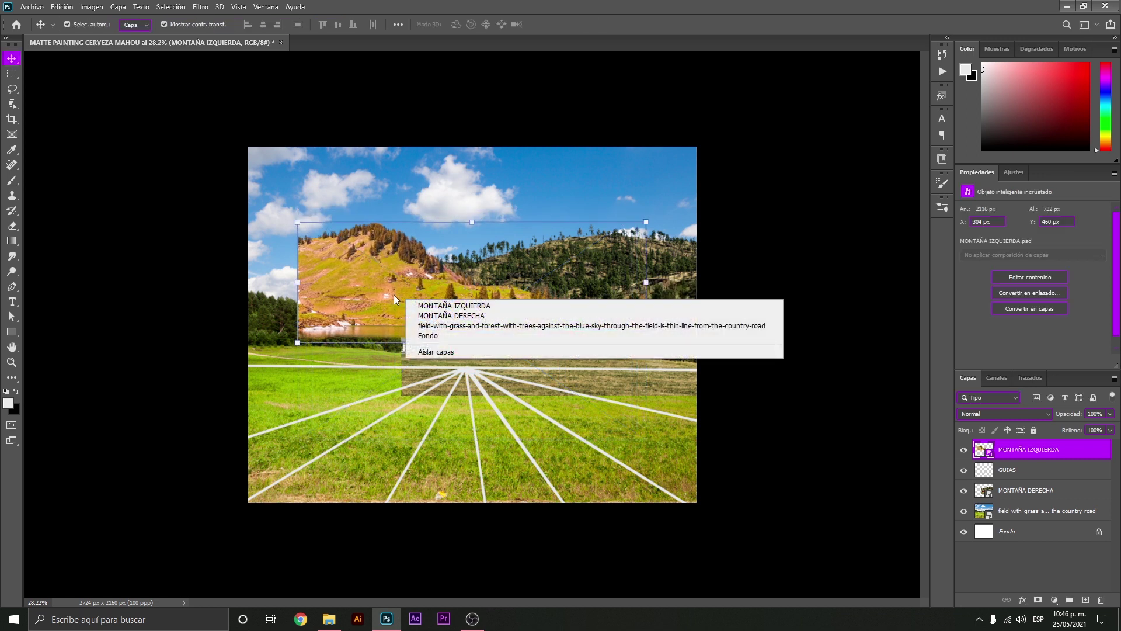
key(Escape)
key(ctrl)
key(ctrl+t)
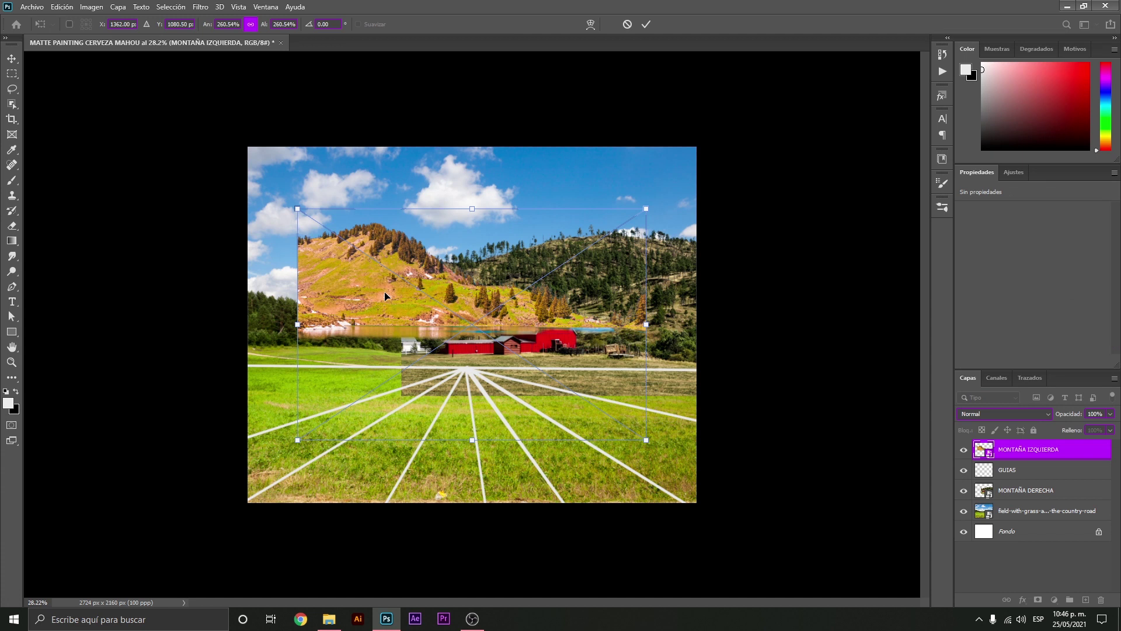
right_click(384, 295)
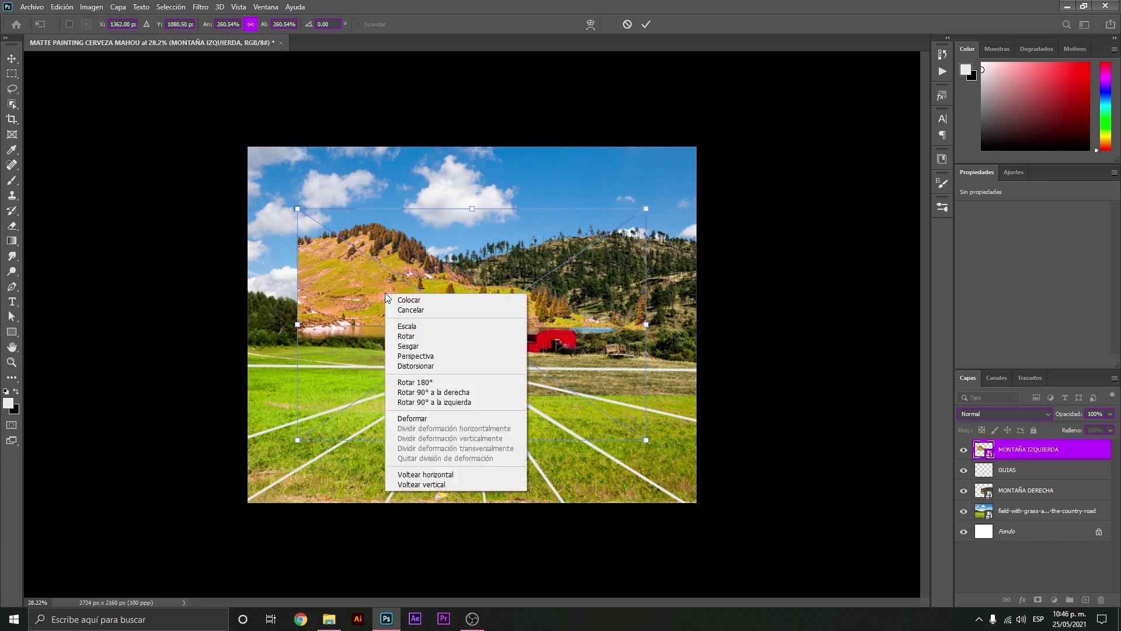
click(463, 475)
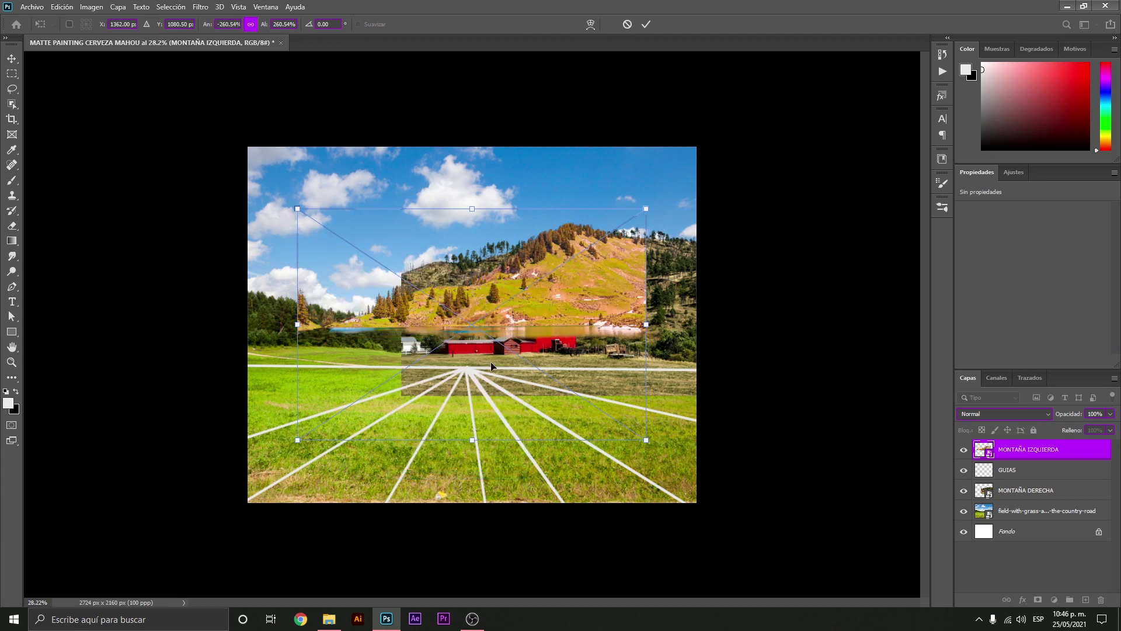
key(Return)
Put MONTAÑA IZQUIERDA below the barn hillside at the left edge, then drag in CULTIVO DE TRIGO
drag(987, 449, 993, 501)
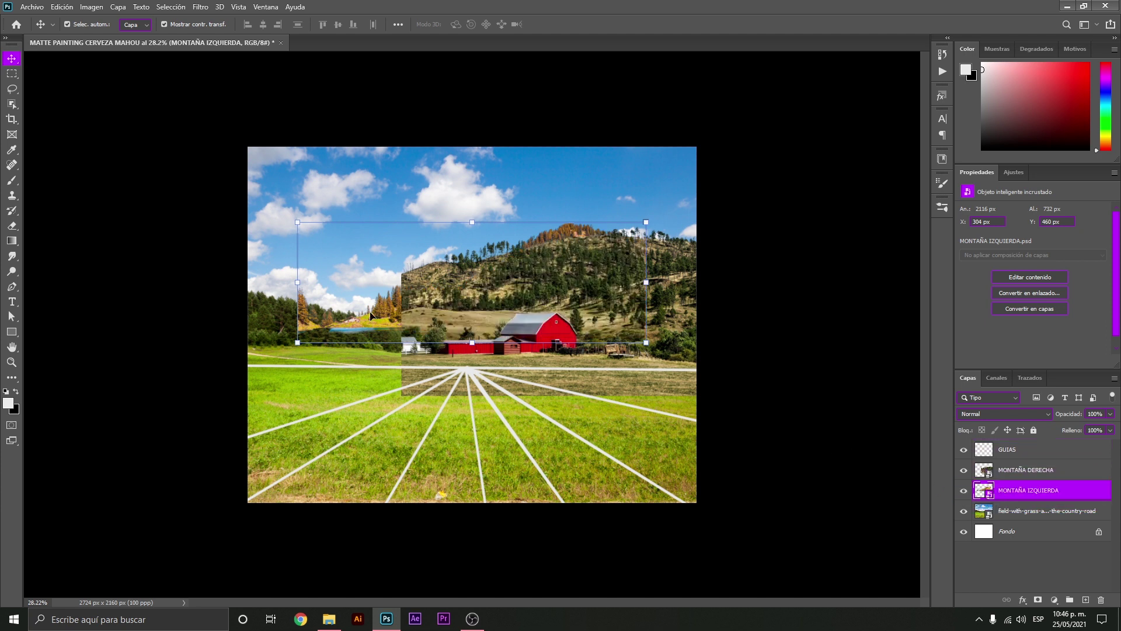
drag(373, 316, 342, 333)
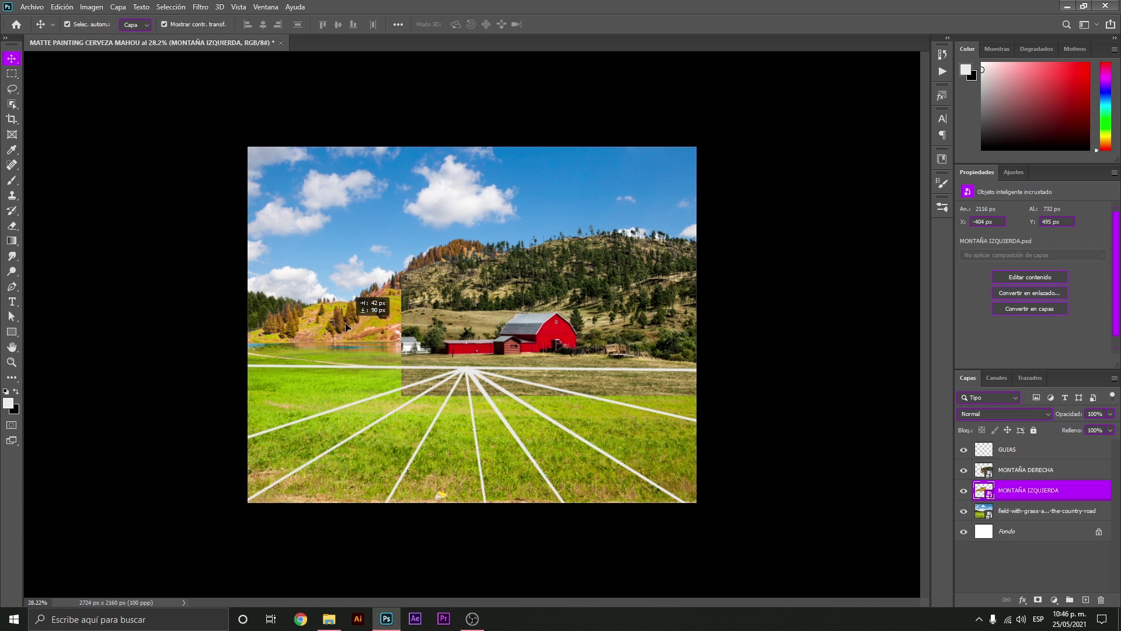
drag(342, 330, 345, 320)
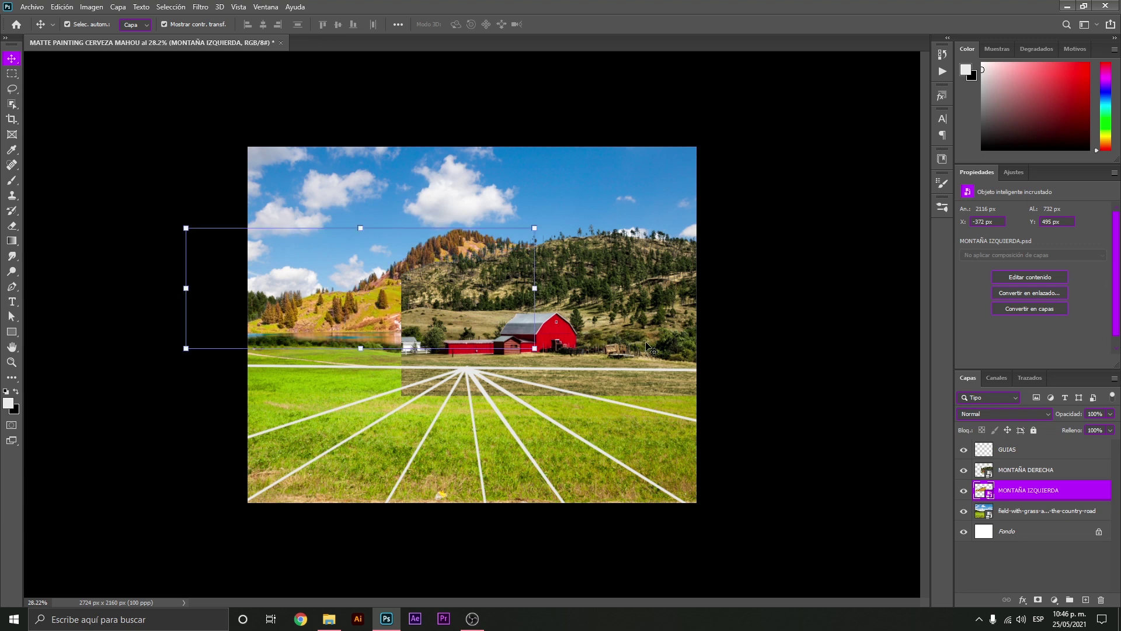
click(754, 346)
click(330, 611)
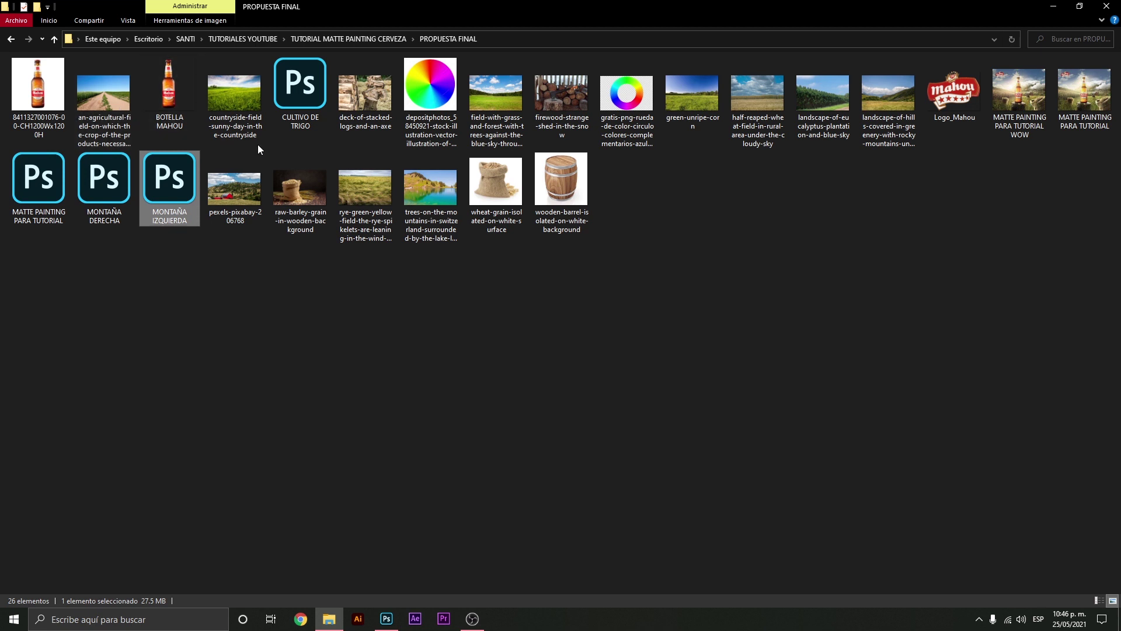
mouse_move(299, 114)
mouse_down()
mouse_move(393, 623)
mouse_move(358, 331)
mouse_up()
Enlarge the CULTIVO DE TRIGO wheat field image to 240% and place it toward the lower left
drag(562, 324, 691, 298)
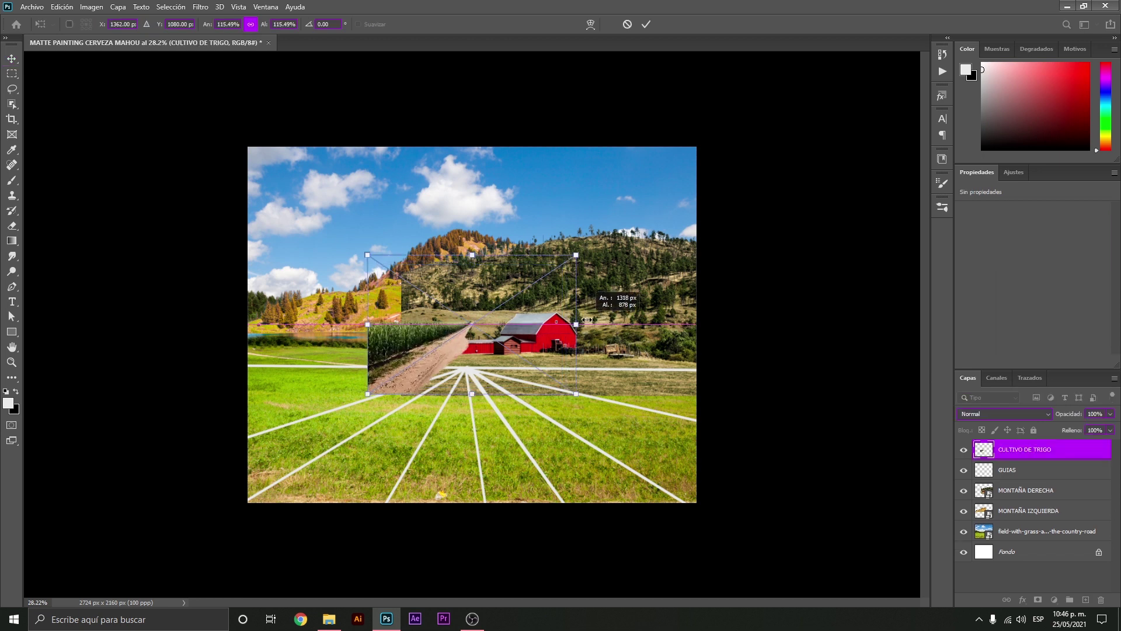
drag(605, 338, 575, 331)
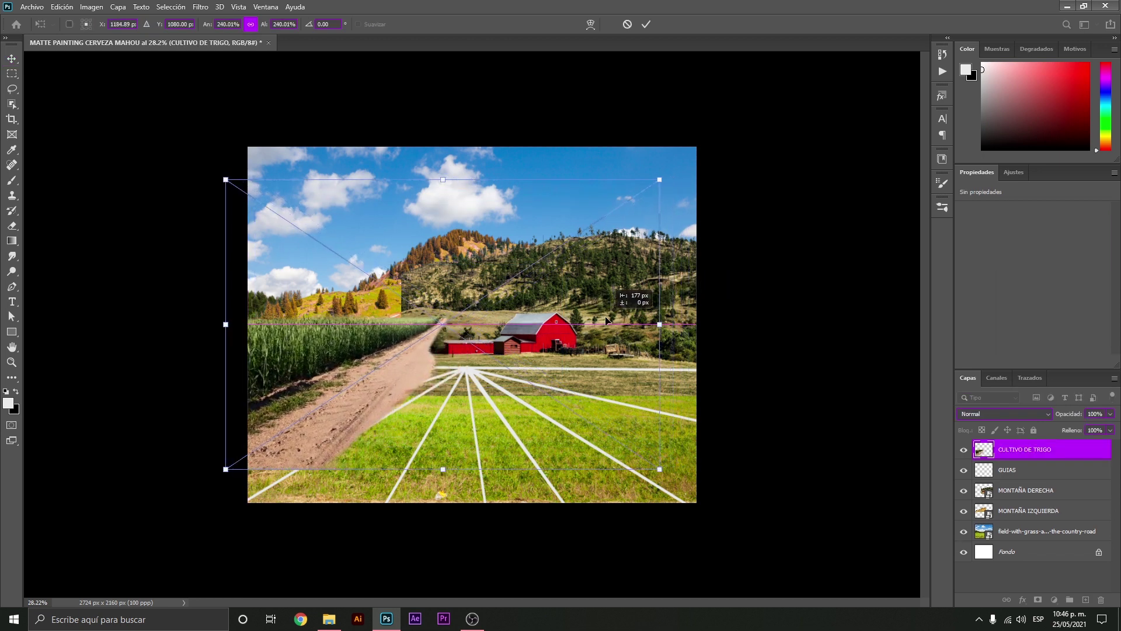
key(Return)
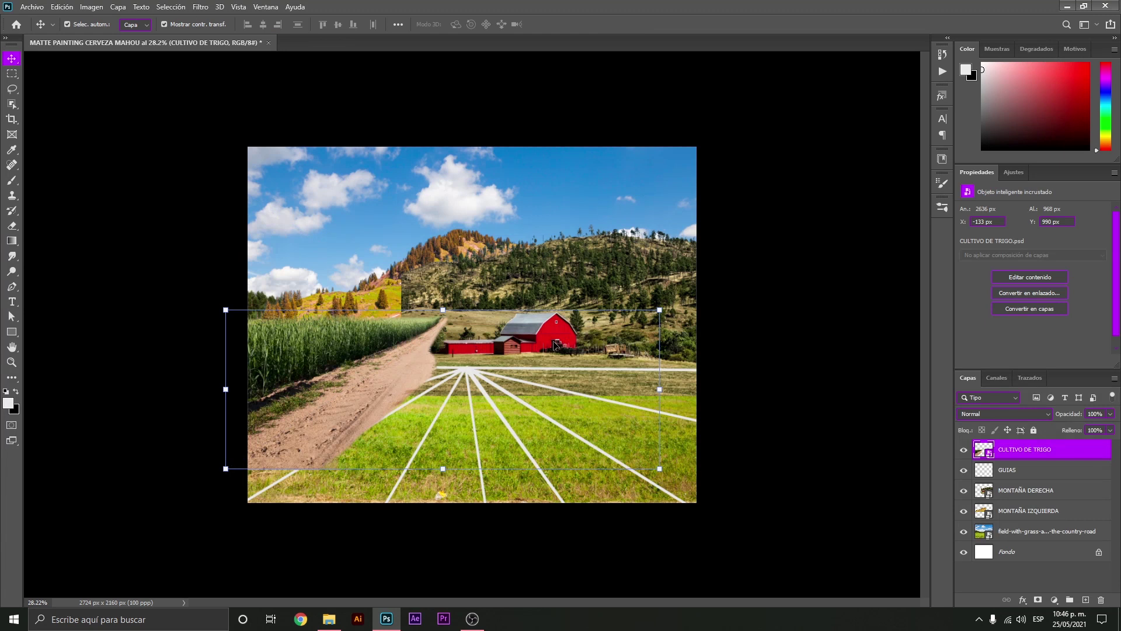
Snap the wheat field to the canvas's left edge, then slide it right to test placement
click(785, 301)
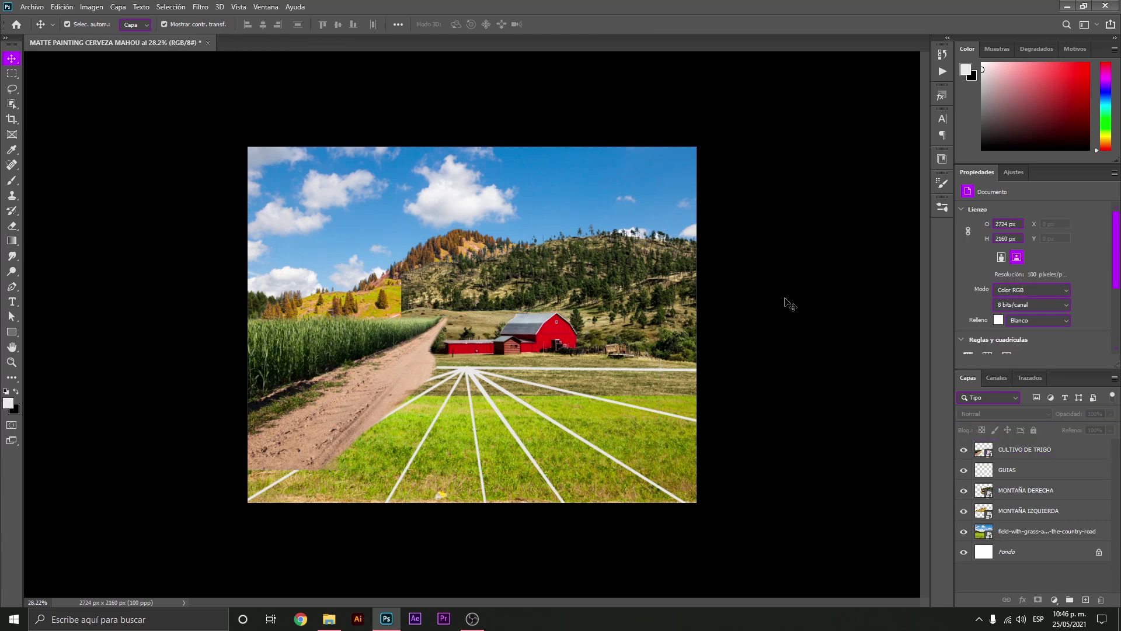
mouse_move(367, 355)
mouse_down()
mouse_move(339, 379)
mouse_move(386, 371)
mouse_up()
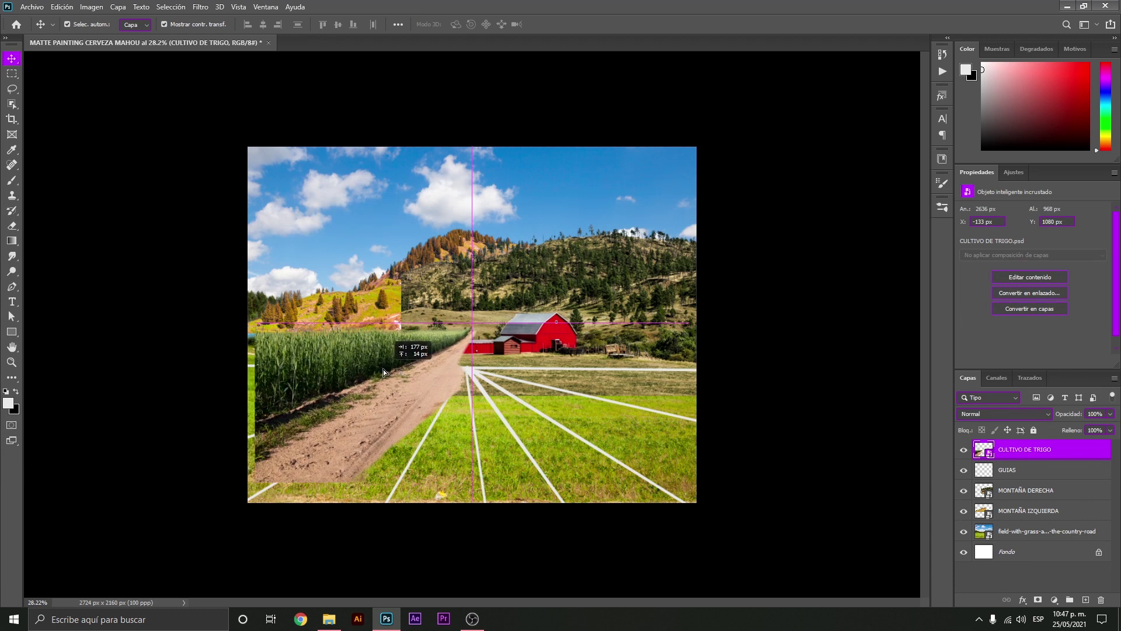
drag(386, 372, 379, 371)
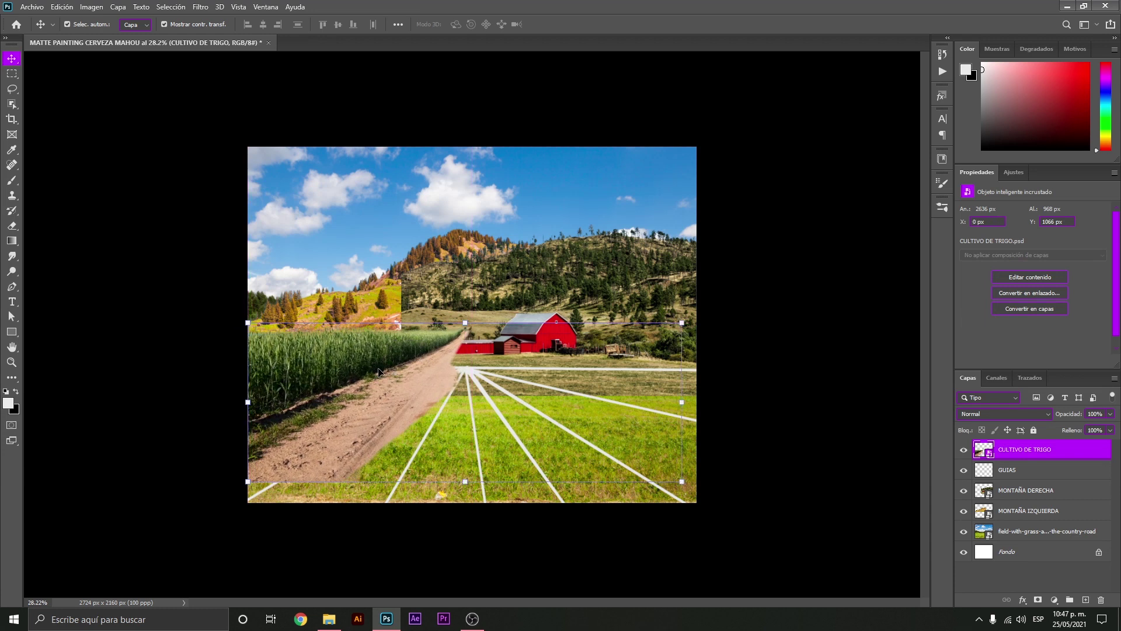
mouse_move(385, 371)
mouse_down()
mouse_move(513, 375)
mouse_move(374, 374)
mouse_up()
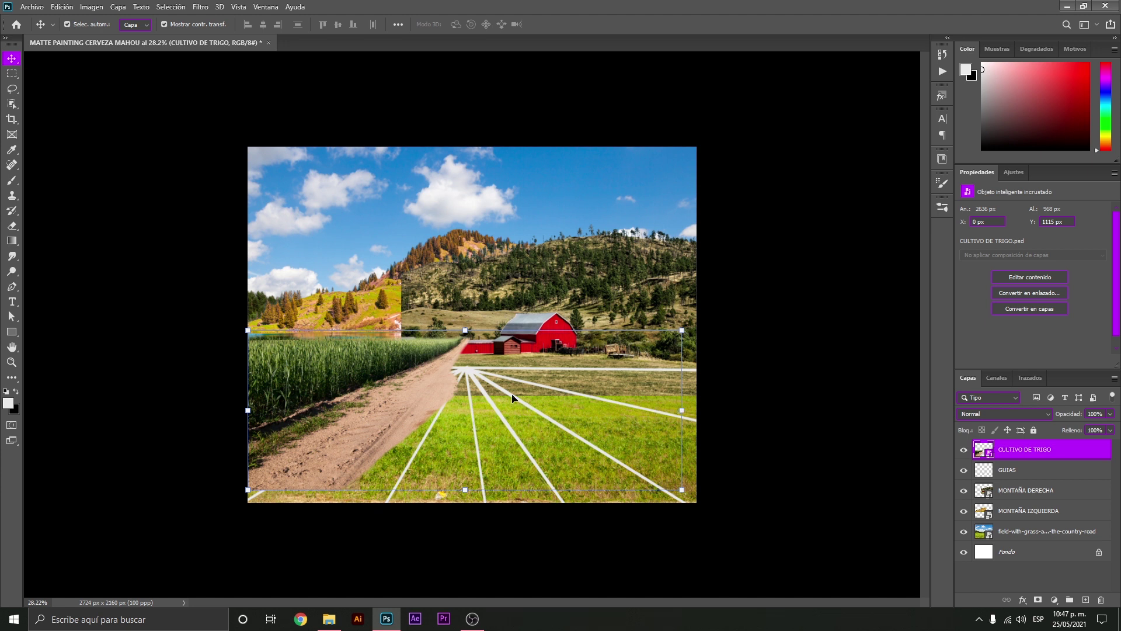
Move the wheat field layer beneath the GUIAS guide lines and nudge it slightly lower
click(777, 390)
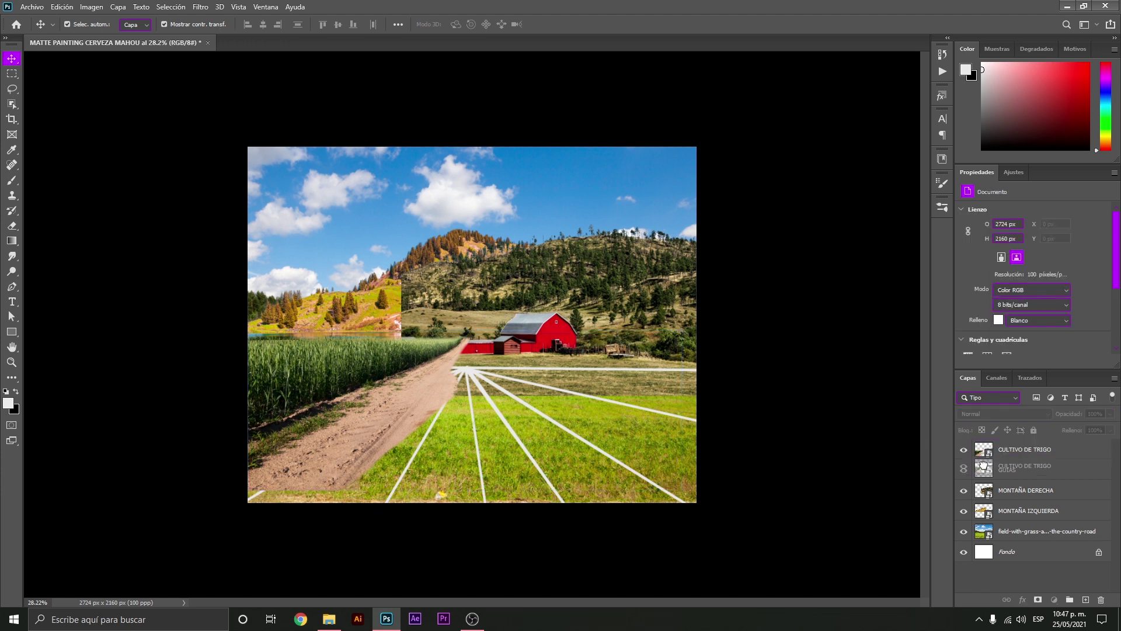
drag(984, 480, 985, 480)
drag(391, 350, 383, 347)
Skew the wheat field's right side downward so its horizon follows the guides
key(ctrl+t)
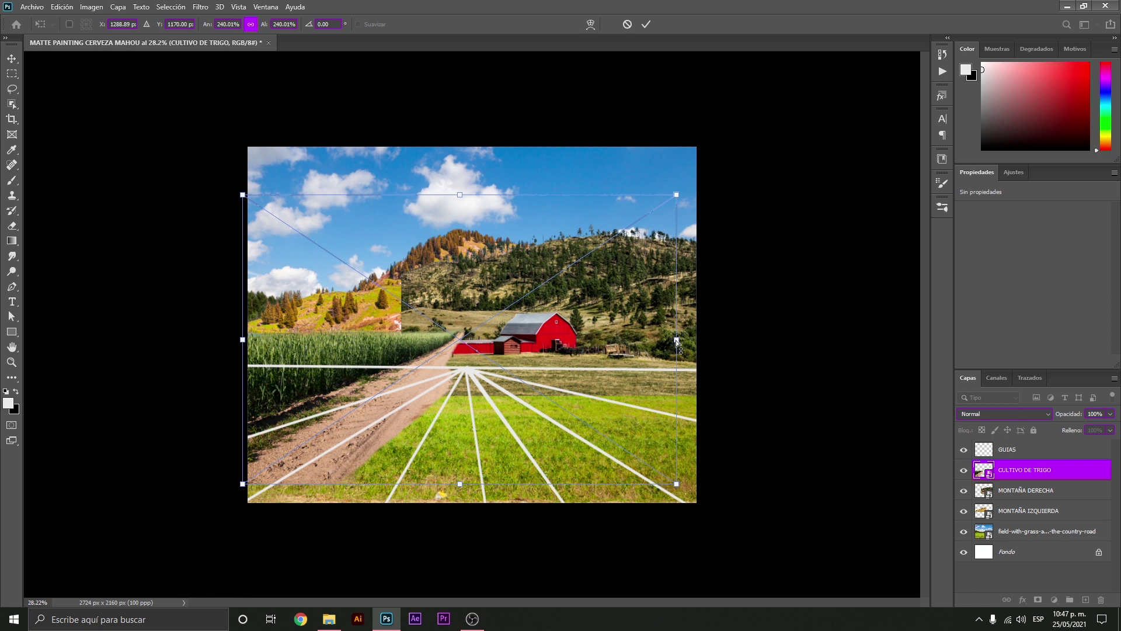
drag(676, 340, 676, 376)
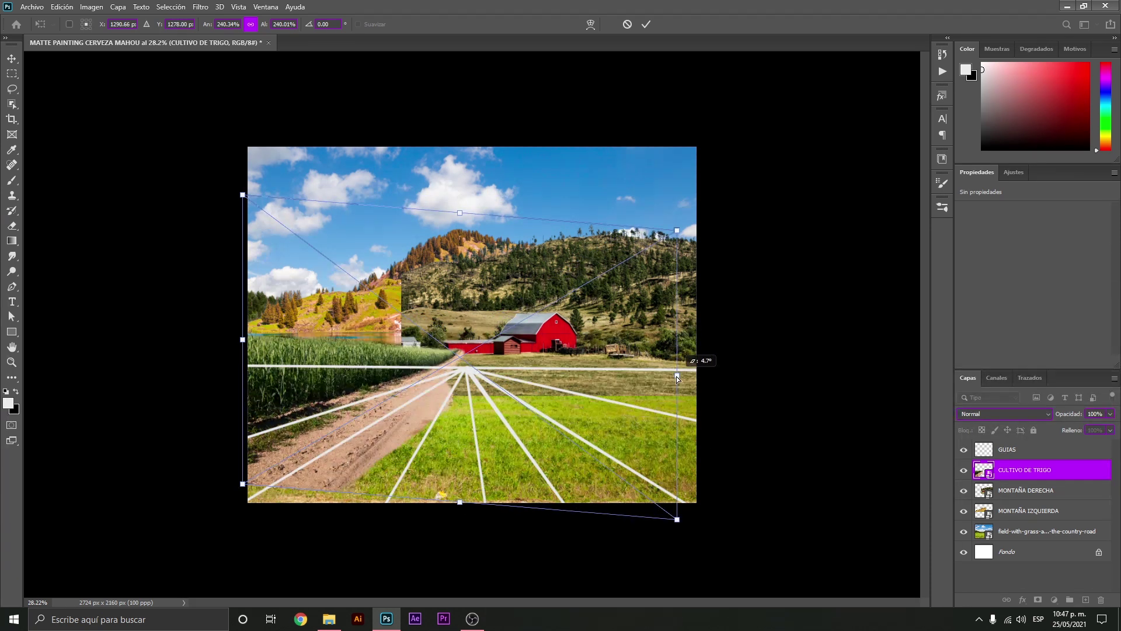
drag(676, 376, 676, 382)
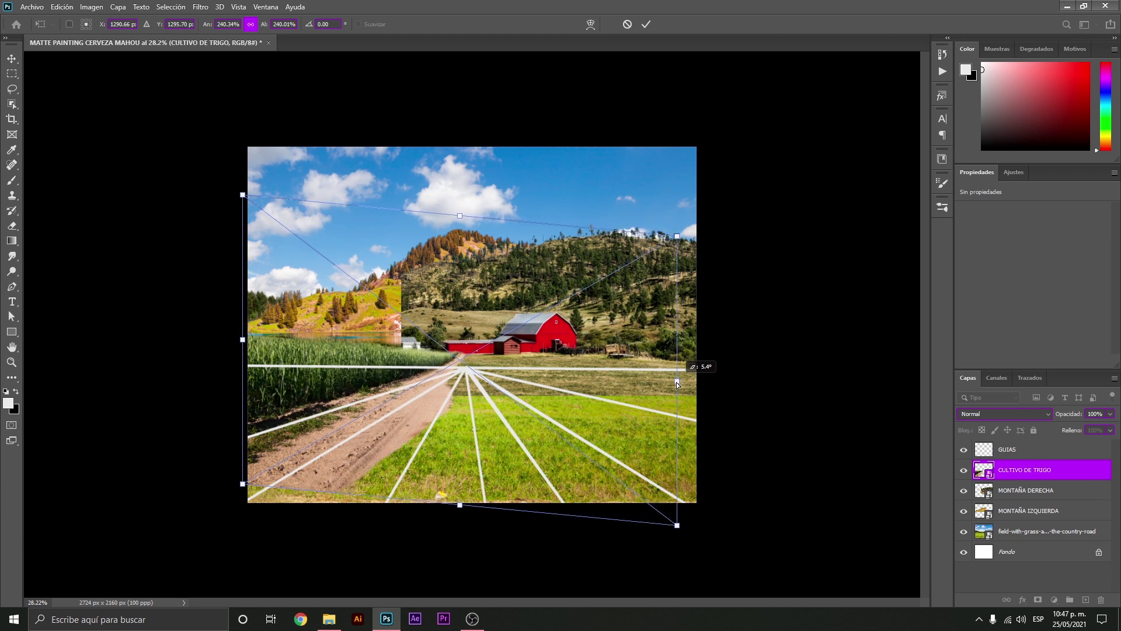
key(Return)
drag(285, 390, 281, 383)
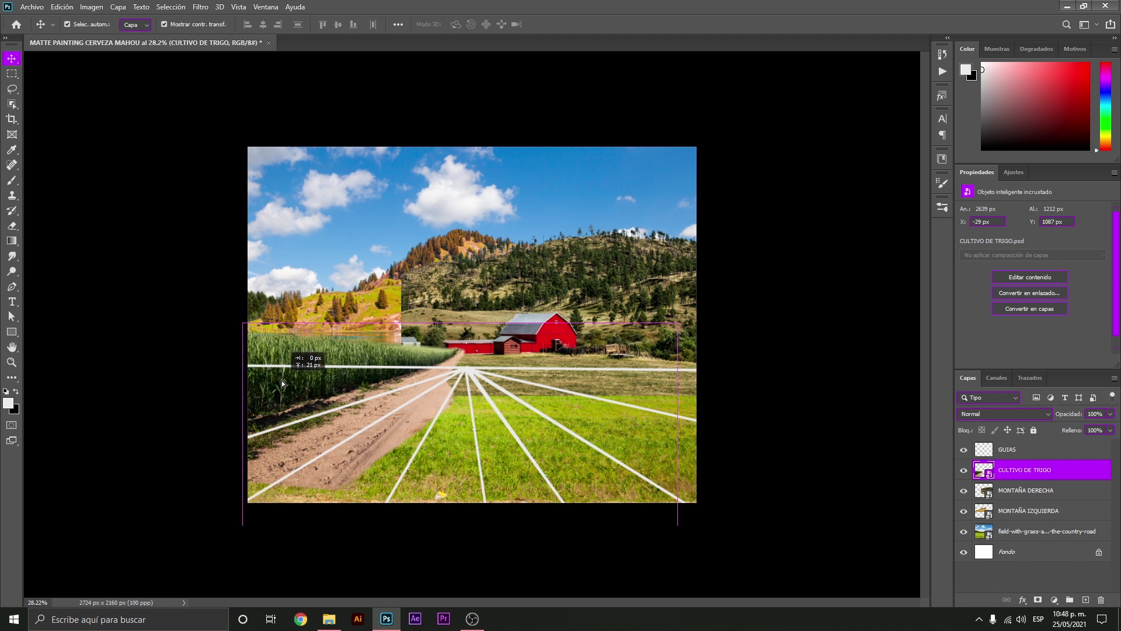
click(795, 380)
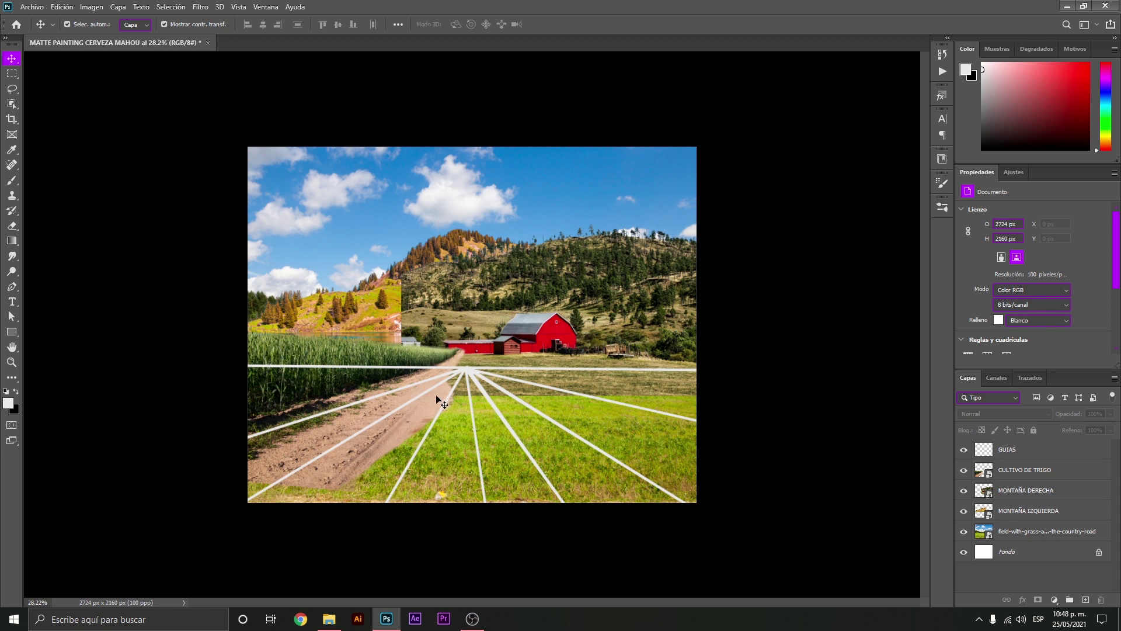
Add the TRONCO stump image, shrunk and placed at the bottom foreground
key(z)
scroll(407, 336, down, 2)
scroll(407, 337, up, 5)
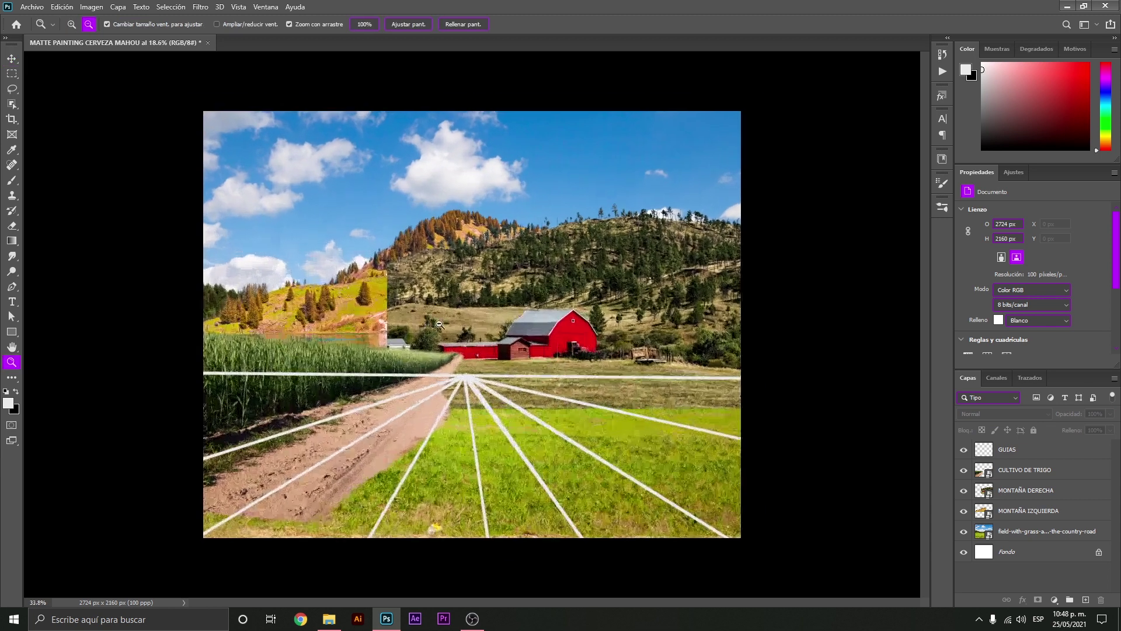
scroll(494, 243, down, 2)
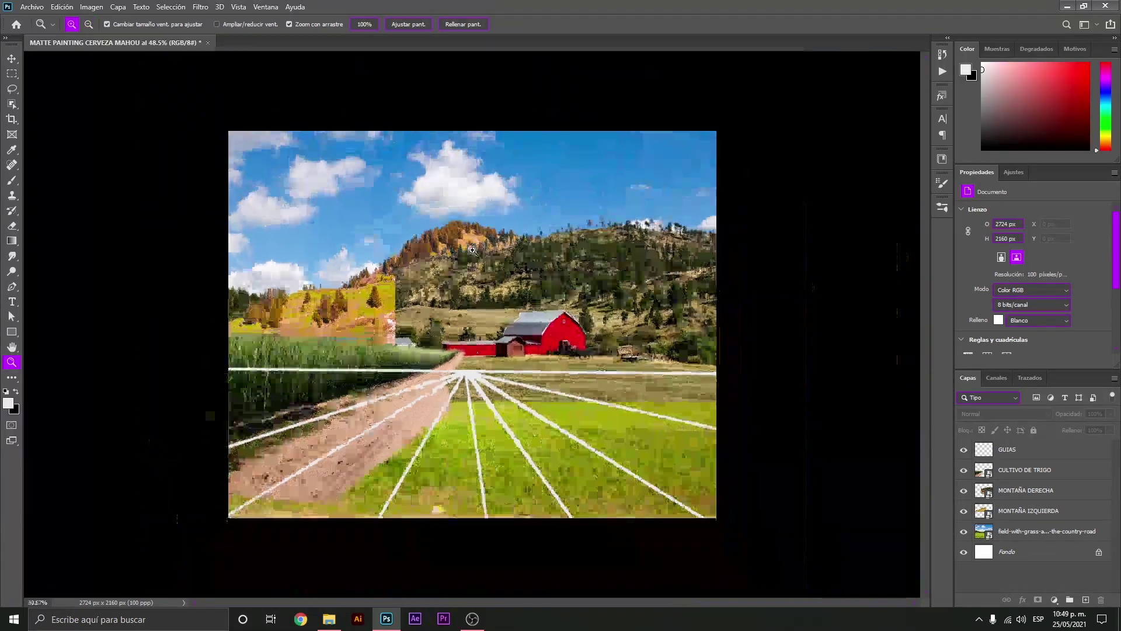
scroll(444, 409, up, 1)
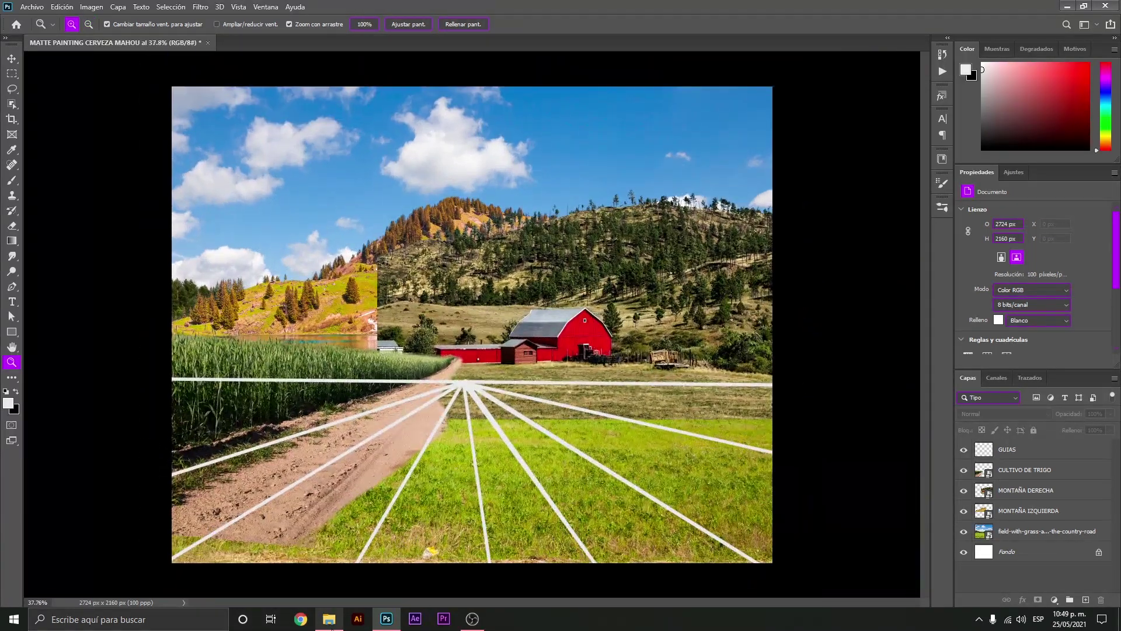
click(331, 627)
mouse_move(504, 190)
mouse_down()
mouse_move(411, 517)
mouse_move(447, 521)
mouse_up()
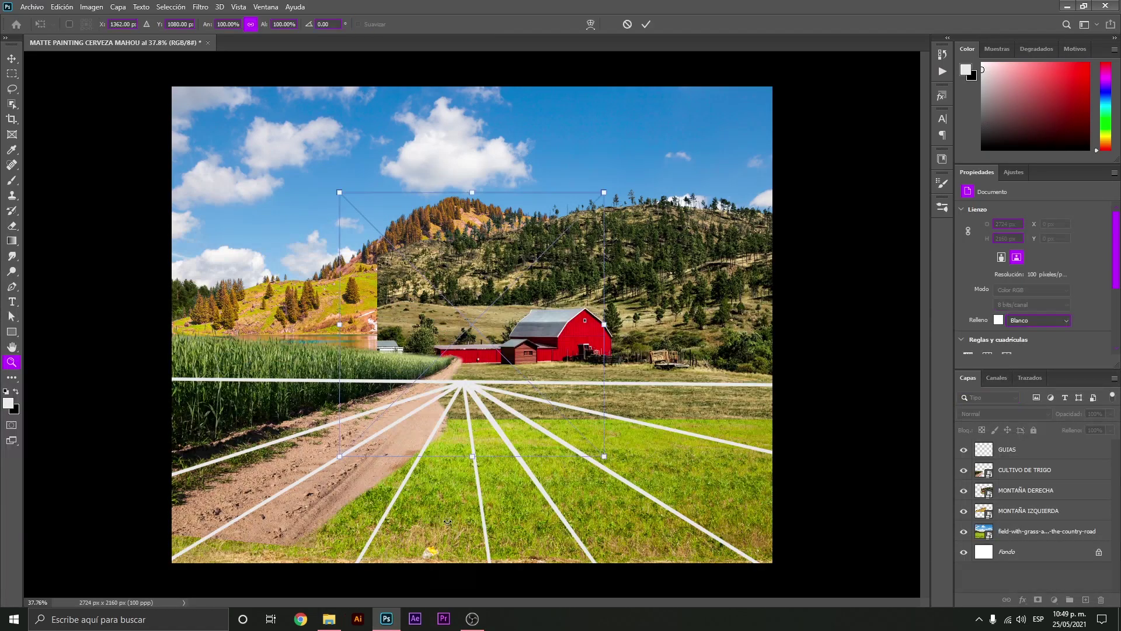
mouse_move(581, 341)
mouse_down()
mouse_move(595, 488)
mouse_move(608, 472)
mouse_up()
drag(533, 492, 525, 508)
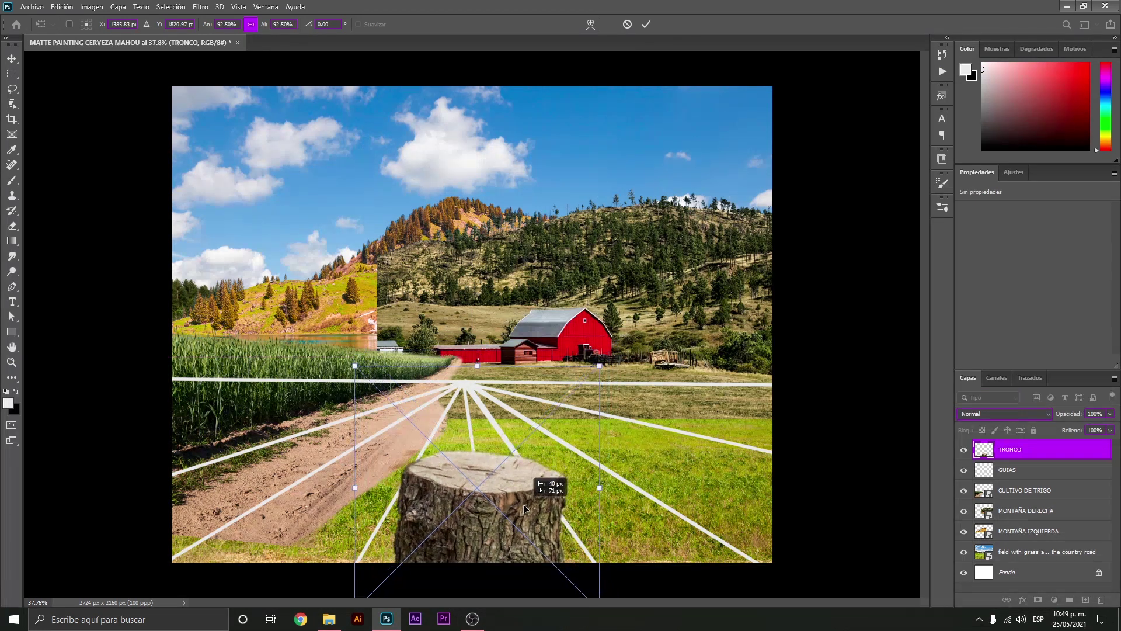
drag(599, 488, 521, 489)
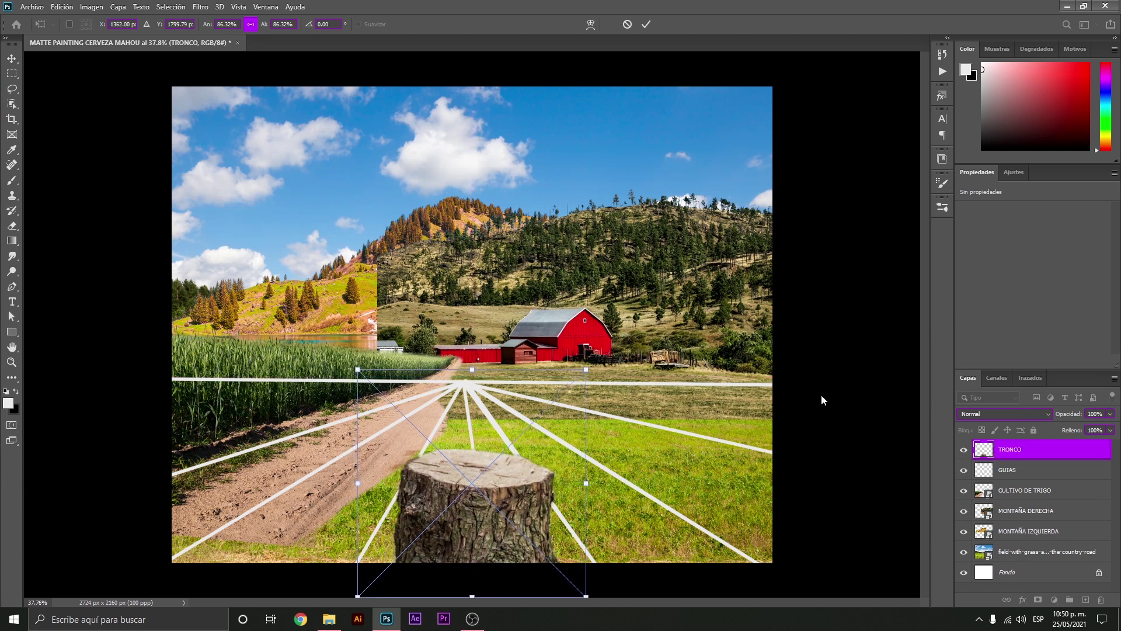
key(Return)
Zoom out to the whole canvas and drop the BOTELLA MAHOU bottle image into the composition
key(z)
drag(572, 356, 501, 415)
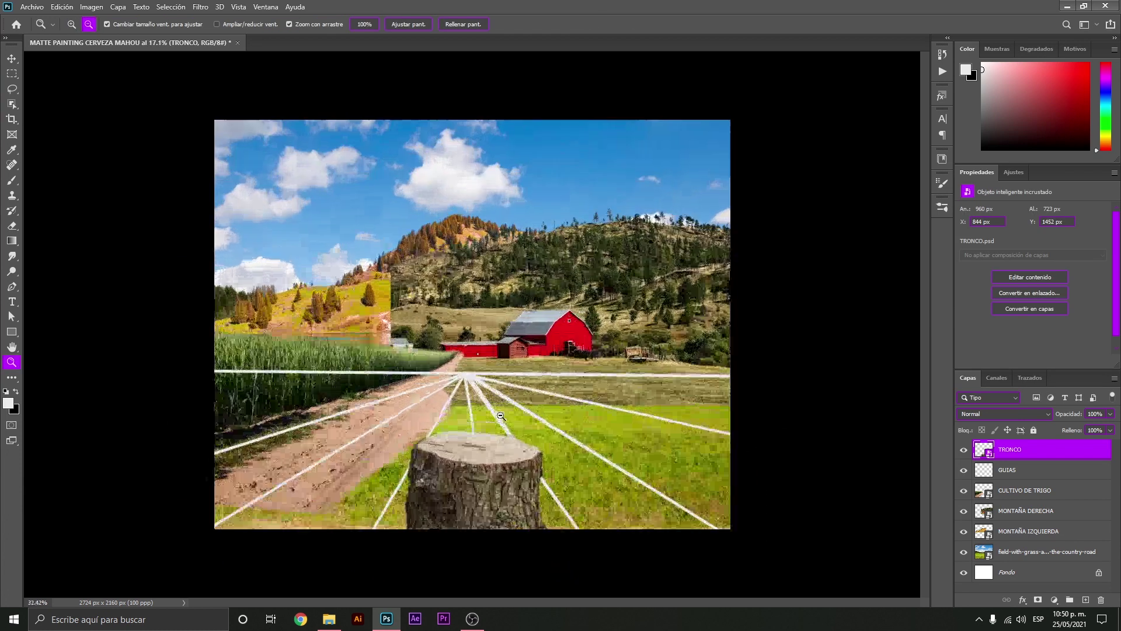
key(v)
click(798, 429)
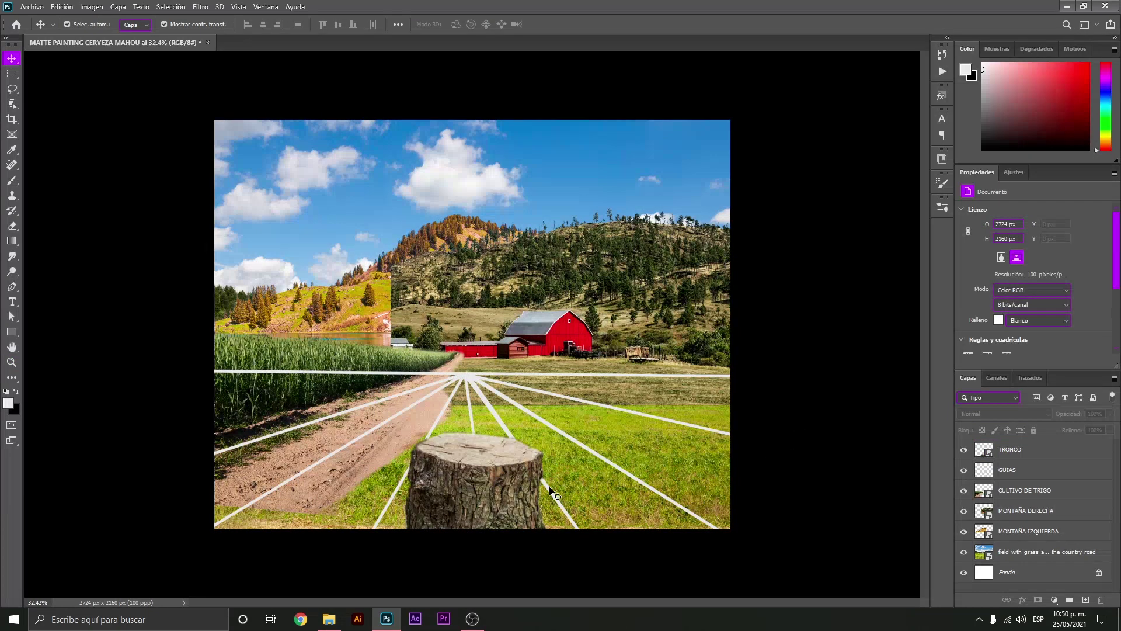
click(329, 618)
drag(170, 91, 387, 622)
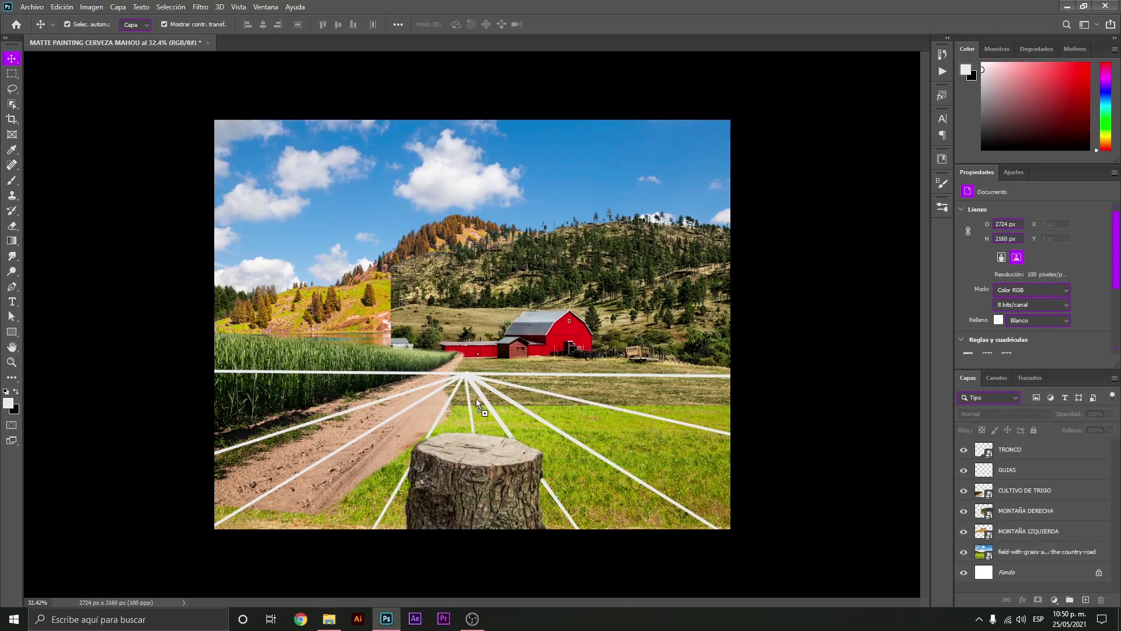
drag(387, 622, 475, 398)
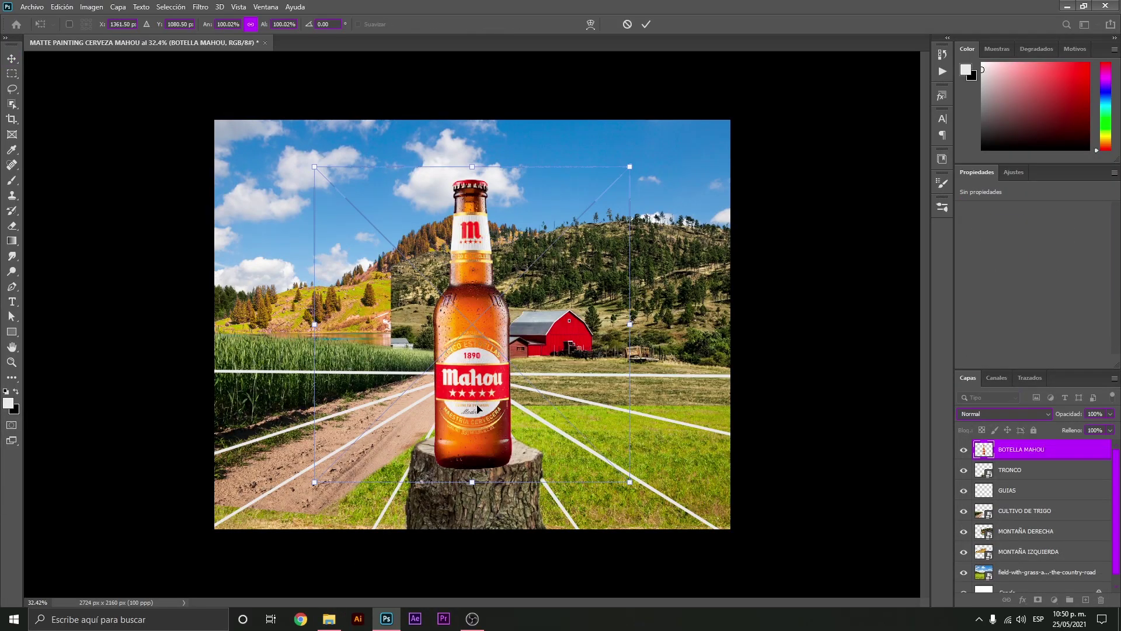
Place the bottle, move GUIAS to the top, and scale the bottle to about 86% onto the stump
key(Return)
drag(986, 489, 987, 445)
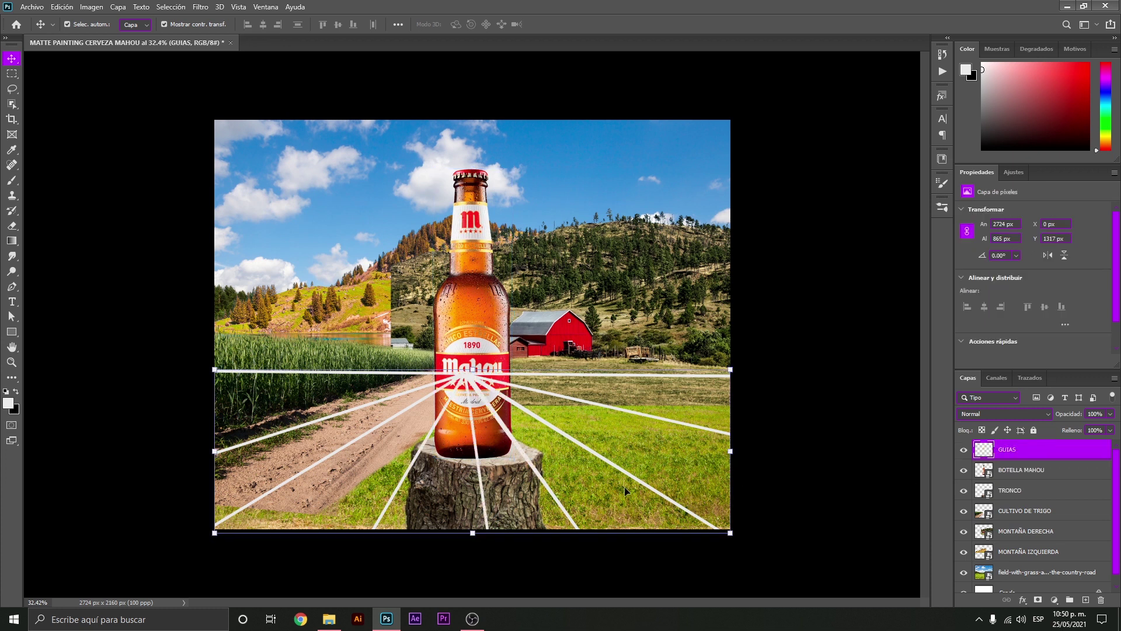
drag(473, 315, 486, 299)
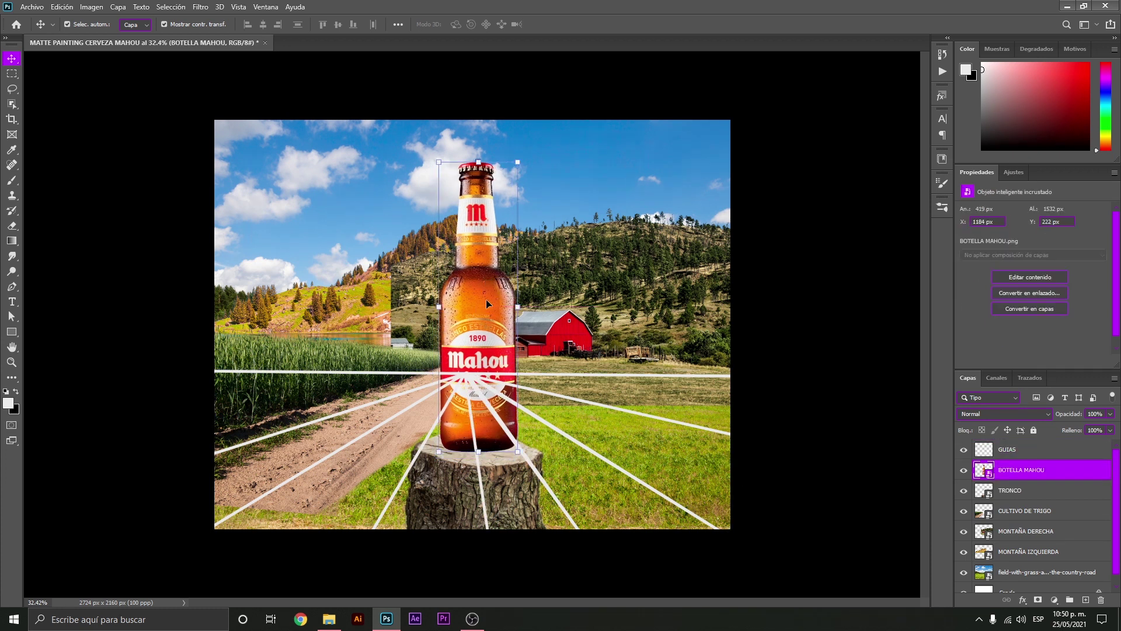
key(ctrl+t)
drag(638, 312, 613, 314)
drag(478, 320, 477, 338)
key(ctrl+z)
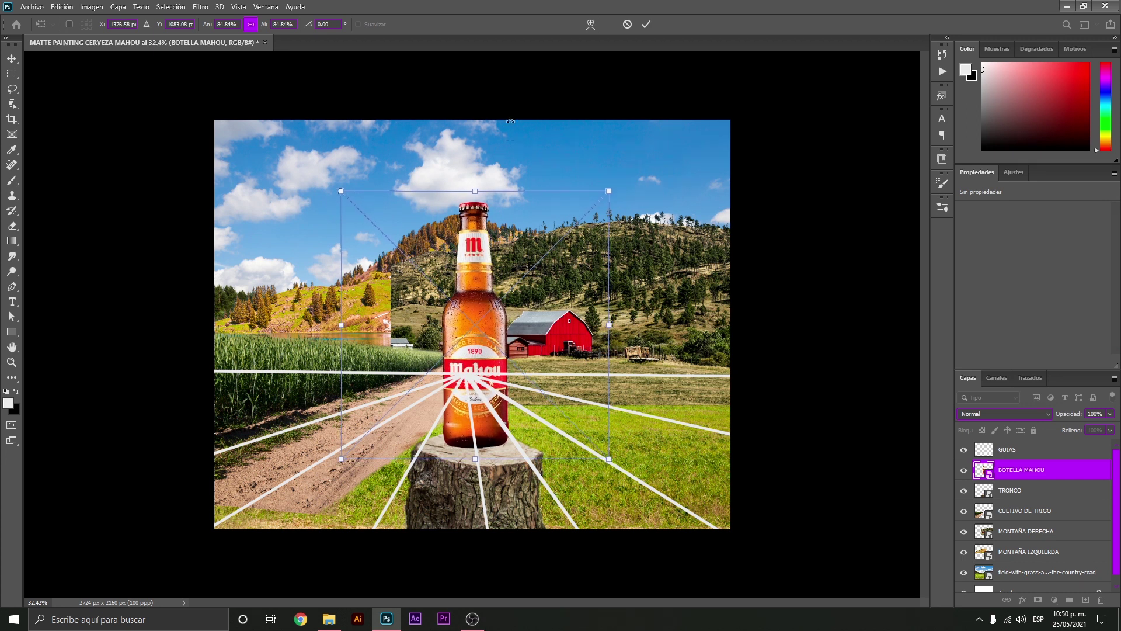
drag(476, 191, 475, 187)
key(Return)
Zoom in to inspect the bottle standing on the stump
click(758, 268)
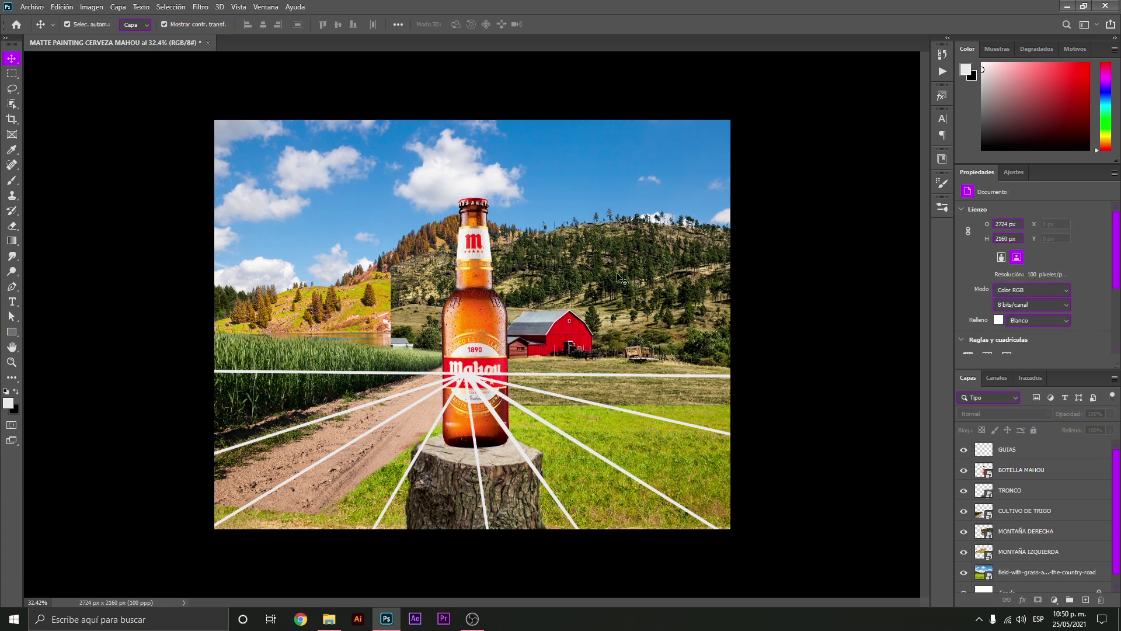
key(z)
mouse_move(398, 313)
mouse_down()
mouse_move(429, 282)
mouse_move(485, 280)
mouse_up()
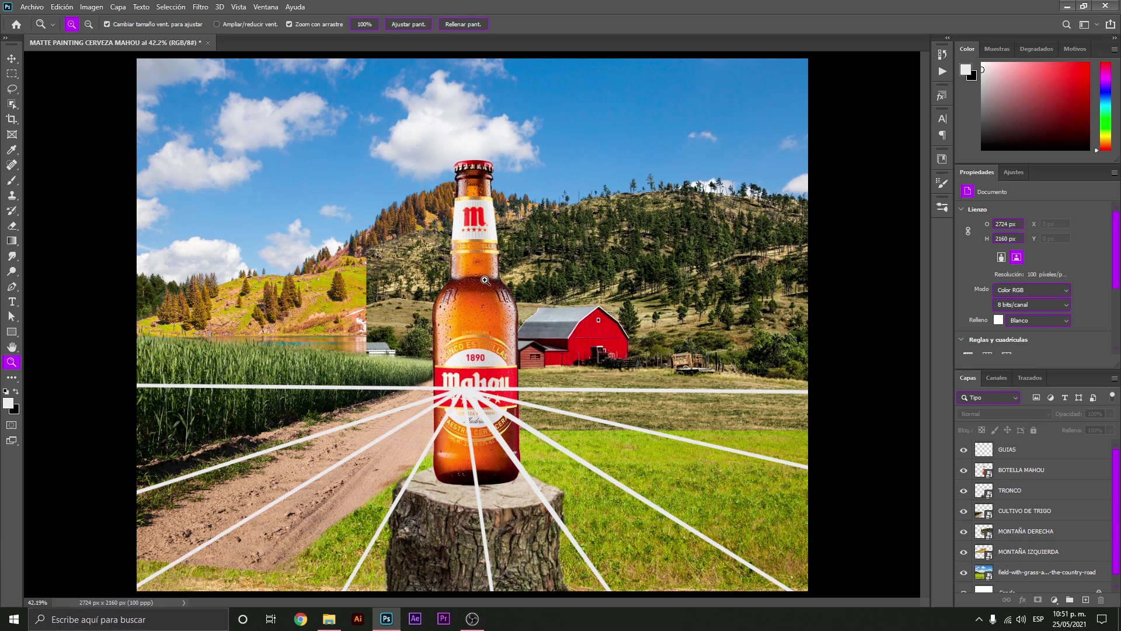
key(v)
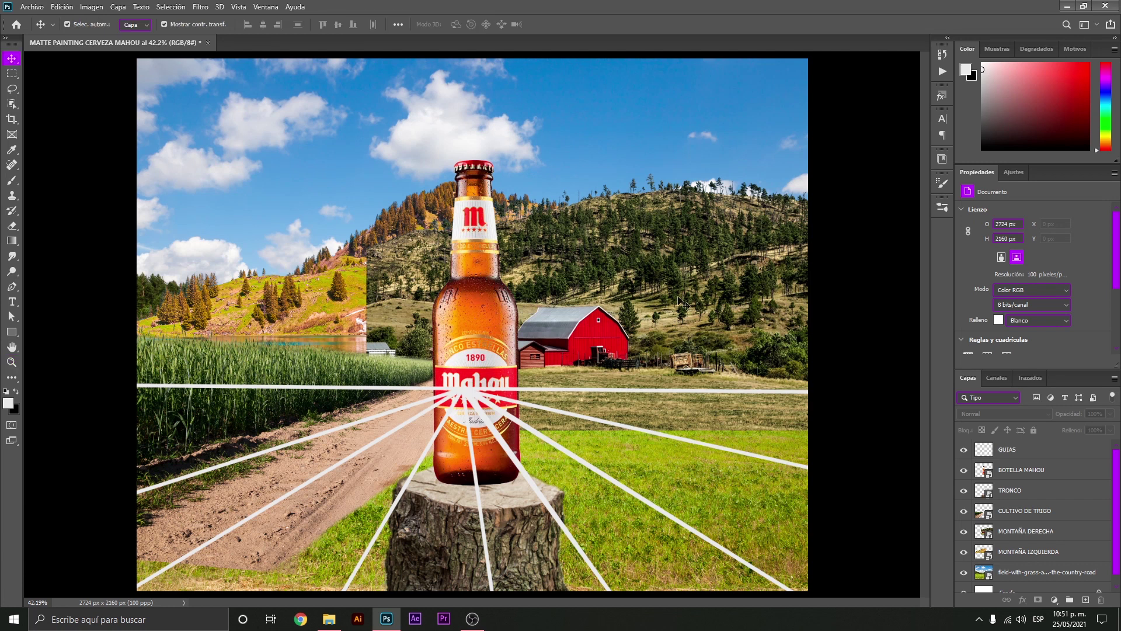
click(671, 296)
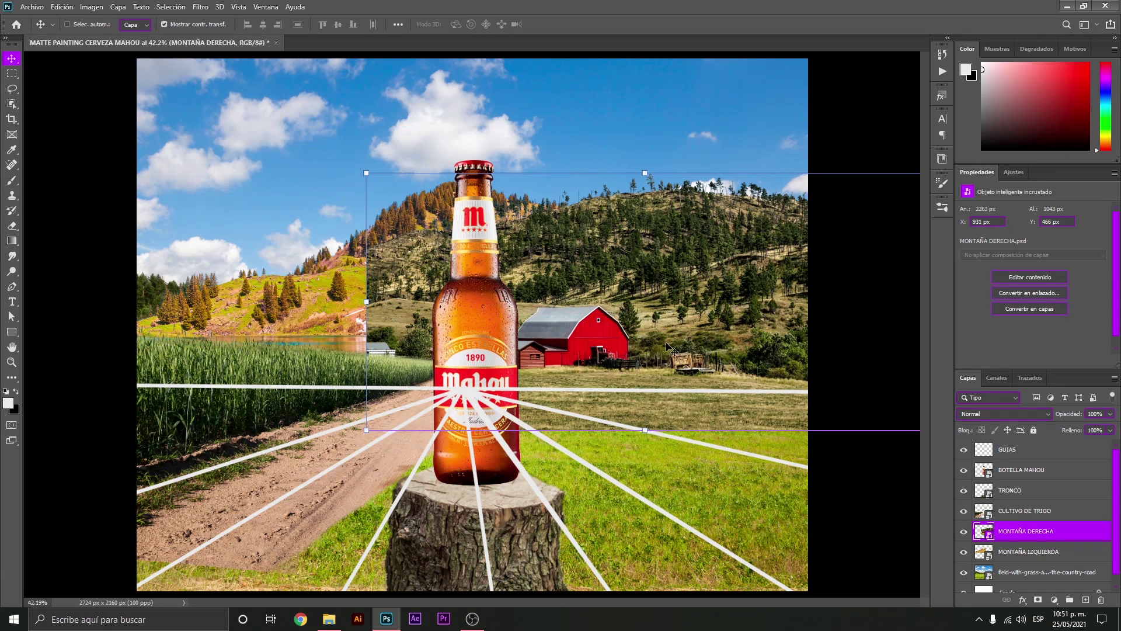
Group the right mountain layer and name the group MONRAÑA DERECHA
key(ctrl+g)
double_click(1013, 529)
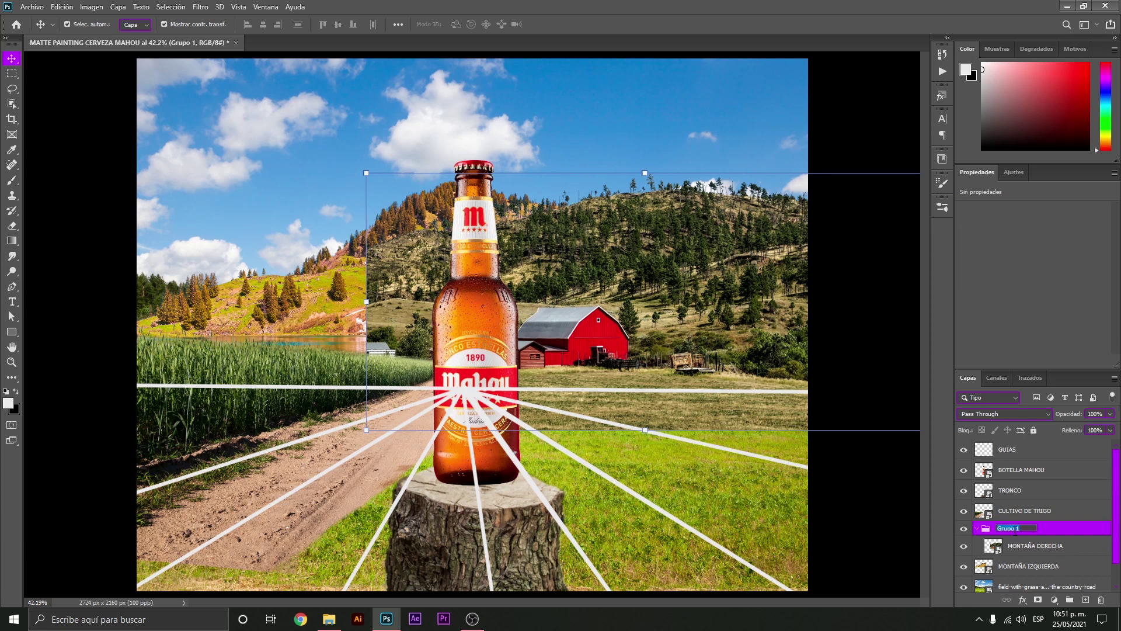
text(MONRAÑA DERECHA)
key(Return)
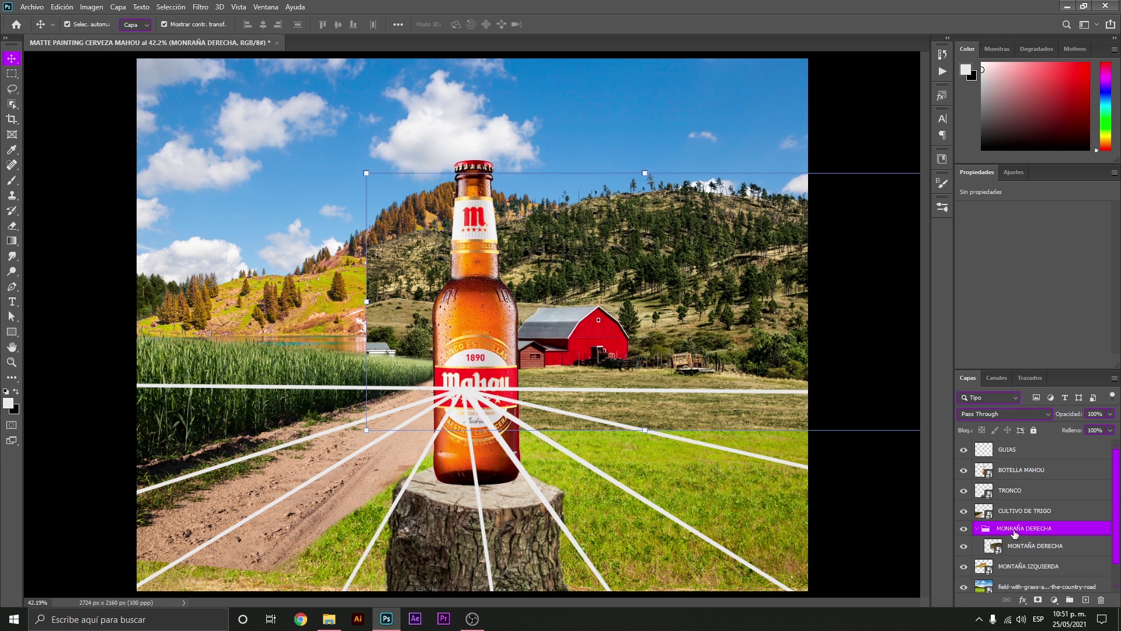
click(977, 528)
Group the wheat field as CULTIVO CEBADA and the stump as TRONCO
click(963, 510)
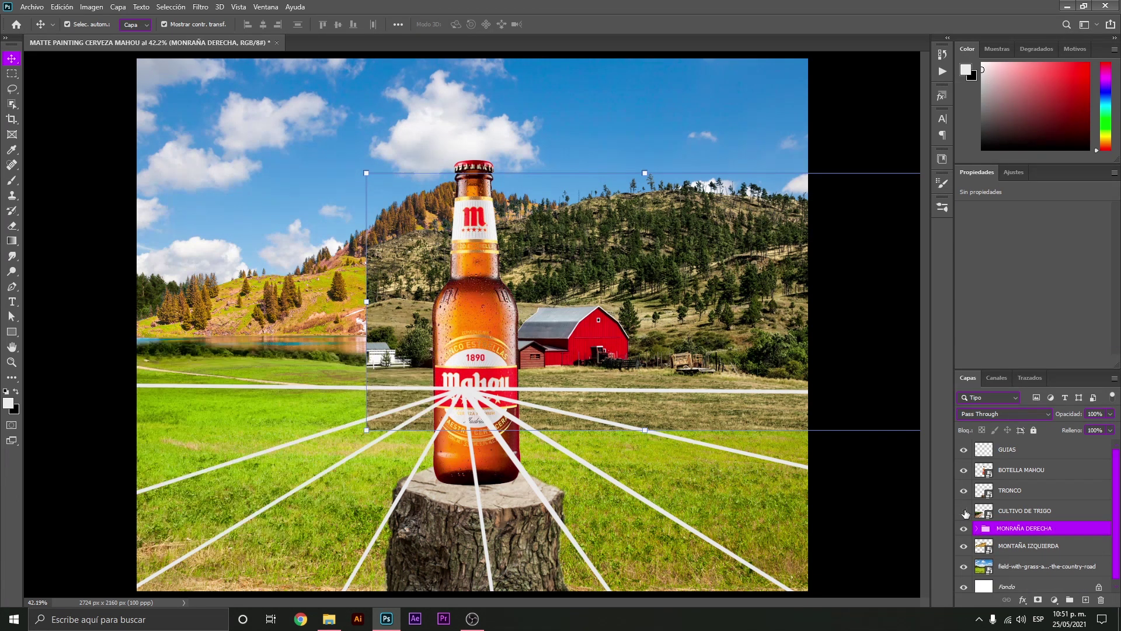
click(984, 511)
text(CULTIVO CEBADA)
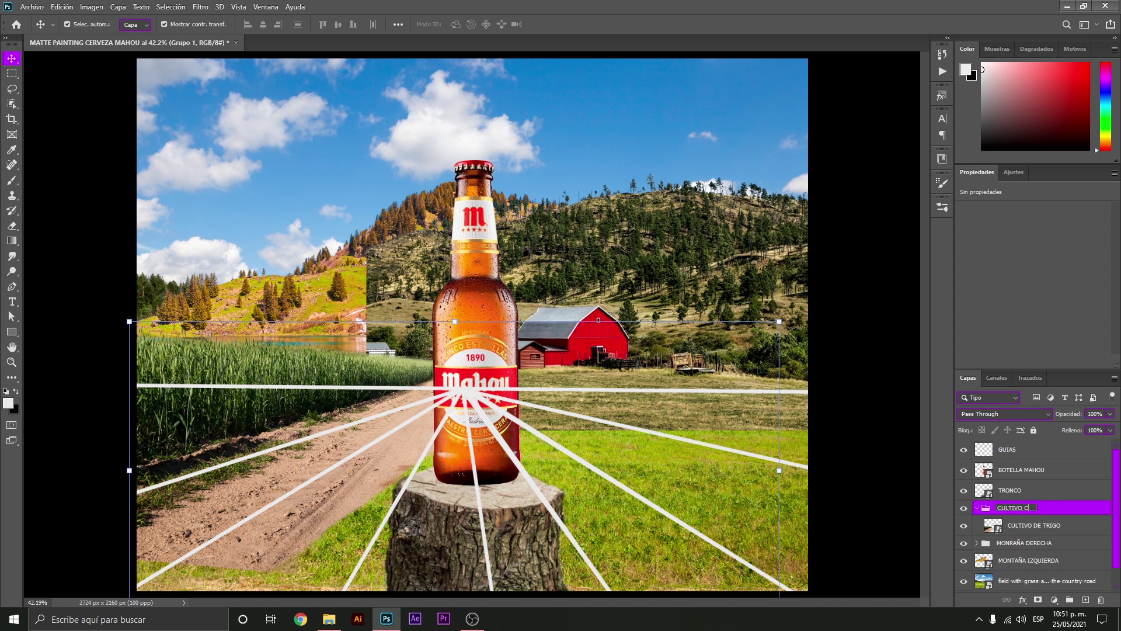
key(Return)
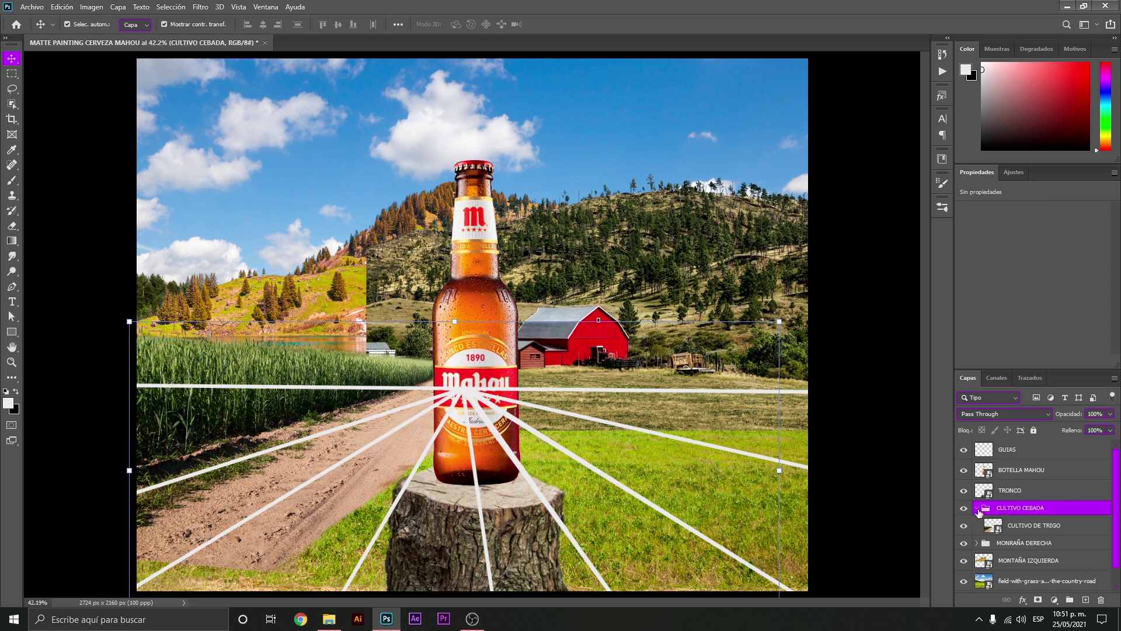
click(976, 508)
click(980, 493)
key(ctrl+g)
text(TRONCO)
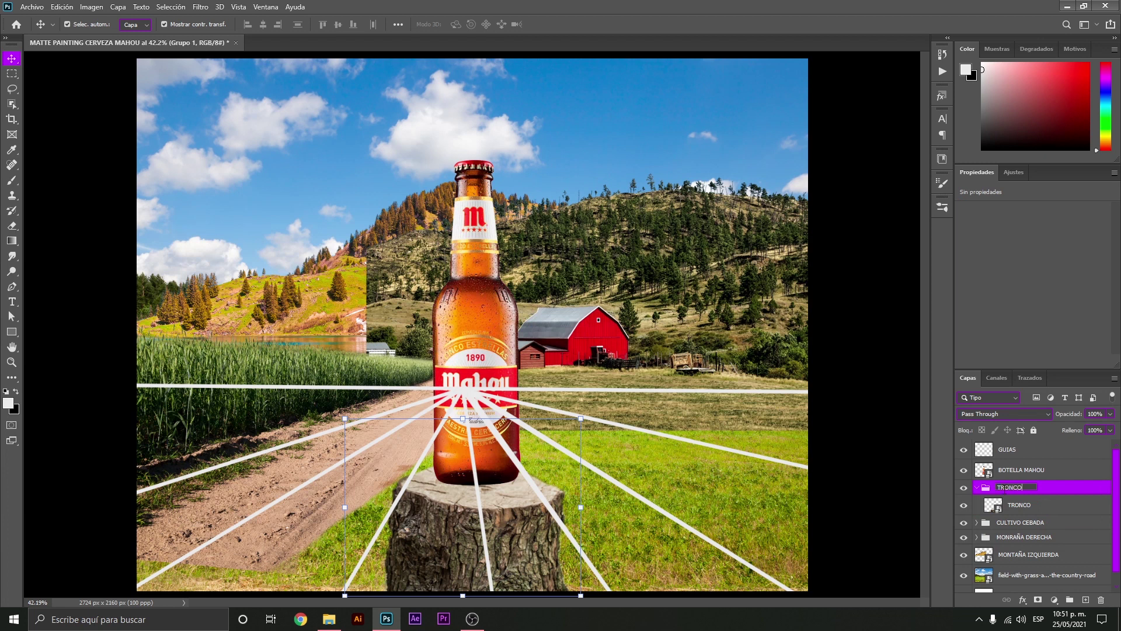
key(Return)
click(976, 488)
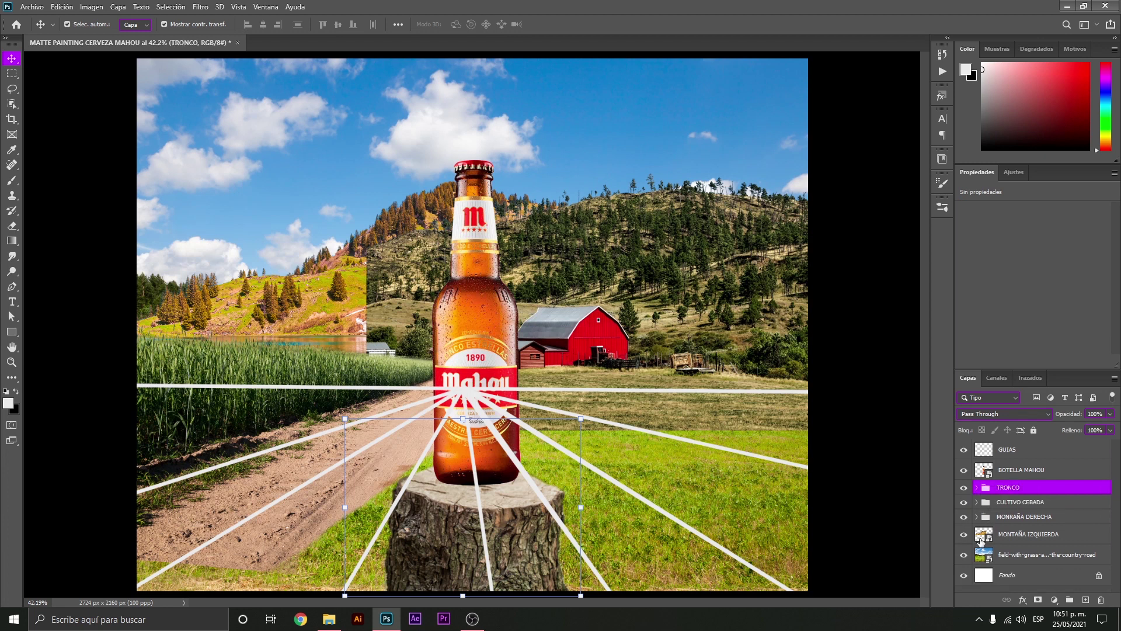
Group the left mountain layer as MONTAÑA IZQUIERDA
click(981, 535)
key(ctrl+g)
double_click(1005, 530)
text(MON)
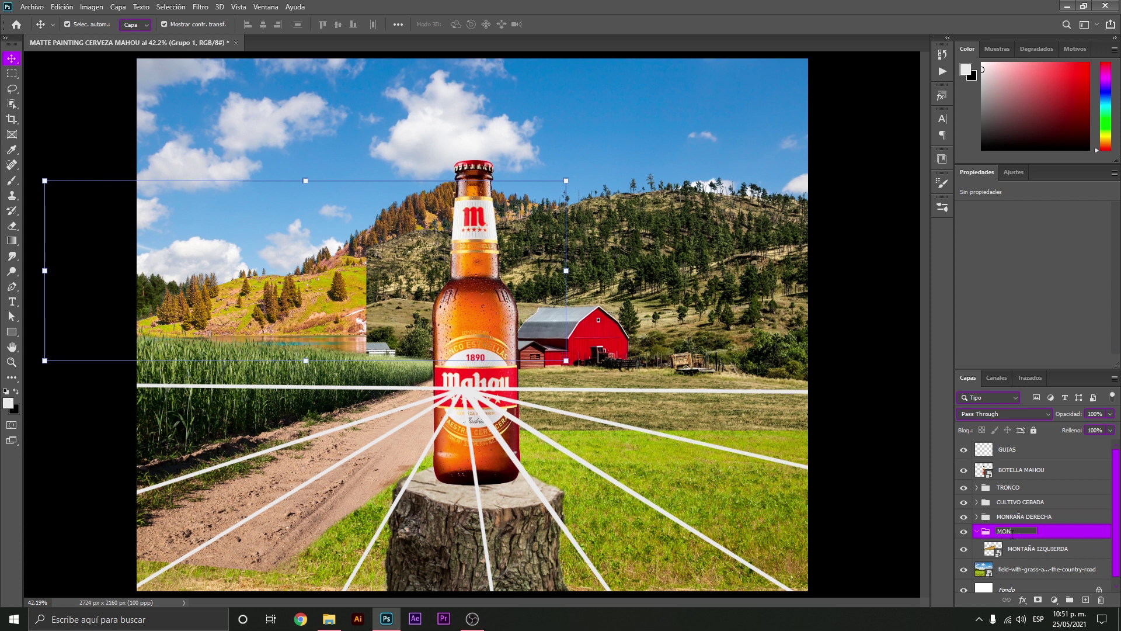
key(Return)
click(976, 530)
Group the grass-field background as FONDO and the bottle layer as BOTELLA
click(1008, 549)
key(ctrl+g)
key(Return)
click(1021, 469)
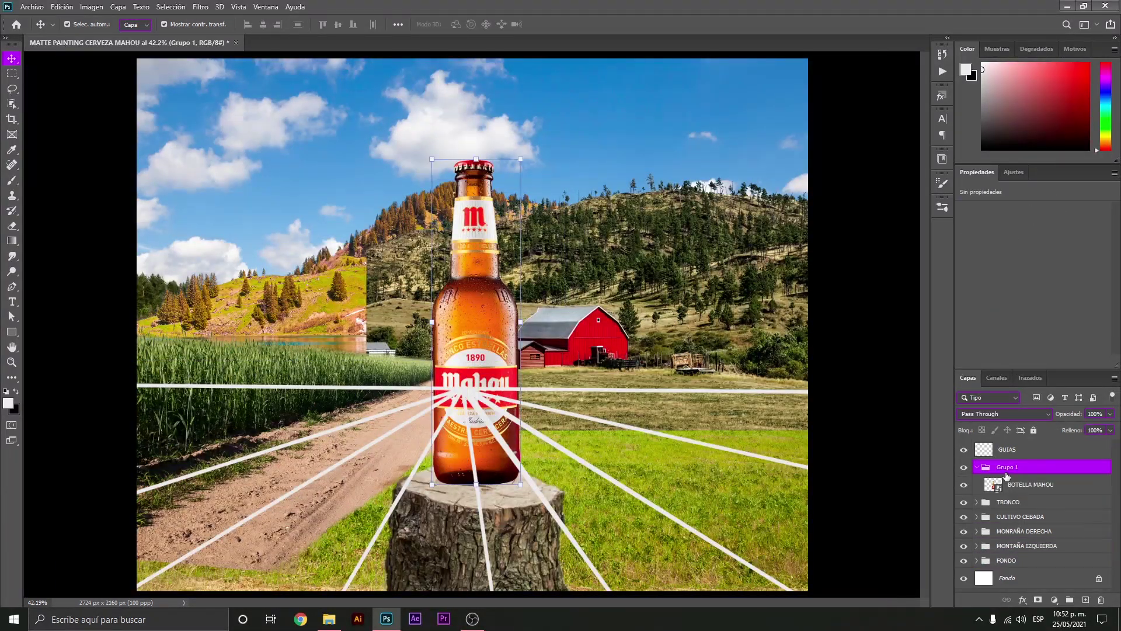
key(ctrl+g)
double_click(1008, 467)
text(BOTELLA)
key(Return)
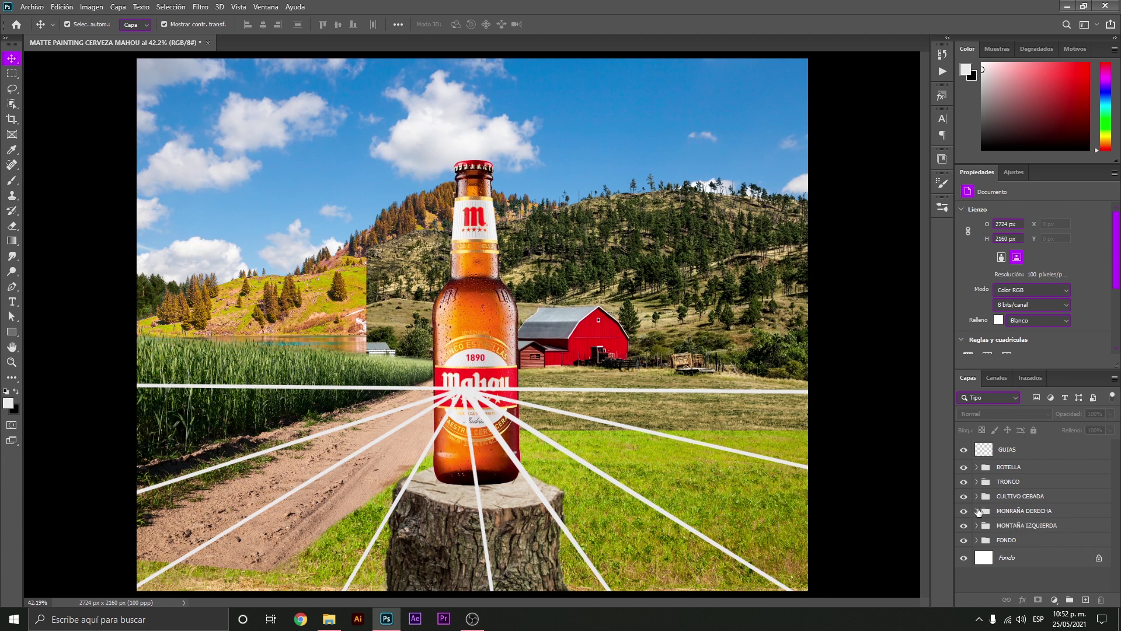
Duplicate the right mountain layer and add a white layer mask to the copy
click(656, 282)
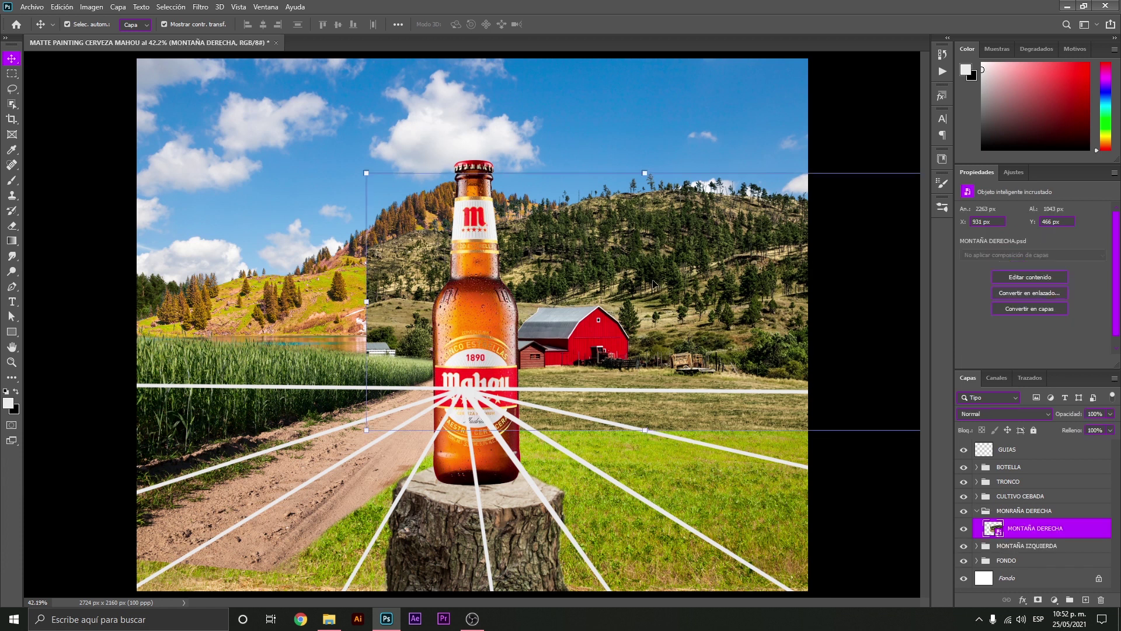
key(ctrl+j)
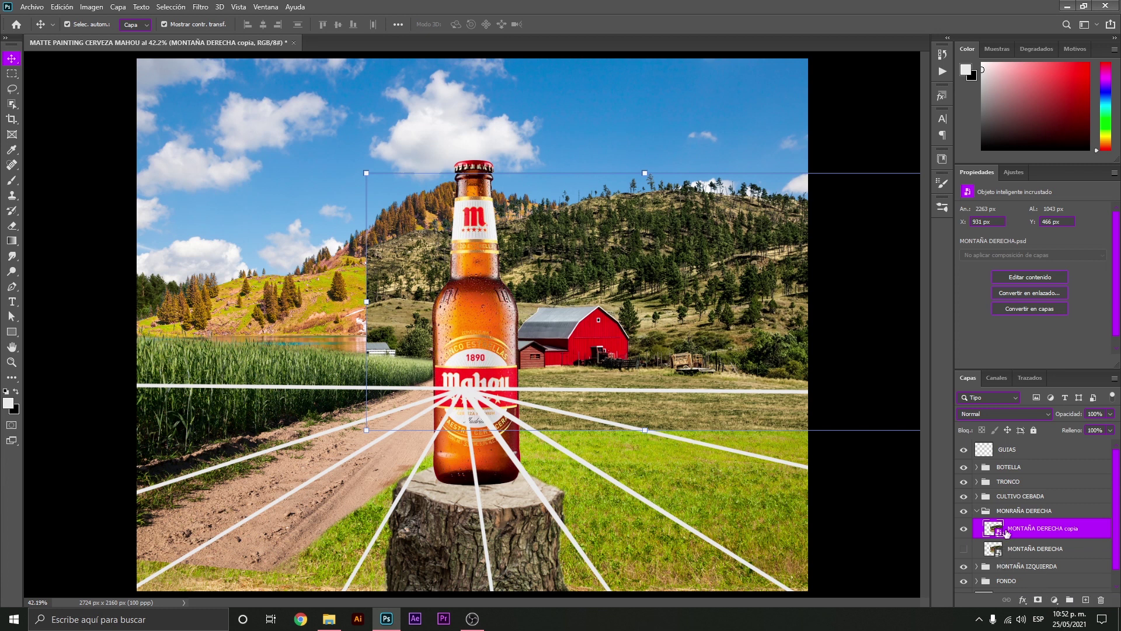
click(1037, 600)
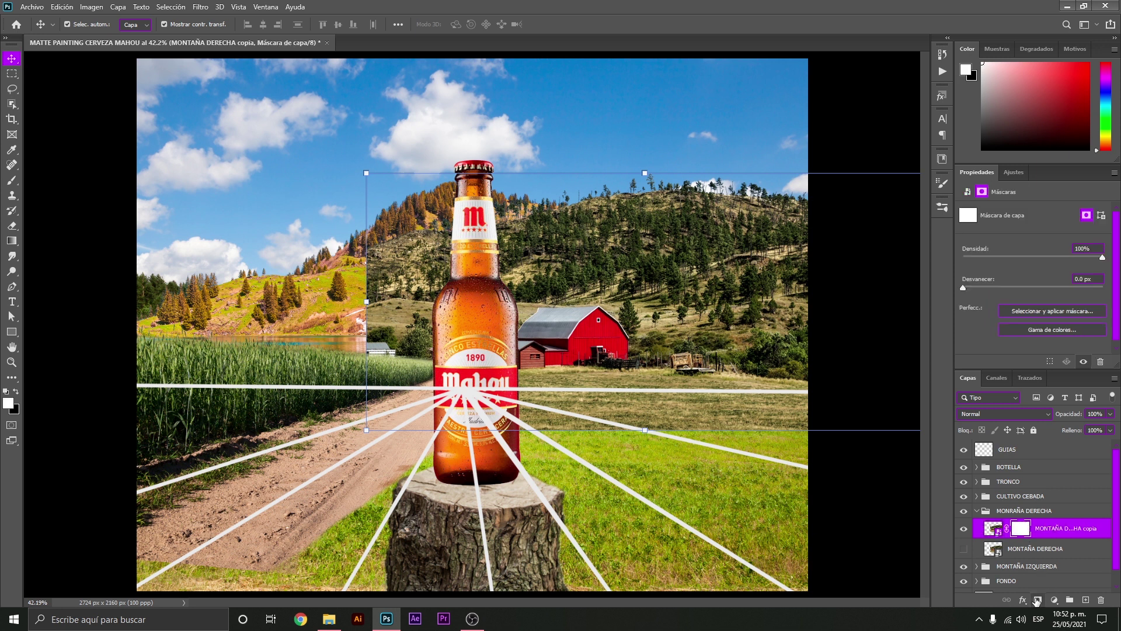
Paint black with a soft brush at 46% flow to hide the pines beside the bottle's neck
key(b)
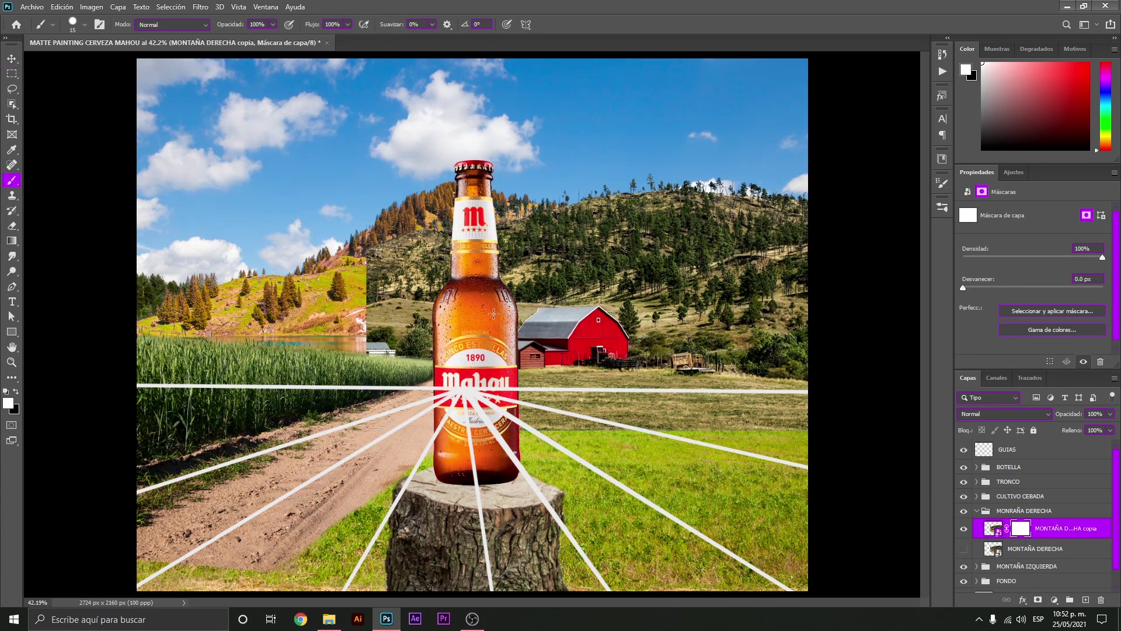
drag(427, 285, 488, 270)
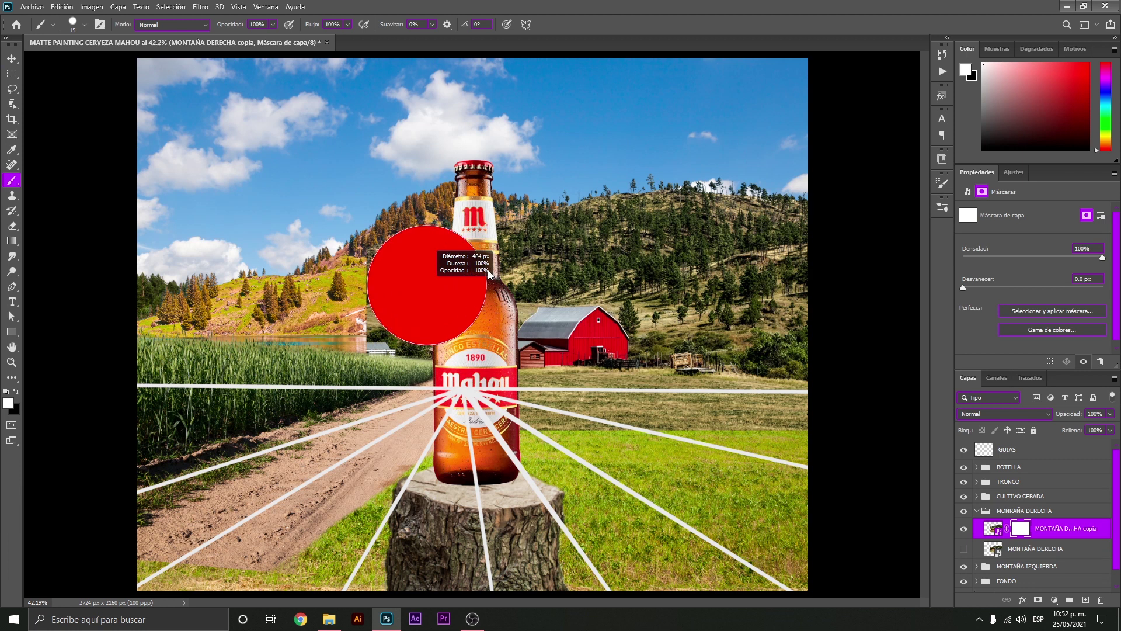
click(322, 38)
click(85, 24)
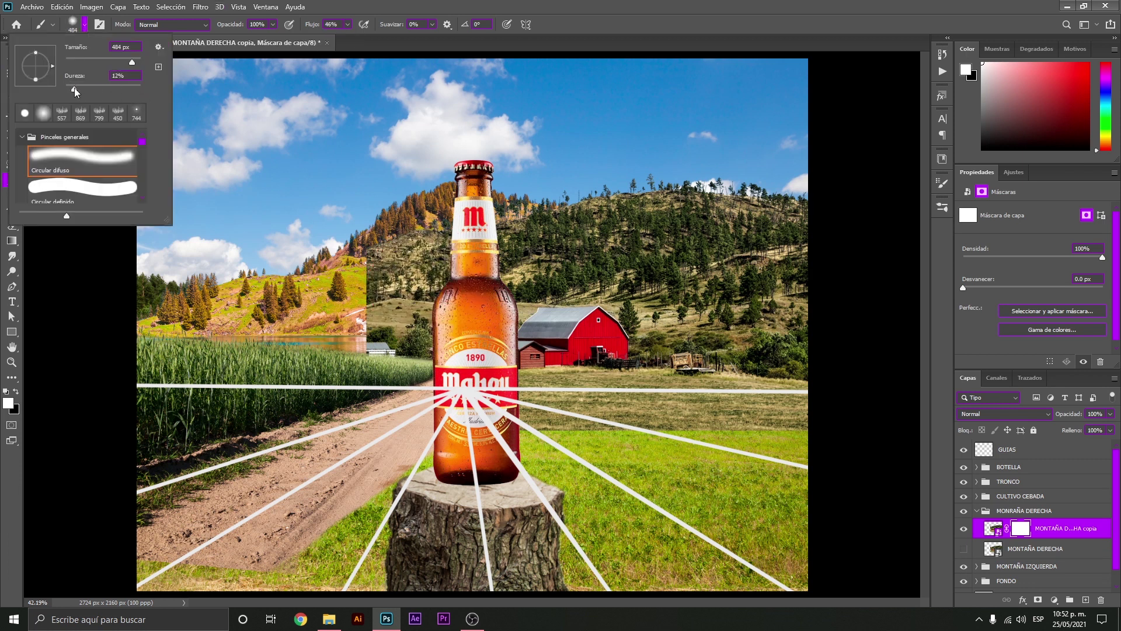
mouse_move(377, 254)
mouse_down()
mouse_move(368, 254)
mouse_move(379, 315)
mouse_move(368, 315)
mouse_move(416, 339)
mouse_up()
key(x)
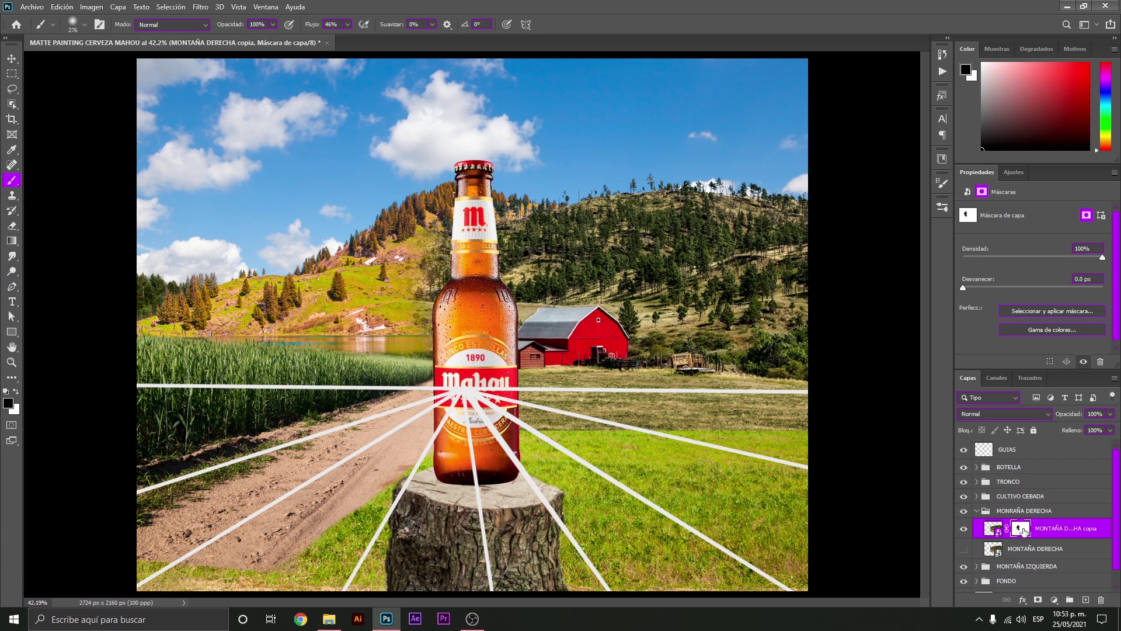
drag(411, 316, 443, 237)
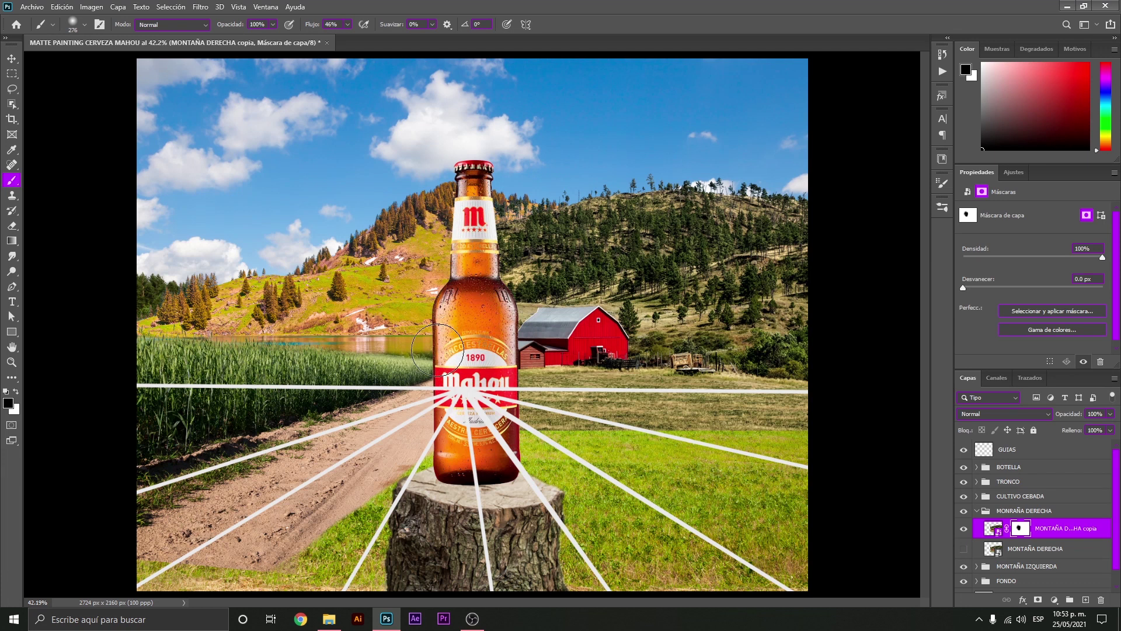
Move the left mountain down 29 px and the right mountain copy down 24 px
key(v)
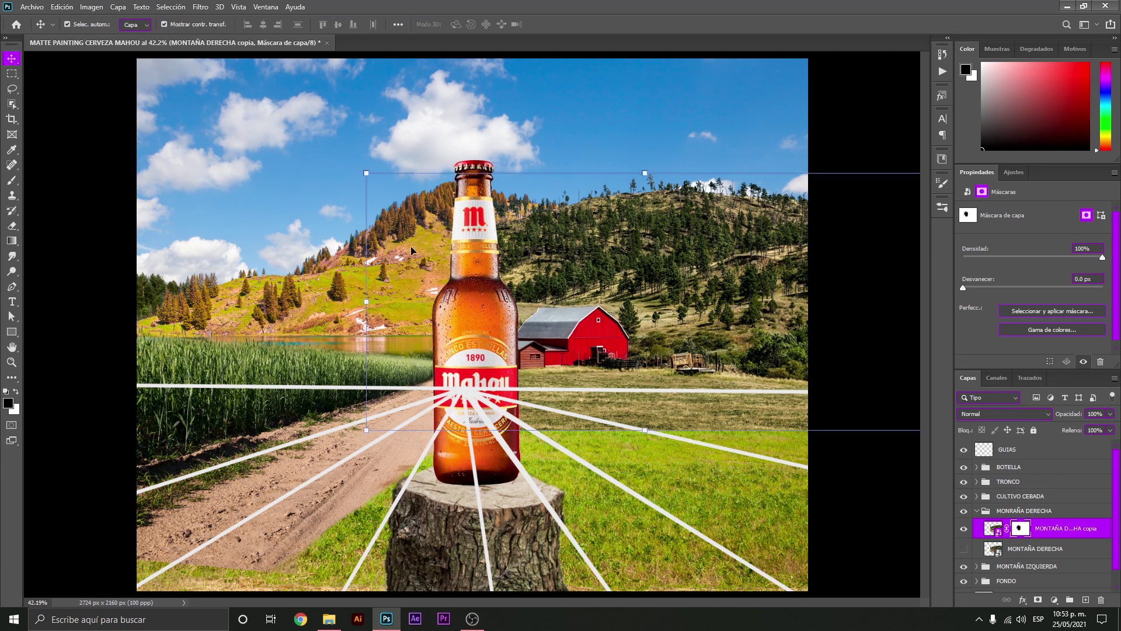
drag(408, 240, 409, 248)
drag(687, 252, 685, 257)
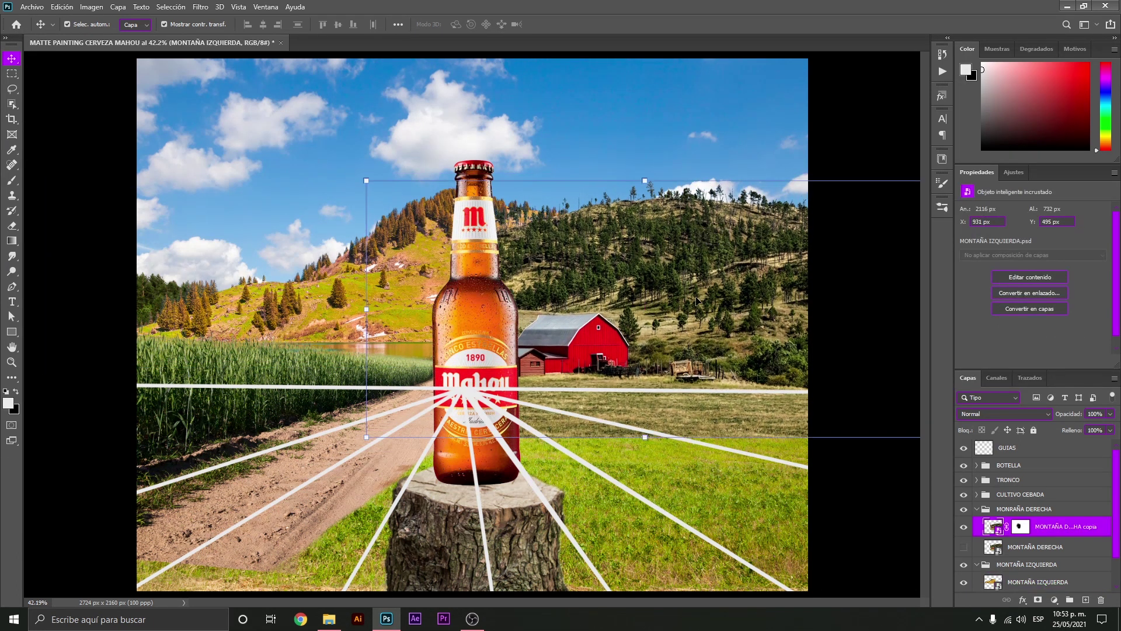
Duplicate the MONTAÑA IZQUIERDA layer and add a white mask to the copy
click(298, 318)
scroll(1045, 578, down, 2)
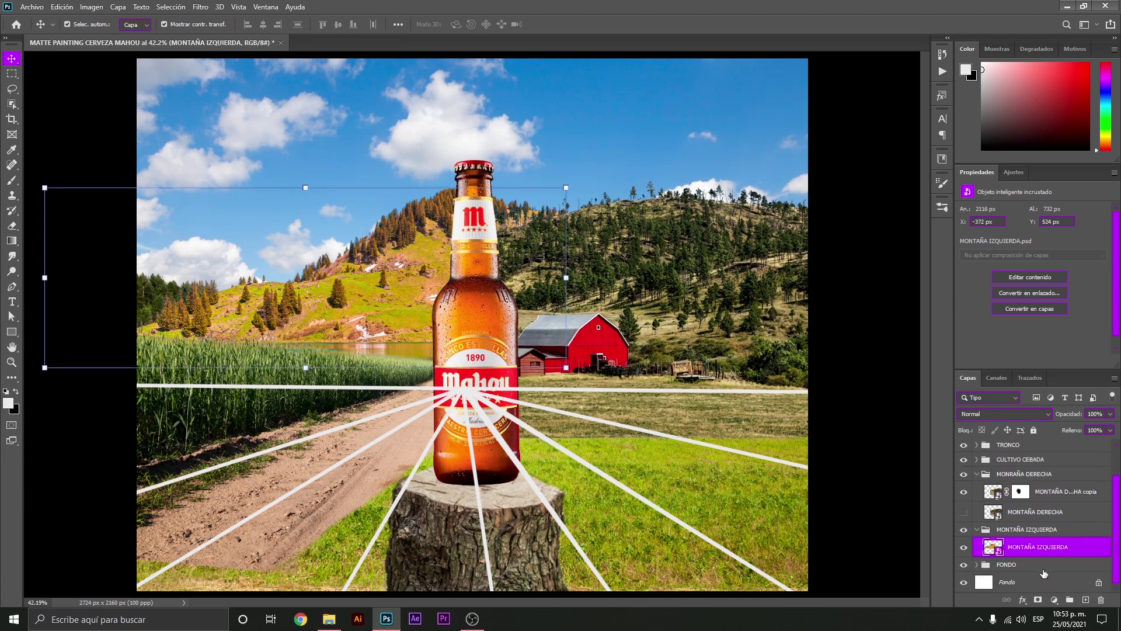
key(ctrl+j)
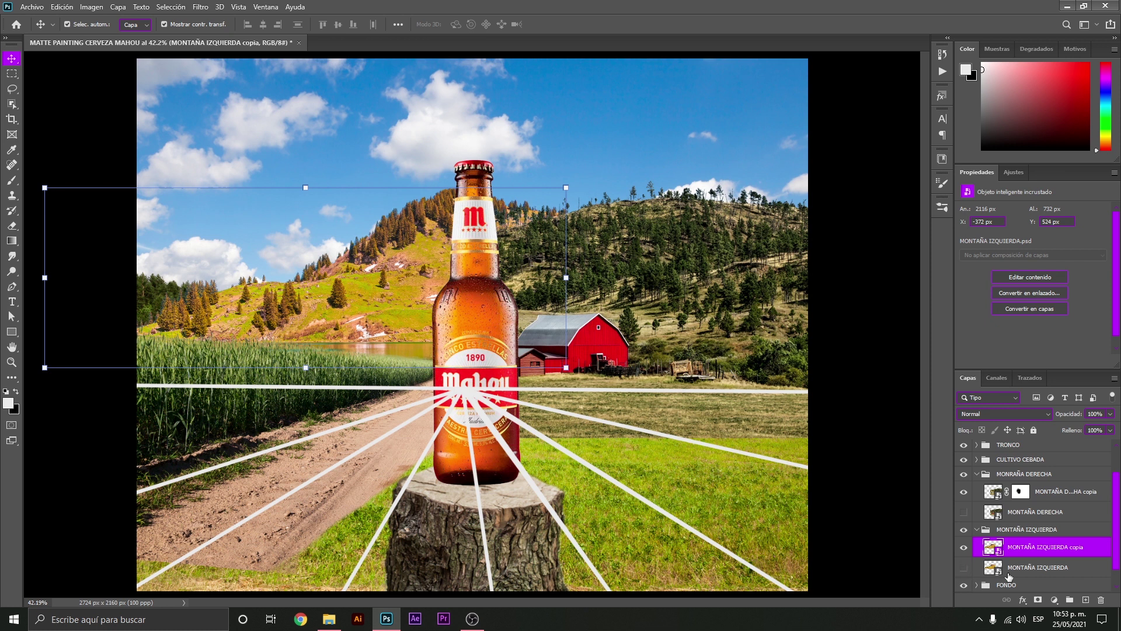
click(1038, 600)
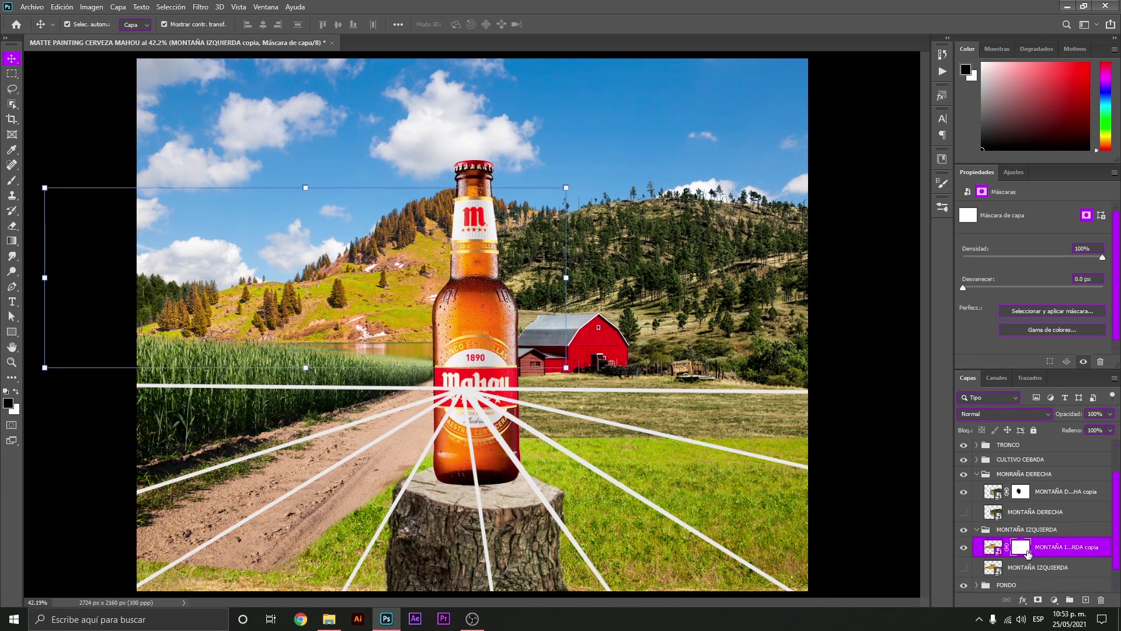
Paint out the left mountain copy's lake and lower slope with a soft black brush, 176 px
key(b)
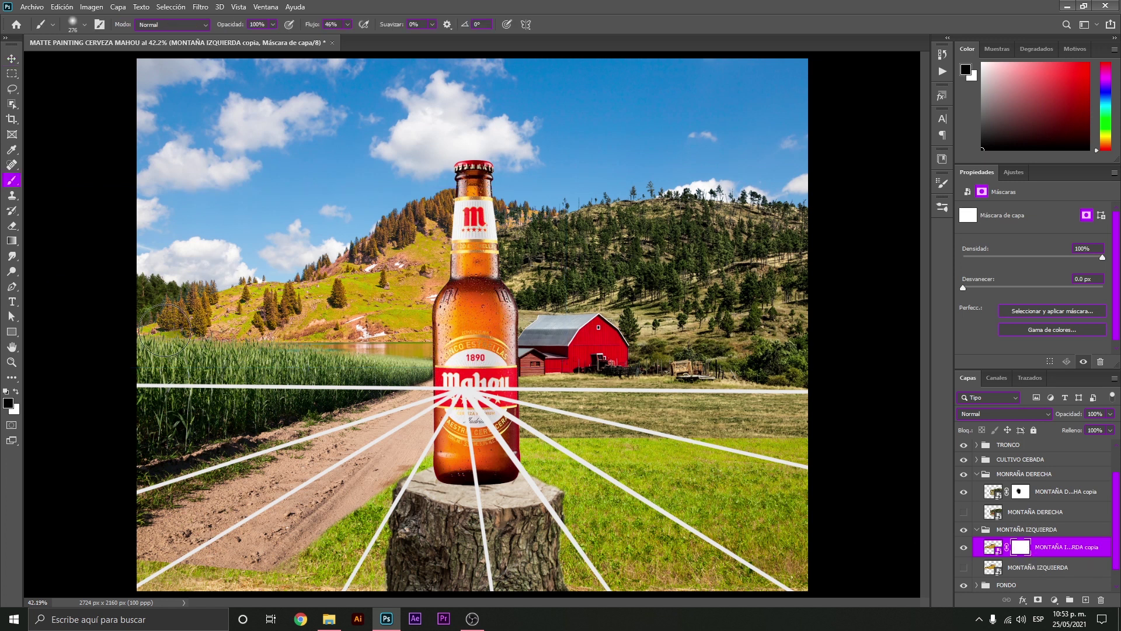
mouse_move(152, 331)
mouse_down()
mouse_move(95, 336)
mouse_move(187, 303)
mouse_up()
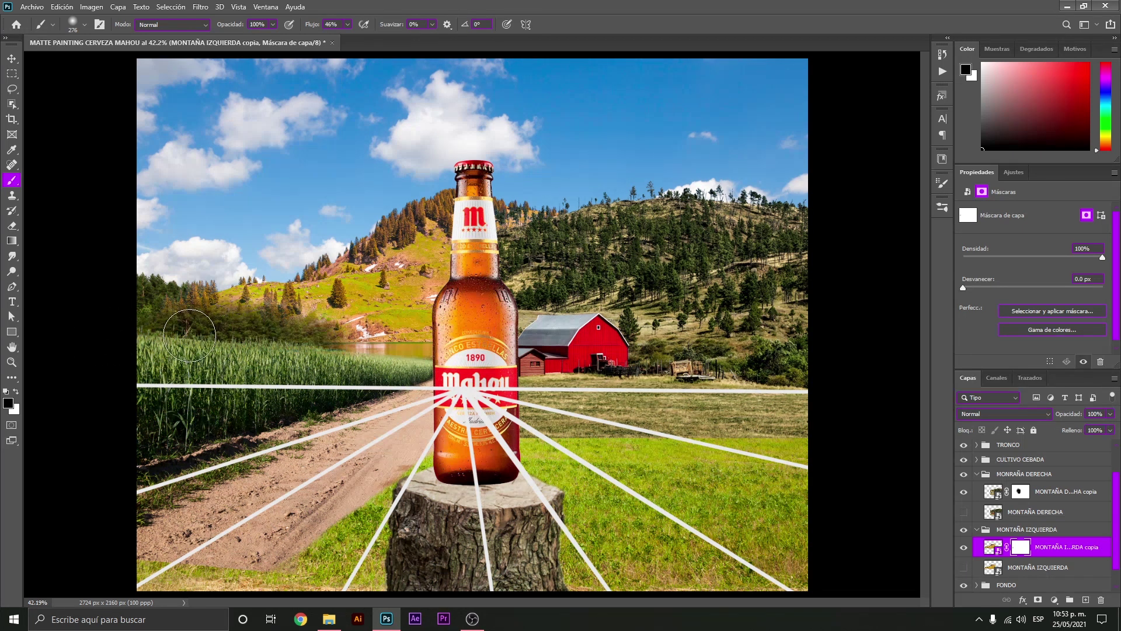
key(bracketleft)
key(bracketleft)
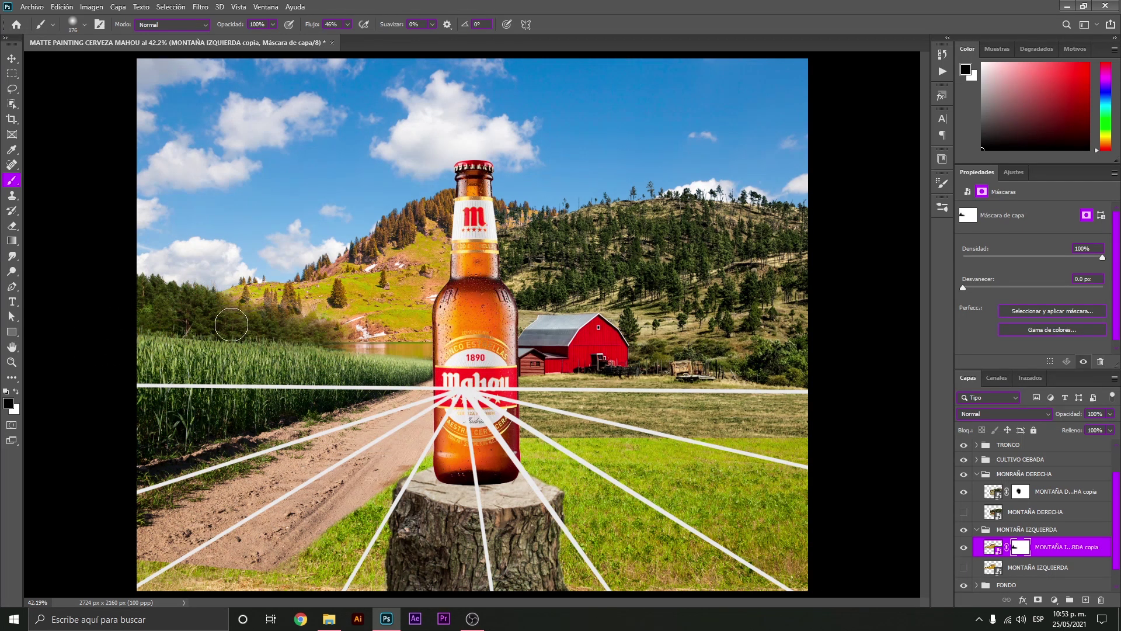
drag(227, 319, 430, 349)
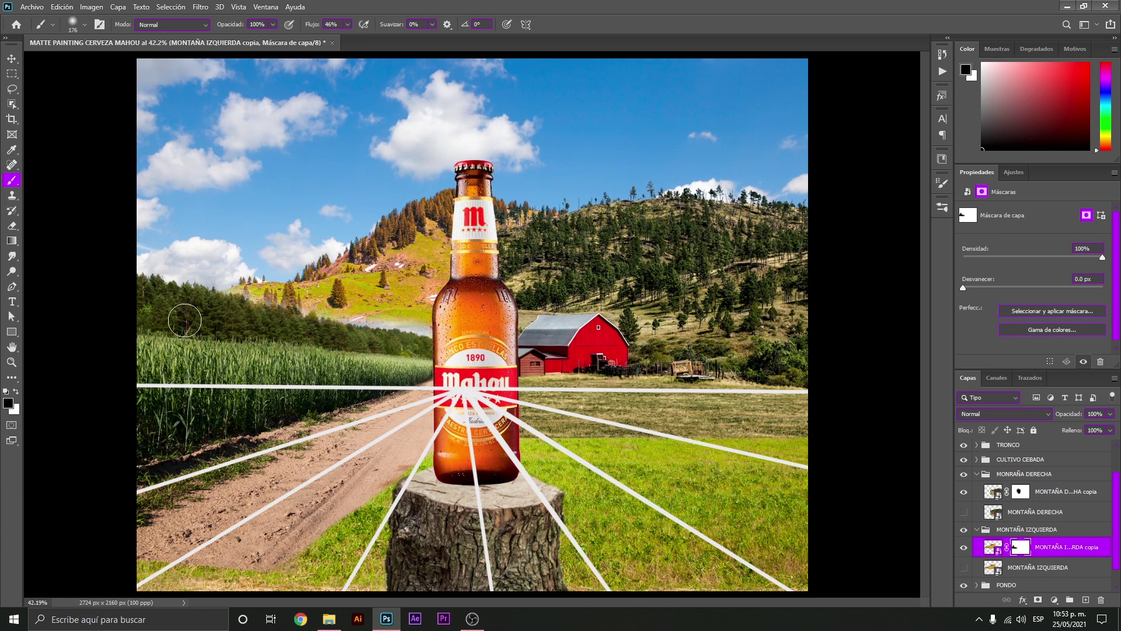
scroll(185, 319, up, 5)
key(x)
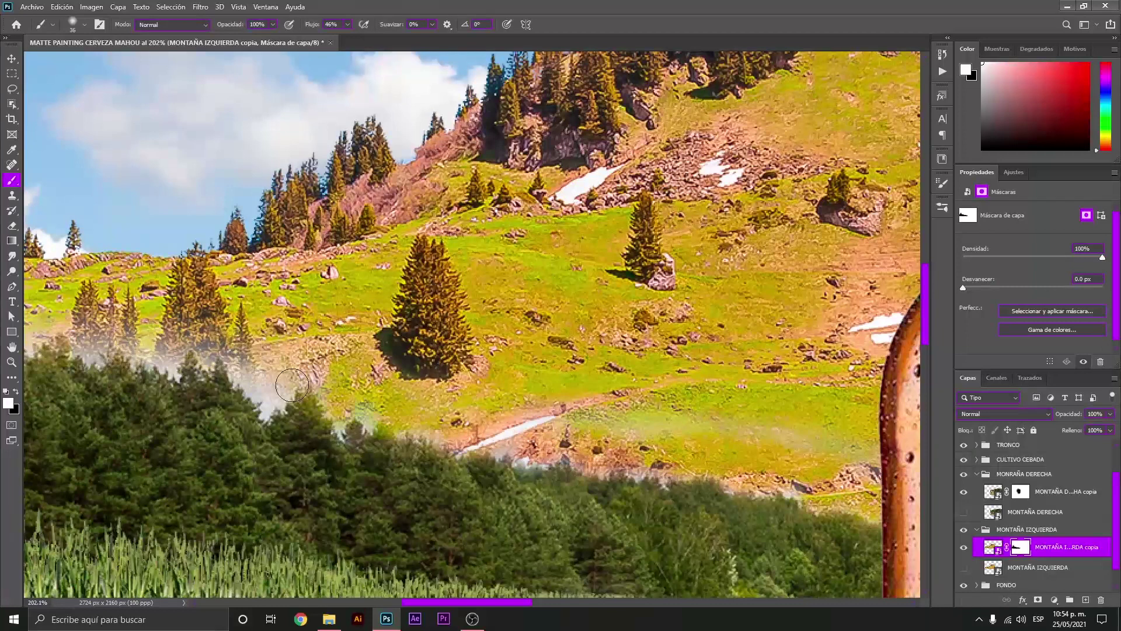
scroll(292, 385, down, 3)
key(x)
key(z)
scroll(438, 354, down, 2)
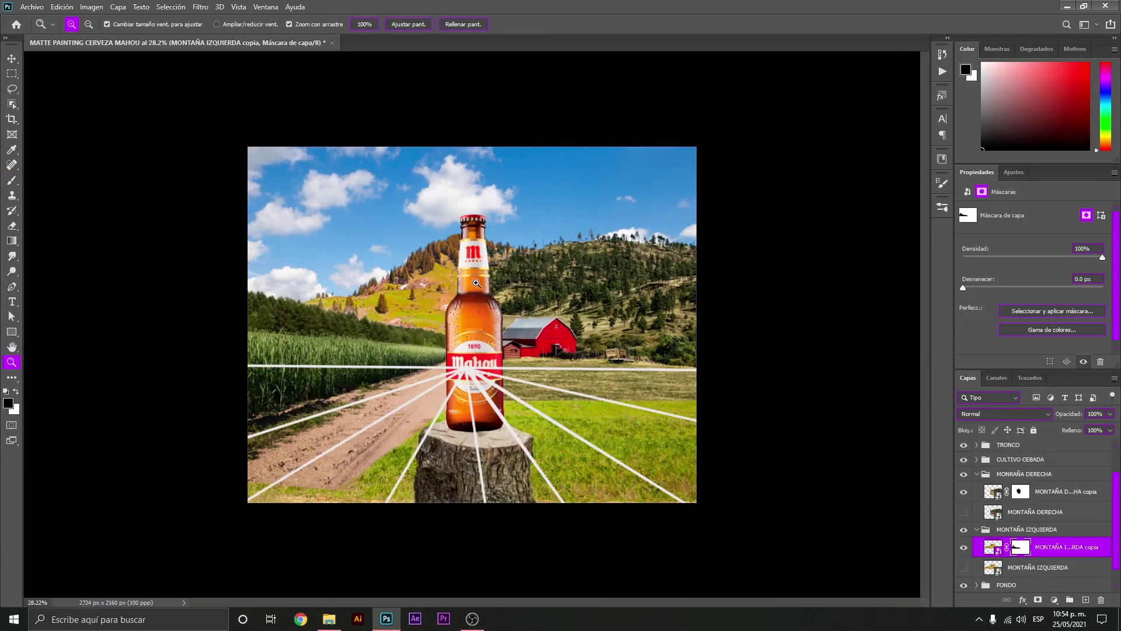
scroll(476, 283, up, 2)
scroll(310, 461, down, 1)
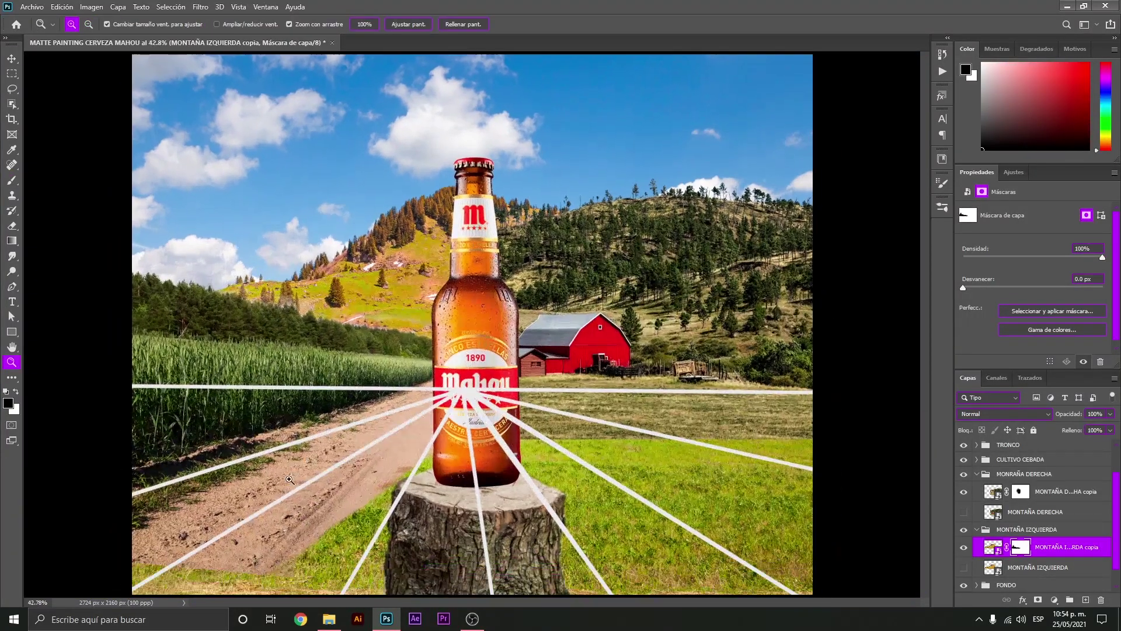
key(v)
click(339, 485)
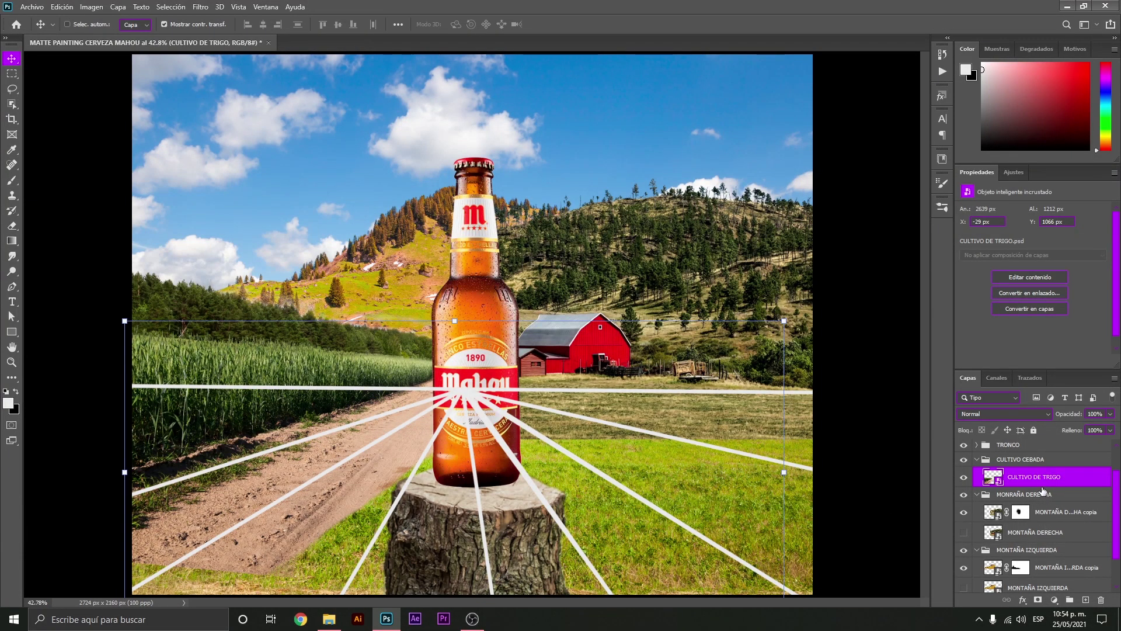
Duplicate the wheat crop layer, mask it, and paint out the copy over the dirt path
key(ctrl+j)
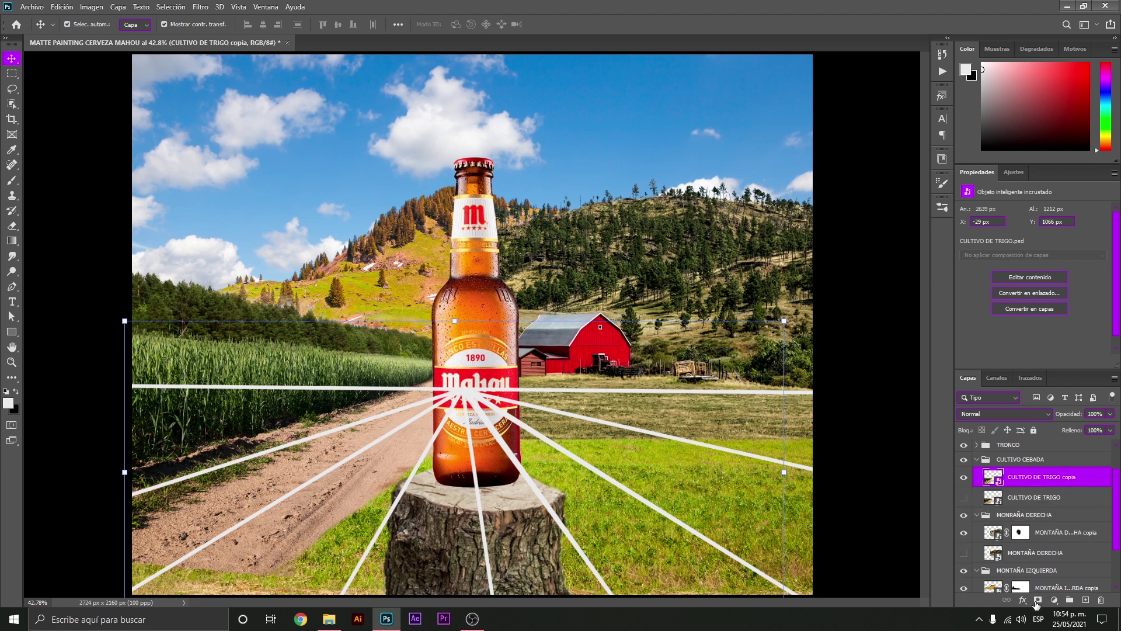
click(1037, 600)
key(b)
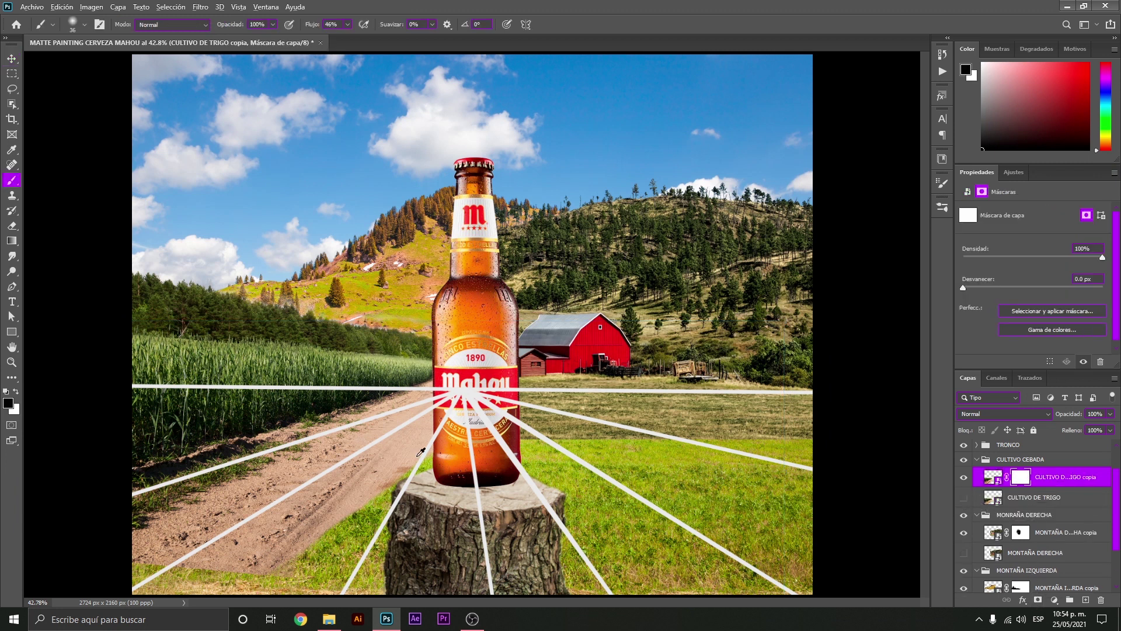
drag(421, 451, 467, 443)
mouse_move(420, 443)
mouse_down()
mouse_move(362, 502)
mouse_move(350, 490)
mouse_move(239, 531)
mouse_move(416, 433)
mouse_up()
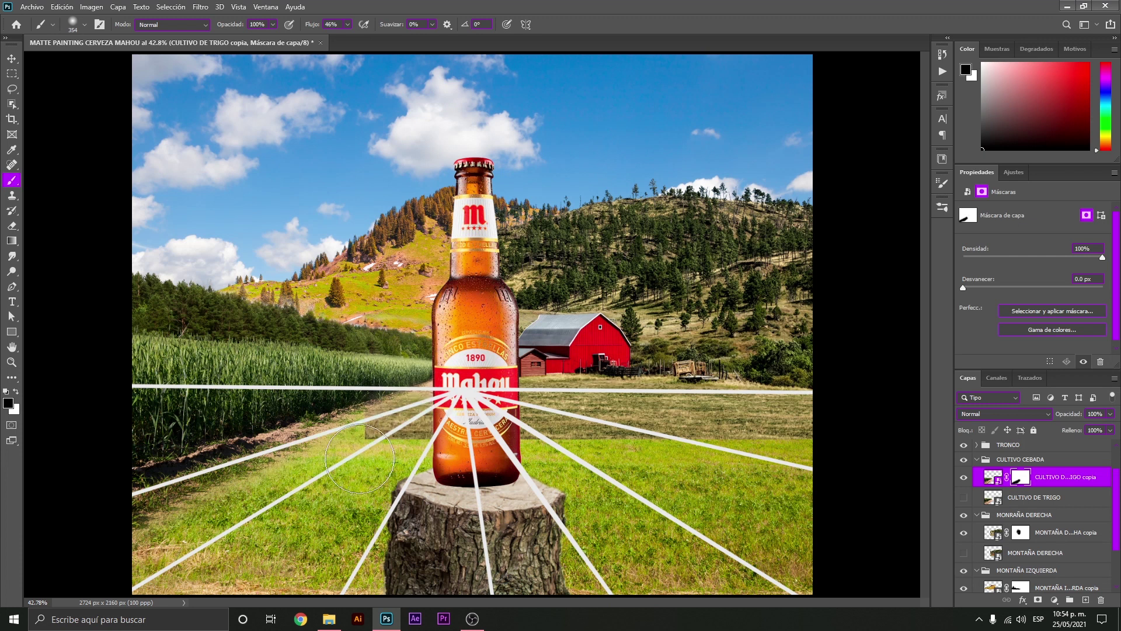
Paint black on the right mountain copy's mask to hide the grass strip right of the bottle
key(v)
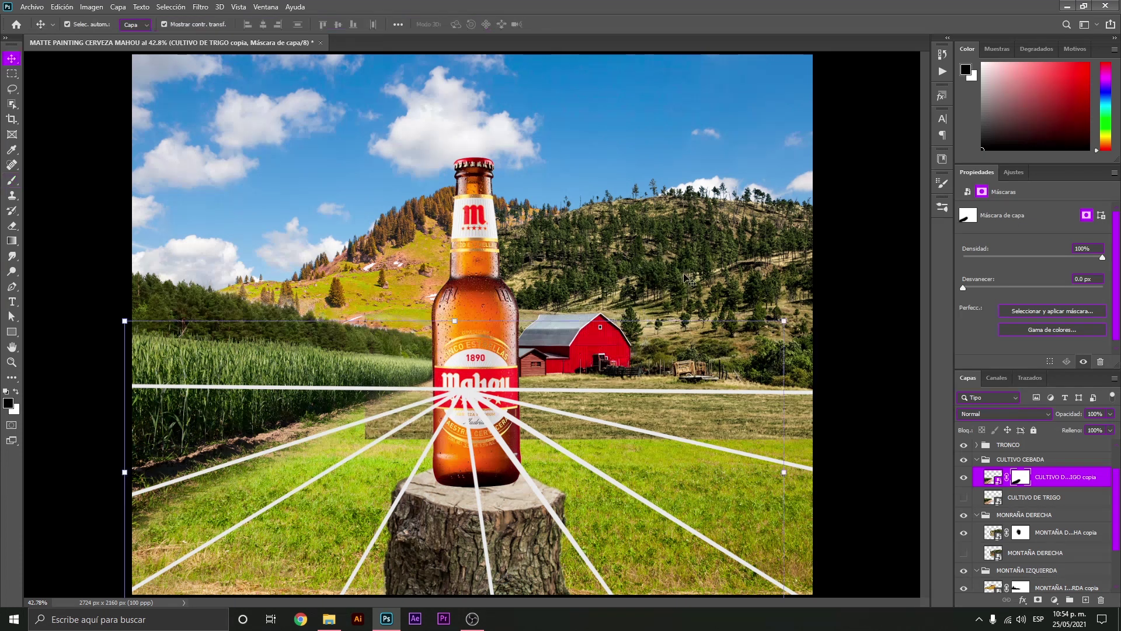
click(612, 327)
click(1021, 533)
key(b)
key(x)
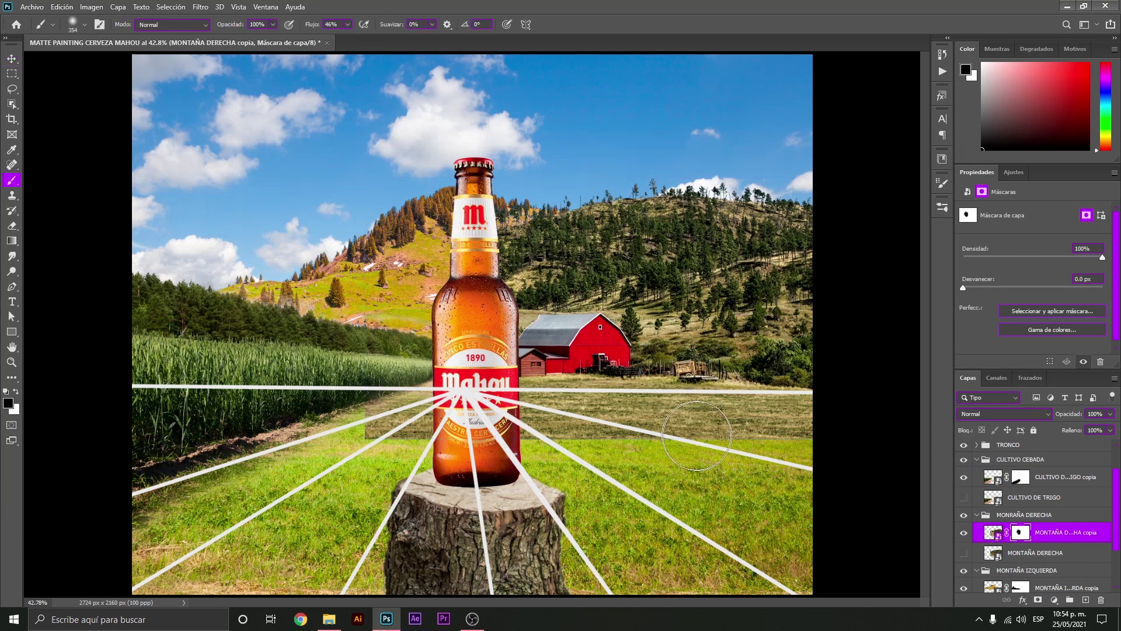
drag(662, 427, 806, 443)
drag(526, 429, 820, 449)
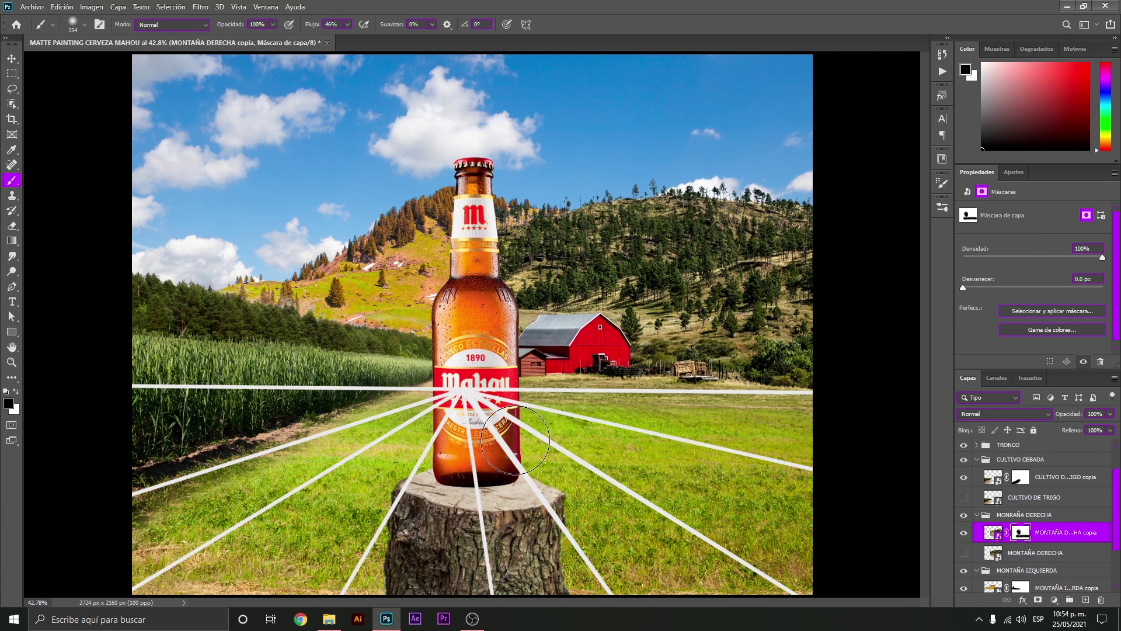
Stretch the right mountain copy wider to the left and shift it slightly right and down
key(z)
alt+click(469, 437)
key(ctrl+plus)
key(ctrl+plus)
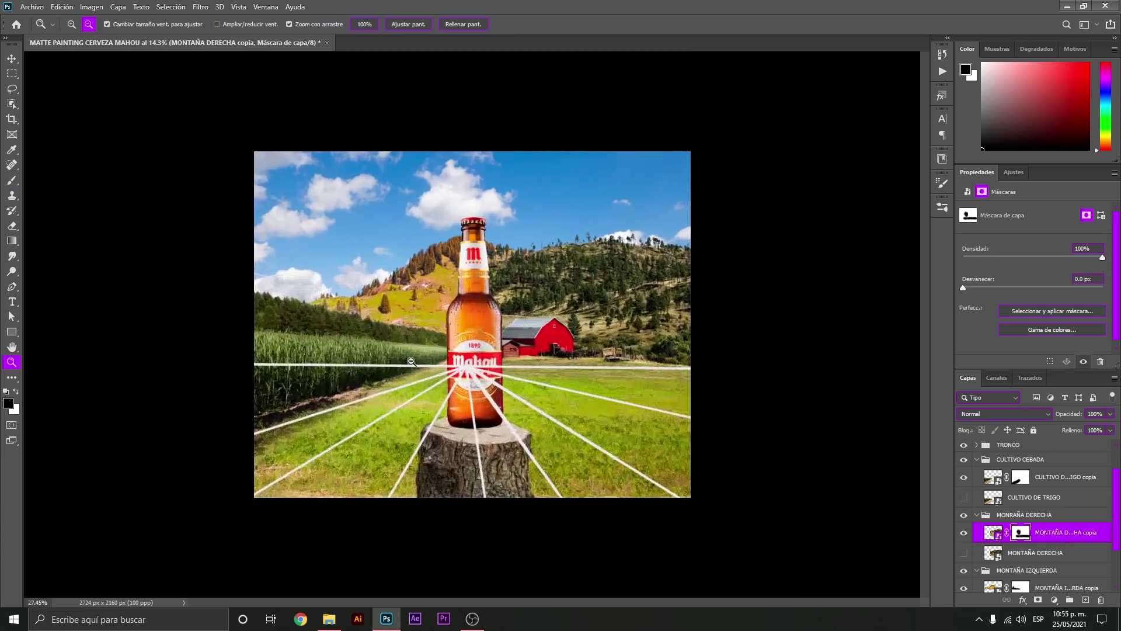
key(v)
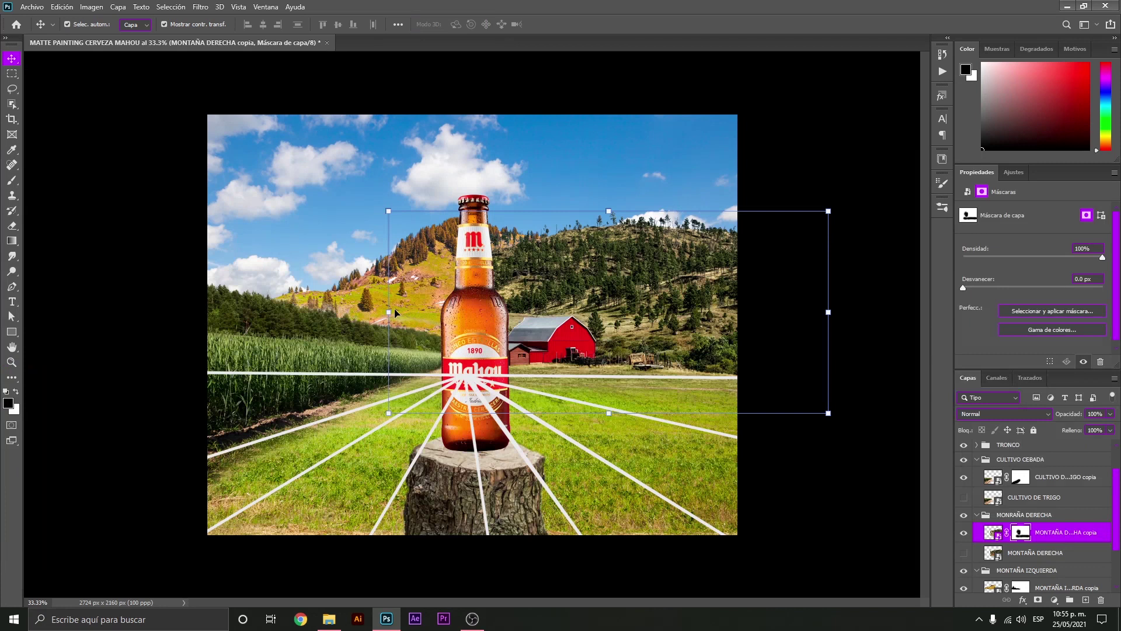
mouse_move(390, 311)
mouse_down()
mouse_move(391, 279)
mouse_move(450, 285)
mouse_up()
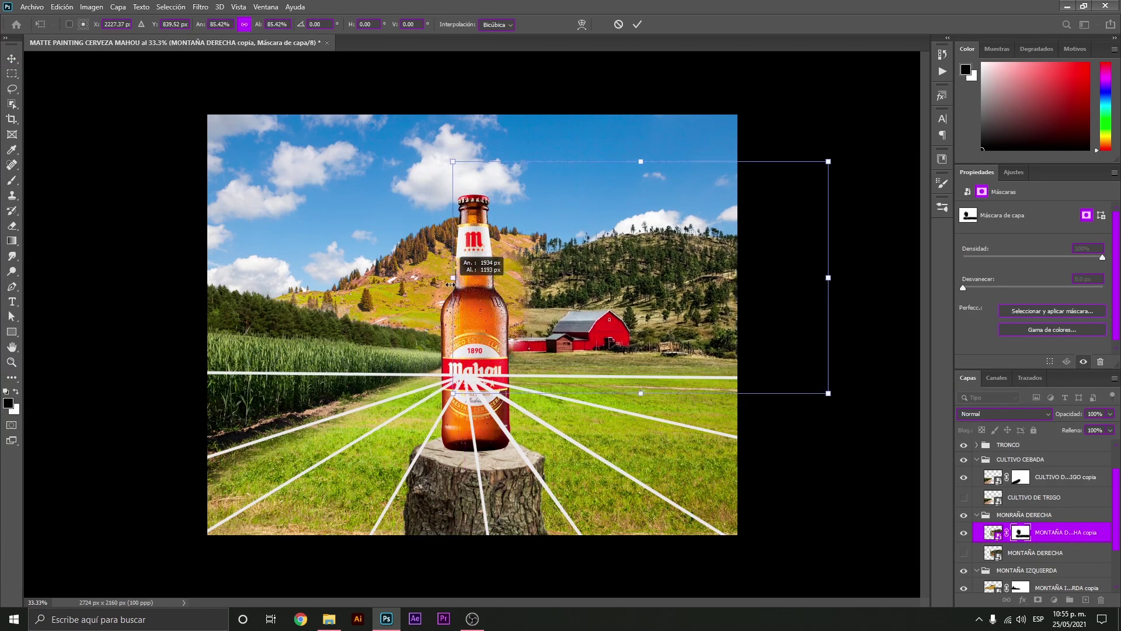
drag(662, 307, 654, 315)
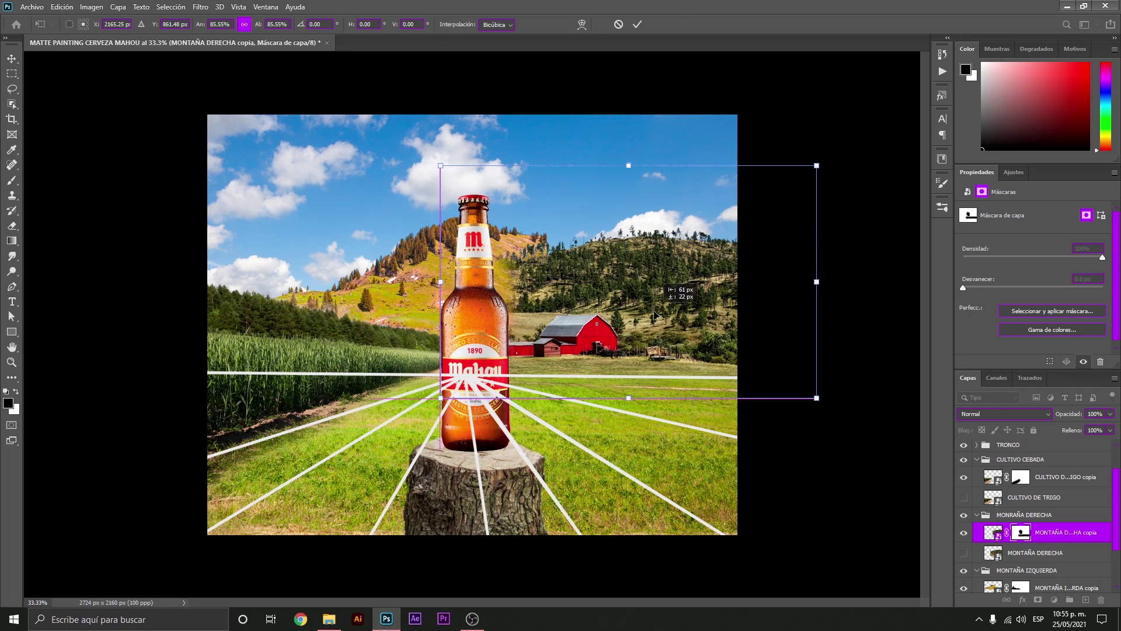
key(Return)
key(z)
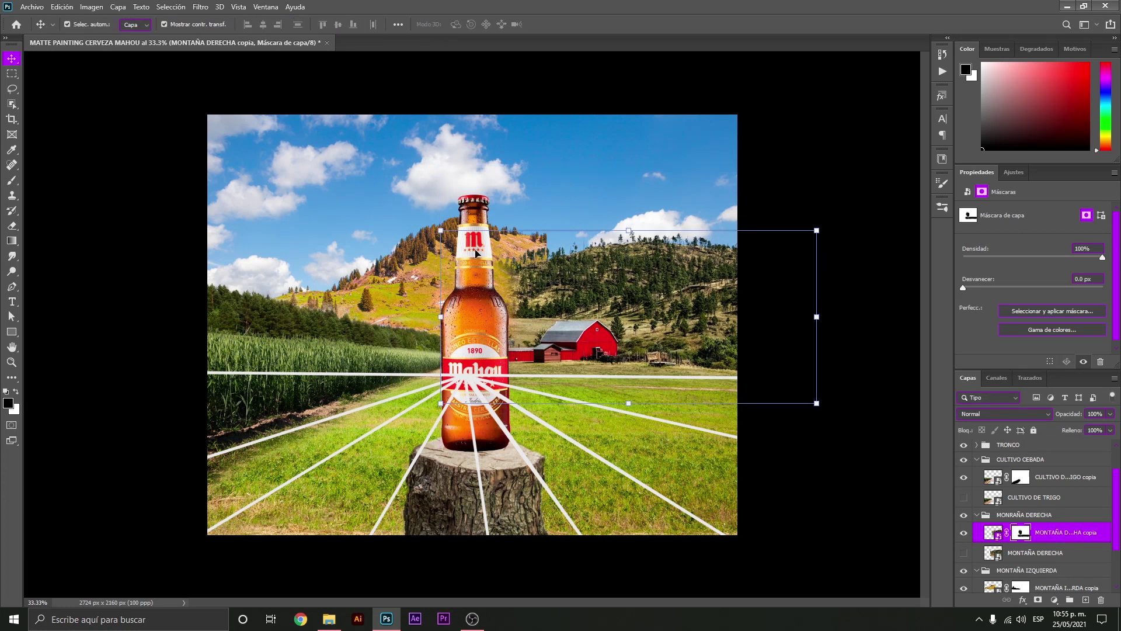
drag(534, 287, 563, 287)
Paint white on the right mountain mask with a 177 px brush to restore the hillside beside the bottle neck
key(v)
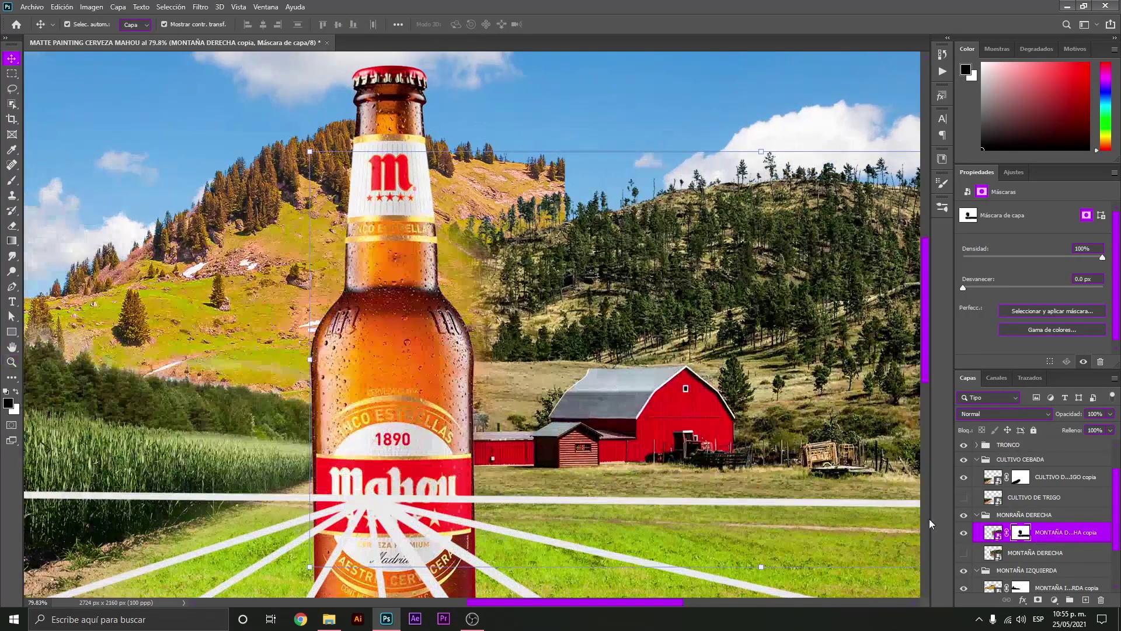
key(b)
key(x)
alt+right_click(450, 350)
mouse_move(468, 308)
mouse_down()
mouse_move(425, 275)
mouse_move(420, 318)
mouse_move(474, 439)
mouse_move(431, 261)
mouse_move(532, 287)
mouse_up()
Move the MONTAÑA IZQUIERDA copy layer down to lower the left mountain
key(z)
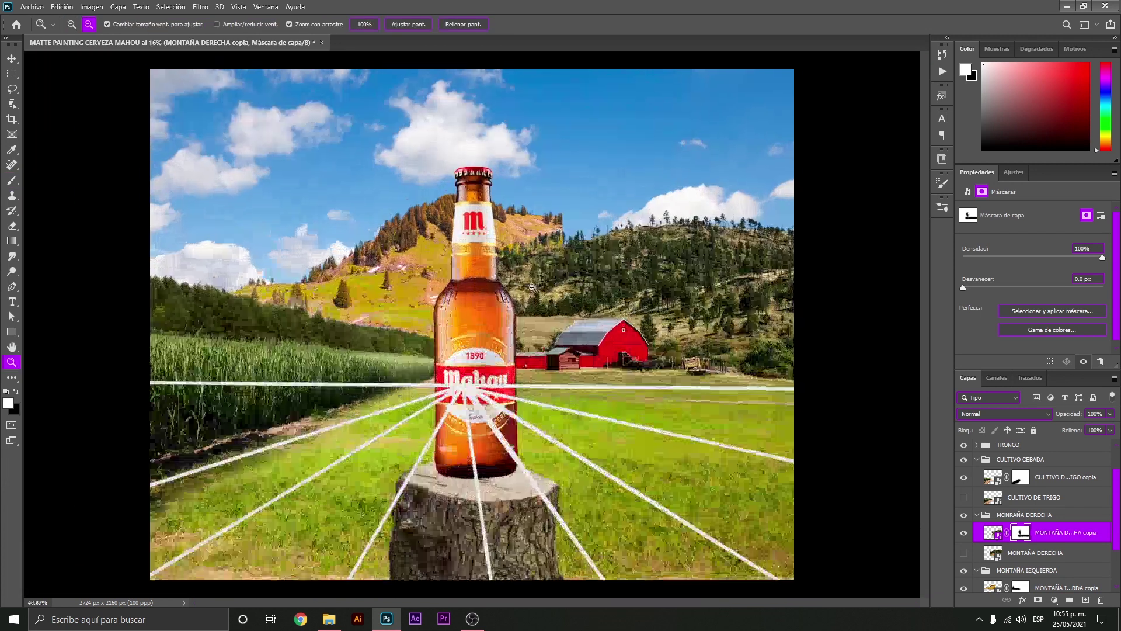
key(v)
drag(412, 249, 418, 286)
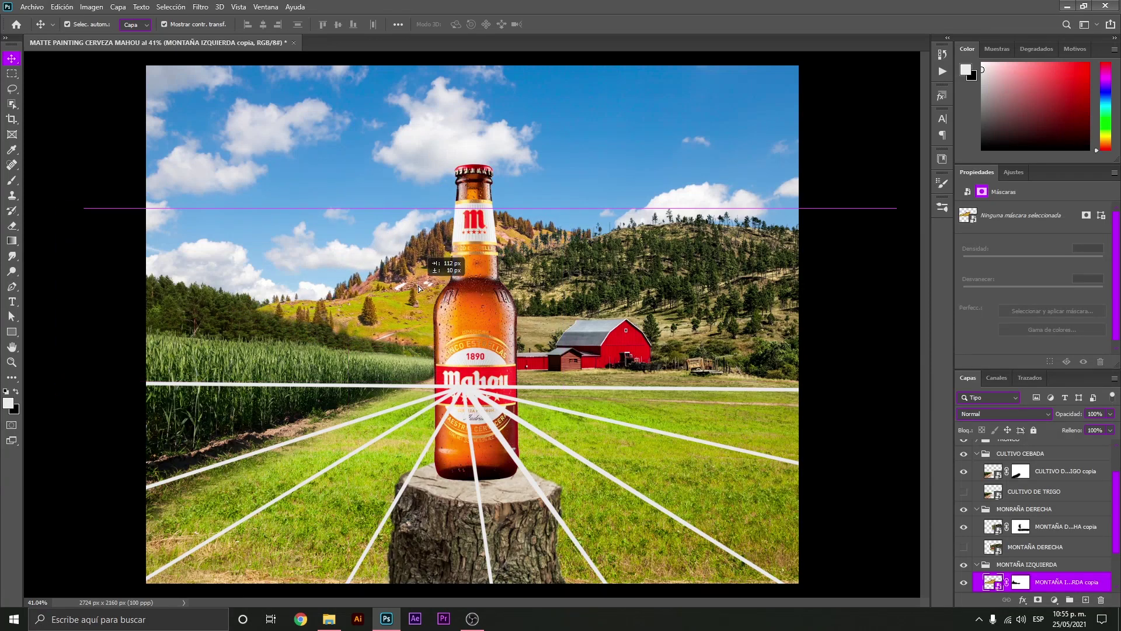
drag(418, 287, 415, 292)
Brush black and white on the left mountain copy's mask to blend its seam with the field
key(z)
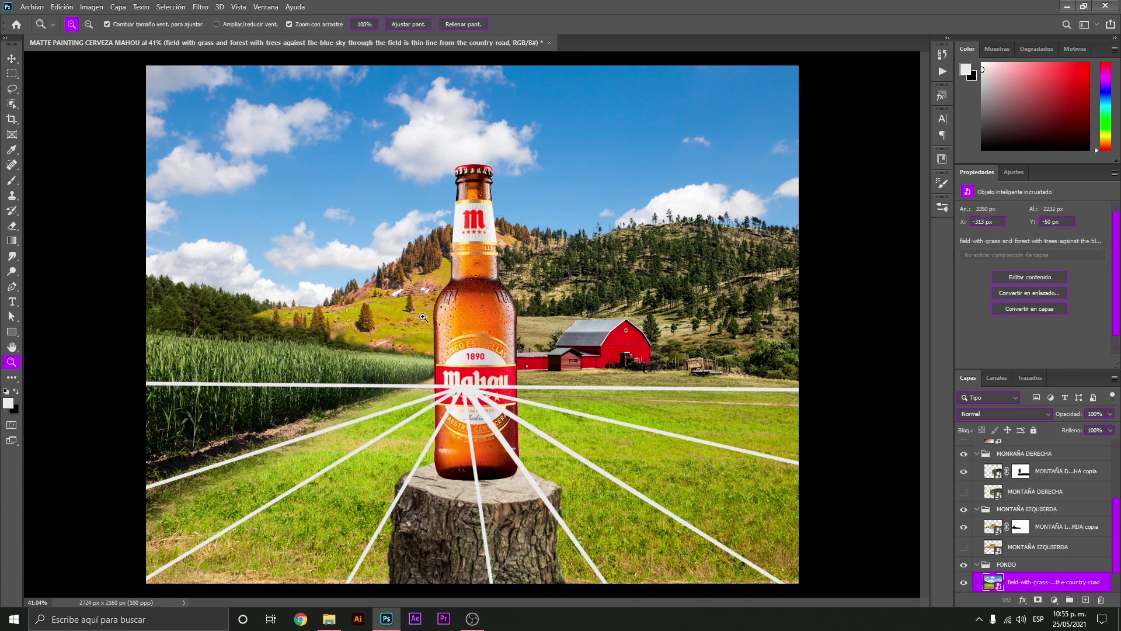
click(416, 316)
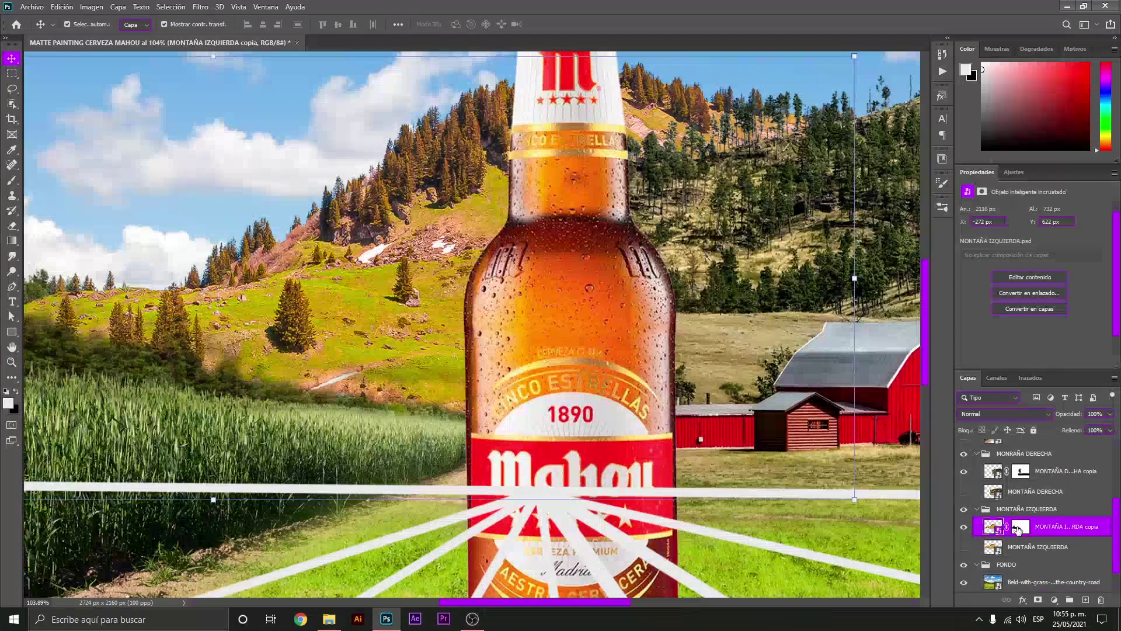
click(1016, 529)
key(b)
drag(443, 374, 327, 391)
key(x)
mouse_move(438, 391)
mouse_down()
mouse_move(234, 394)
mouse_move(407, 399)
mouse_move(204, 342)
mouse_move(467, 384)
mouse_move(489, 350)
mouse_up()
key(x)
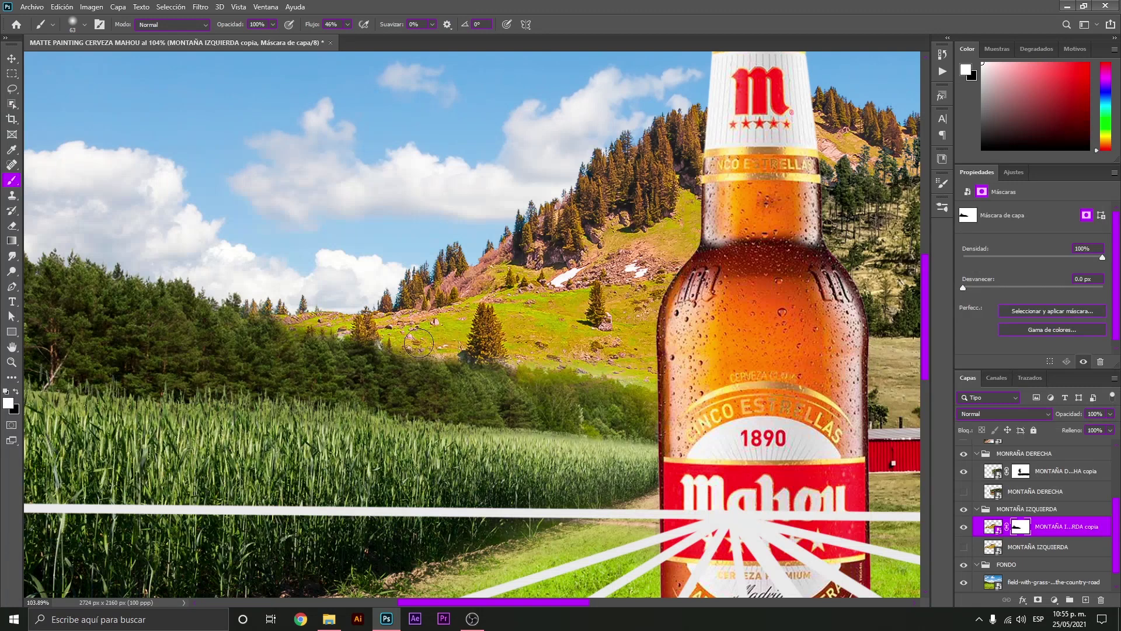
Refine the hillside seam on the mask, then nudge the wheat crop copy down about 25 px
key(x)
key(z)
drag(553, 373, 610, 352)
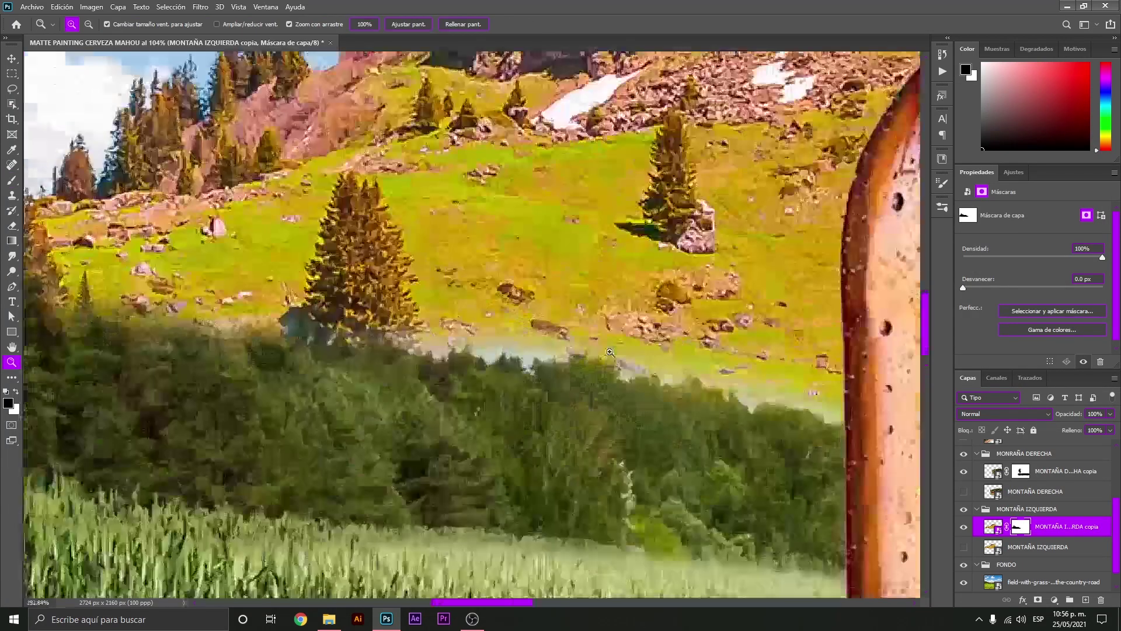
click(610, 352)
key(x)
key(ctrl+0)
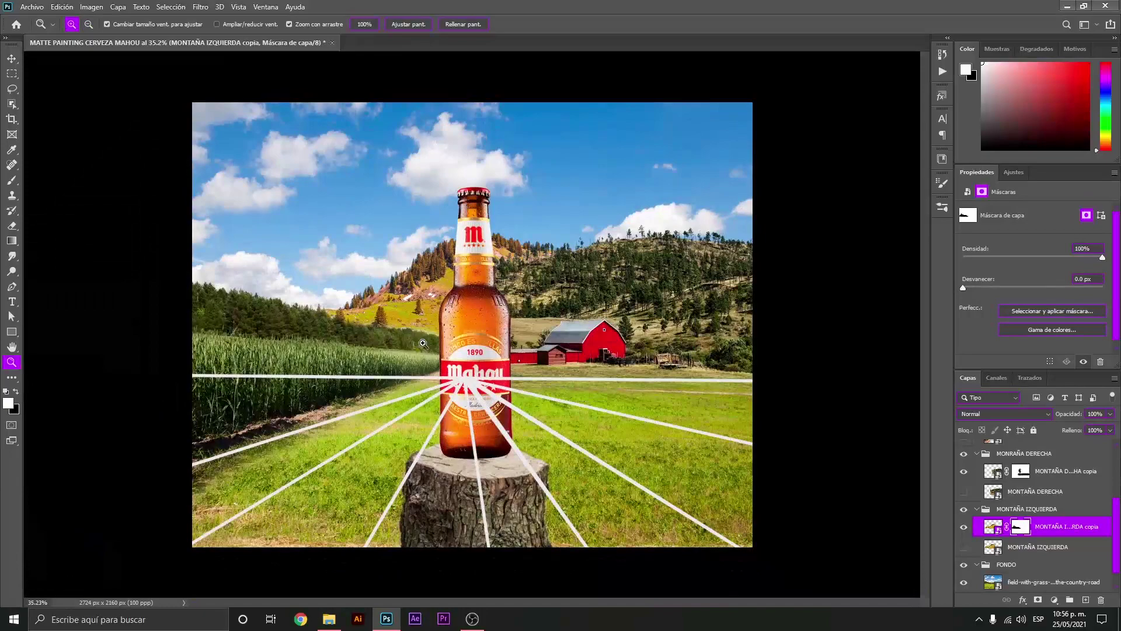
drag(422, 340, 316, 313)
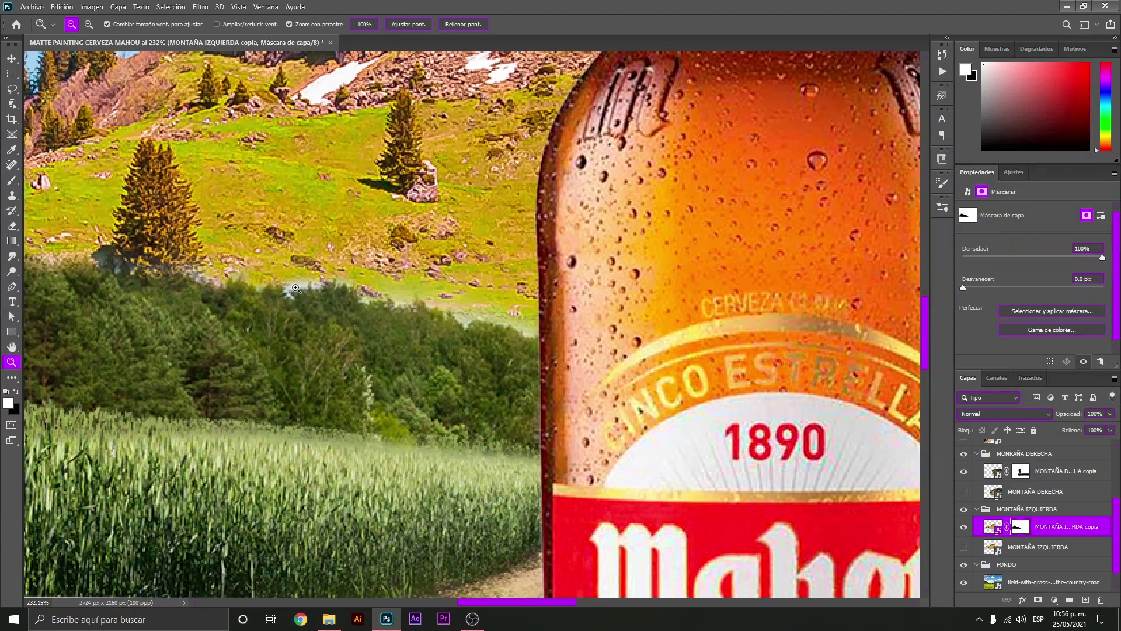
scroll(296, 288, down, 5)
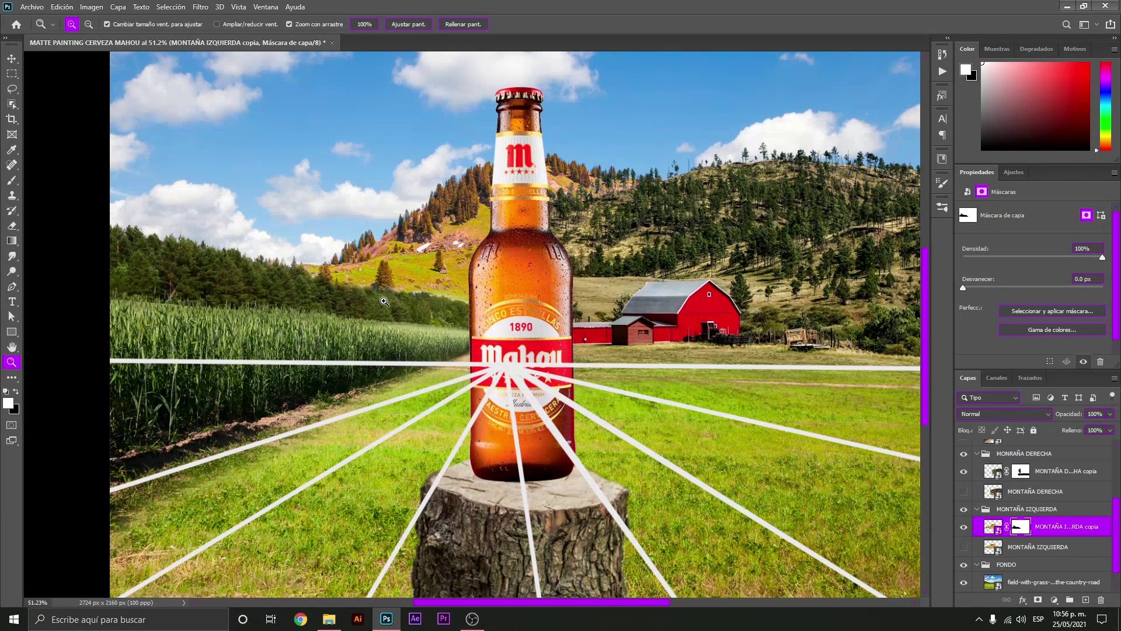
drag(524, 303, 453, 325)
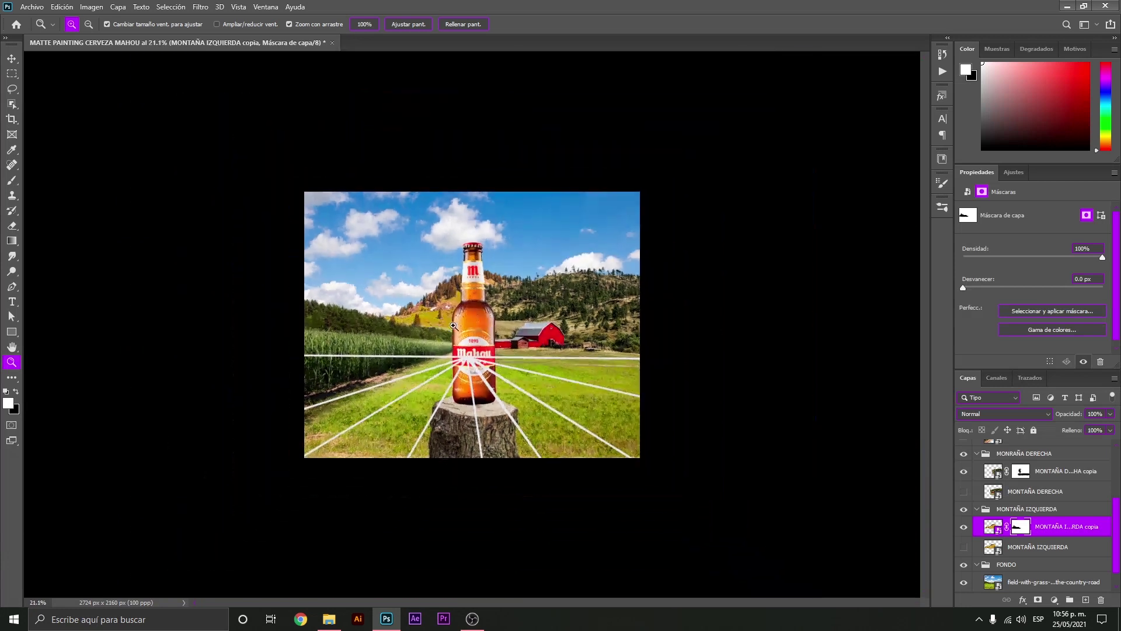
drag(367, 335, 365, 321)
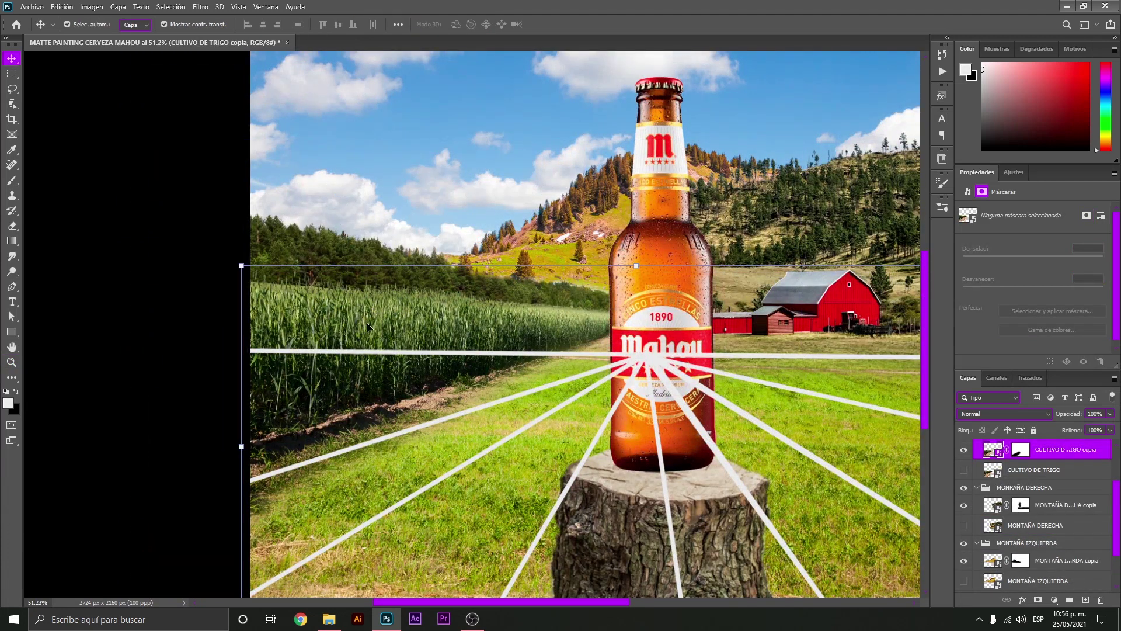
Skew the CULTIVO DE TRIGO copy about 2° by lowering its right-middle handle, then fit the view
key(ctrl+t)
key(Escape)
key(ctrl+t)
drag(845, 321, 689, 340)
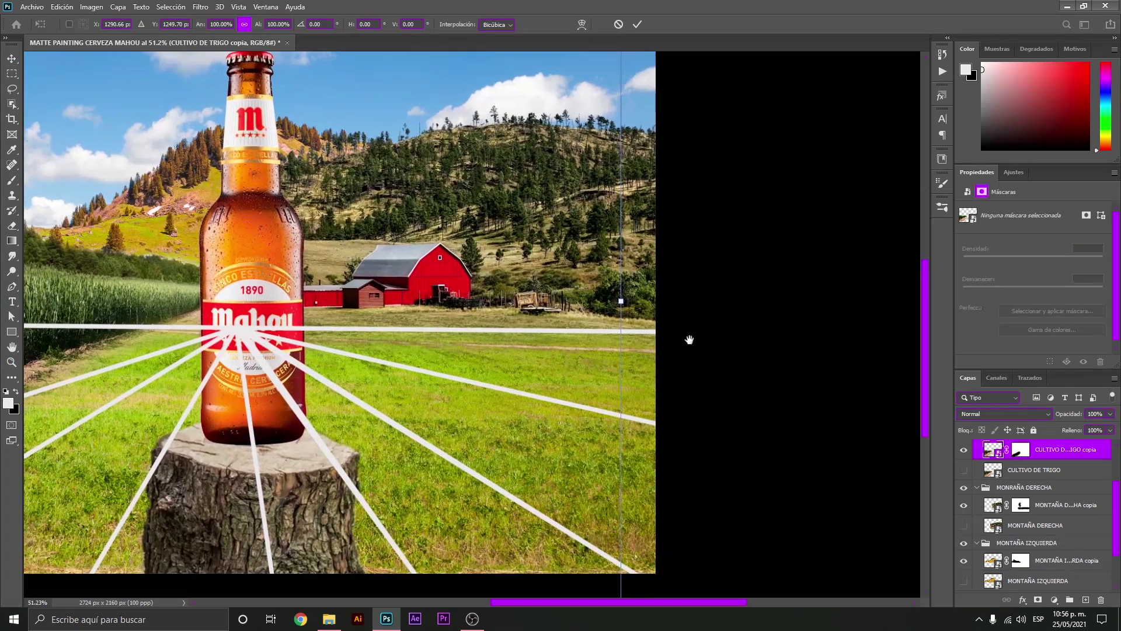
drag(617, 301, 617, 336)
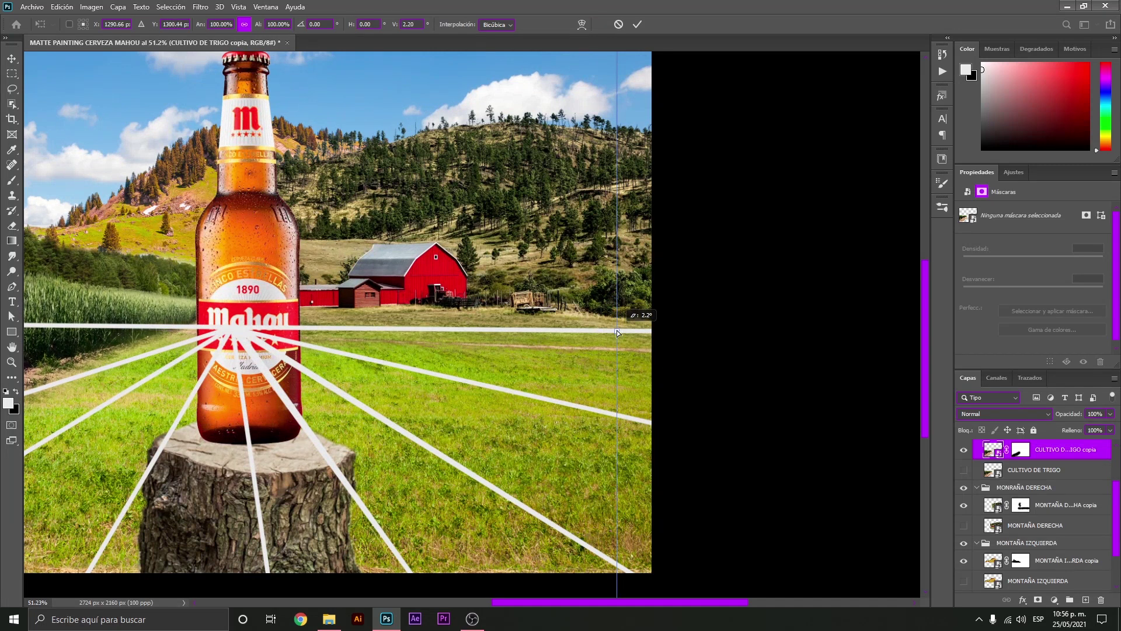
key(Return)
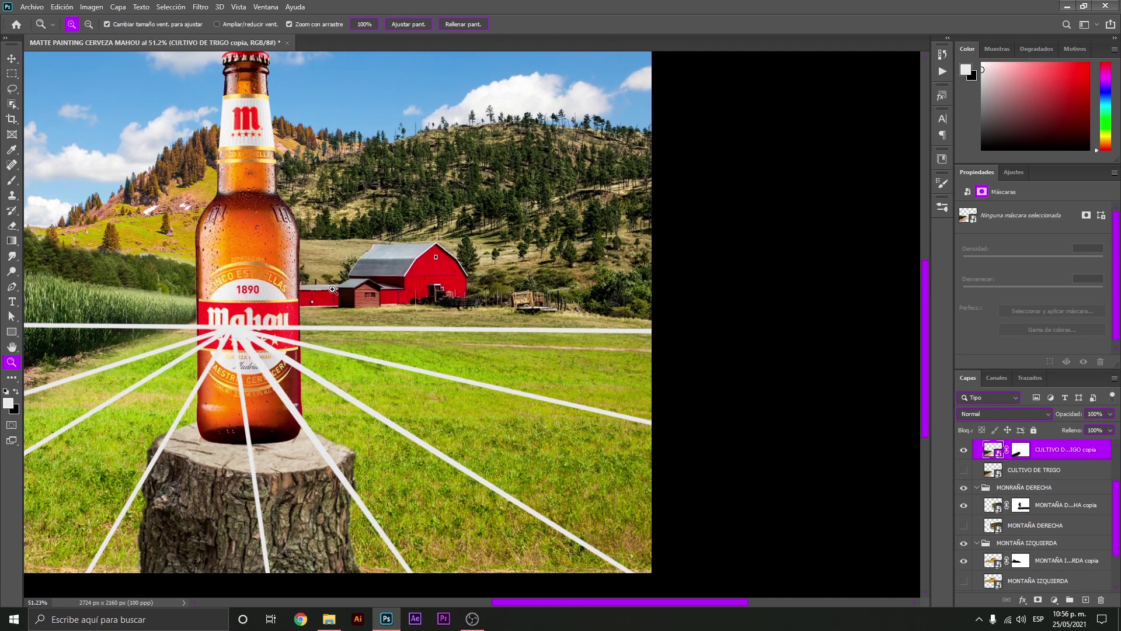
key(ctrl+0)
click(192, 305)
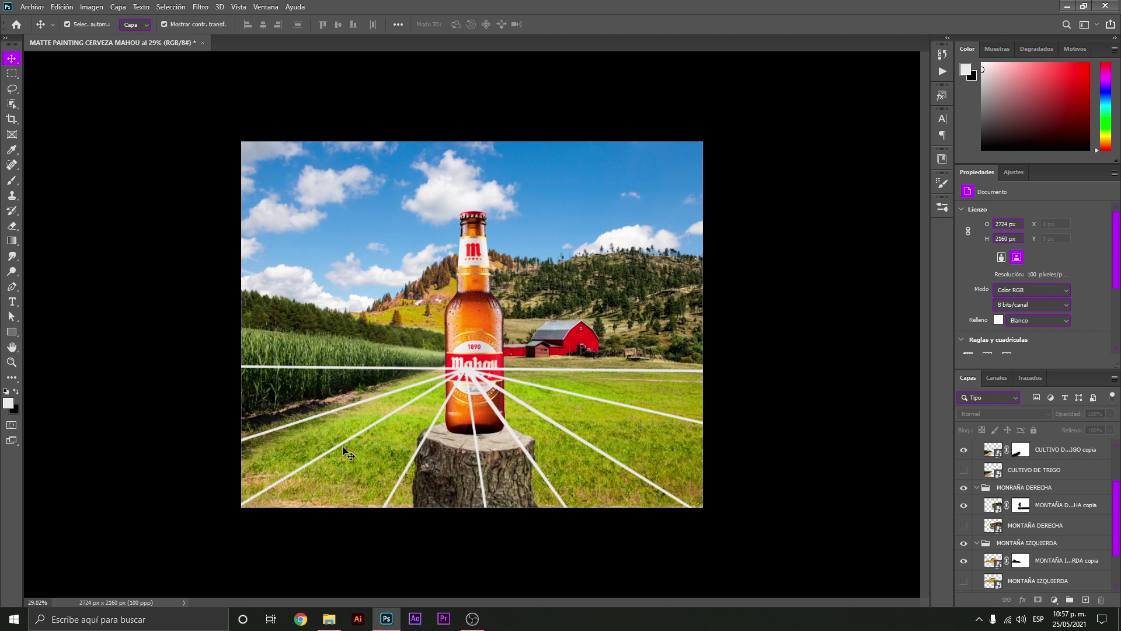
Place the countryside field photo on the canvas, scaled to about 336% to cover the scene
click(330, 618)
drag(233, 111, 476, 454)
drag(490, 335, 464, 419)
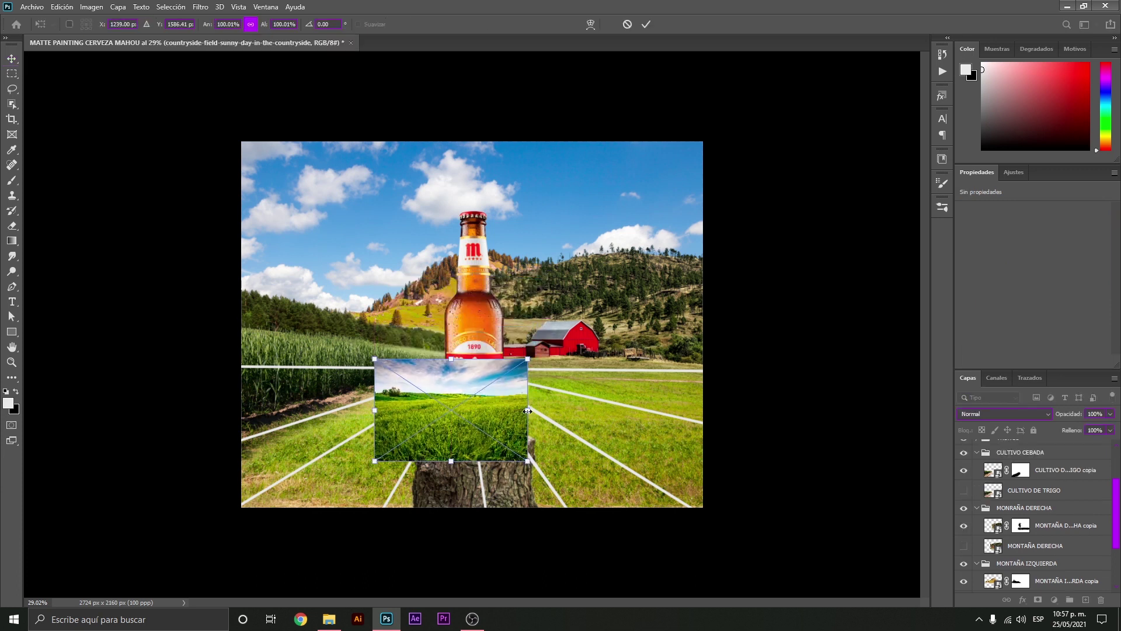
drag(528, 406, 709, 403)
drag(628, 414, 635, 375)
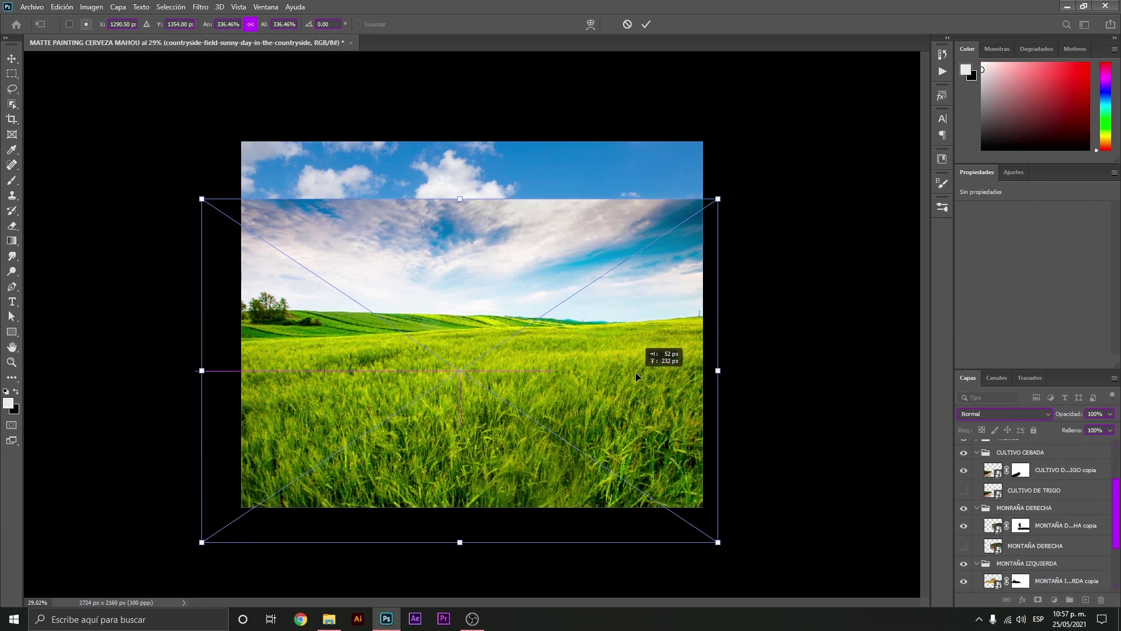
key(Return)
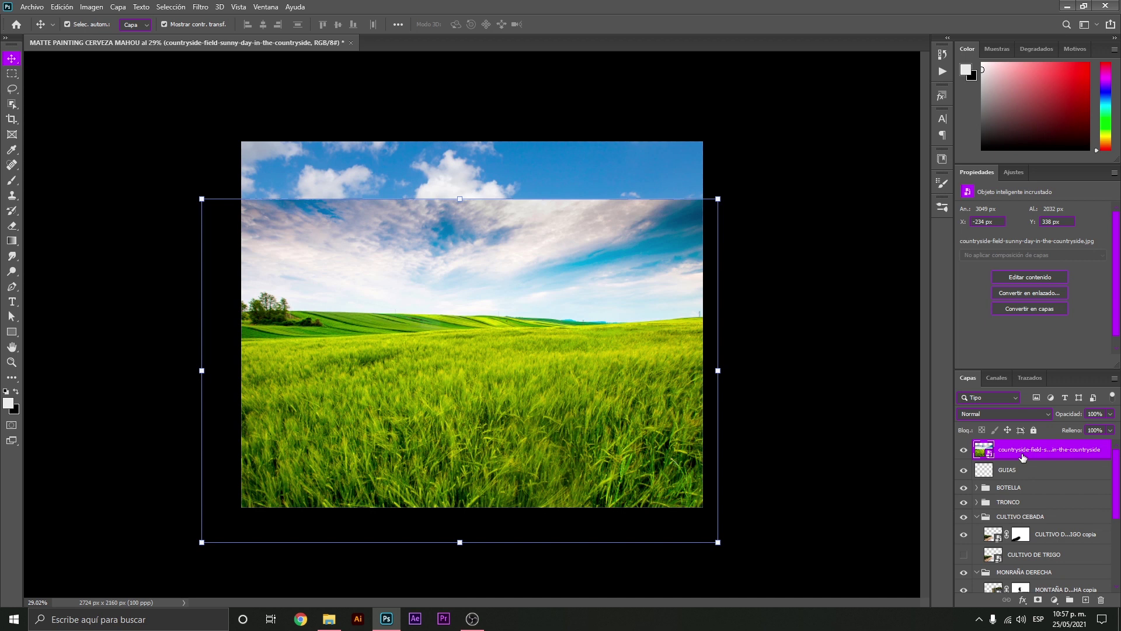
Group the photo as PASTO, duplicate it, hide the original and add a mask to the copy
key(ctrl+g)
double_click(1008, 447)
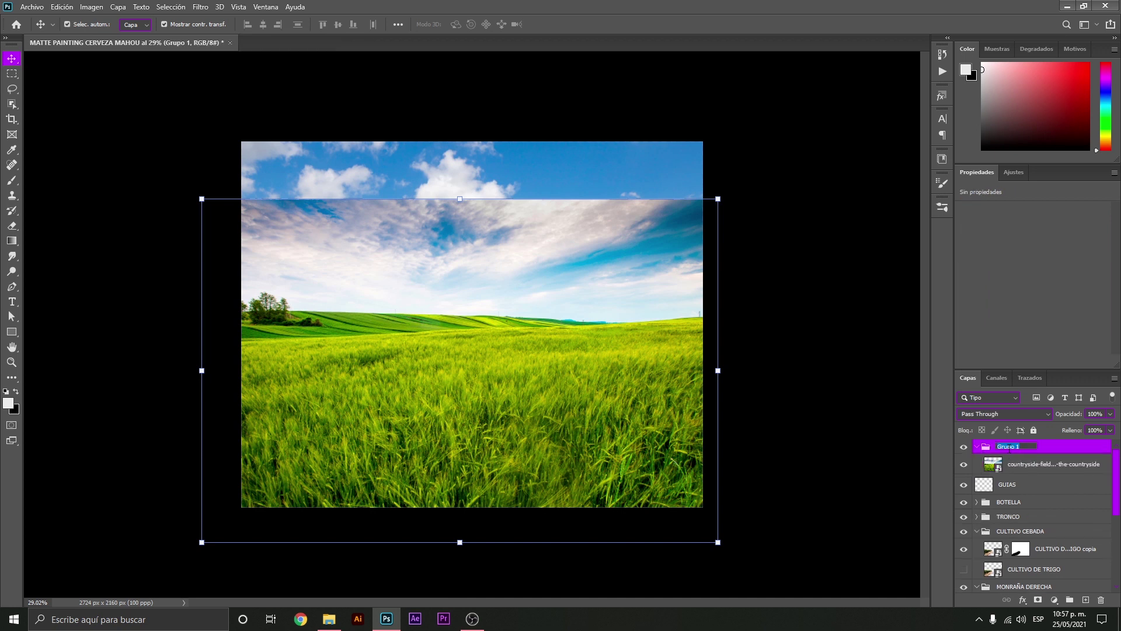
text(p)
text(TO)
key(Return)
click(1013, 464)
key(ctrl+j)
click(963, 484)
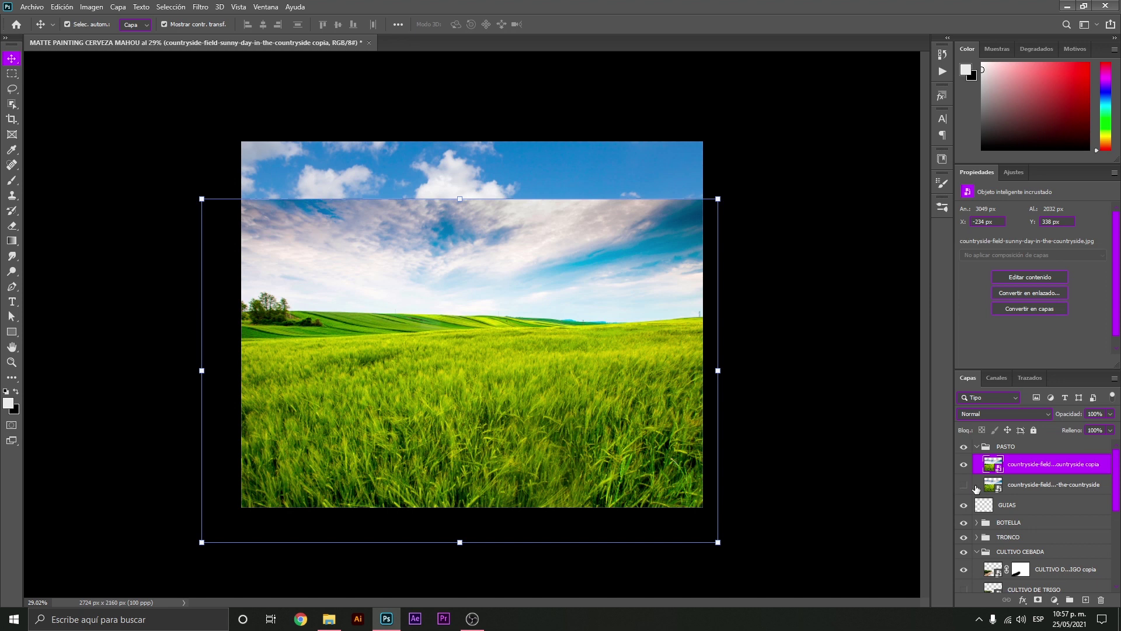
click(1035, 600)
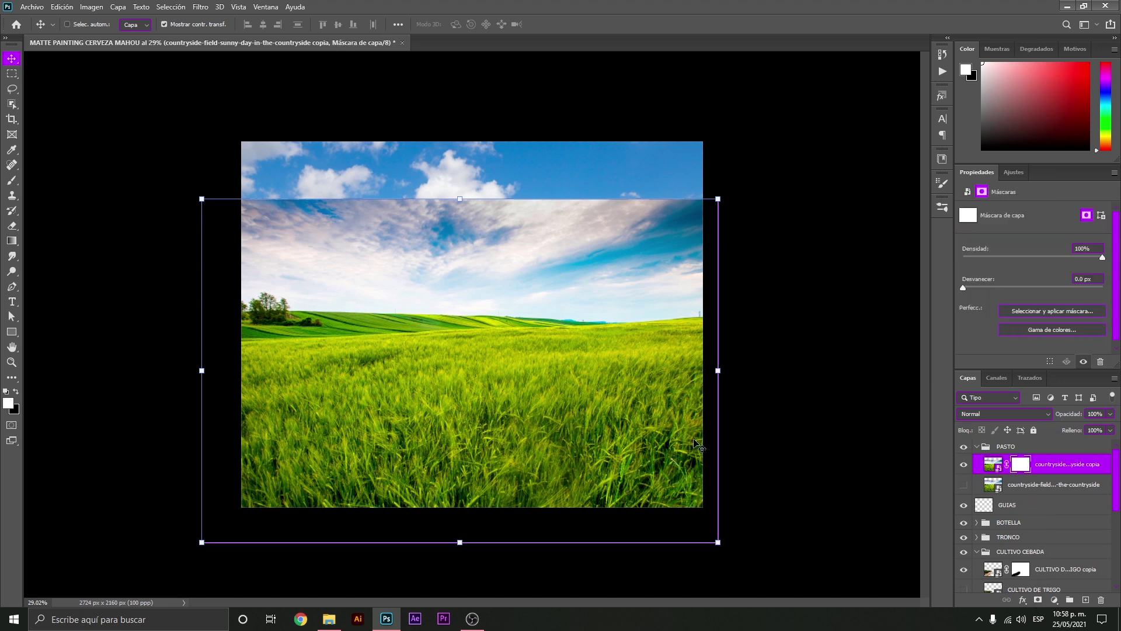
Invert the countryside copy's mask to black so the field photo is hidden
key(ctrl+i)
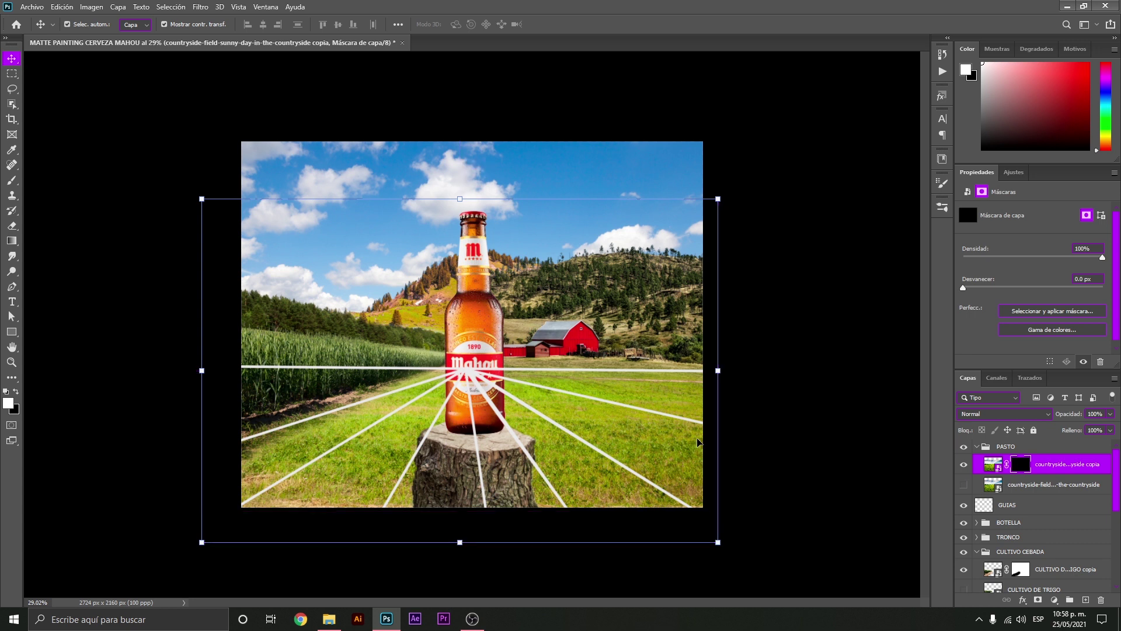
ctrl+click(832, 411)
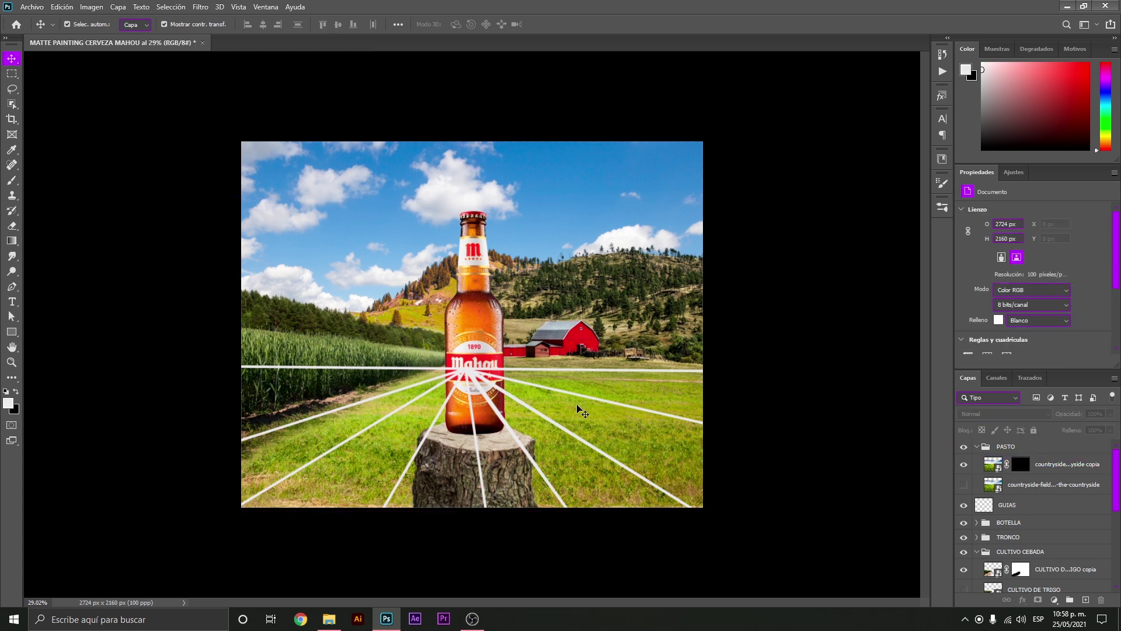
key(b)
click(1020, 464)
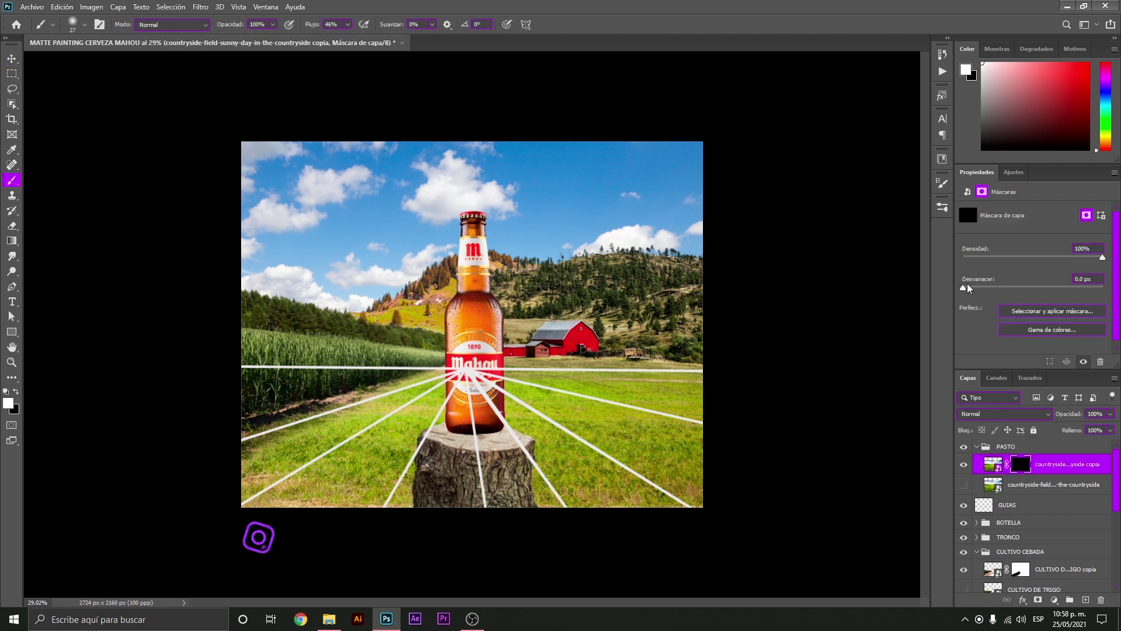
Load grass brush 8 from the Grass Photoshop Brushes 6 set
click(942, 212)
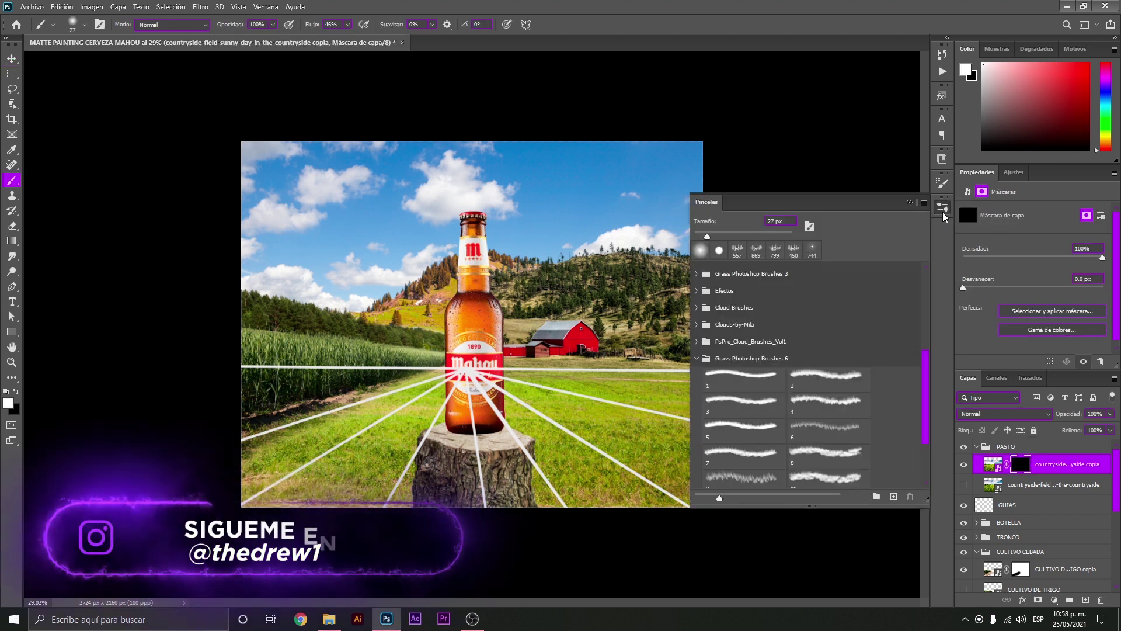
scroll(708, 343, down, 1)
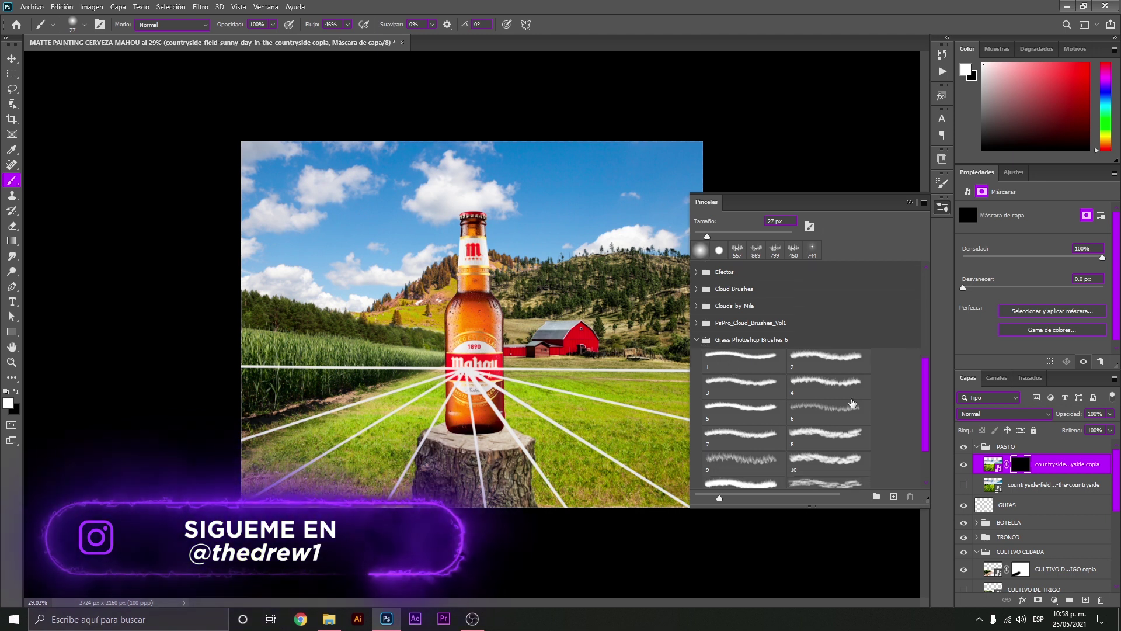
click(852, 402)
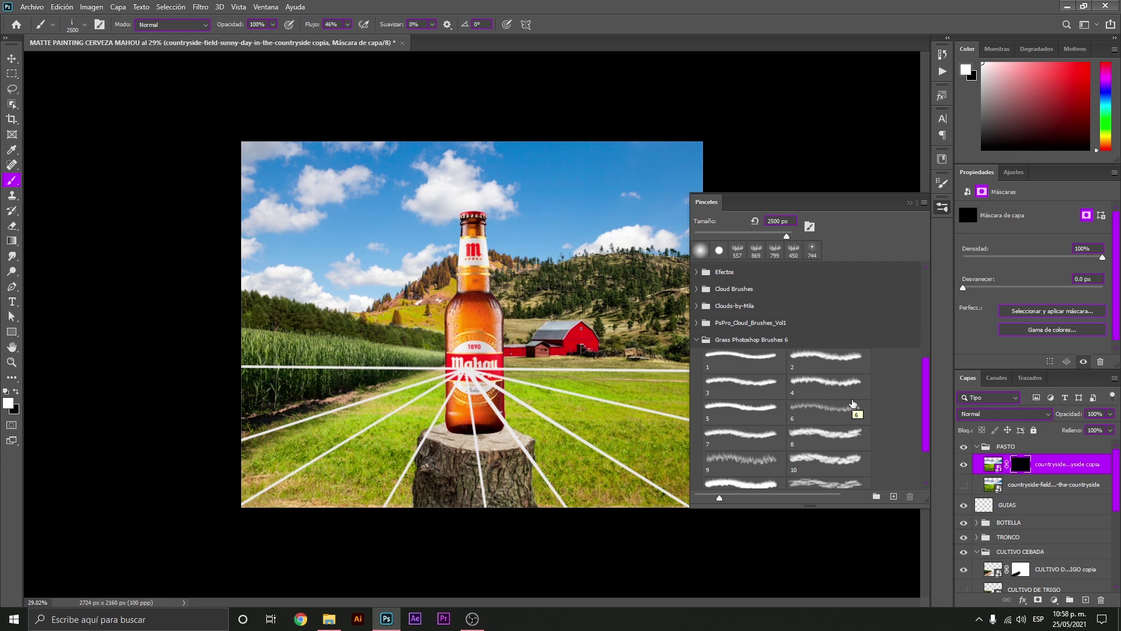
click(852, 404)
click(822, 440)
Set the grass brush to about 1053 px with 40% flow
click(909, 202)
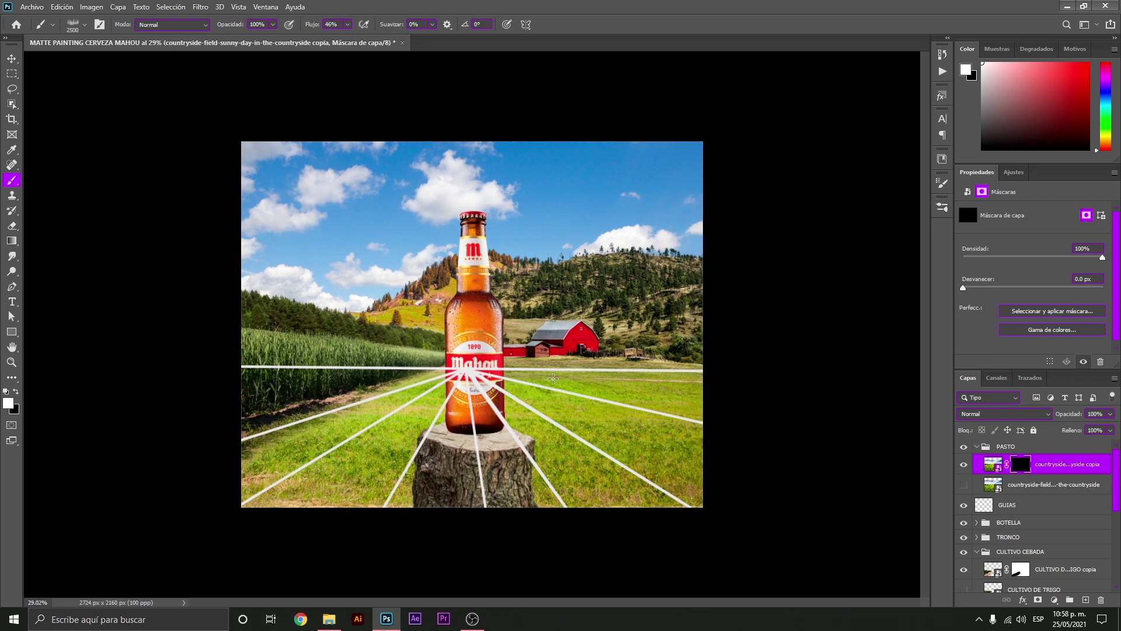
mouse_move(533, 394)
mouse_down()
mouse_move(568, 389)
mouse_move(514, 397)
mouse_up()
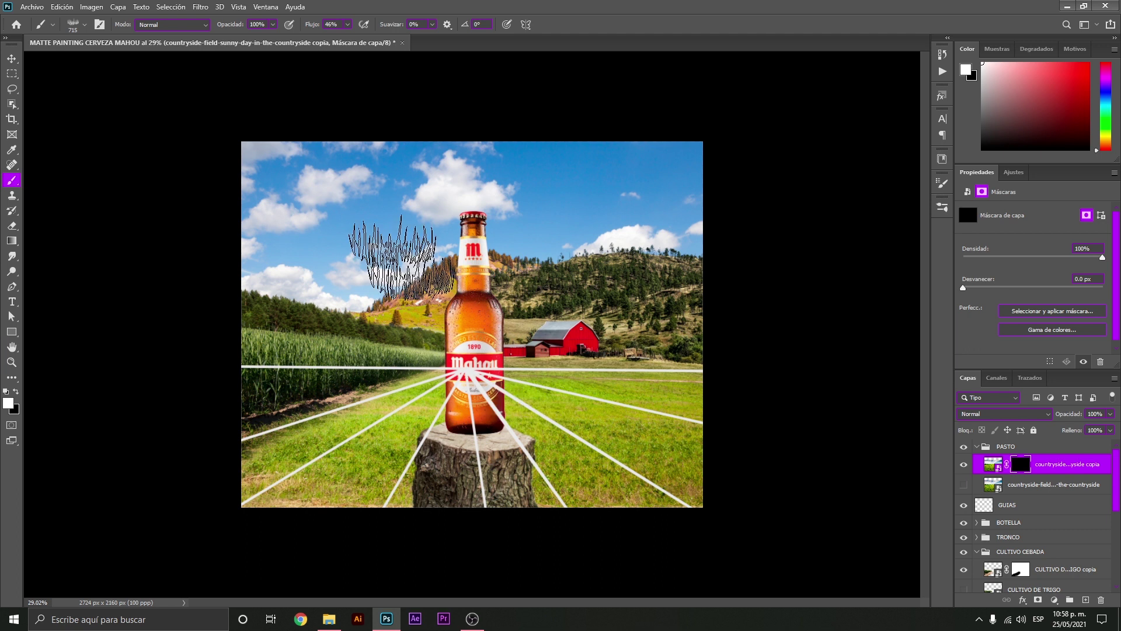
click(347, 24)
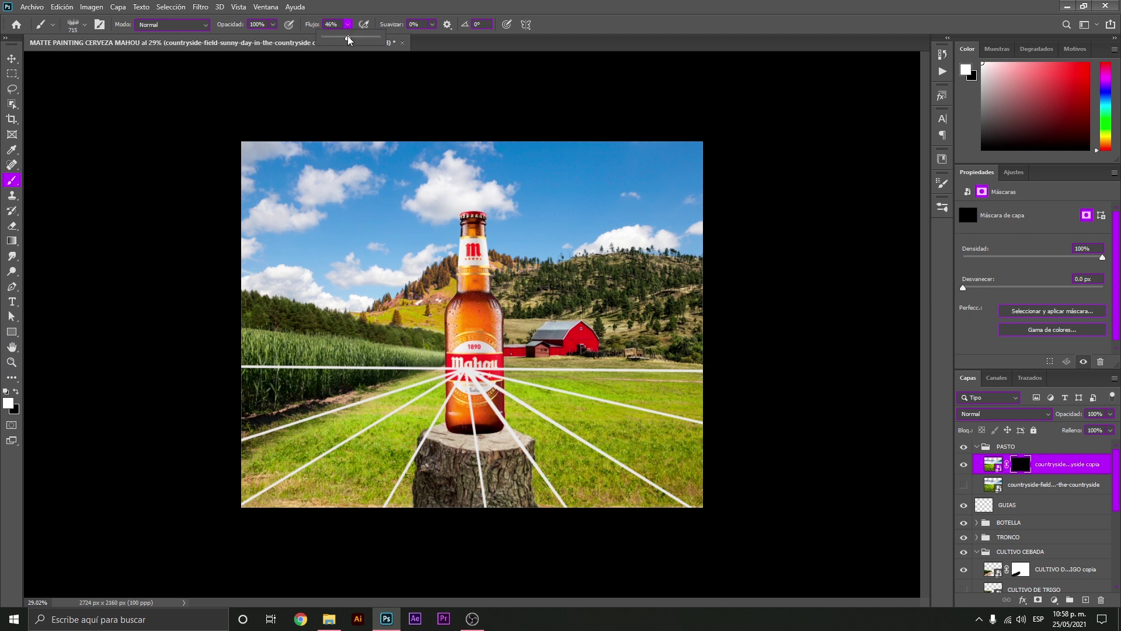
drag(348, 40, 345, 29)
click(343, 25)
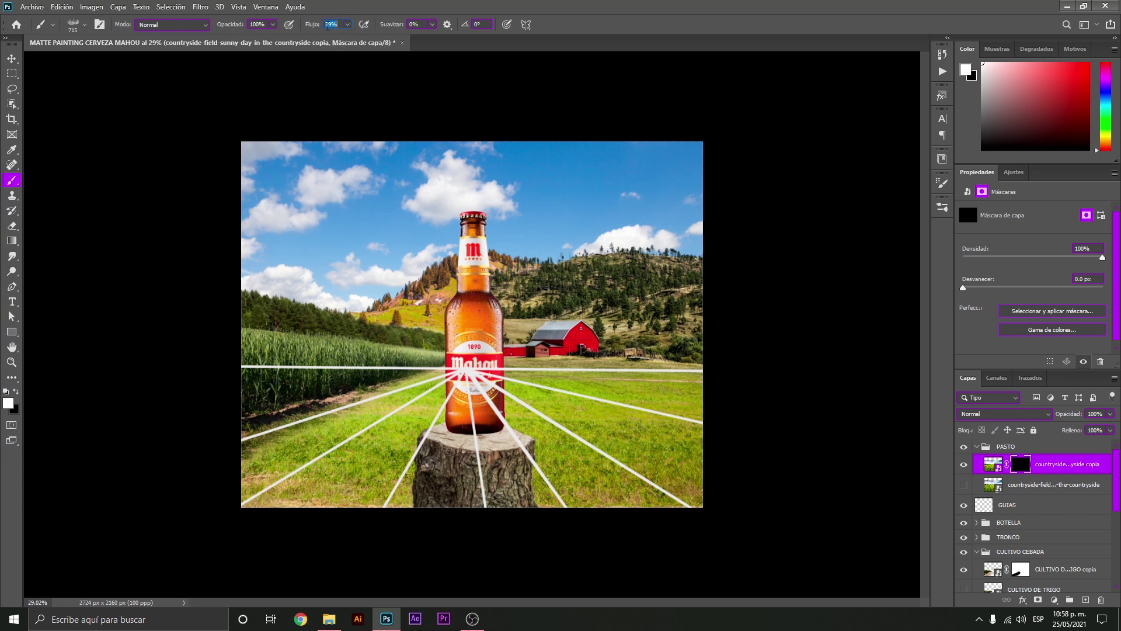
text(40)
click(72, 25)
click(75, 27)
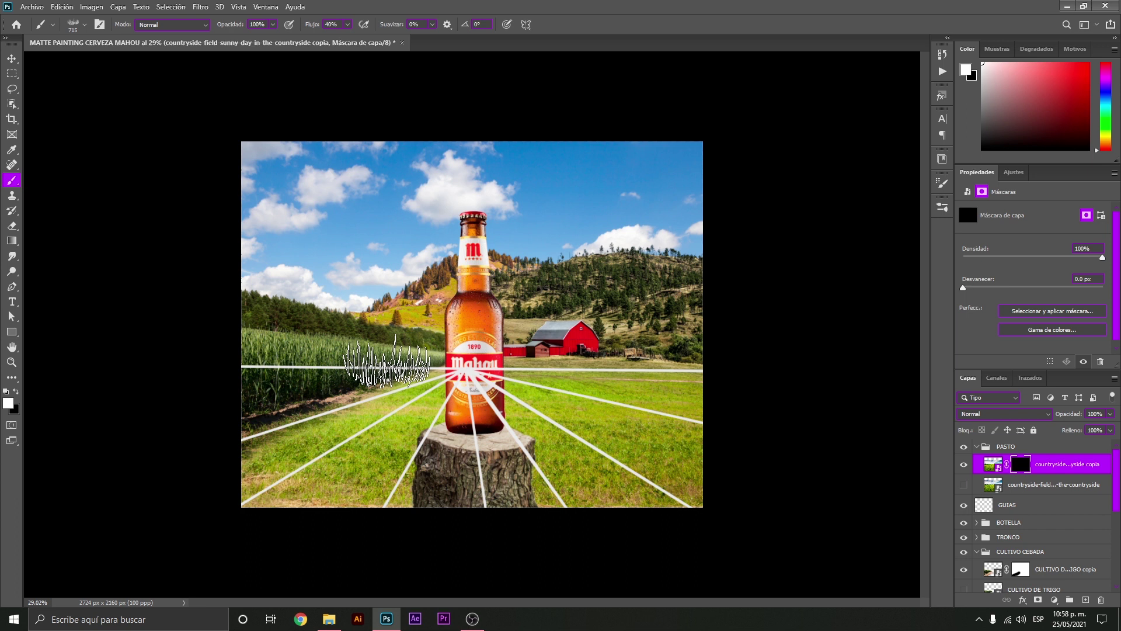
Paint tall grass across the foreground field on the countryside copy's mask
key(z)
click(571, 435)
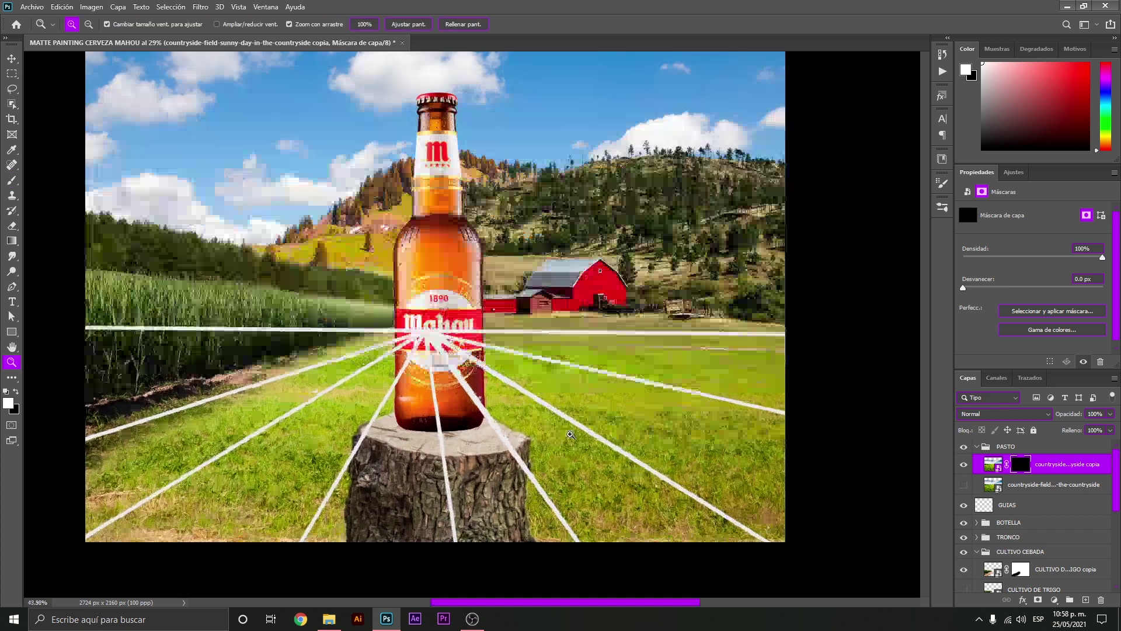
key(b)
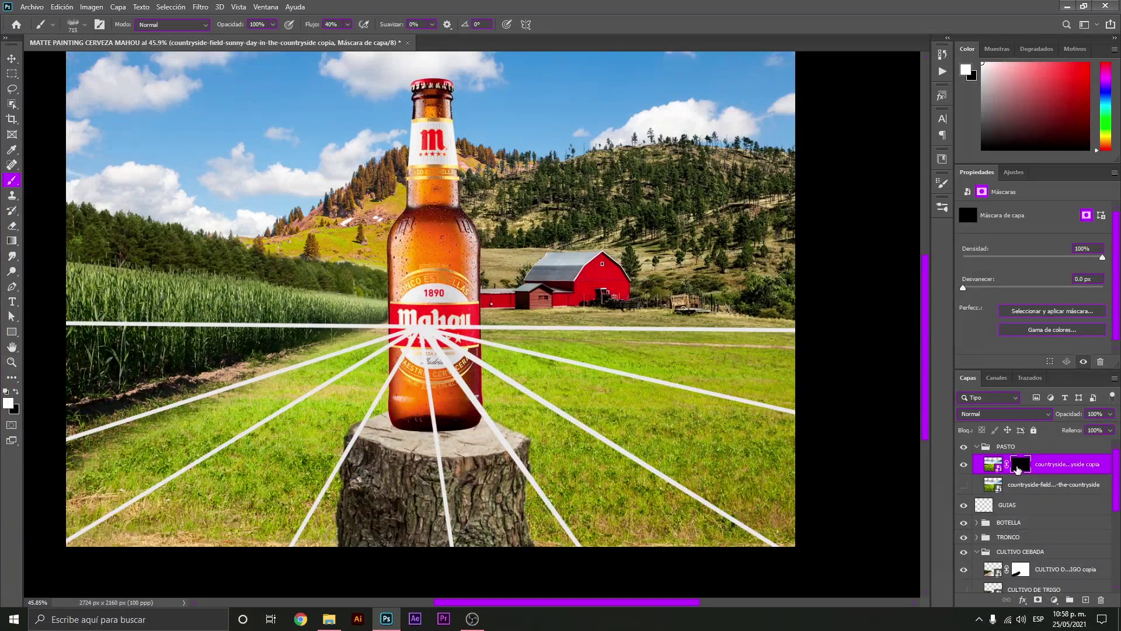
mouse_move(650, 450)
mouse_down()
mouse_move(613, 501)
mouse_move(701, 501)
mouse_move(475, 537)
mouse_move(56, 532)
mouse_move(325, 401)
mouse_move(450, 375)
mouse_move(113, 430)
mouse_move(61, 424)
mouse_up()
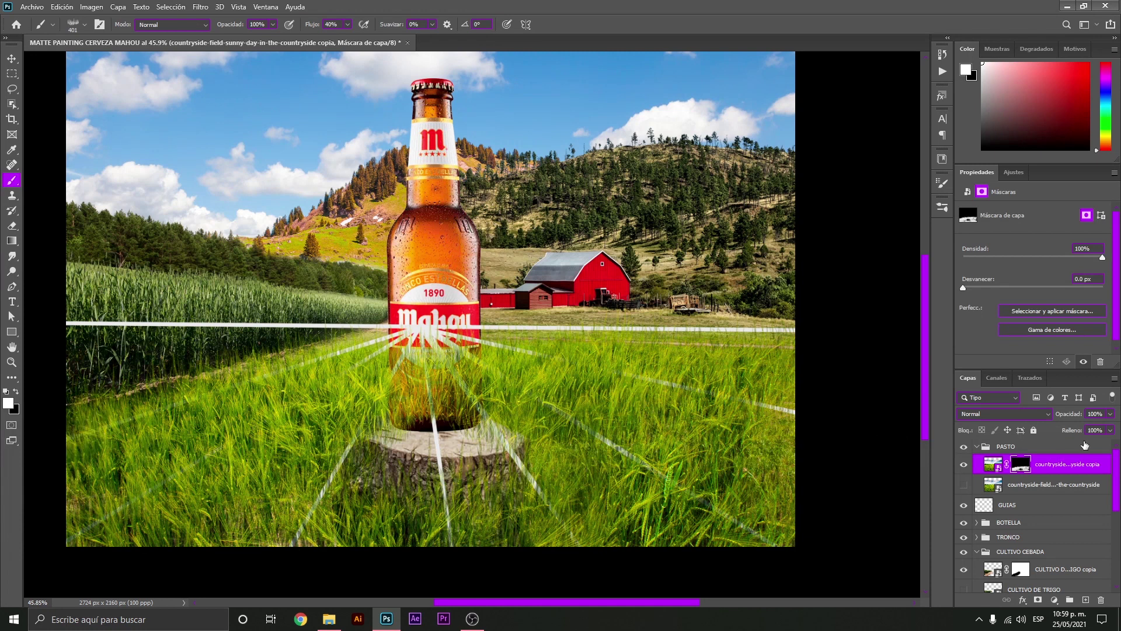
Collapse the layer groups and move the PASTO group below the TRONCO group
click(976, 447)
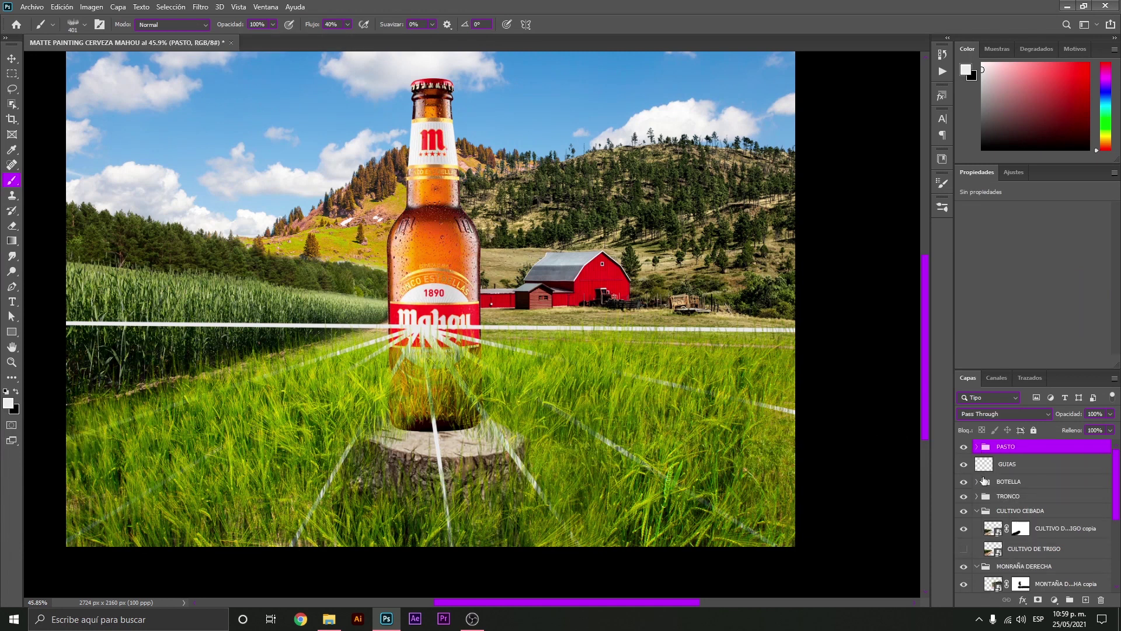
click(976, 510)
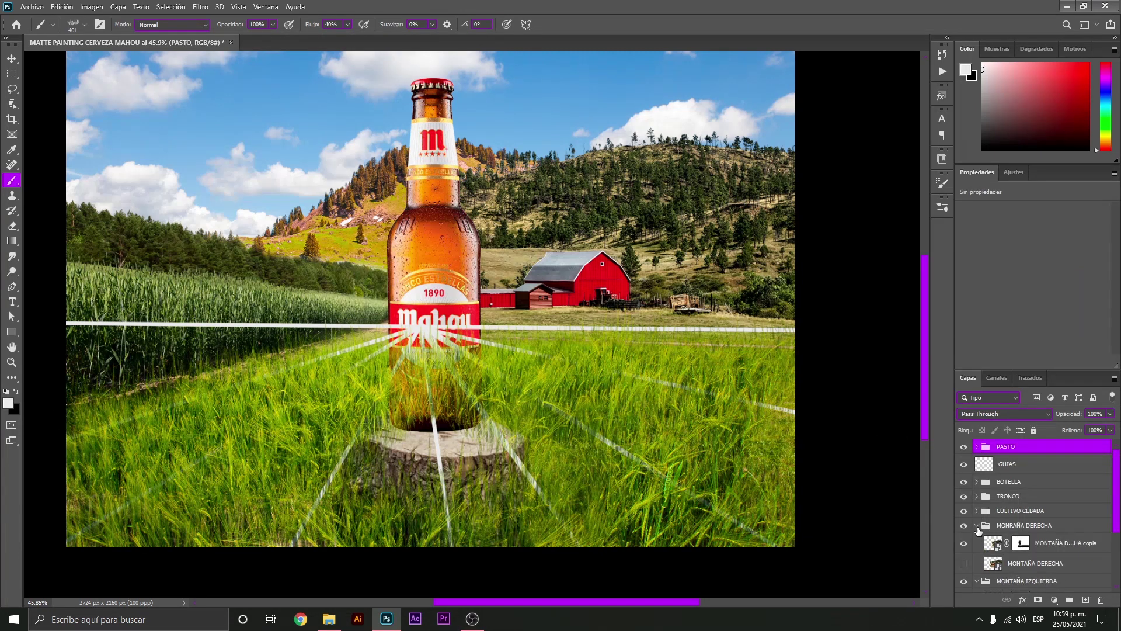
click(976, 525)
drag(986, 448, 994, 507)
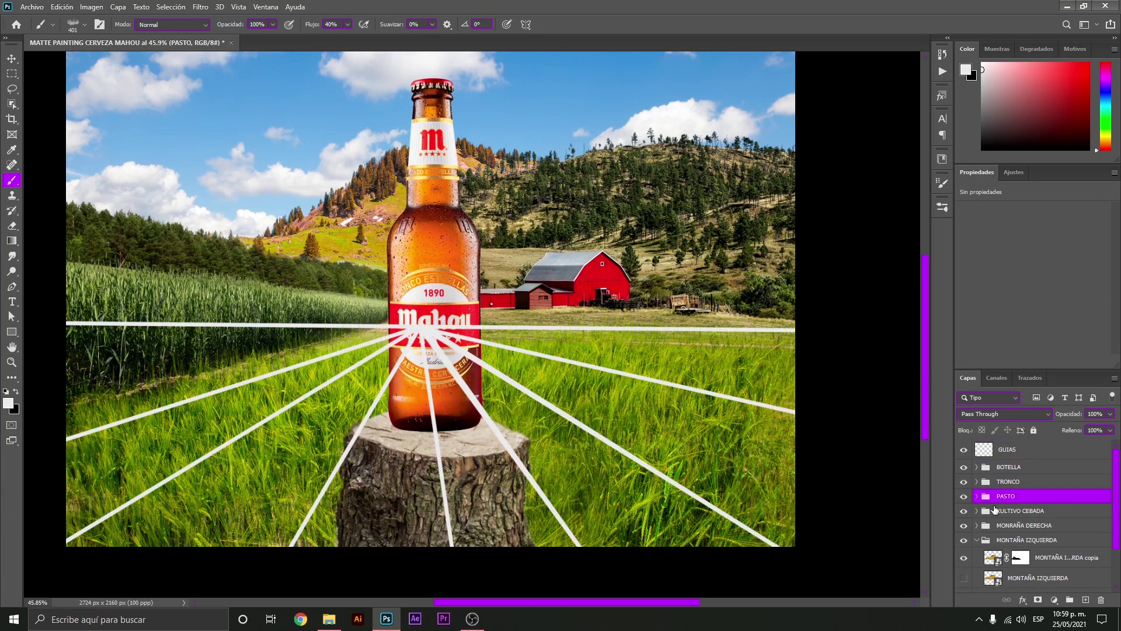
key(z)
mouse_move(483, 403)
mouse_down()
mouse_move(459, 403)
mouse_move(914, 449)
mouse_up()
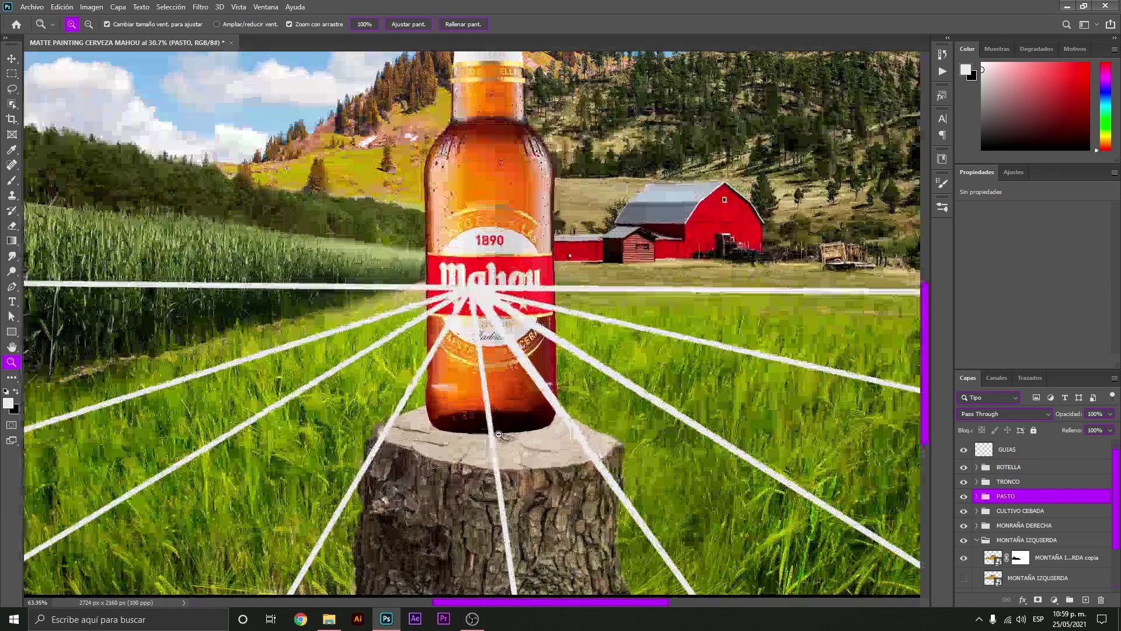
Select the grass copy's mask and resize the mask brush to 240 px
click(976, 495)
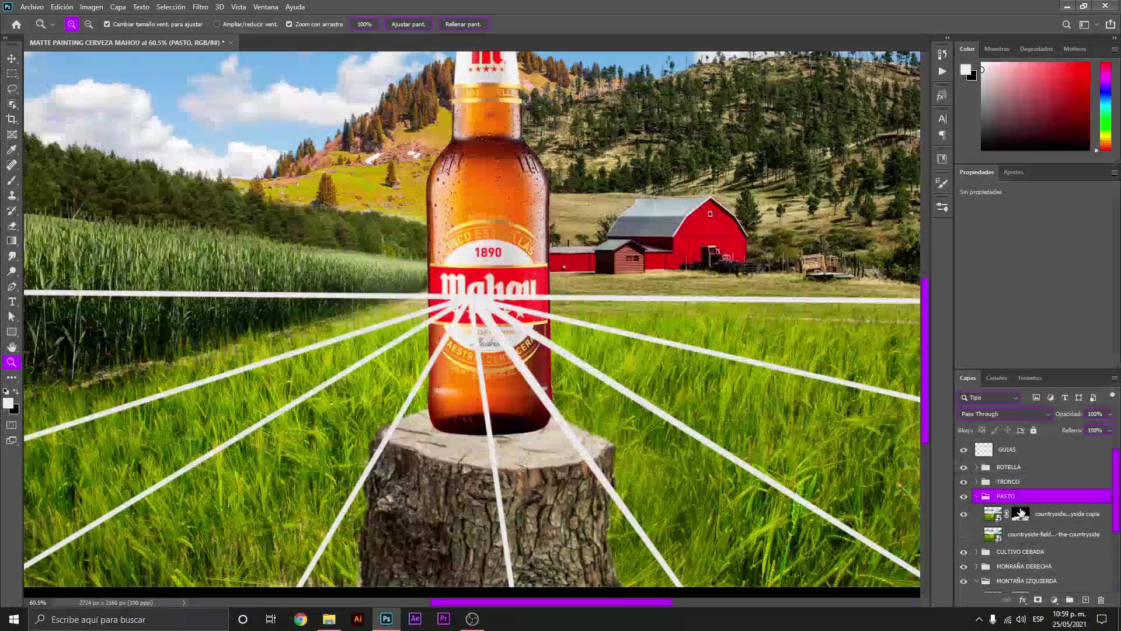
click(1020, 513)
key(b)
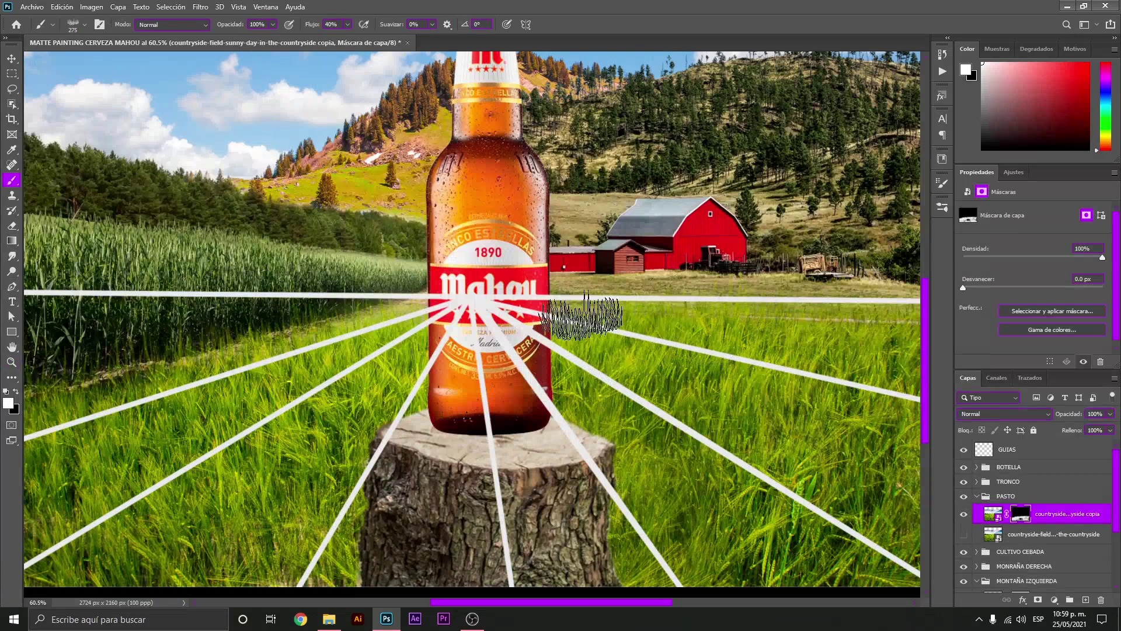
key(bracketleft)
key(bracketleft)
key(bracketleft)
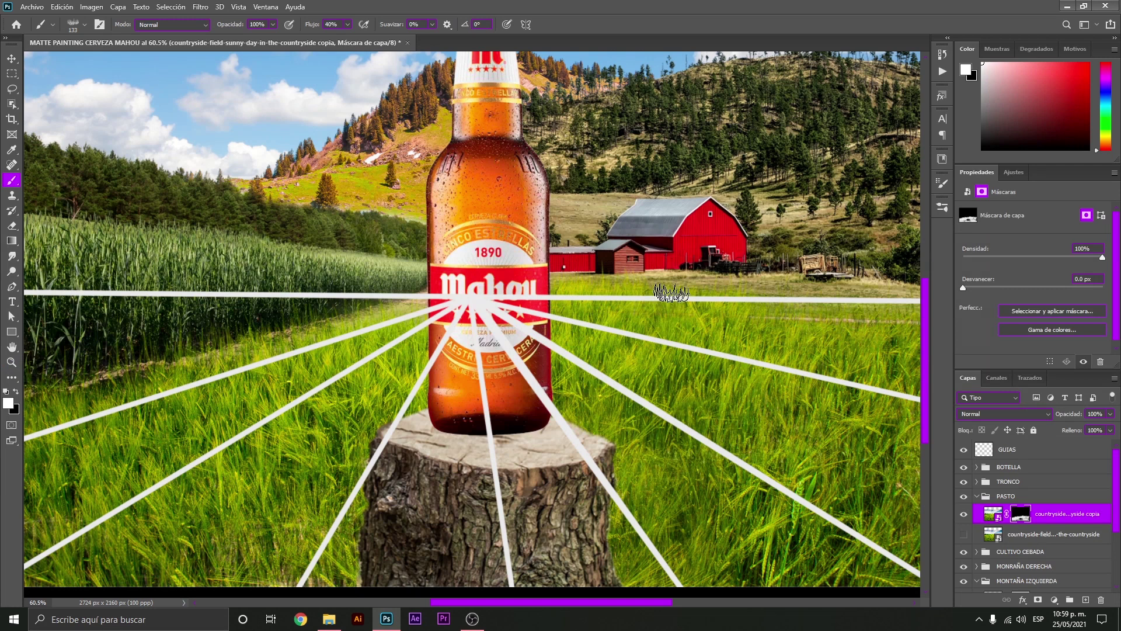
alt+scroll(700, 293, up, 5)
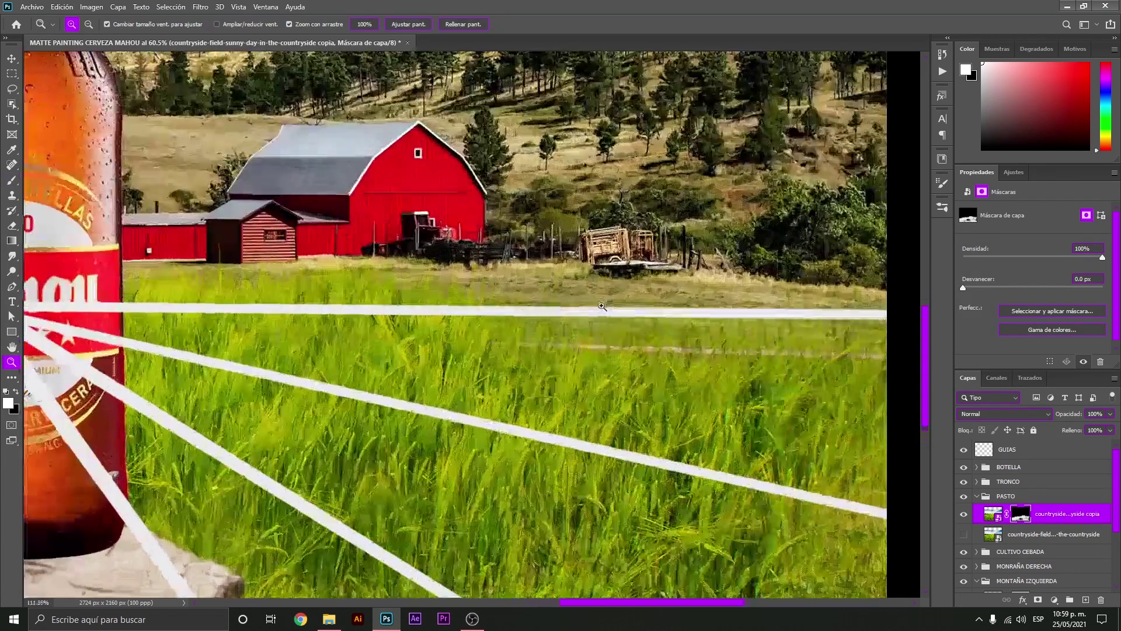
key(bracketleft)
key(bracketleft)
key(bracketleft)
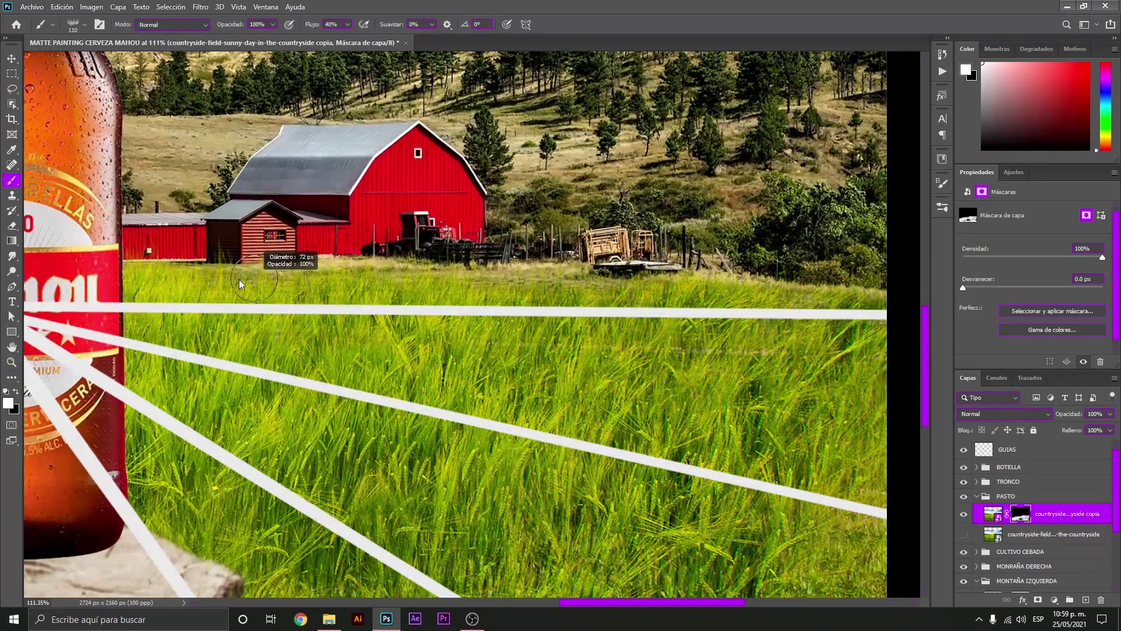
alt+scroll(611, 337, down, 3)
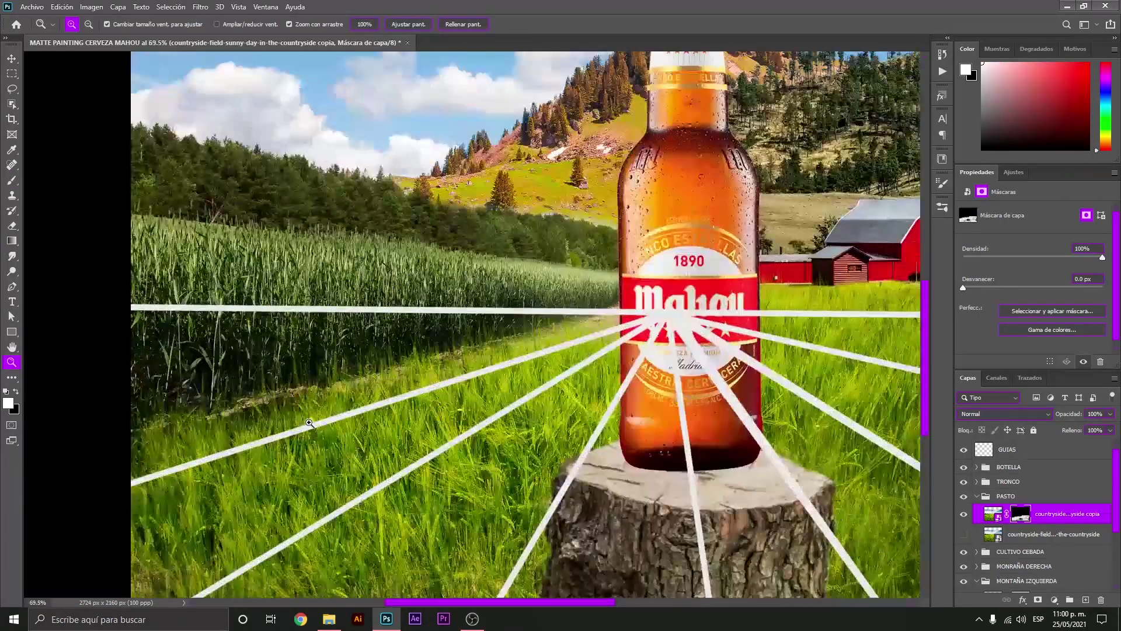
alt+scroll(249, 433, down, 6)
alt+scroll(647, 394, up, 5)
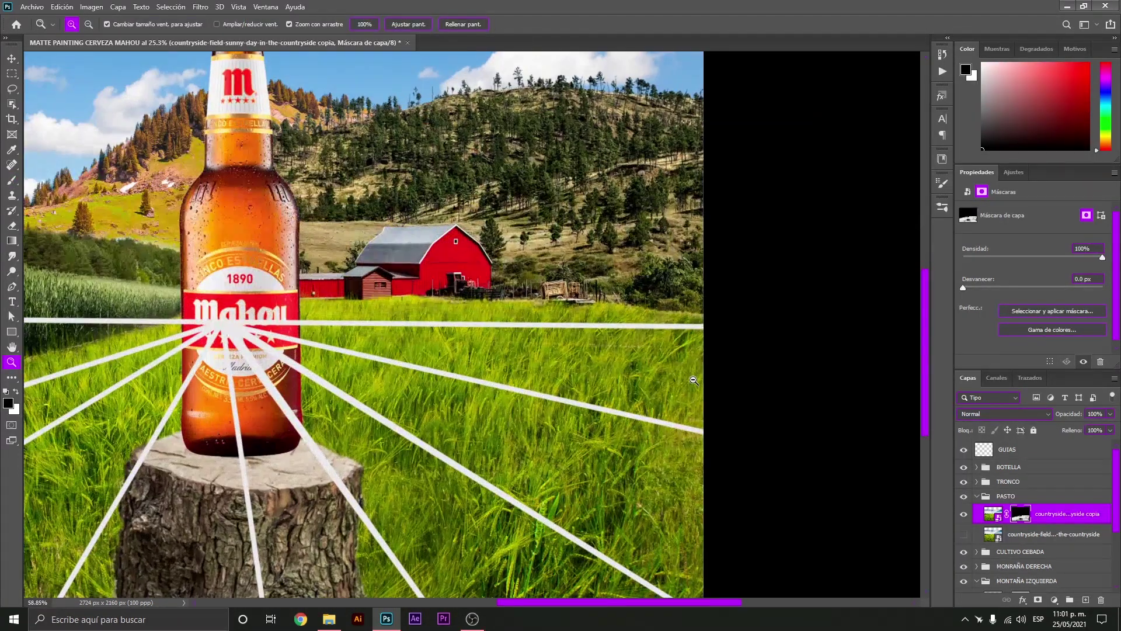
key(bracketright)
key(bracketright)
key(bracketright)
key(x)
Toggle the tall grass layer off and on to compare, then collapse PASTO
key(z)
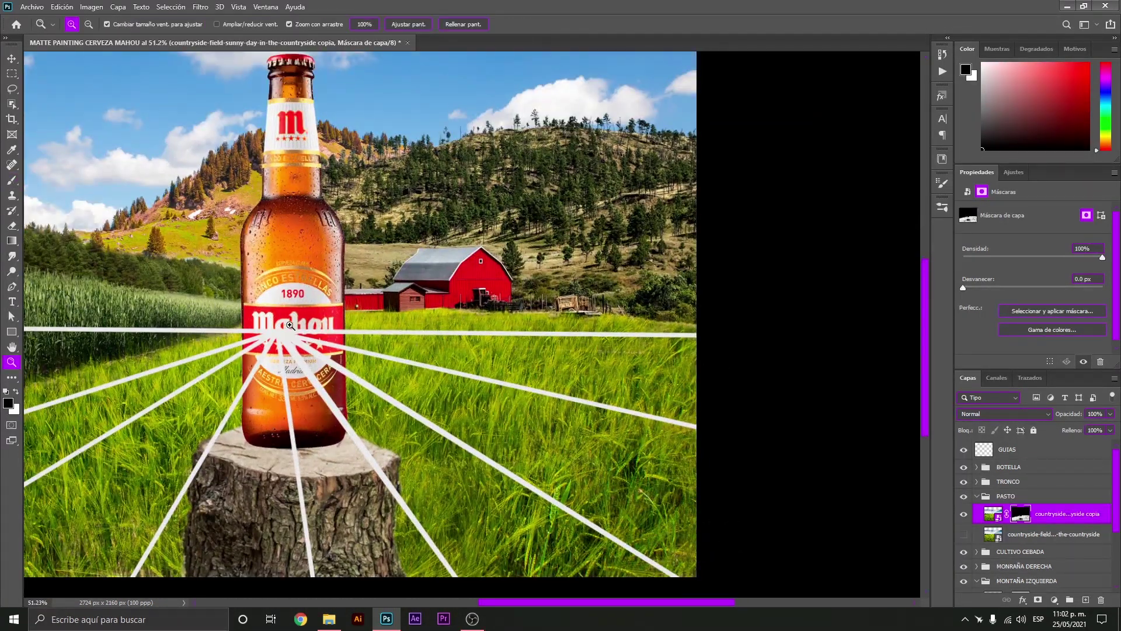
scroll(267, 329, down, 2)
alt+scroll(266, 328, down, 2)
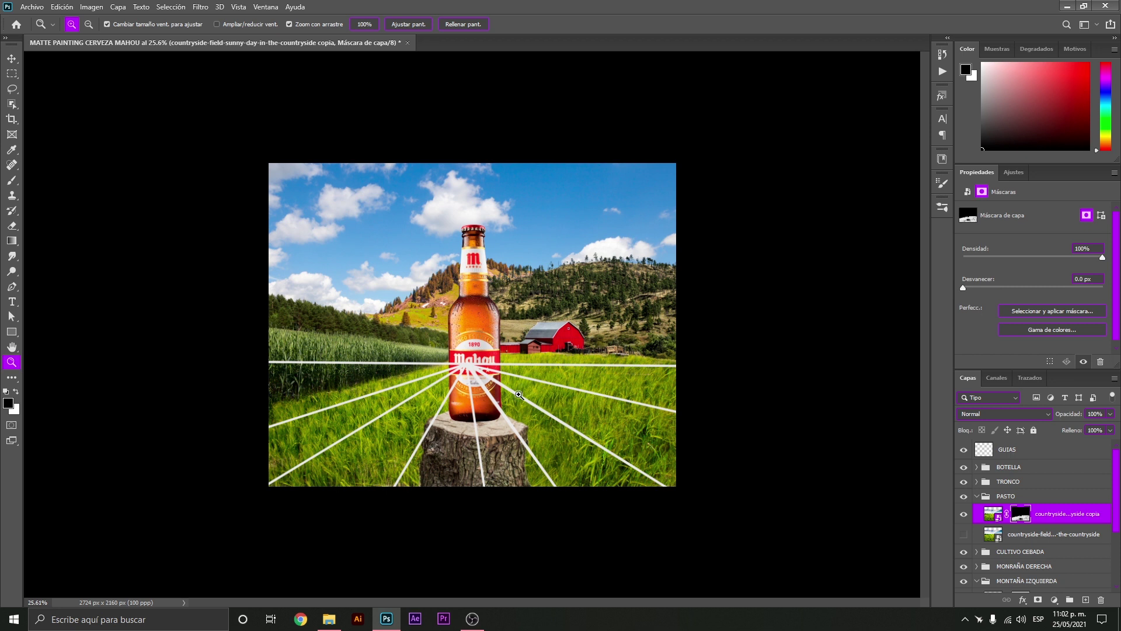
click(964, 514)
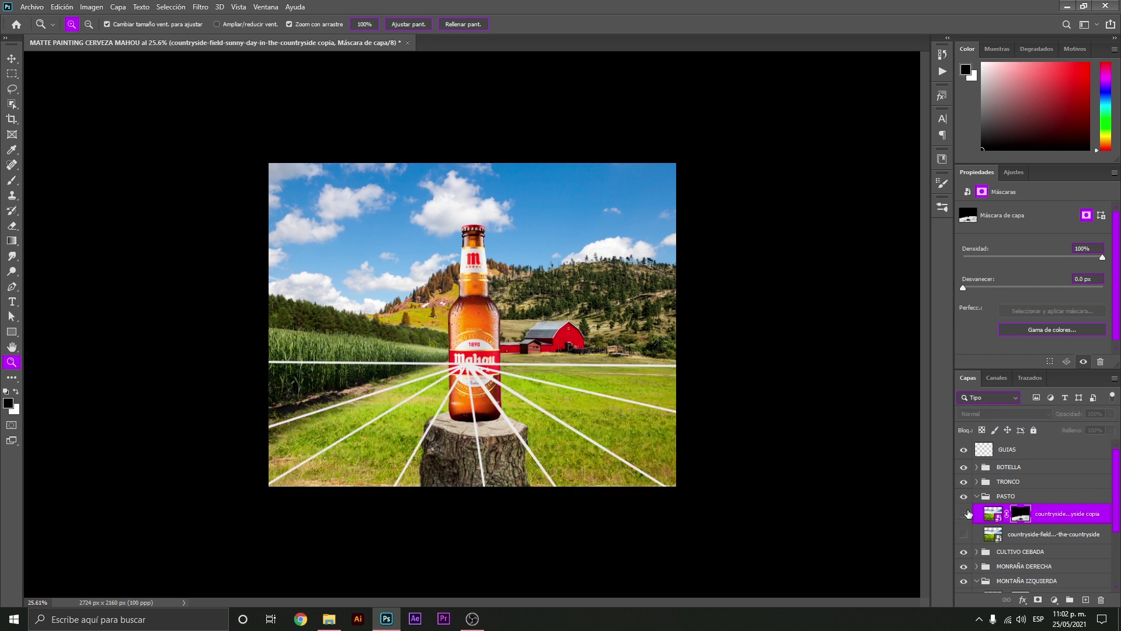
click(964, 514)
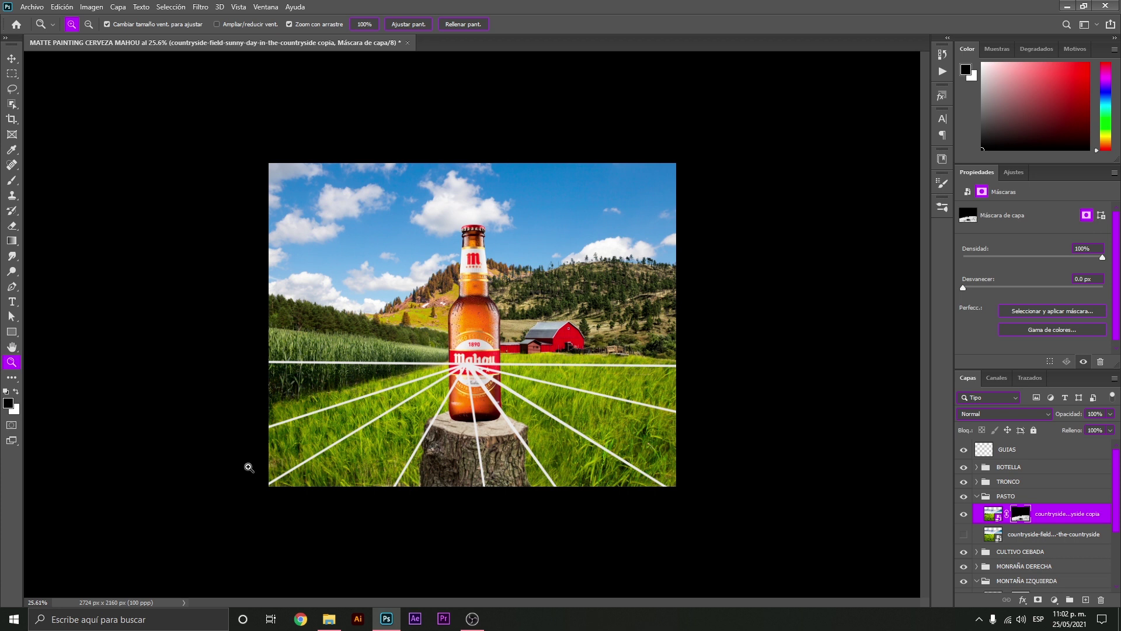
drag(251, 467, 269, 467)
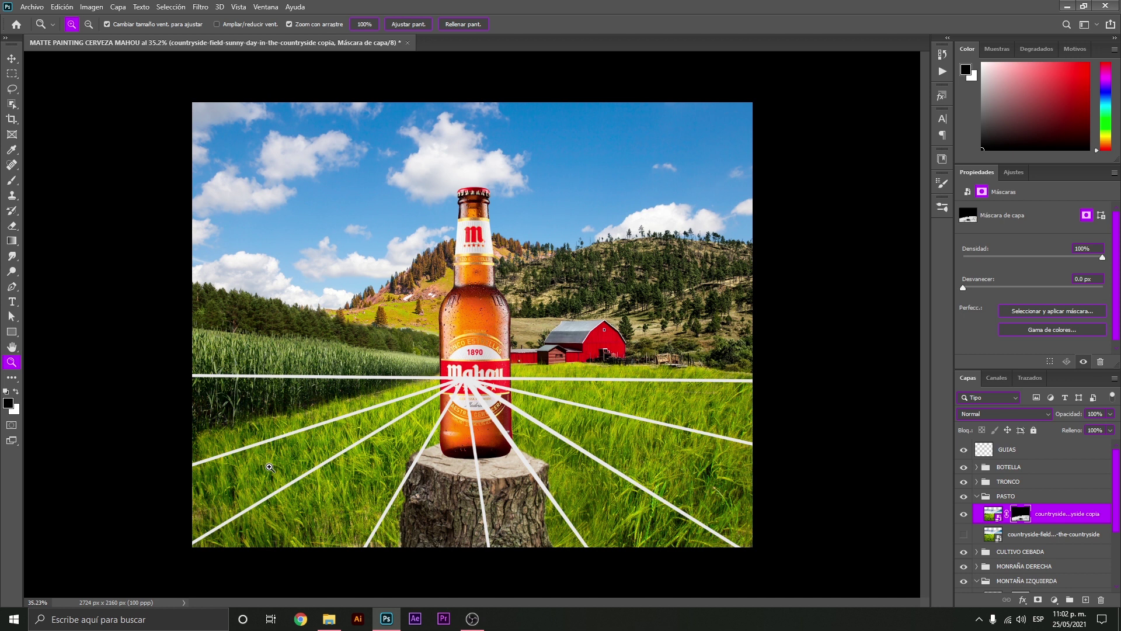
click(976, 496)
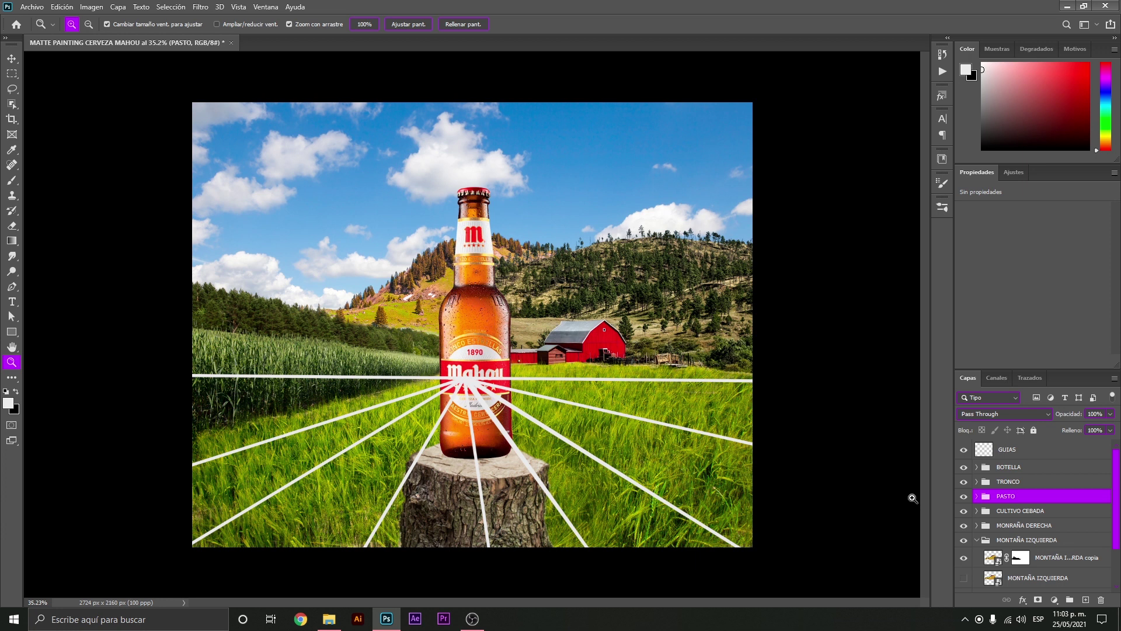
Duplicate the field-with-grass background layer in the FONDO group and hide the original
click(977, 539)
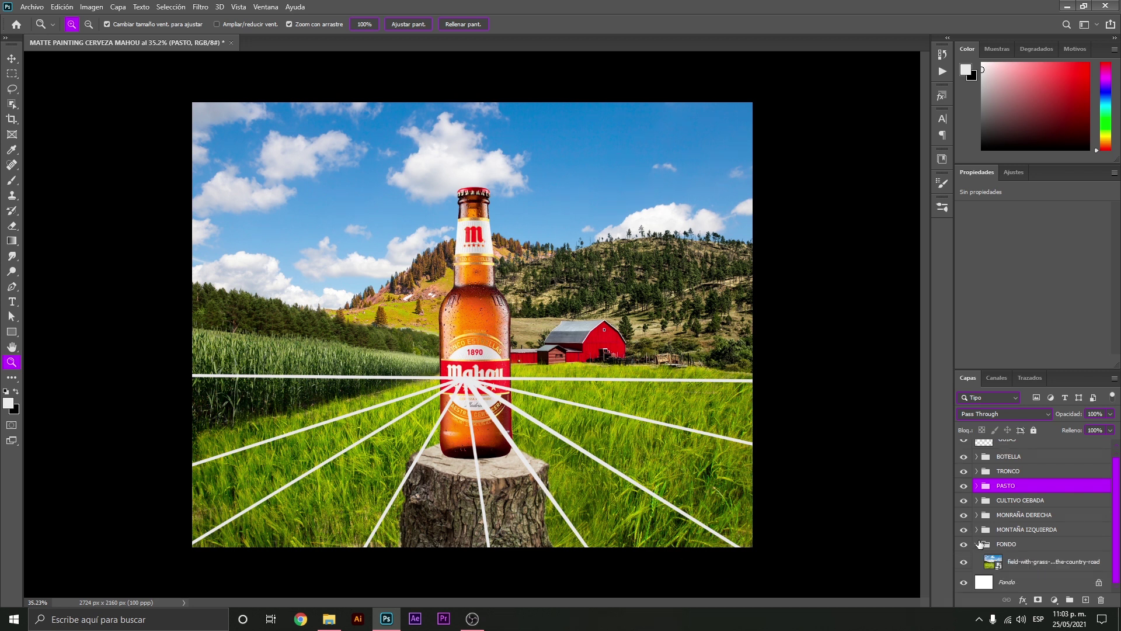
click(993, 561)
drag(992, 565, 992, 559)
click(964, 582)
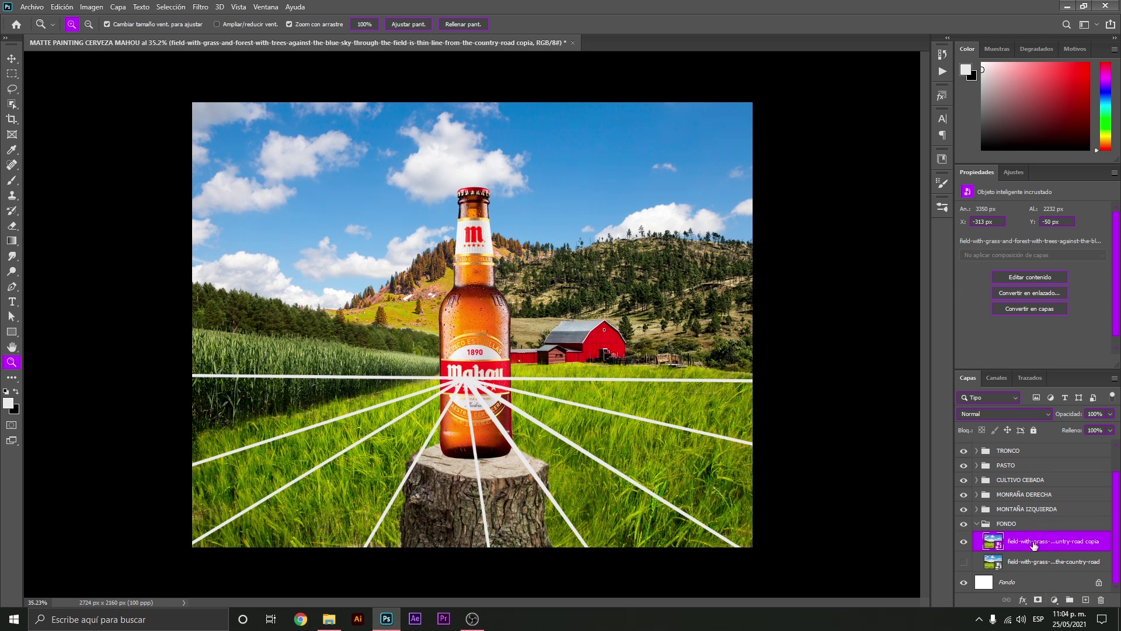
Toggle the field photo copy's visibility to compare, then bring up the adjustment-layer list
click(963, 542)
click(962, 543)
click(963, 546)
click(1054, 600)
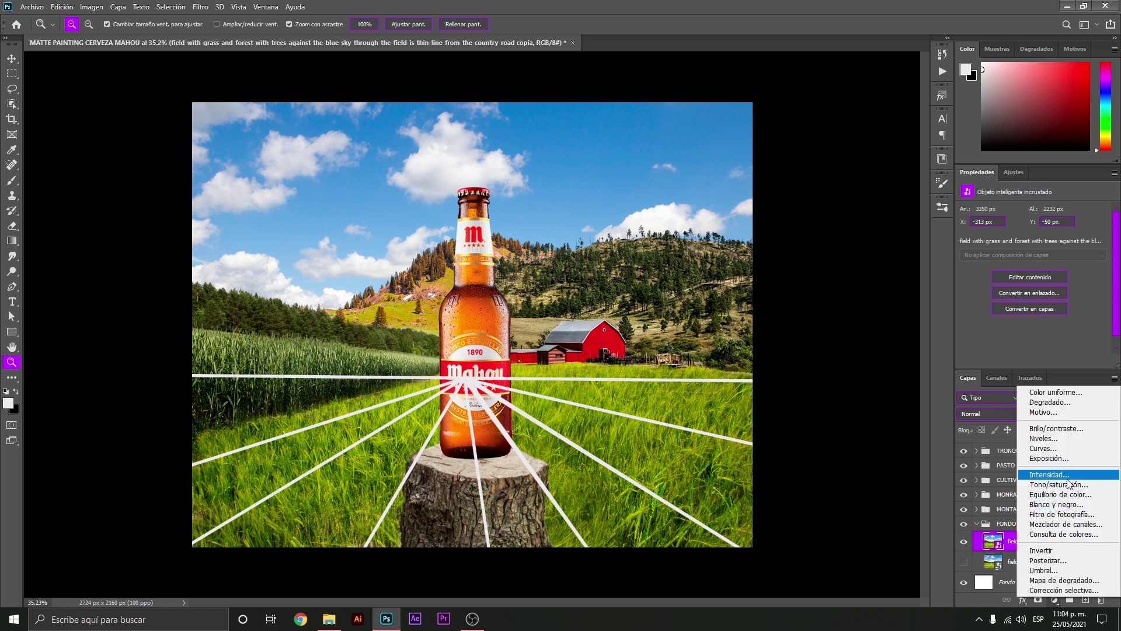
Add a Vibrance layer clipped to the field photo with lowered vibrance
click(1048, 474)
alt+click(1016, 552)
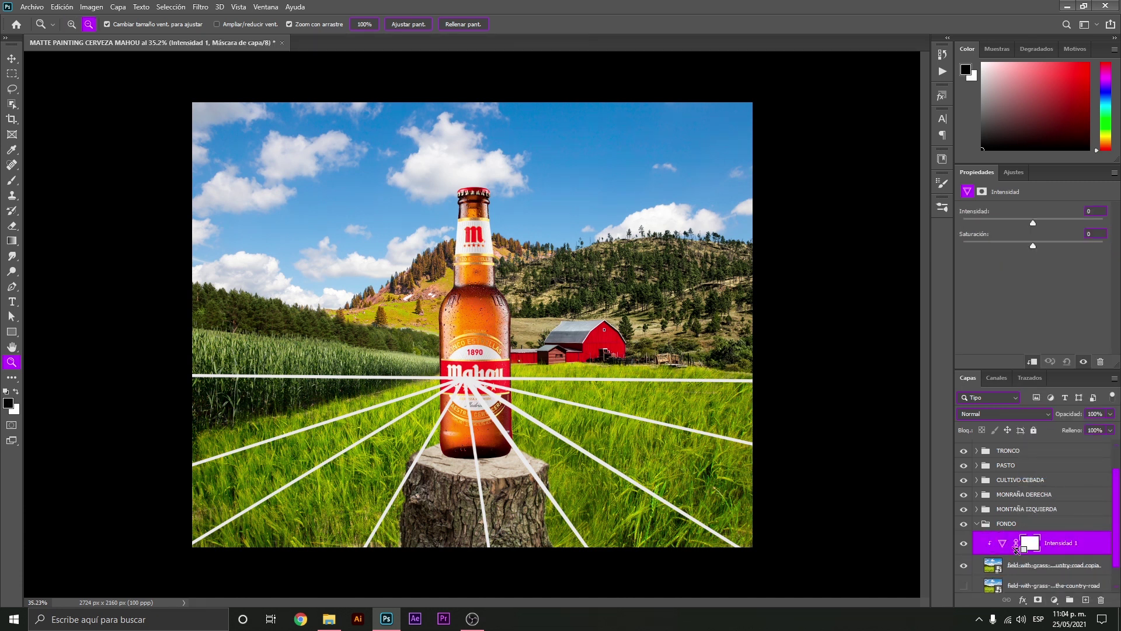
drag(1032, 224, 1011, 229)
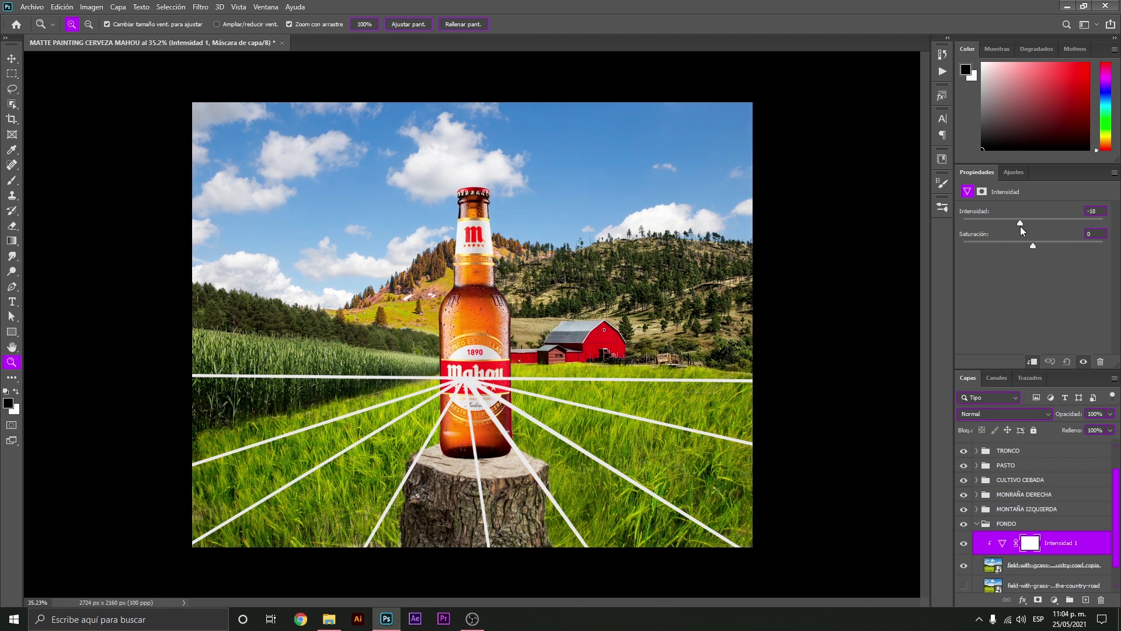
Add a clipped Curves layer with its midpoint pulled slightly down to darken the photo
click(1054, 599)
click(1067, 445)
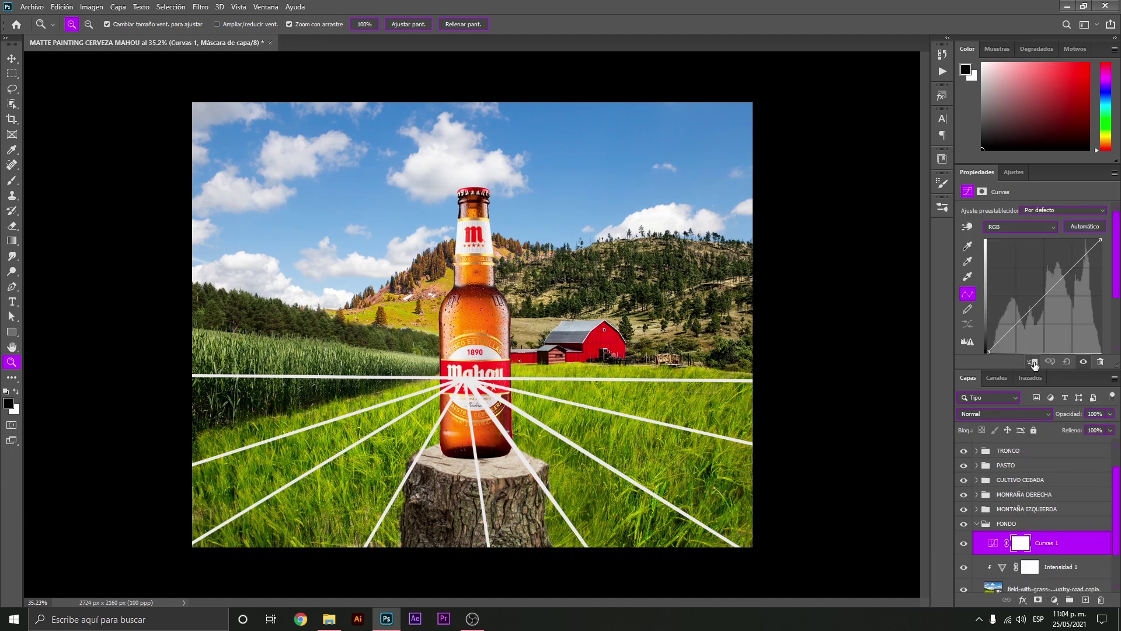
key(alt)
alt+click(1003, 552)
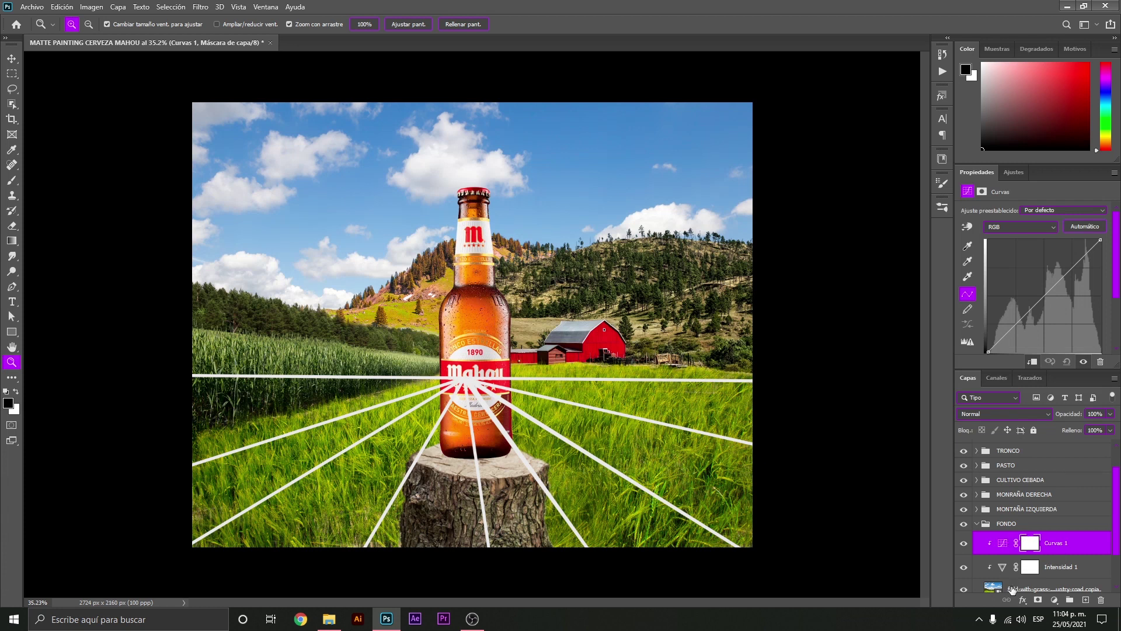
click(1032, 307)
drag(1032, 307, 1034, 313)
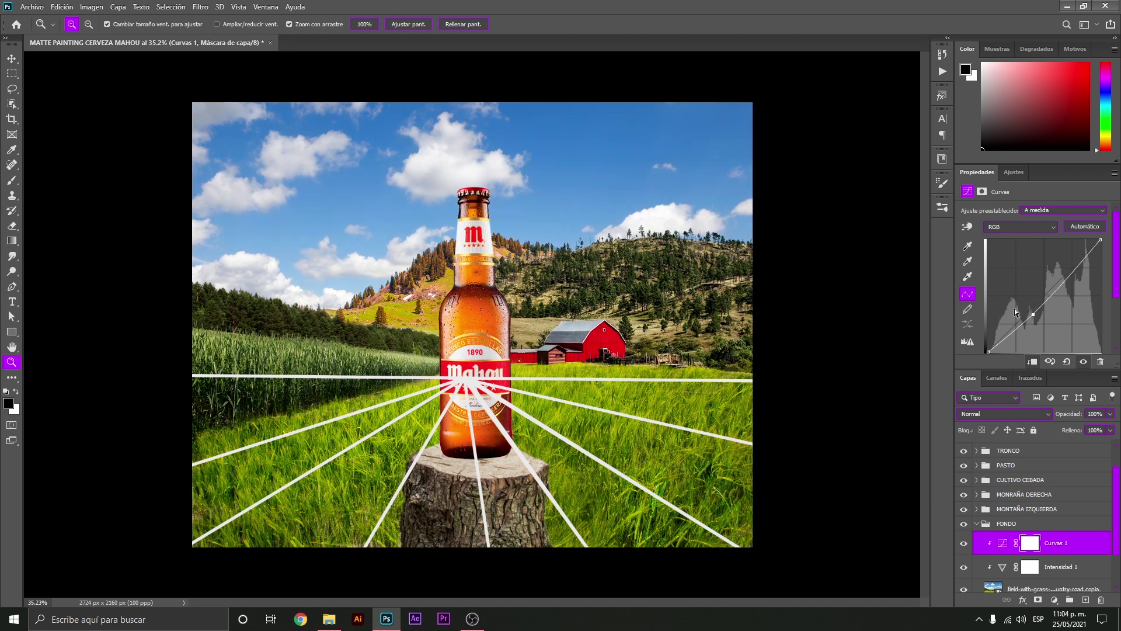
click(963, 543)
click(1054, 600)
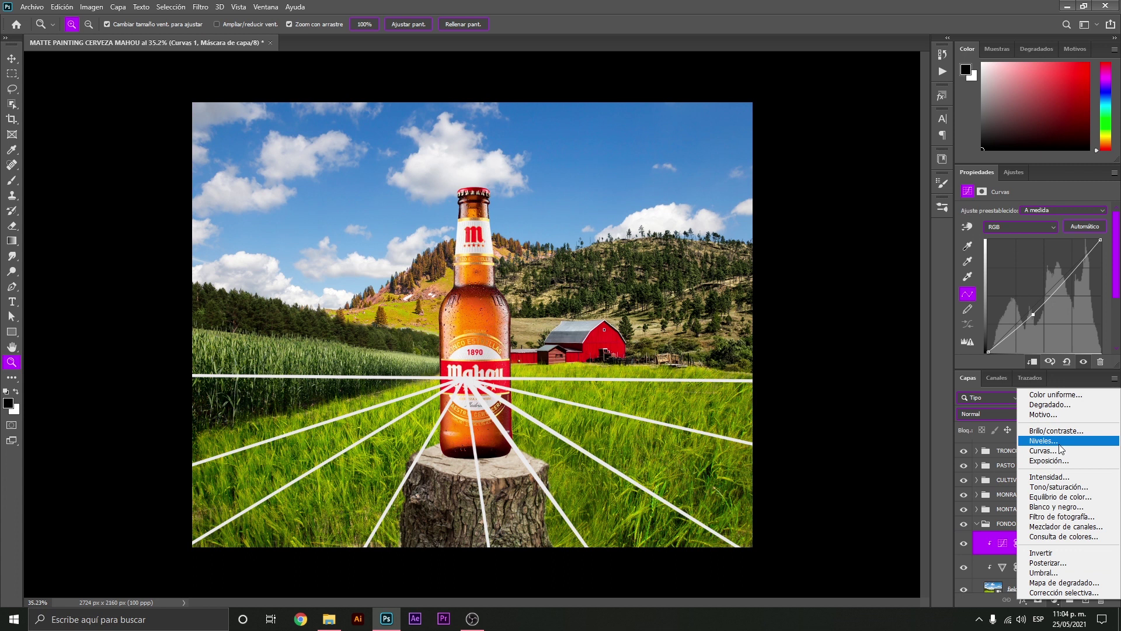
Add a Levels layer with output white lowered to 248, comparing it on and off
click(1043, 440)
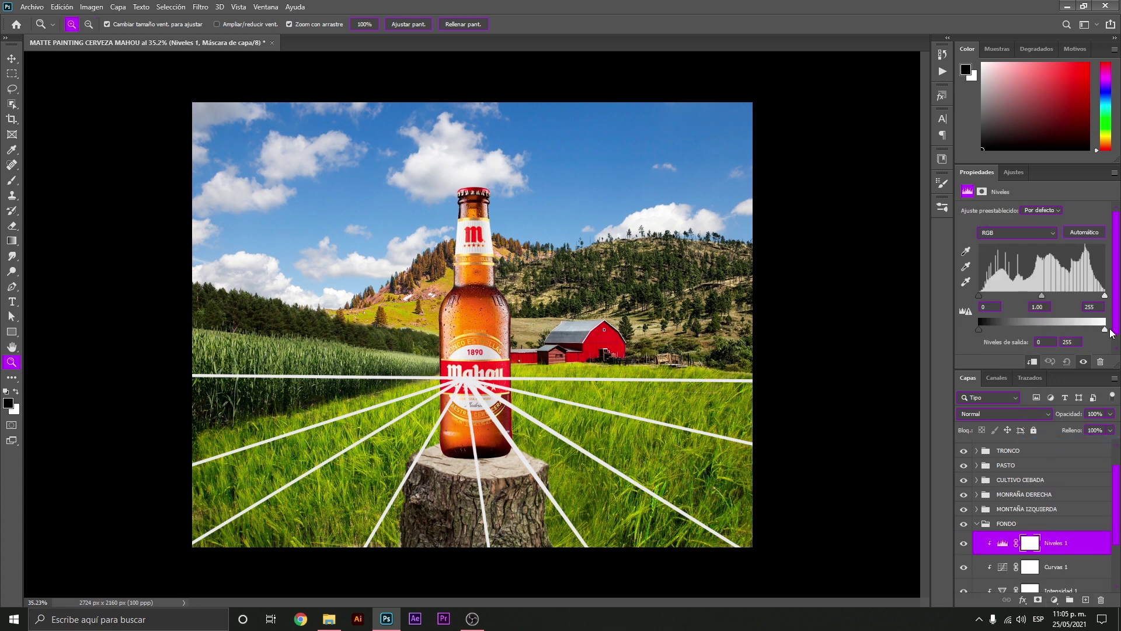
mouse_move(1110, 333)
mouse_down()
mouse_move(1087, 329)
mouse_move(1102, 332)
mouse_up()
click(964, 543)
click(963, 545)
click(963, 545)
click(1053, 602)
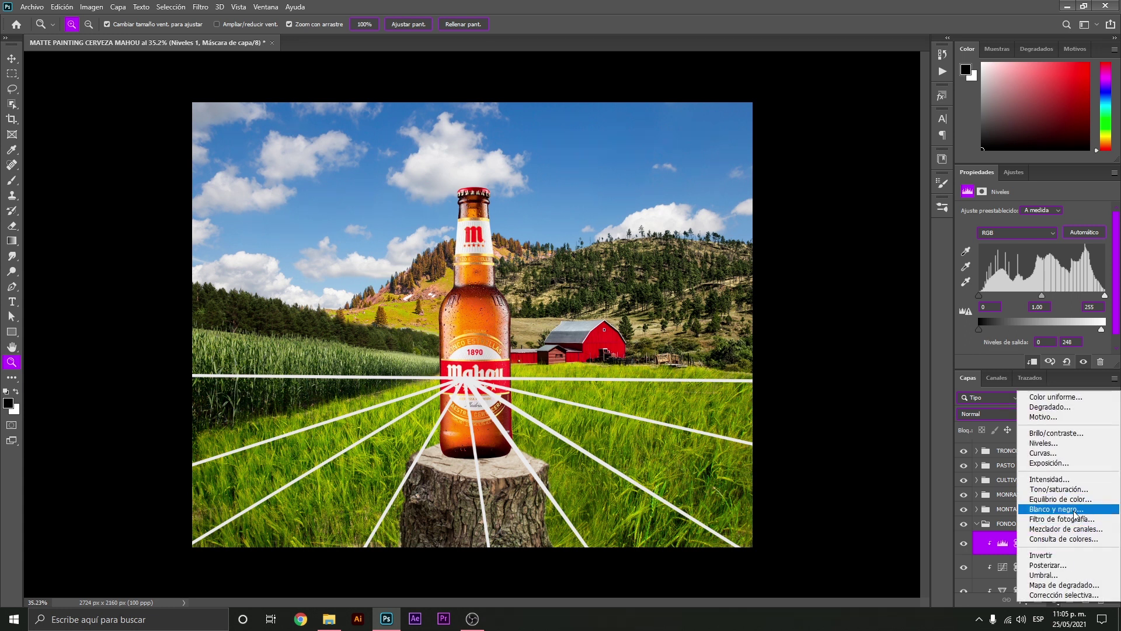
Add a clipped Color Balance layer with midtones Magenta/Green +3 and Yellow/Blue −12
click(1060, 499)
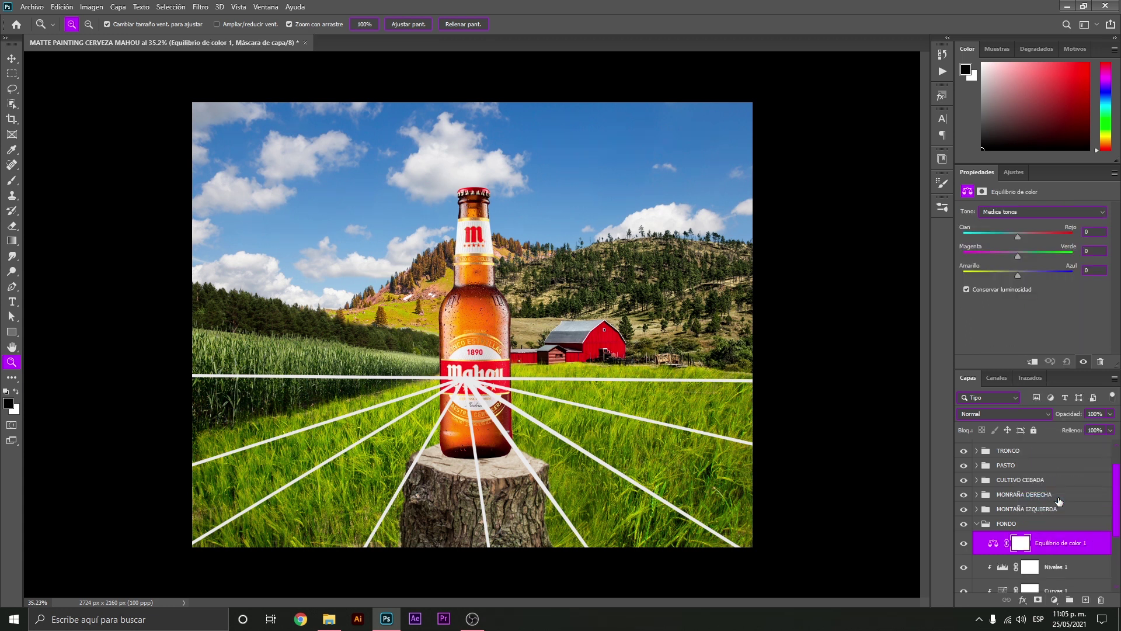
key(alt)
alt+click(1054, 550)
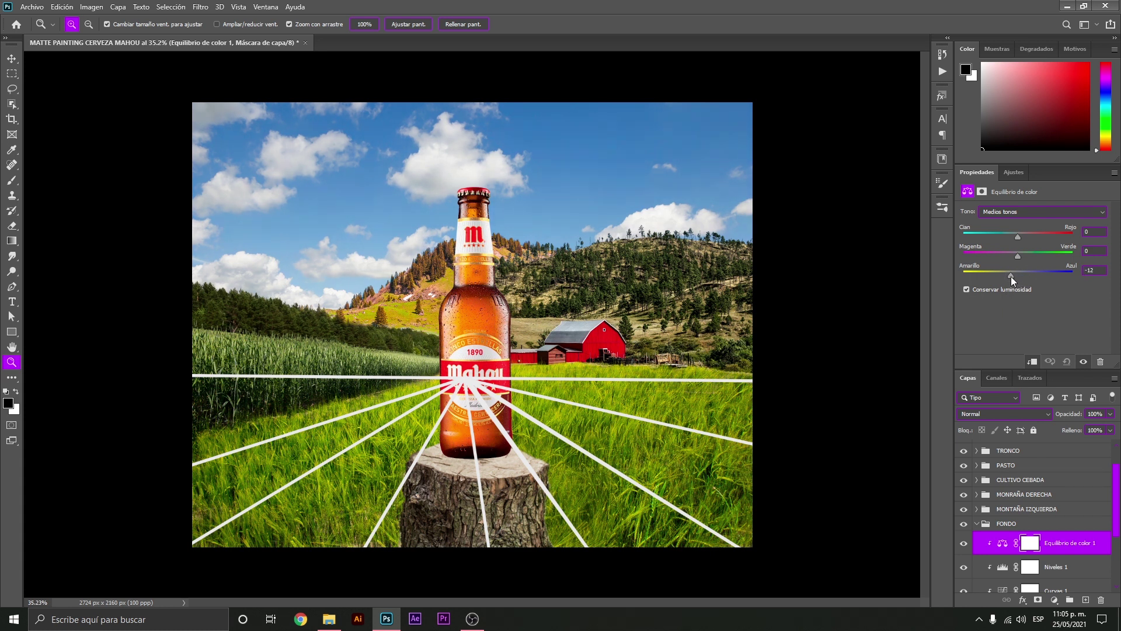
drag(1017, 257, 1019, 257)
key(v)
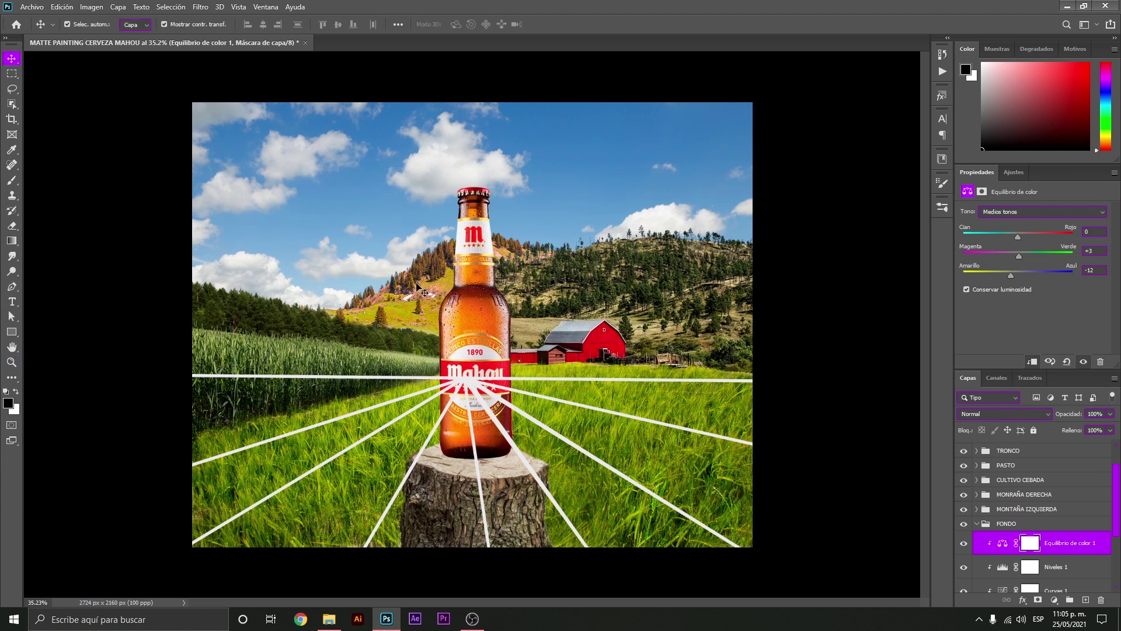
click(417, 286)
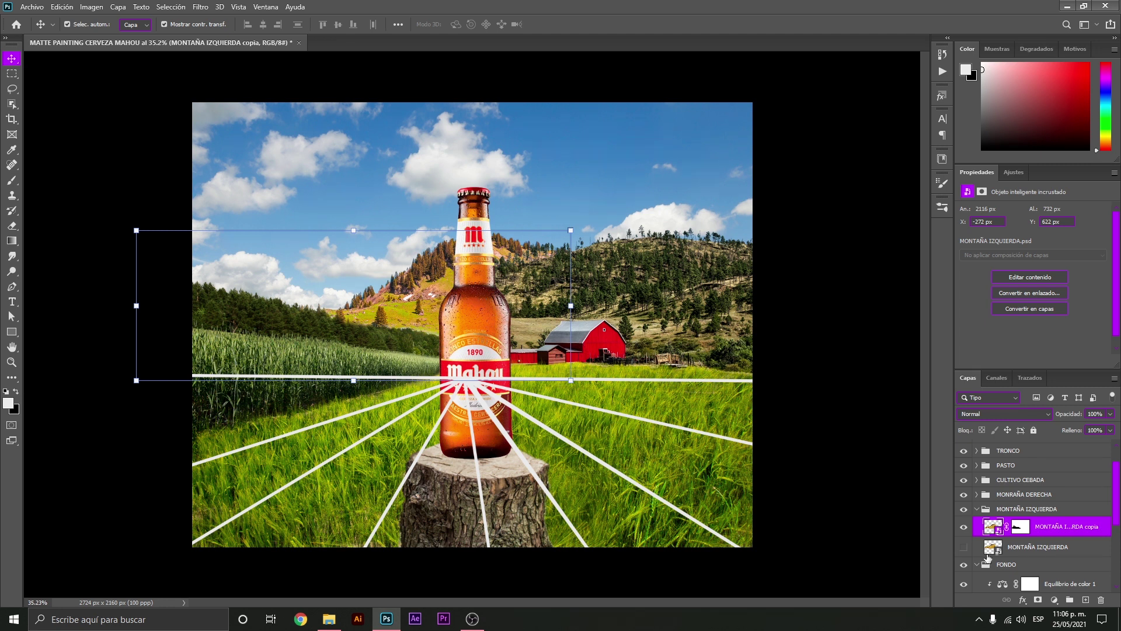
Clip a Vibrance layer to MONTAÑA IZQUIERDA copia at -39, and zoom in to check it
click(1054, 599)
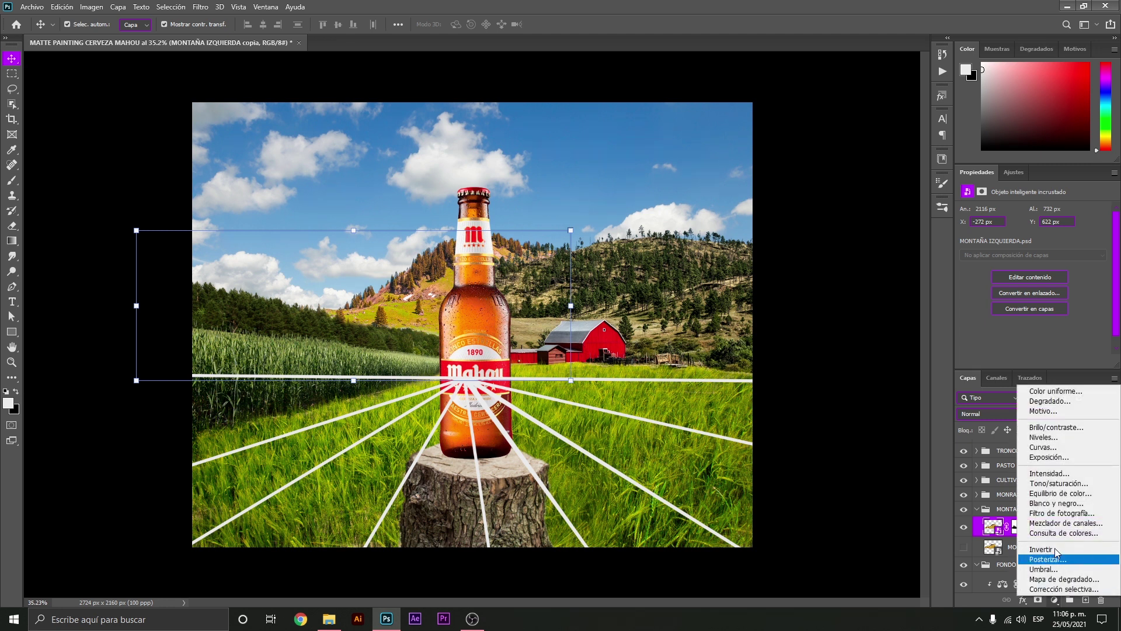
click(1068, 474)
alt+click(1021, 538)
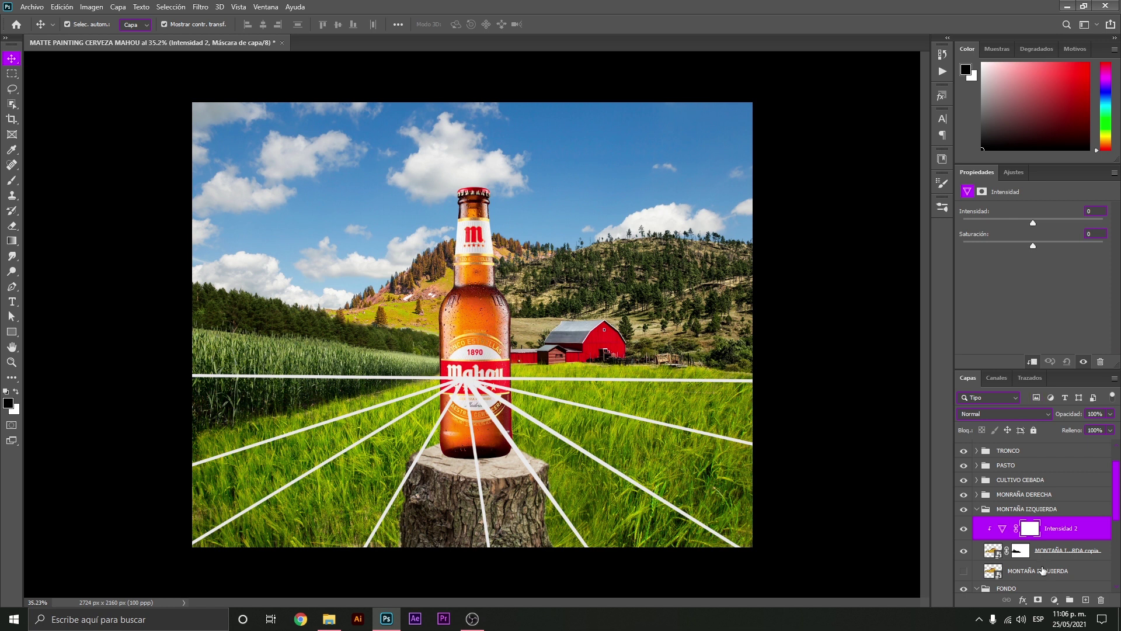
alt+click(1009, 537)
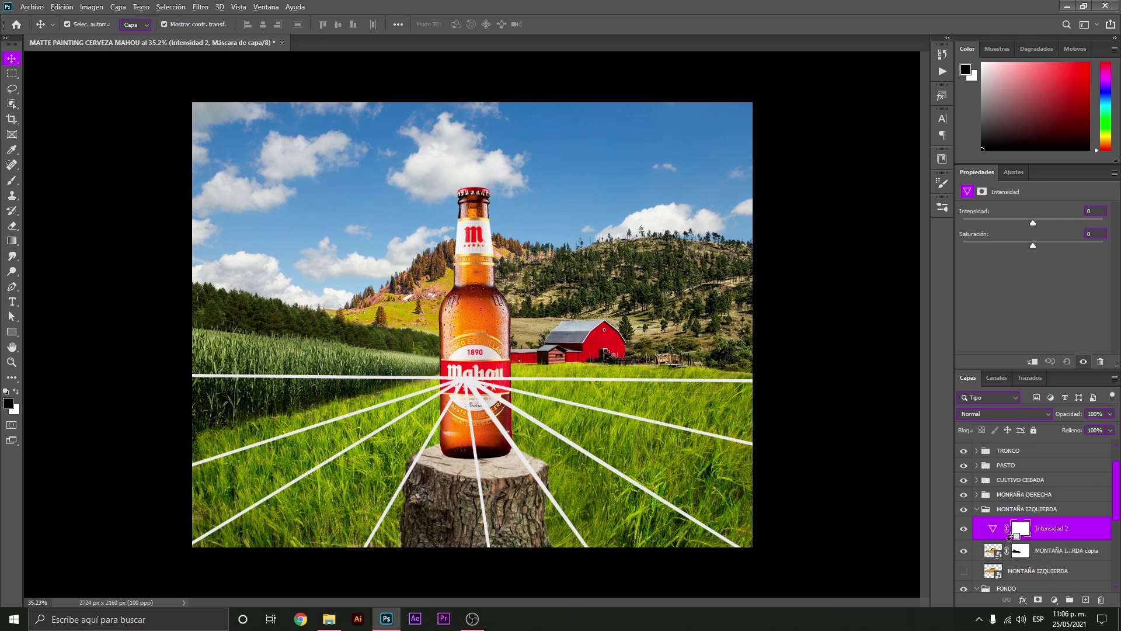
alt+click(1009, 537)
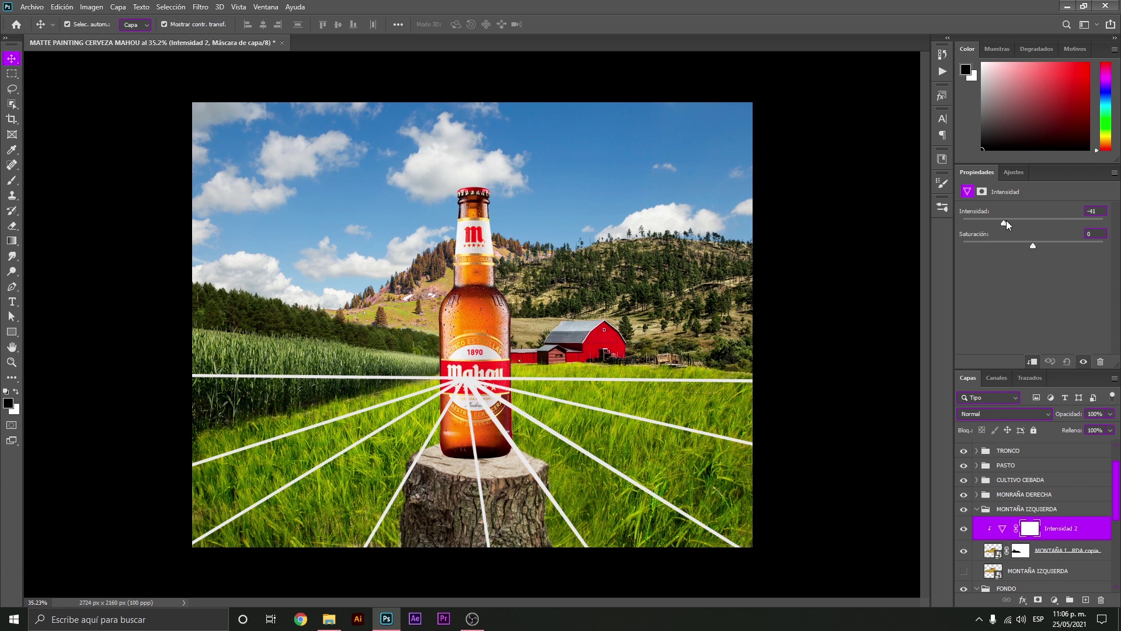
drag(1008, 222, 1006, 222)
key(z)
click(437, 267)
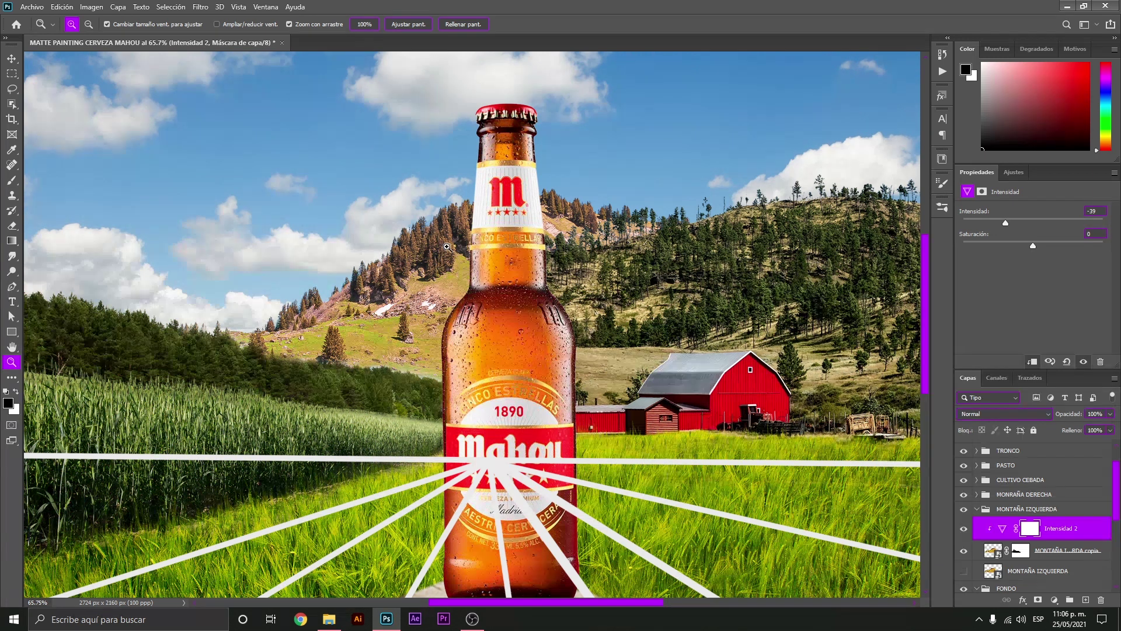
scroll(445, 262, down, 3)
drag(444, 283, 421, 268)
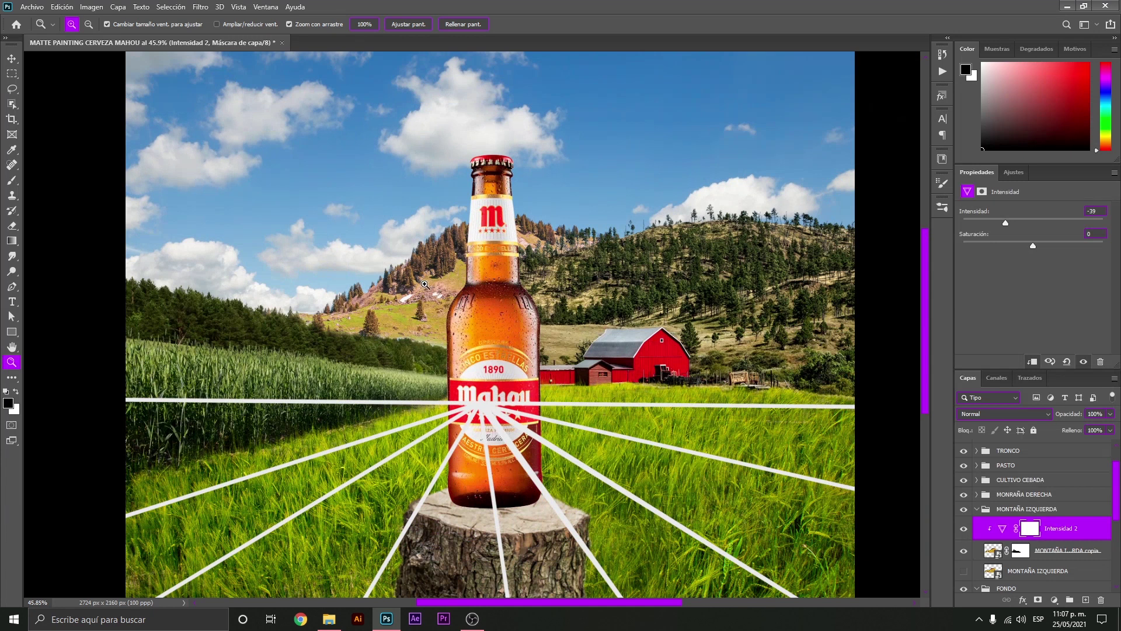
drag(442, 282, 429, 284)
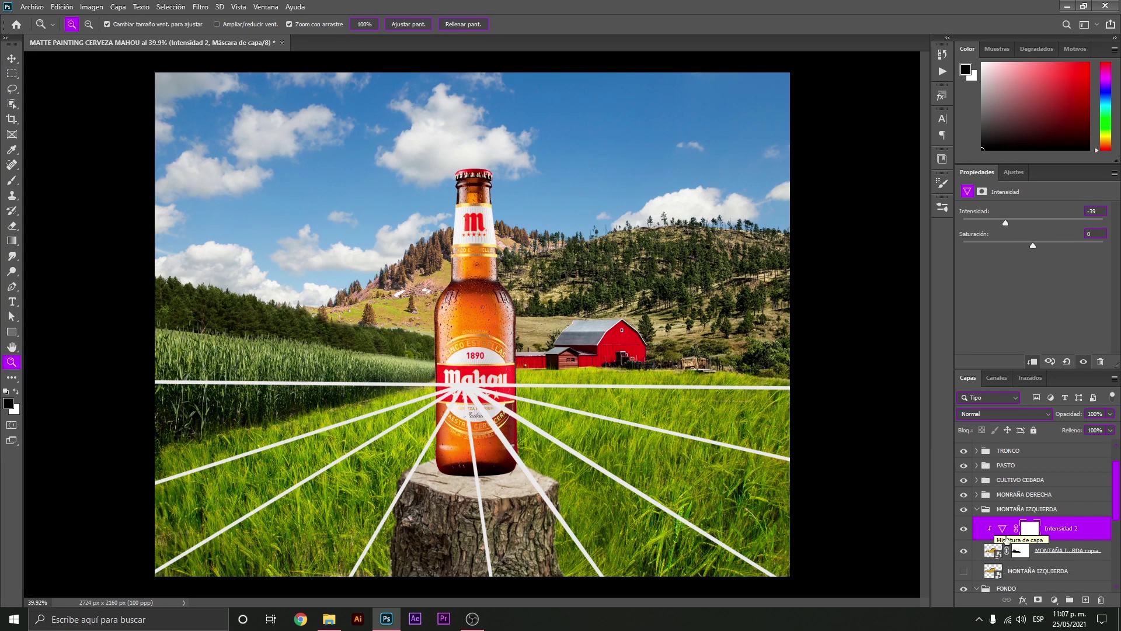
click(1055, 600)
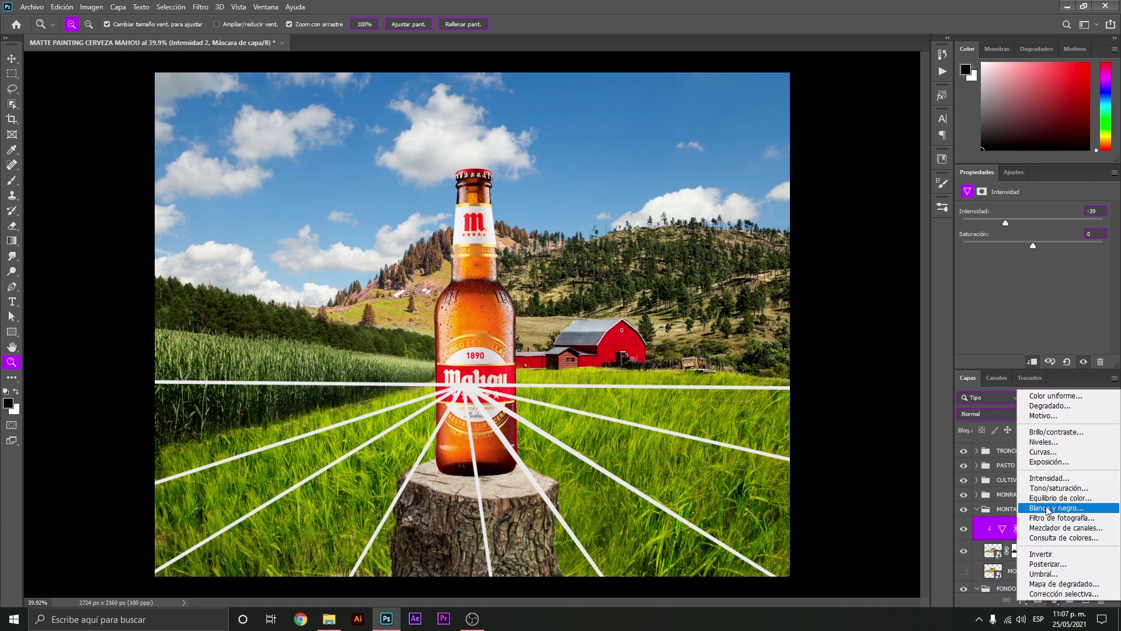
Add a Curves layer and pull its midpoint down to darken the left mountain
click(1043, 453)
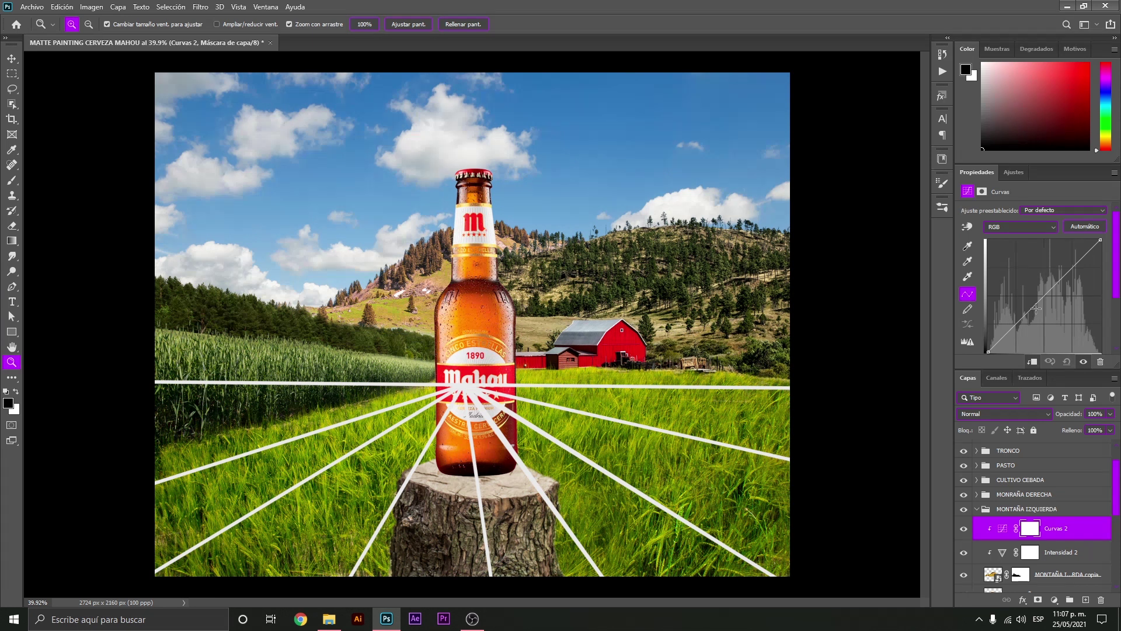
click(1033, 307)
drag(1032, 310, 1037, 319)
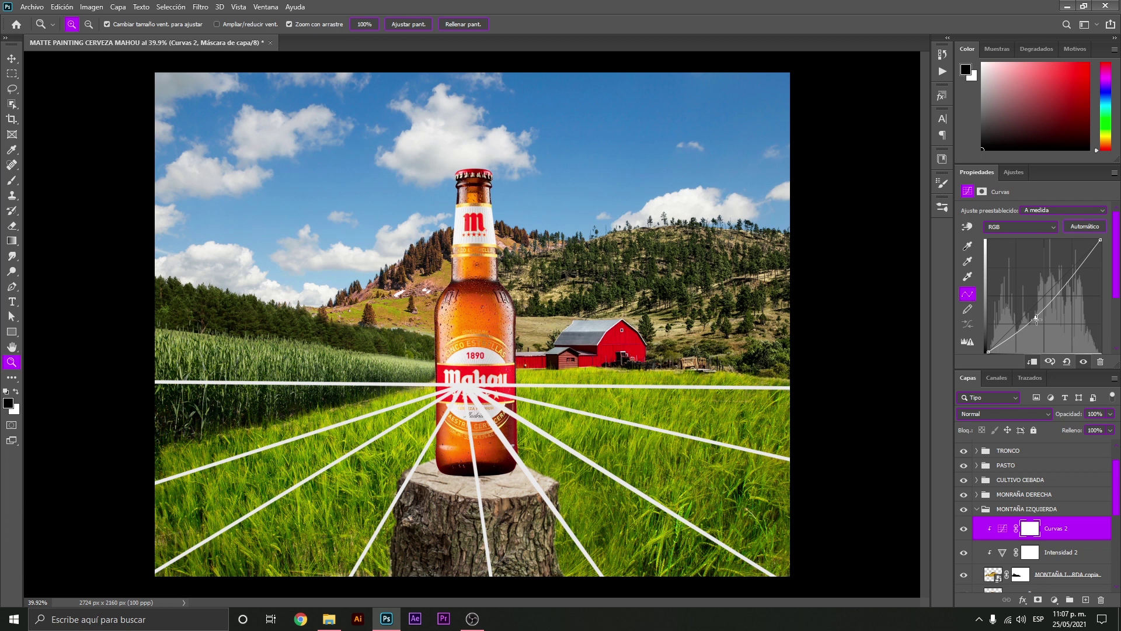
Add a clipped Hue/Saturation layer lowering the left mountain's saturation to -35
click(1055, 603)
click(1058, 491)
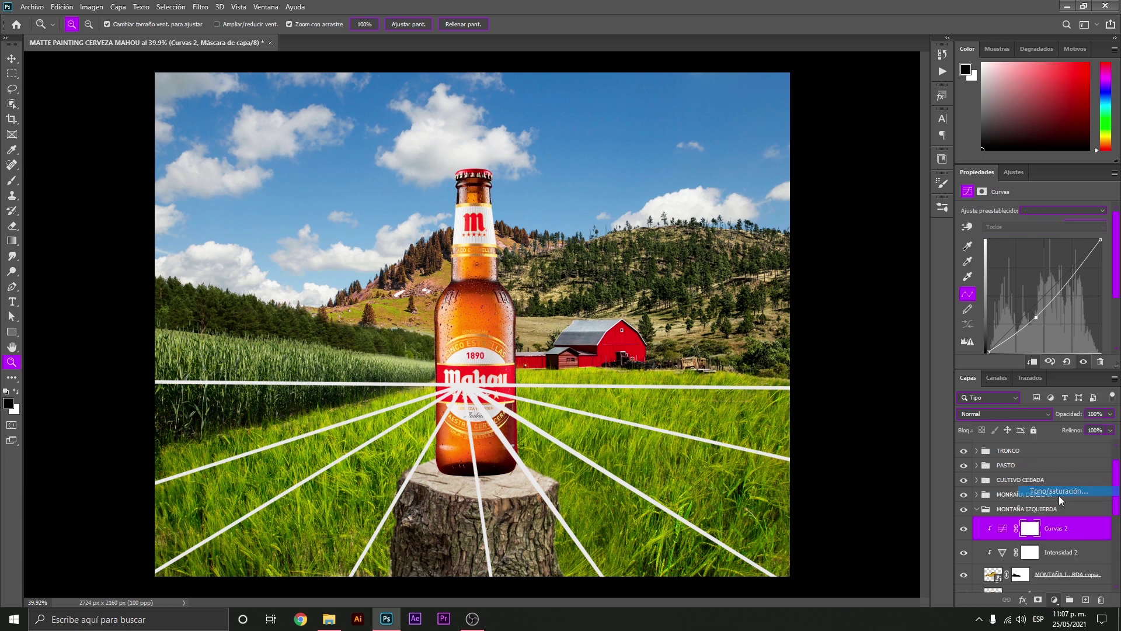
alt+click(1022, 540)
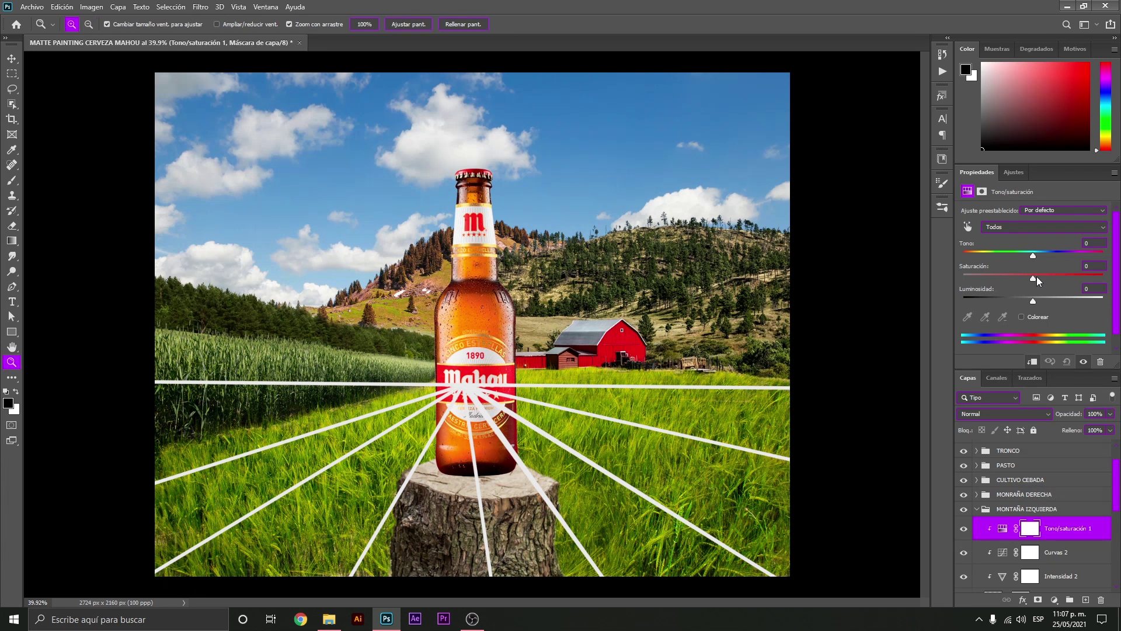
drag(1033, 278, 1008, 277)
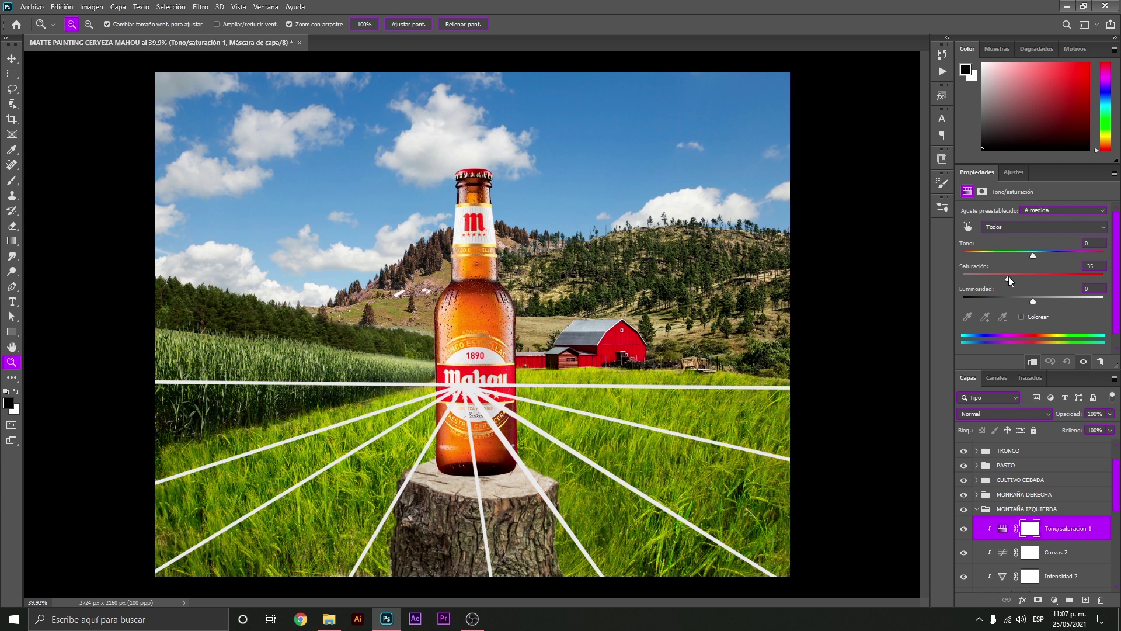
Add a clipped Color Balance layer pushing the mountain's midtones +17 toward green
click(1054, 600)
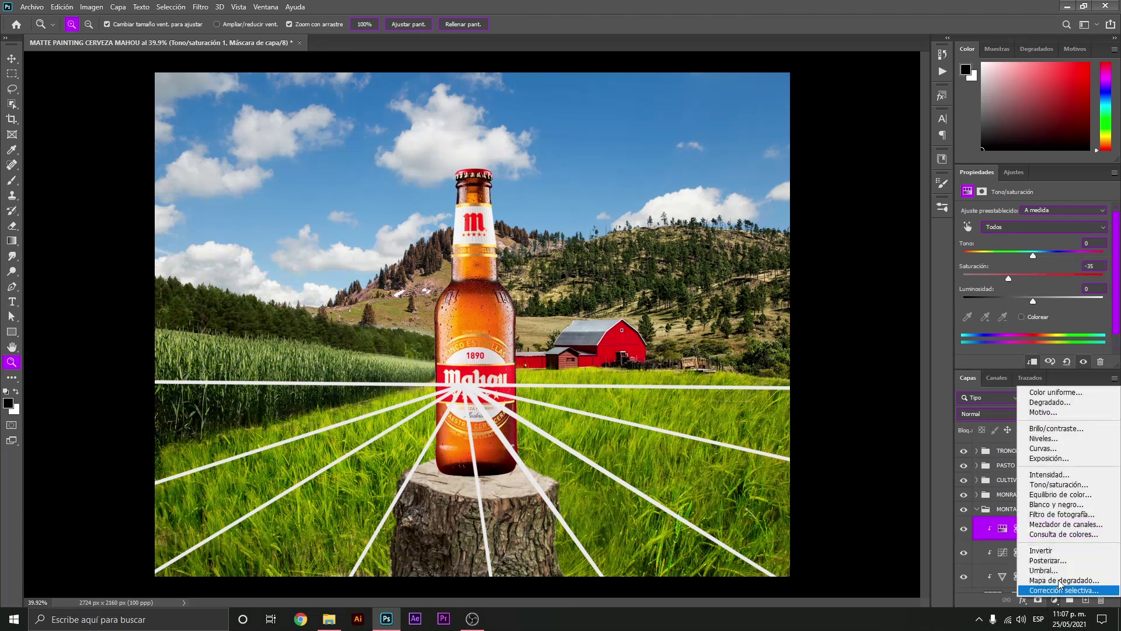
click(1075, 495)
alt+click(1016, 540)
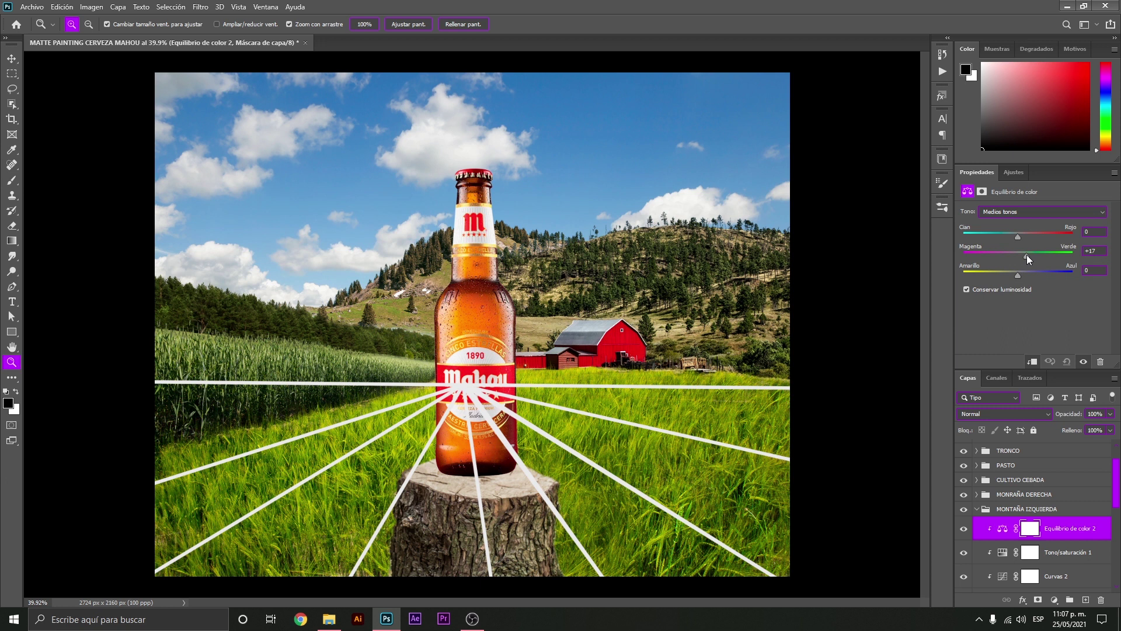
drag(526, 299, 484, 300)
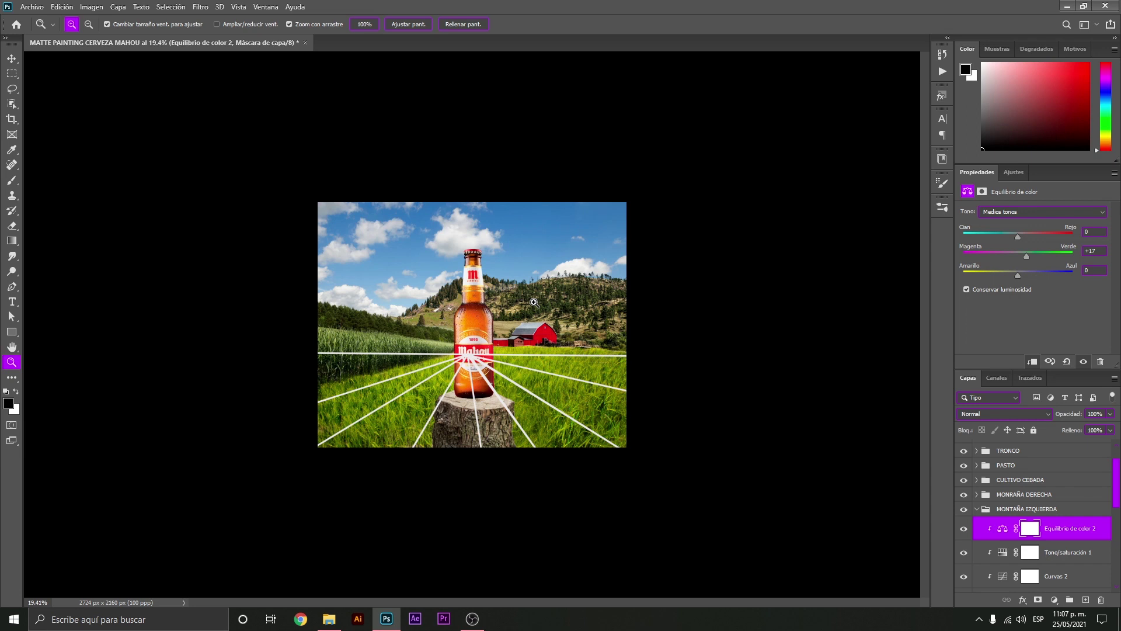
drag(533, 302, 585, 298)
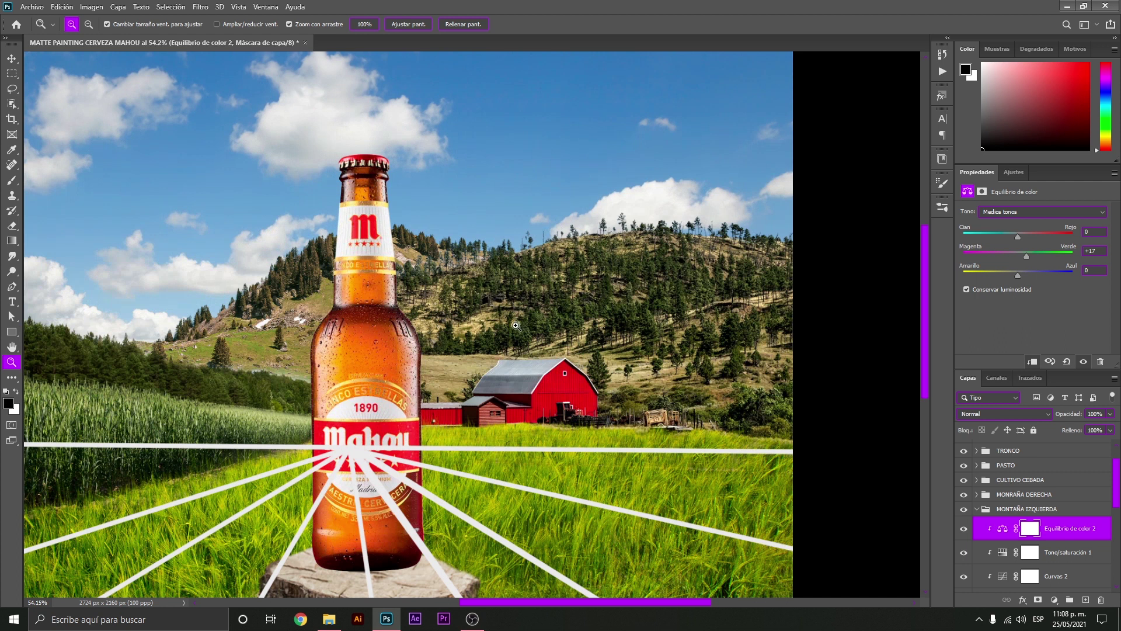
drag(521, 327, 502, 331)
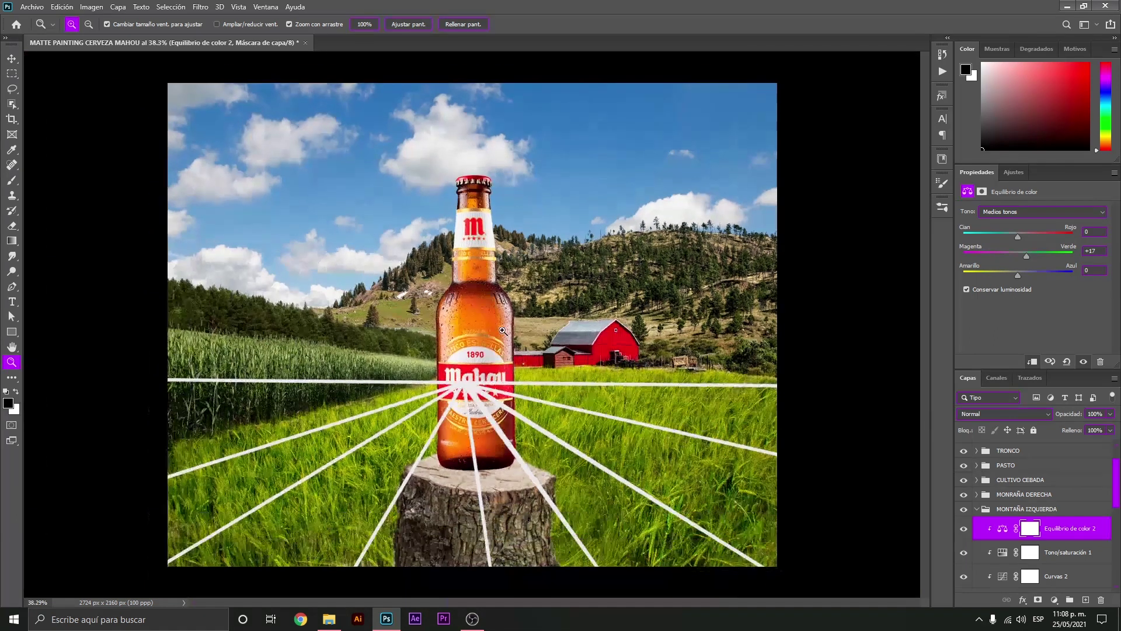
key(v)
click(640, 271)
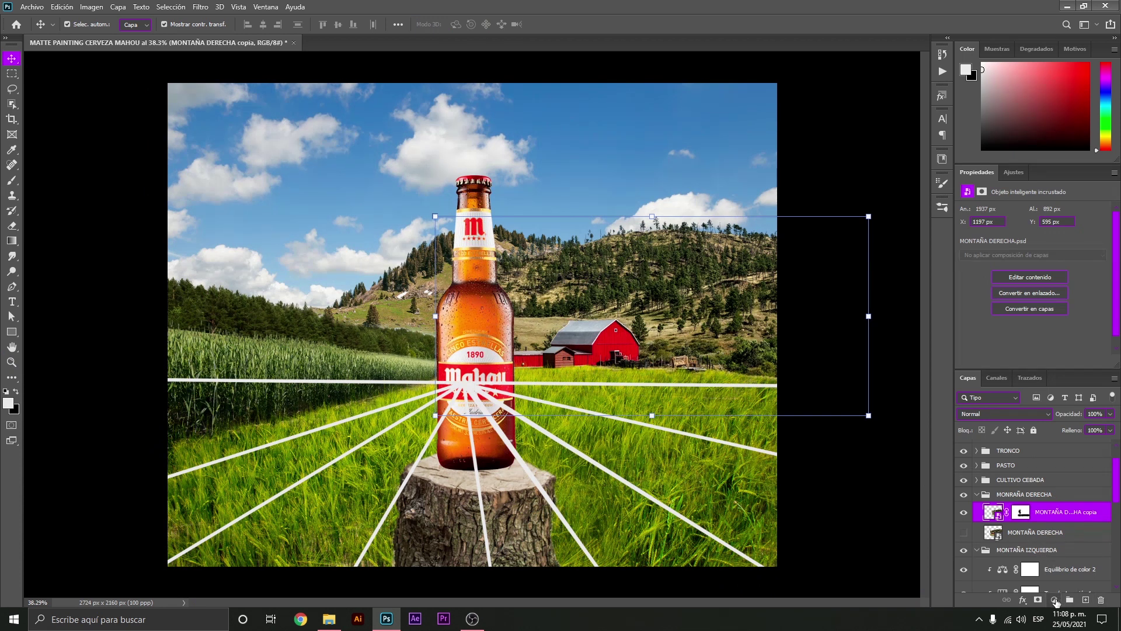
Add a clipped Curves layer and an Intensidad layer lowering the right mountain's vibrance
click(1056, 602)
click(1045, 459)
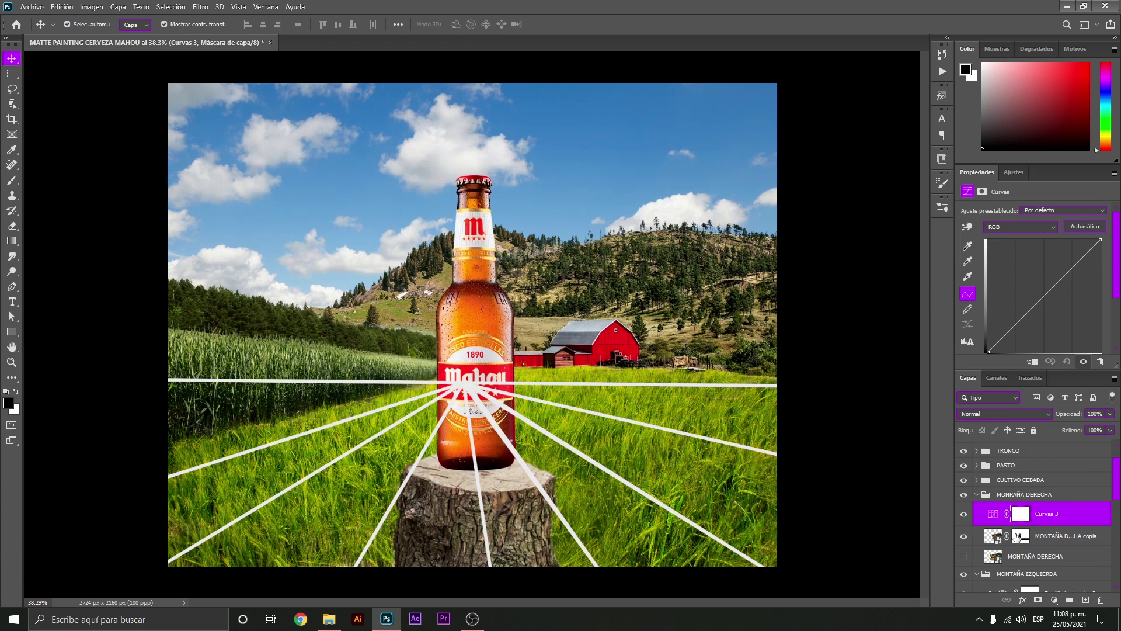
alt+click(1006, 525)
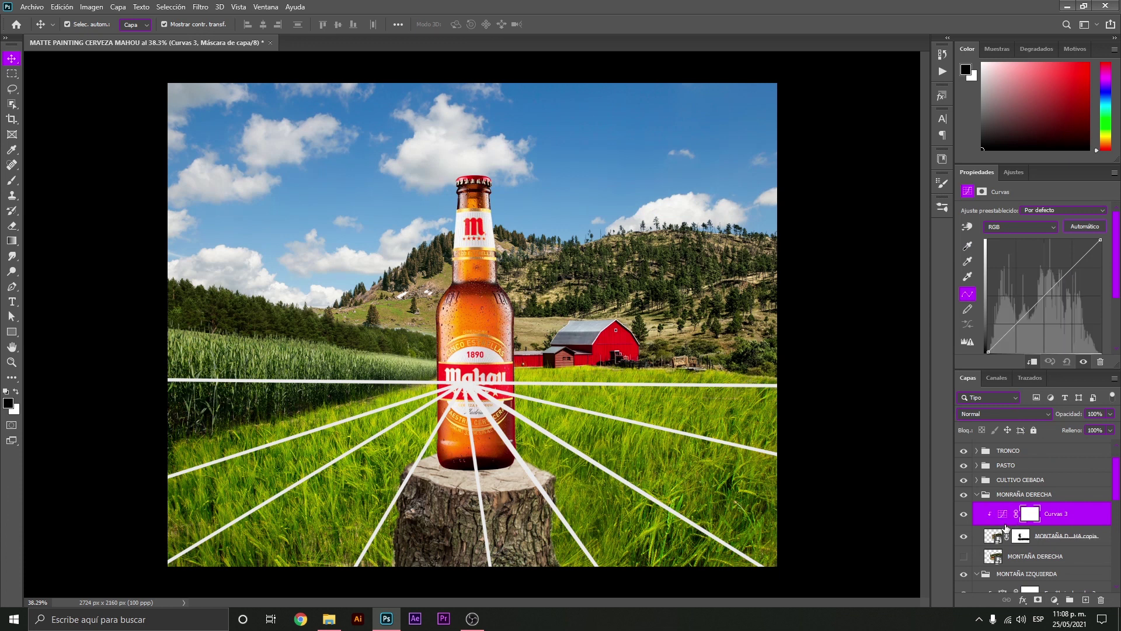
click(997, 536)
click(1053, 600)
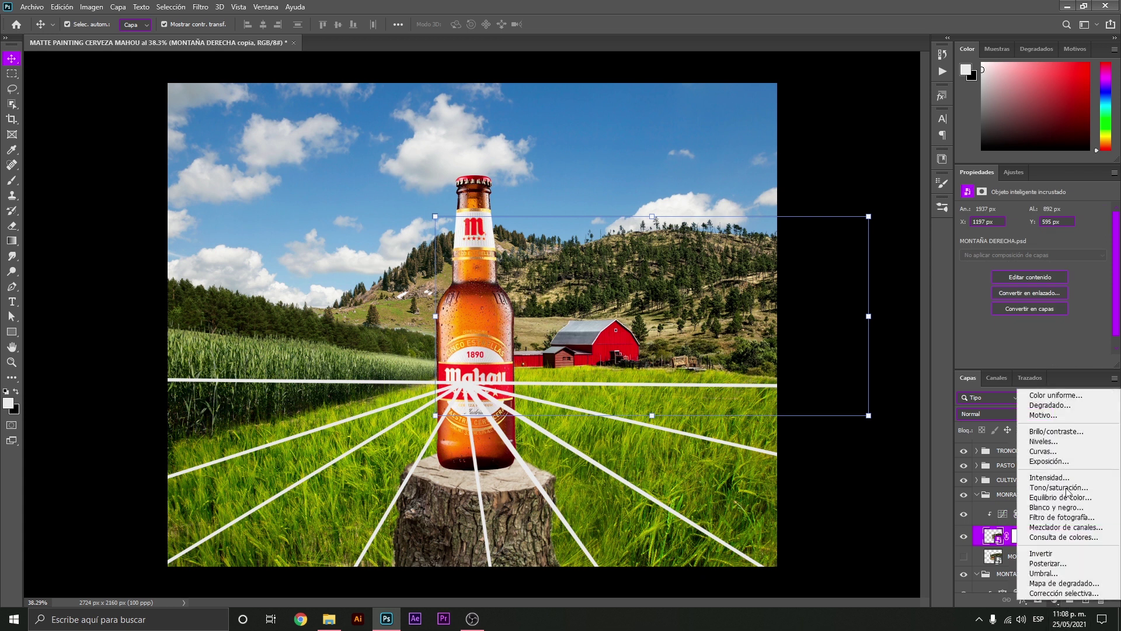
click(1045, 477)
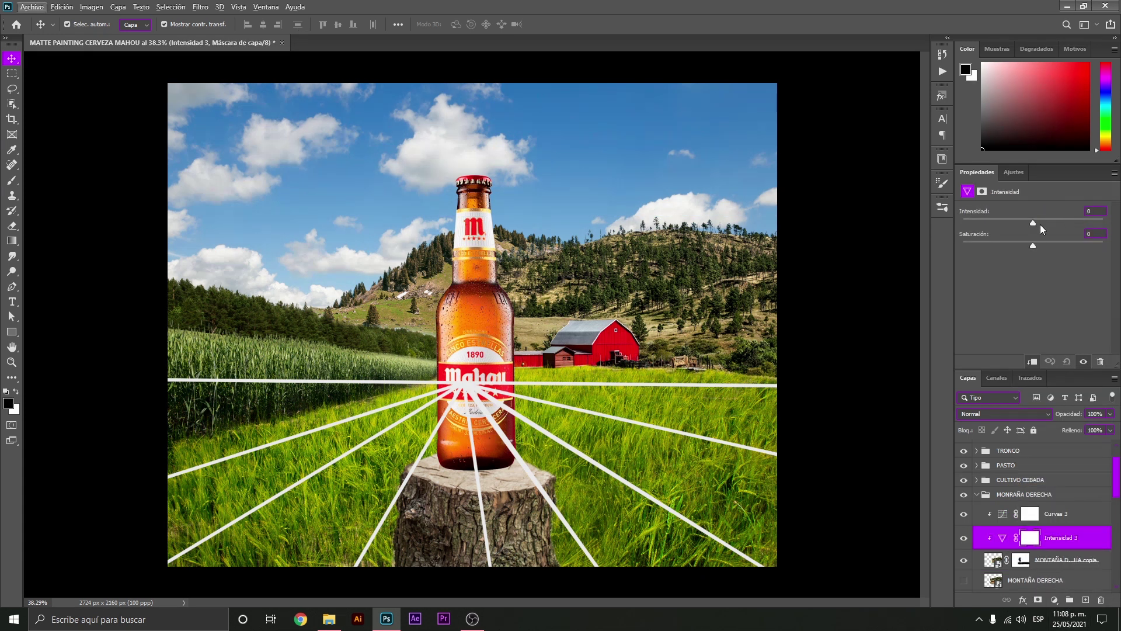
drag(1032, 224, 1021, 223)
Toggle Intensidad 3 on and off to compare the right mountain, zoomed around the barn
click(964, 538)
click(964, 537)
key(z)
drag(616, 353, 680, 339)
click(963, 538)
click(964, 538)
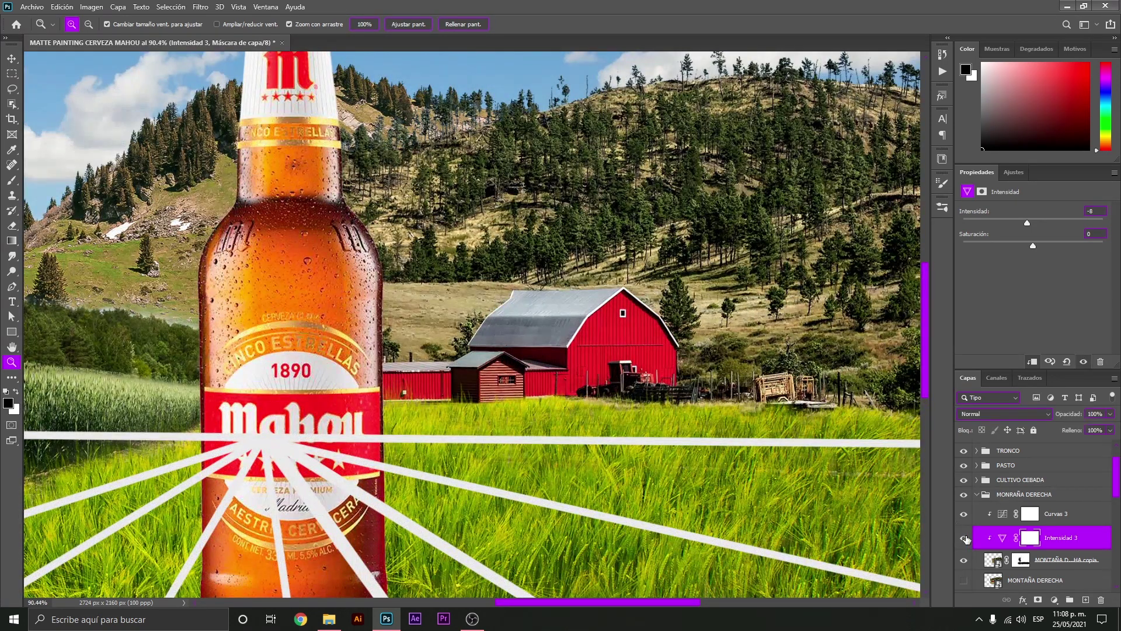
drag(534, 352, 488, 358)
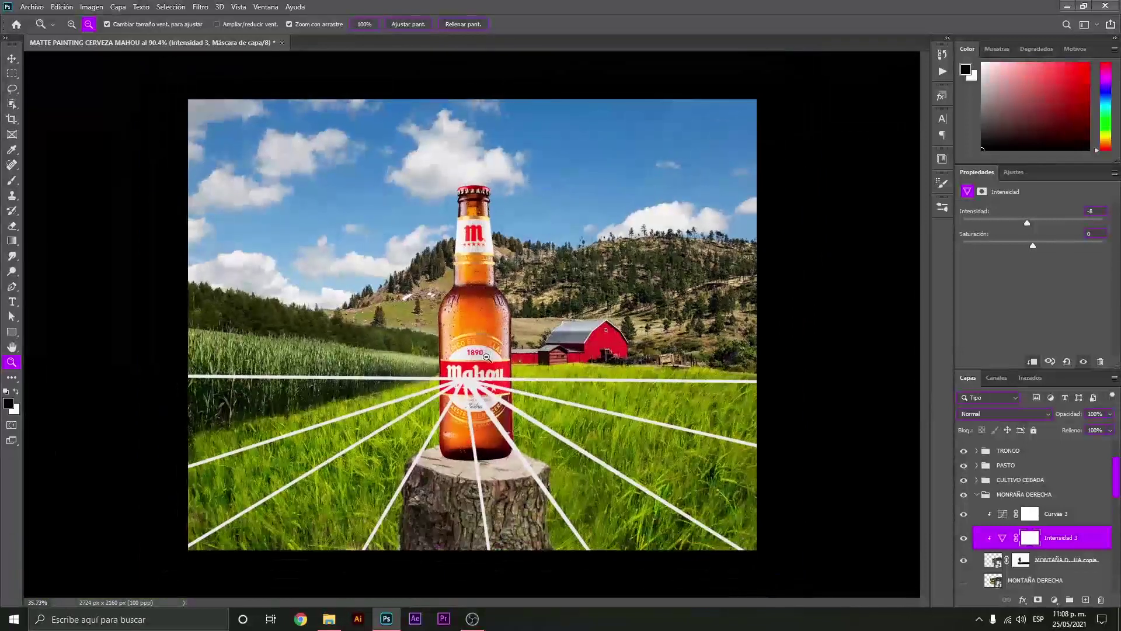
Lower the Curvas 3 midpoint slightly to darken the right mountain
click(1005, 514)
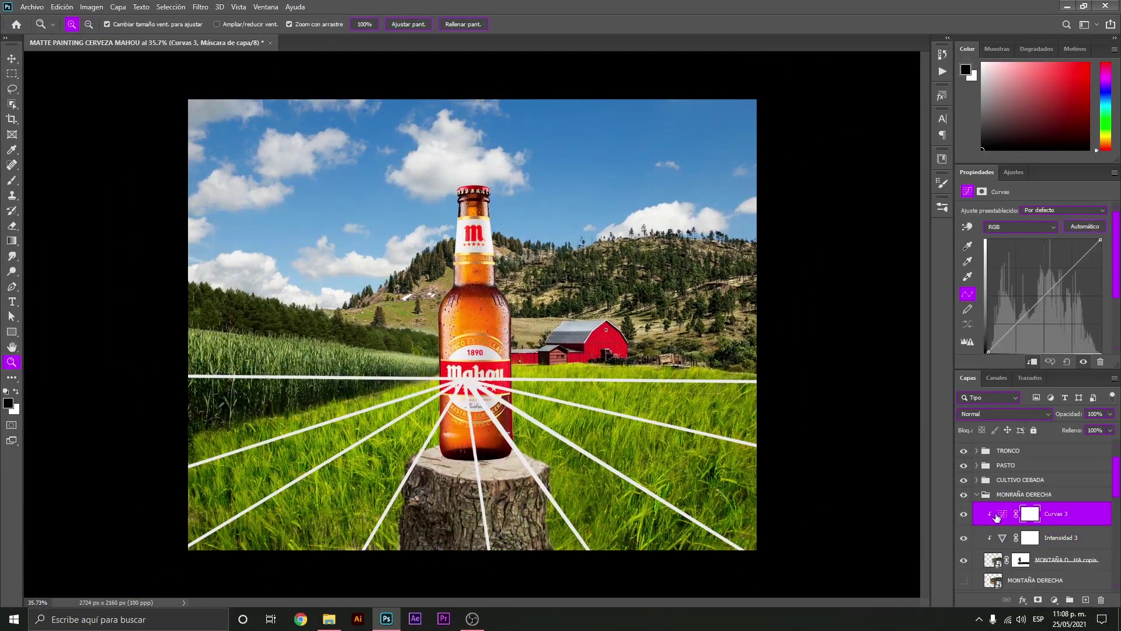
click(1025, 316)
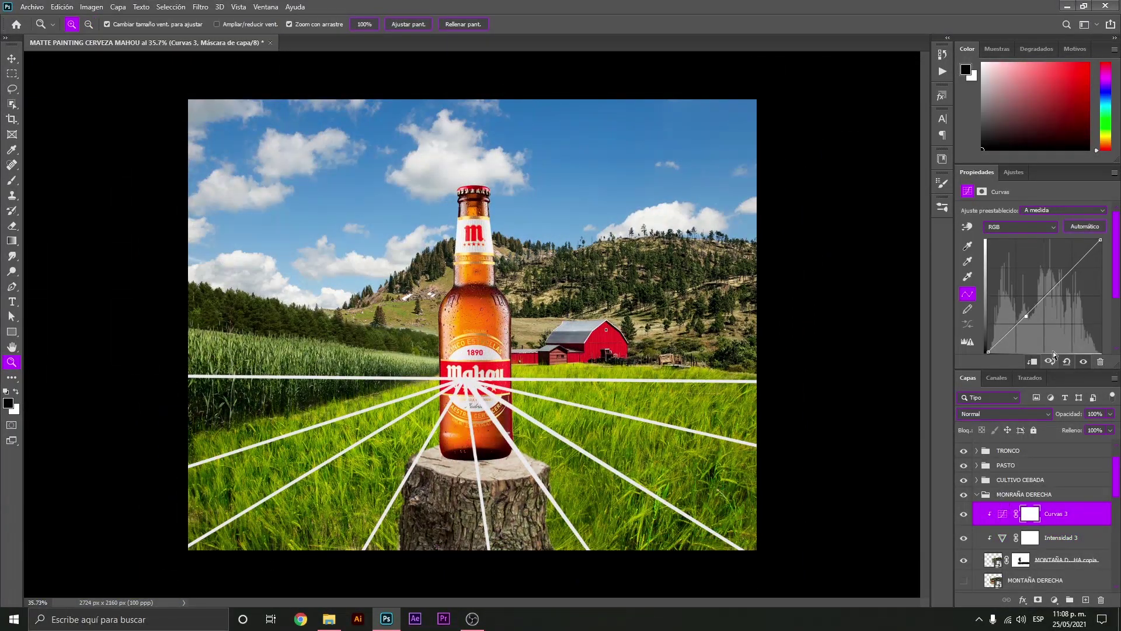
drag(1026, 316, 1027, 321)
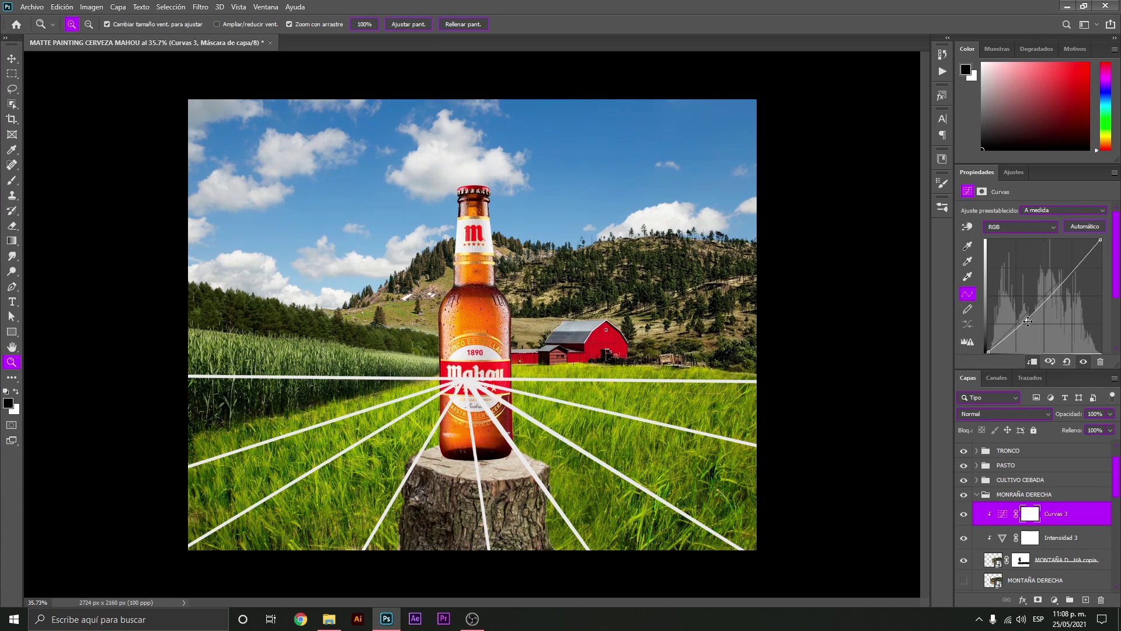
mouse_move(535, 291)
mouse_down()
mouse_move(505, 300)
mouse_move(596, 268)
mouse_move(519, 284)
mouse_up()
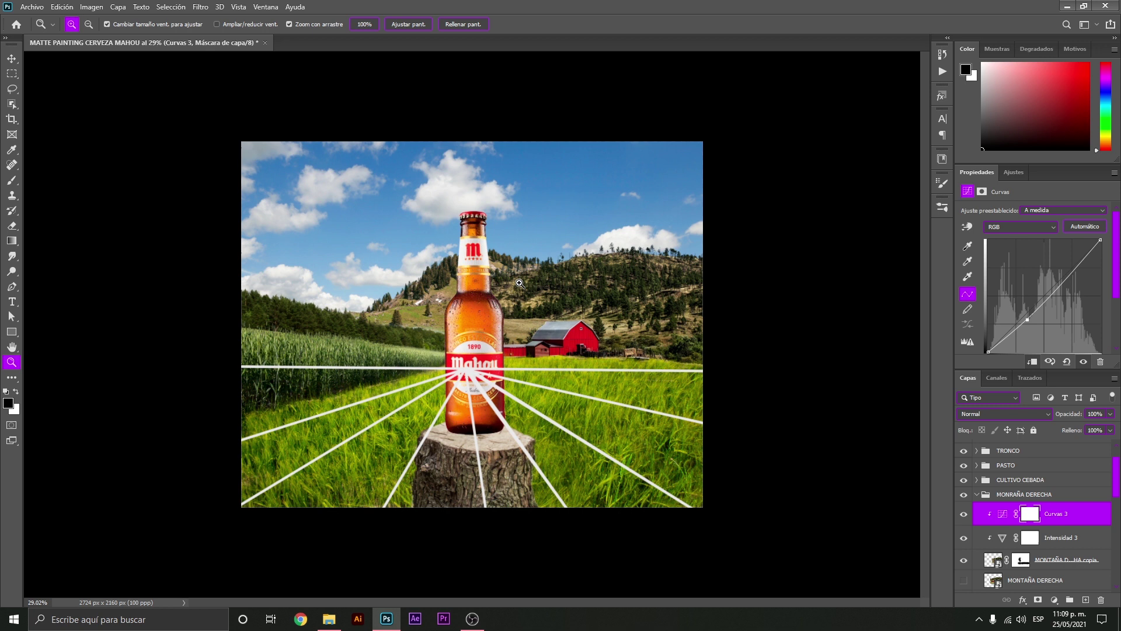
Add a clipped Levels layer dimming the right mountain's output white to 238
click(1055, 602)
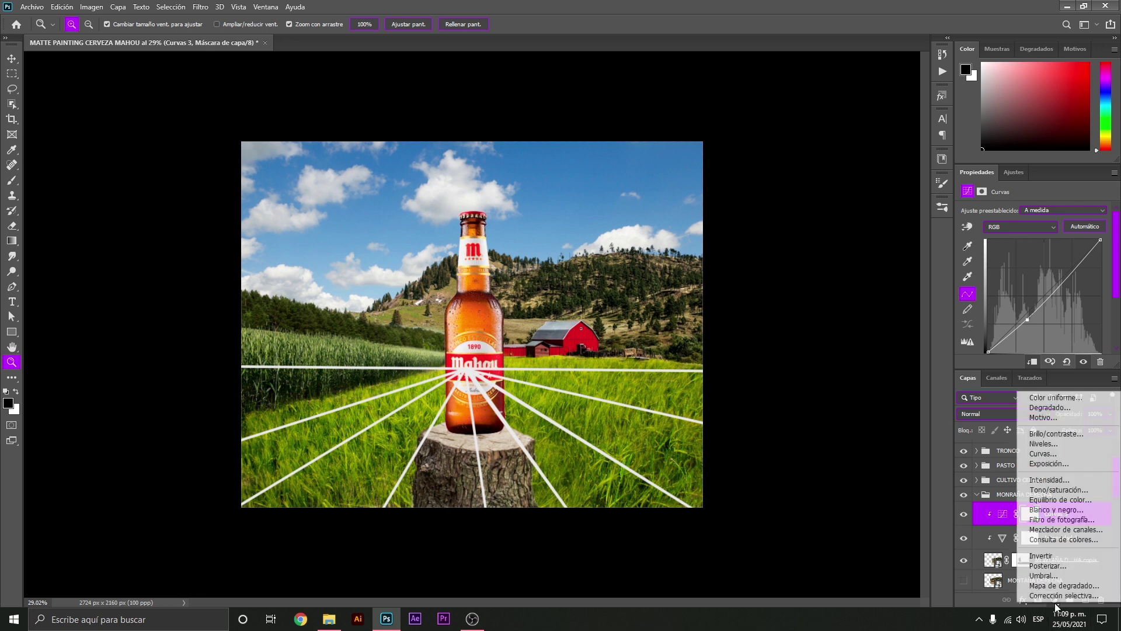
click(1051, 444)
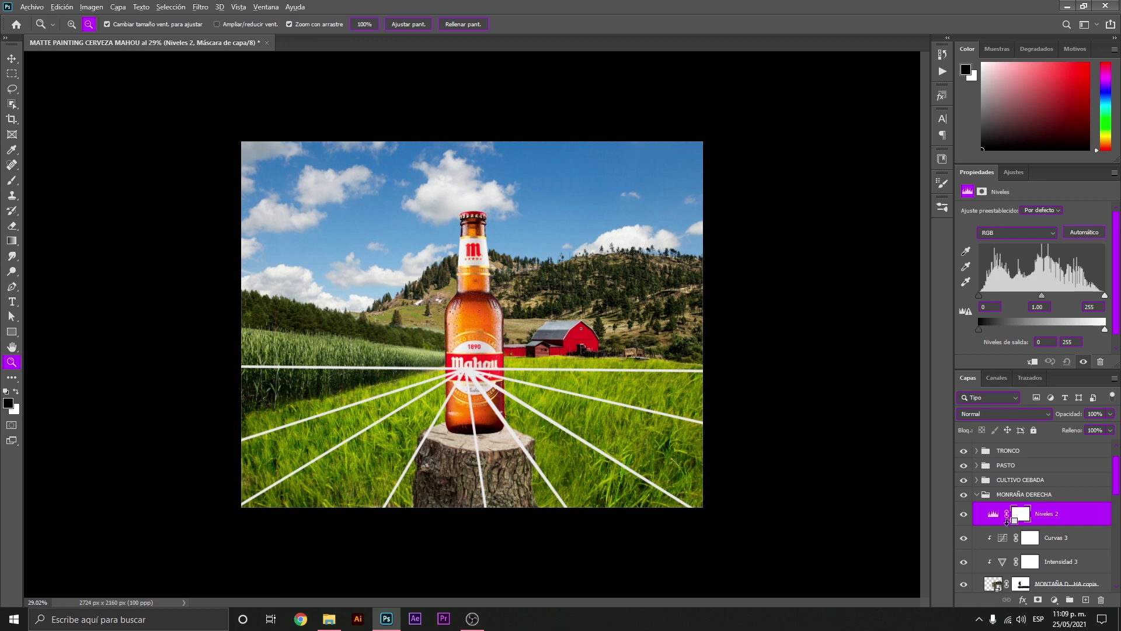
key(alt)
drag(1104, 330, 1097, 330)
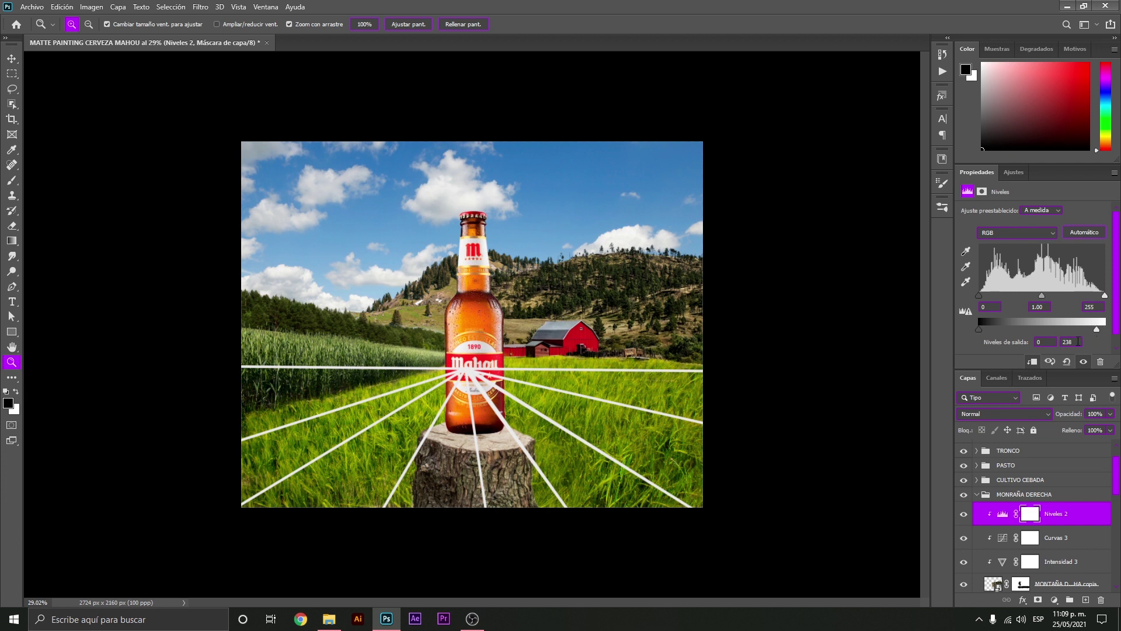
click(963, 513)
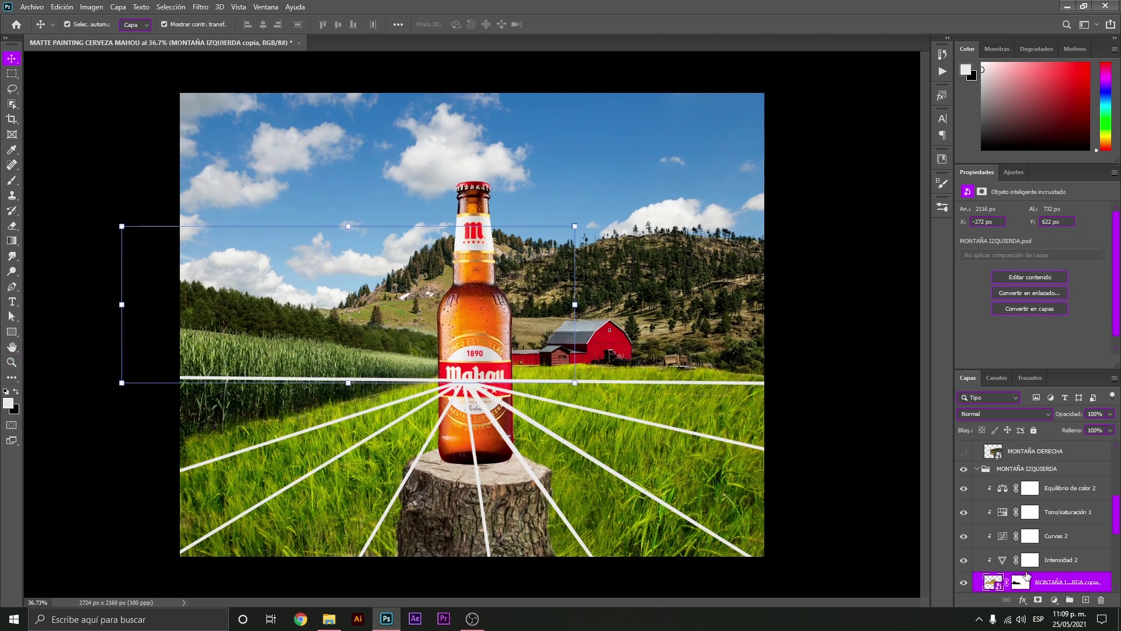
Clip a Levels layer above the left mountain's top adjustment, output white lowered to 217
scroll(1023, 576, down, 1)
click(1001, 468)
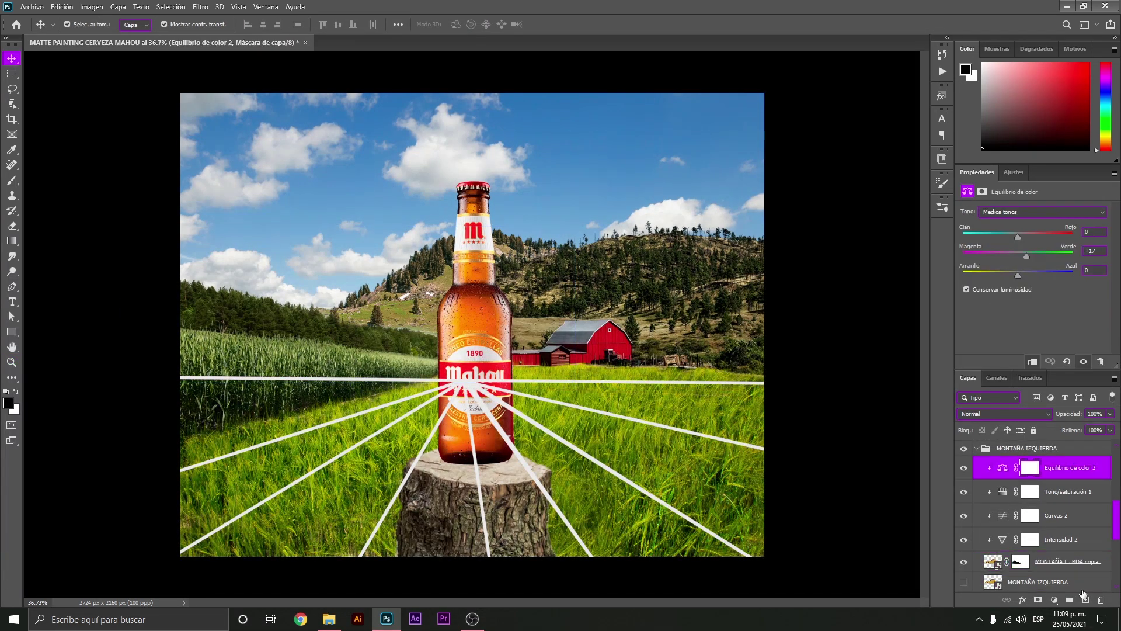
click(1055, 600)
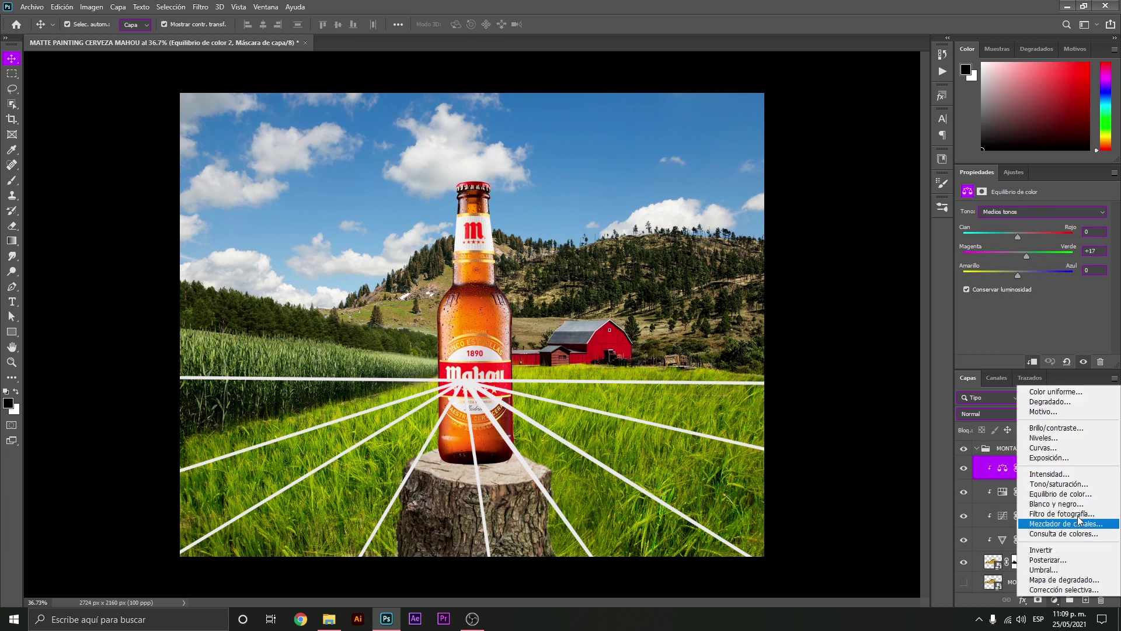
click(1044, 438)
alt+click(1004, 476)
drag(1105, 328, 1091, 330)
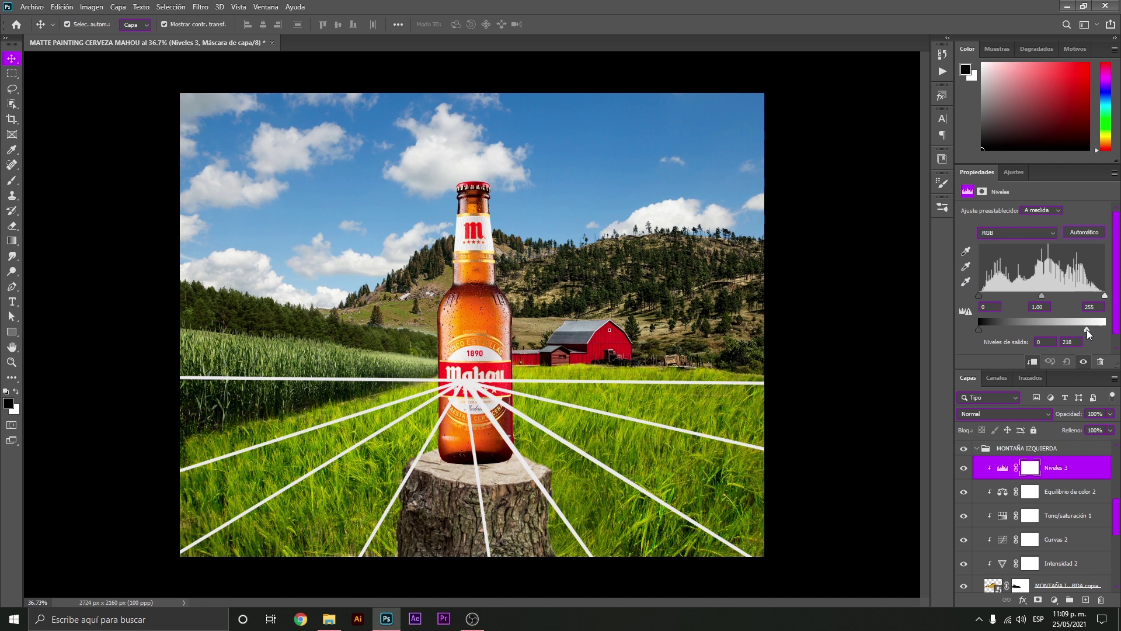
key(z)
alt+click(489, 359)
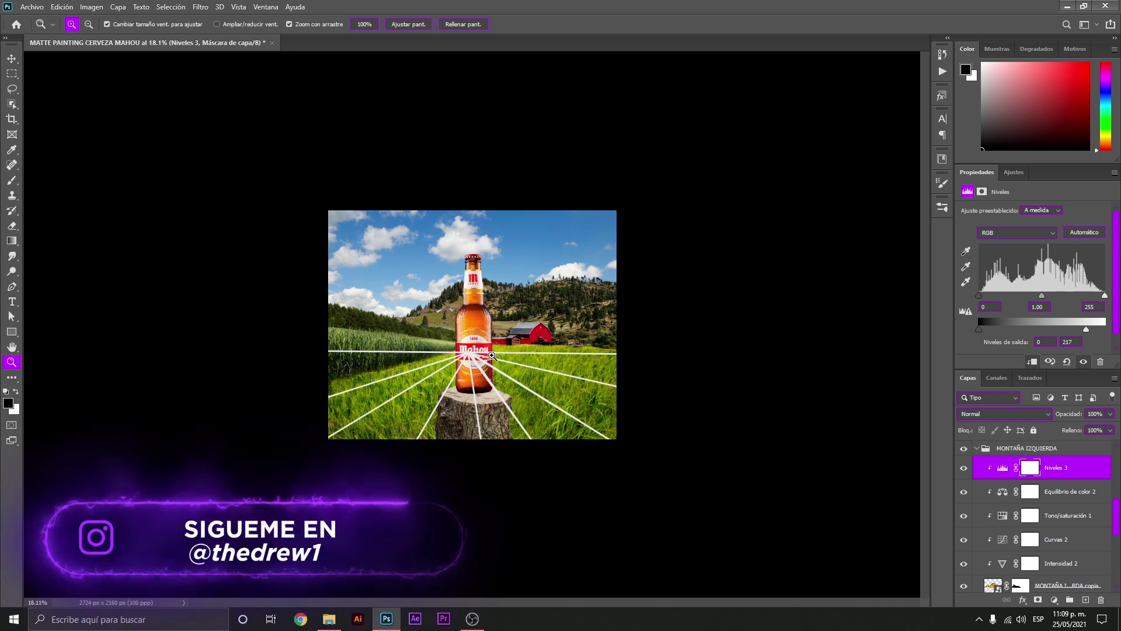
drag(473, 324, 525, 316)
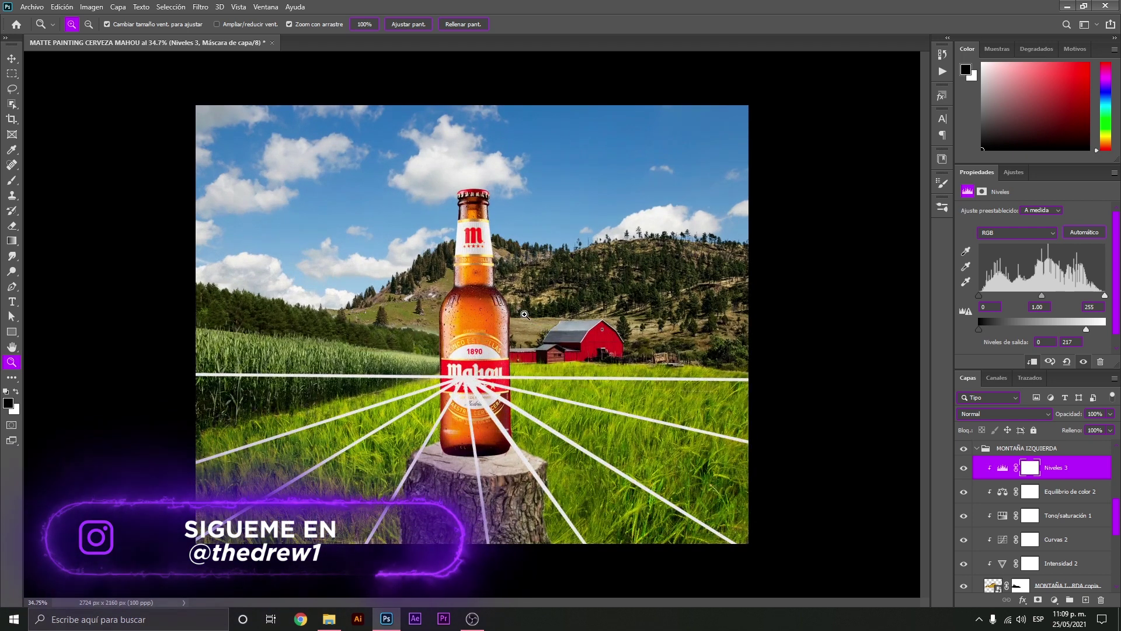
key(v)
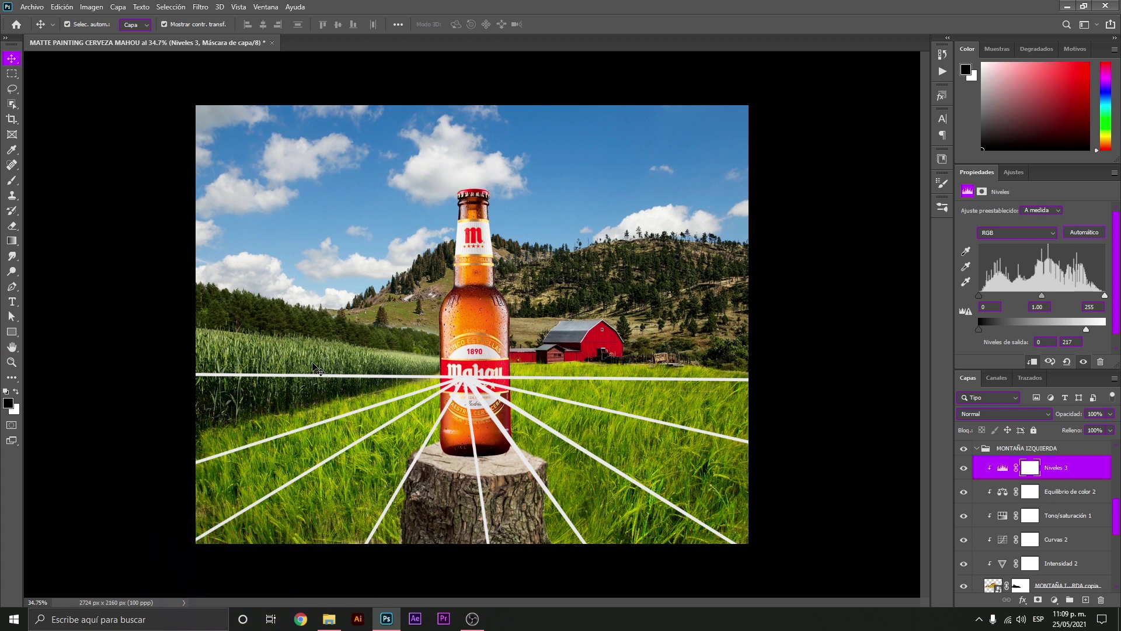
Clip an Intensidad layer at about -40 to the PASTO grass copy, then nudge the barn hillside
click(377, 459)
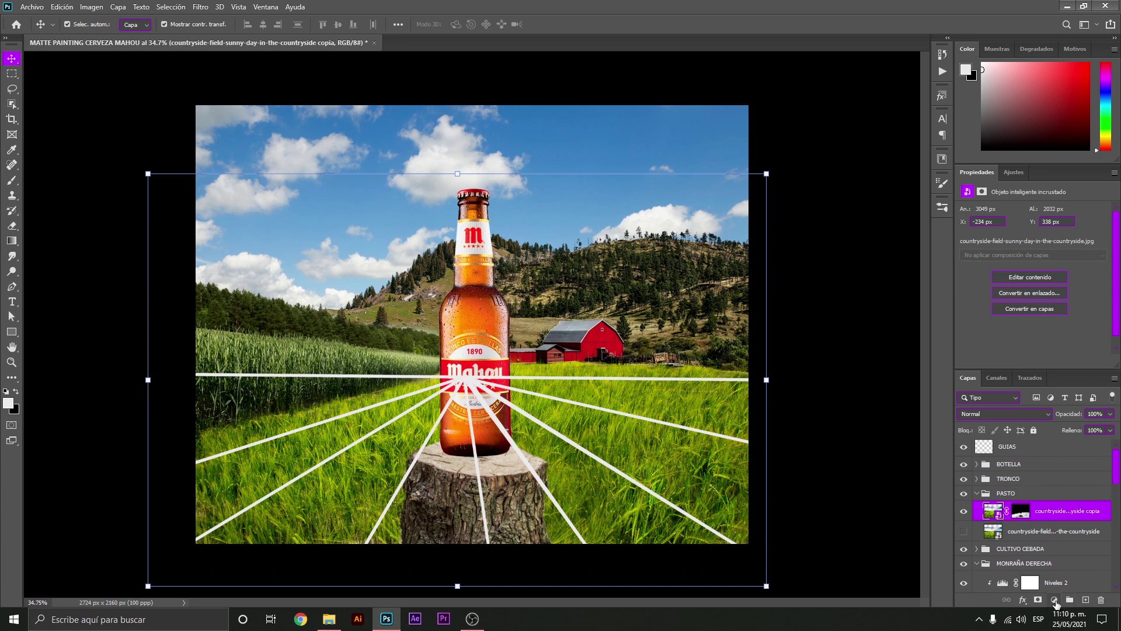
click(1056, 603)
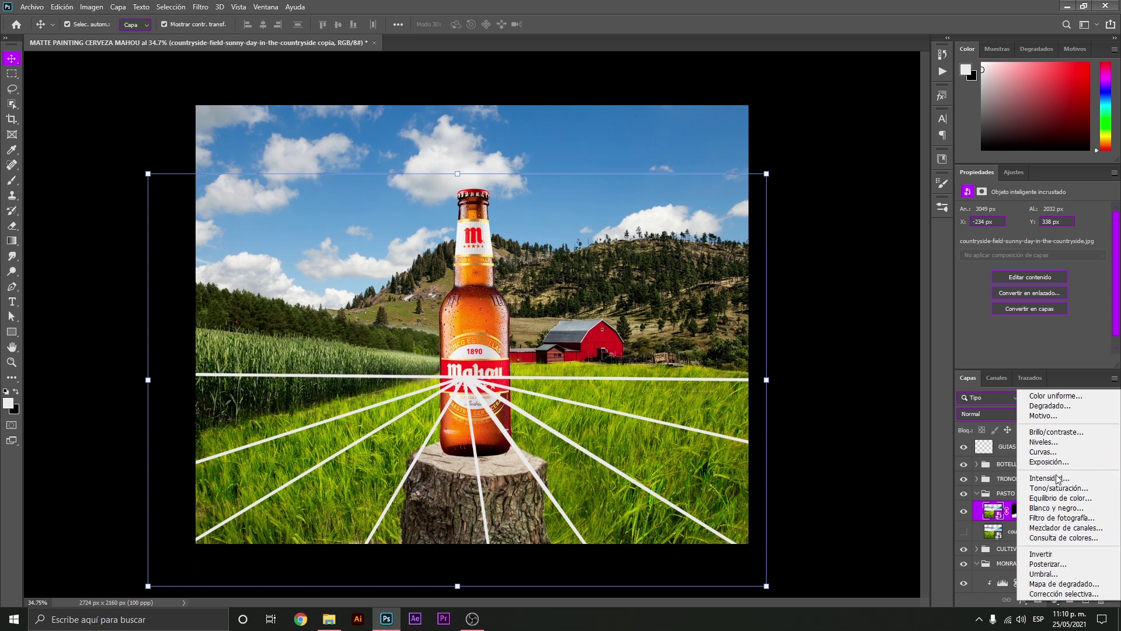
click(1050, 478)
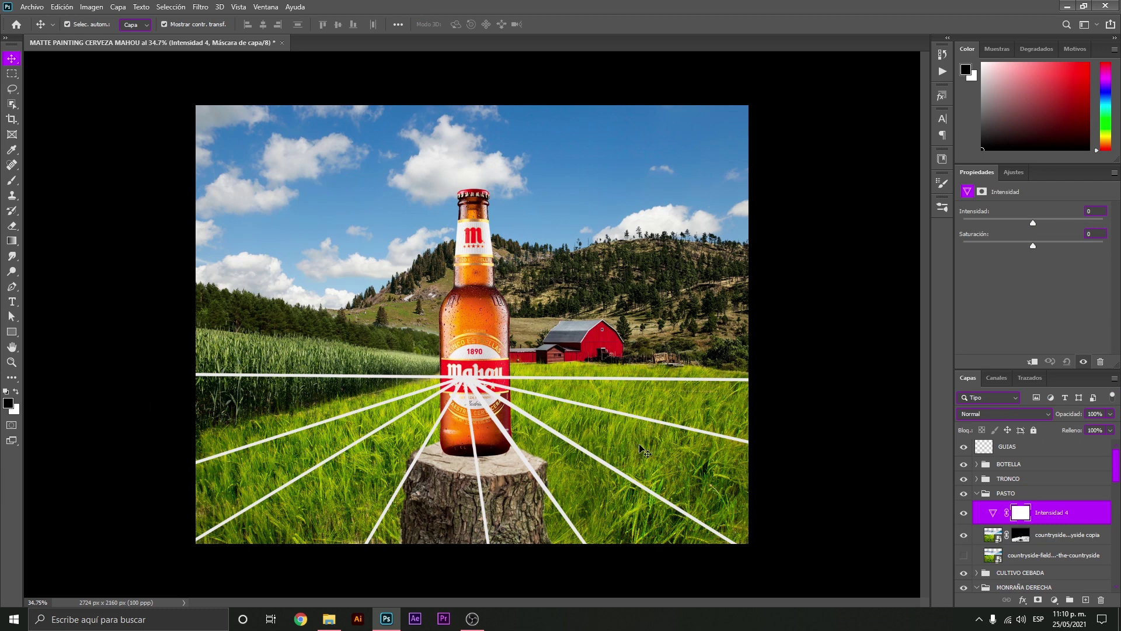
alt+click(1003, 520)
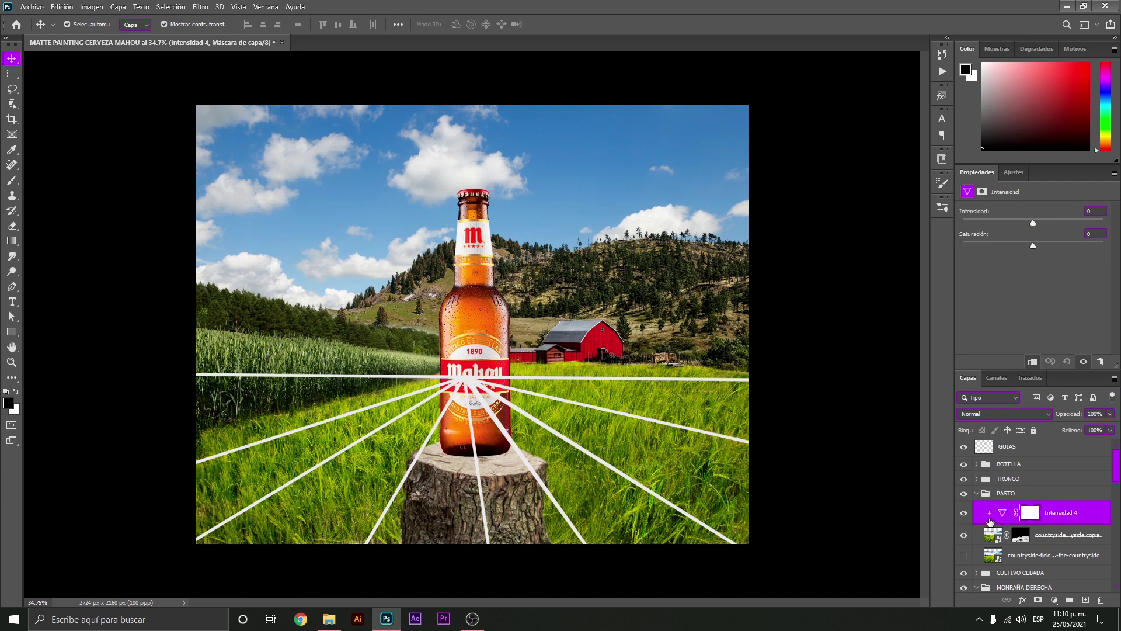
drag(1032, 222, 996, 225)
drag(963, 222, 1000, 223)
drag(590, 269, 544, 268)
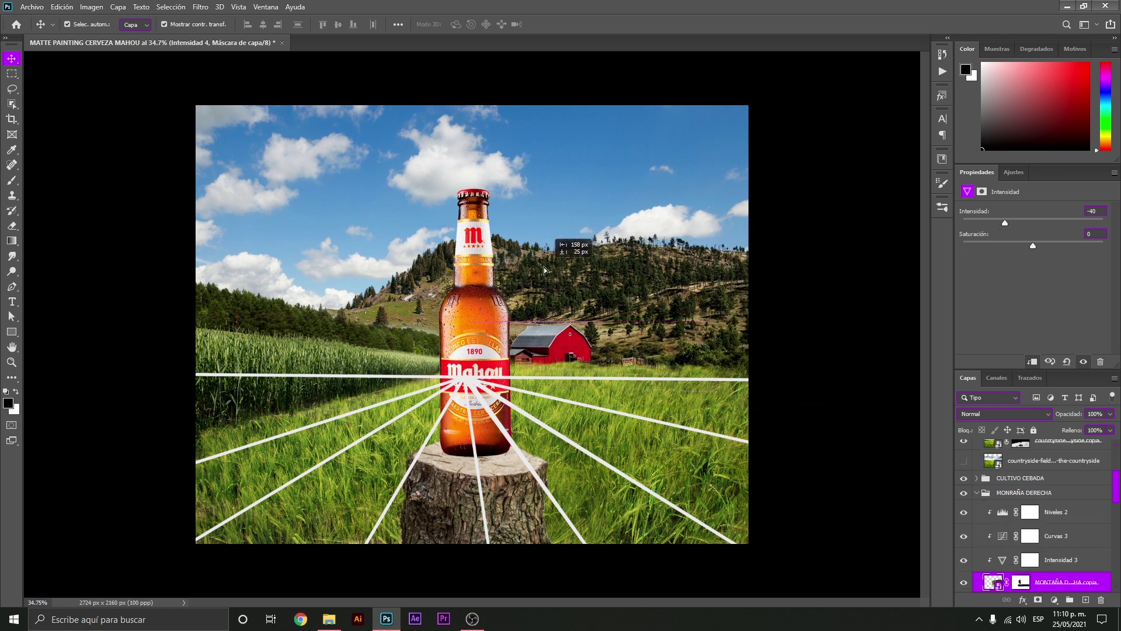
Select CULTIVO DE TRIGO copia and raise it about 53 px
click(824, 199)
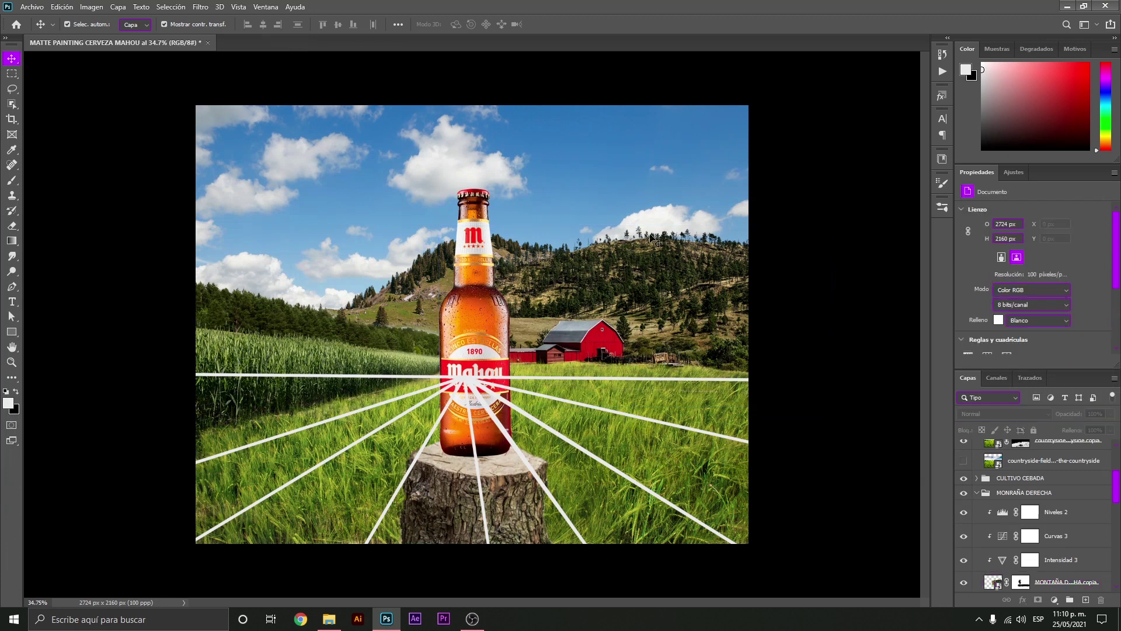
key(z)
alt+click(538, 242)
drag(464, 347, 513, 340)
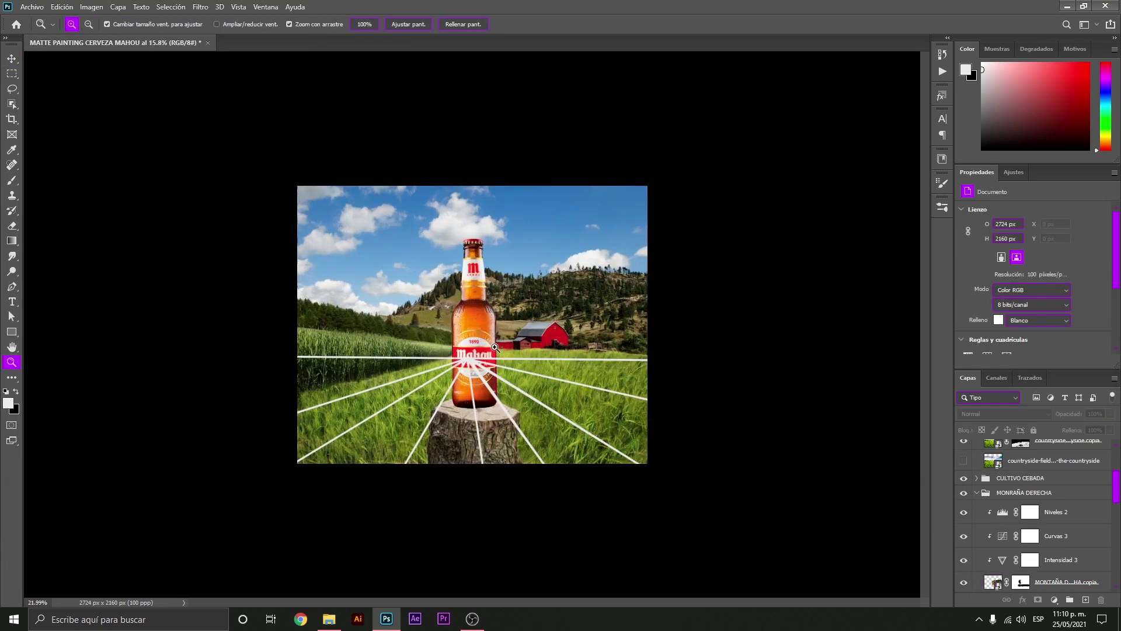
key(v)
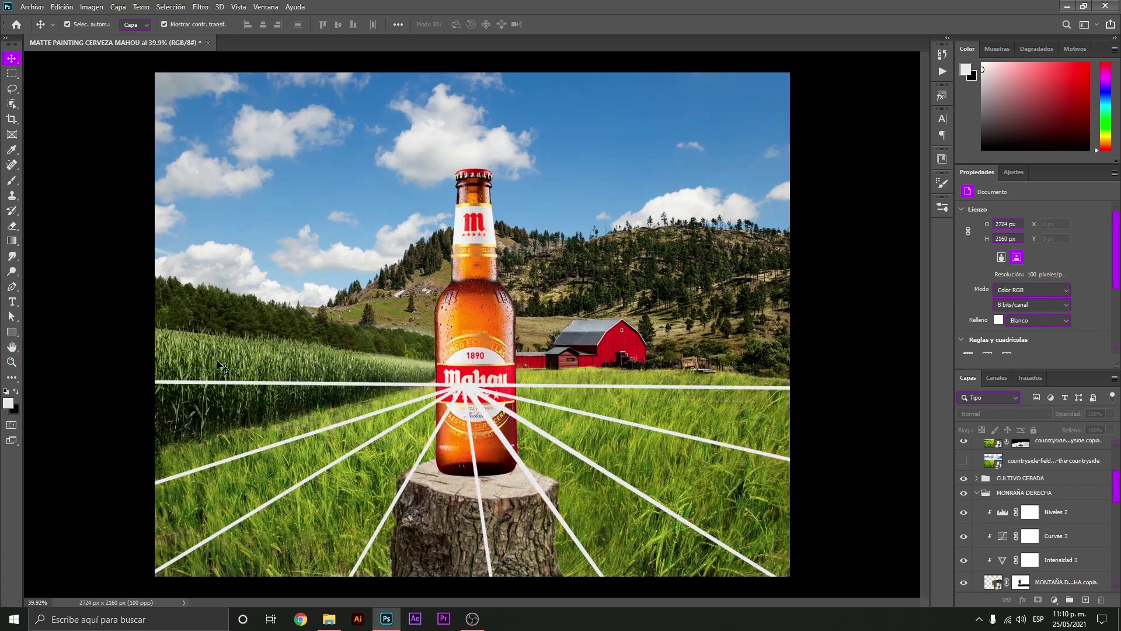
click(219, 365)
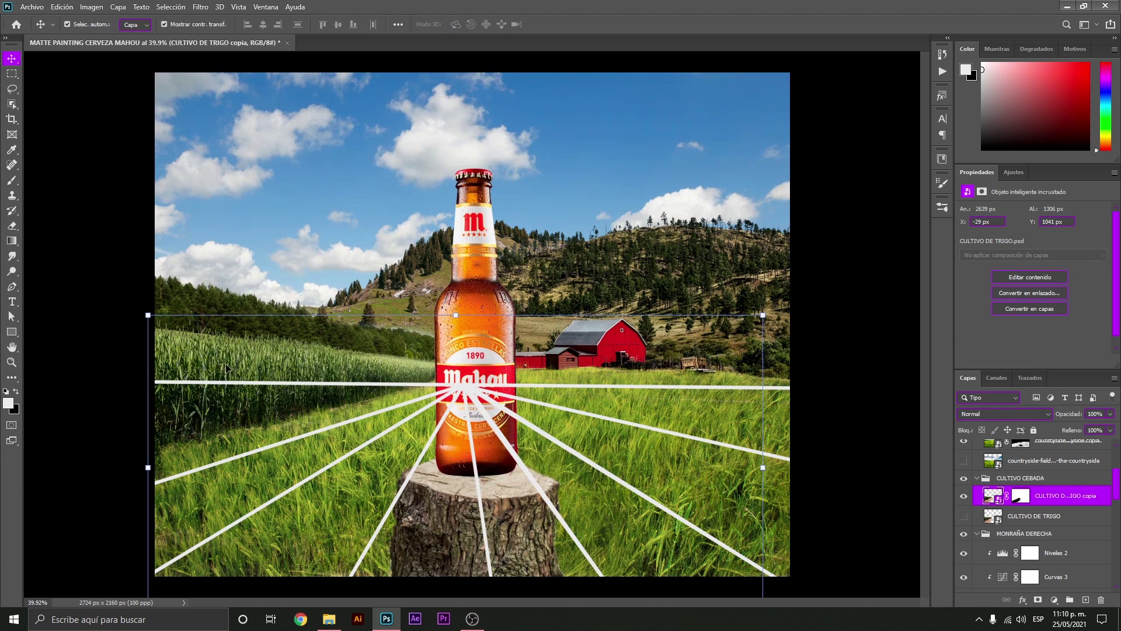
click(111, 372)
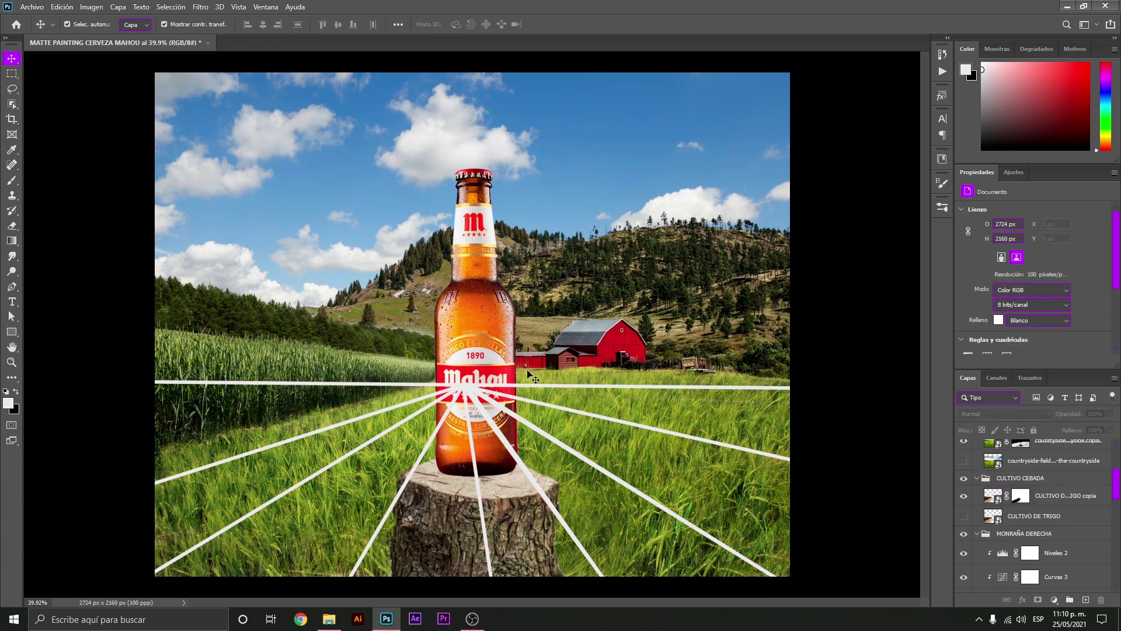
drag(365, 375, 362, 366)
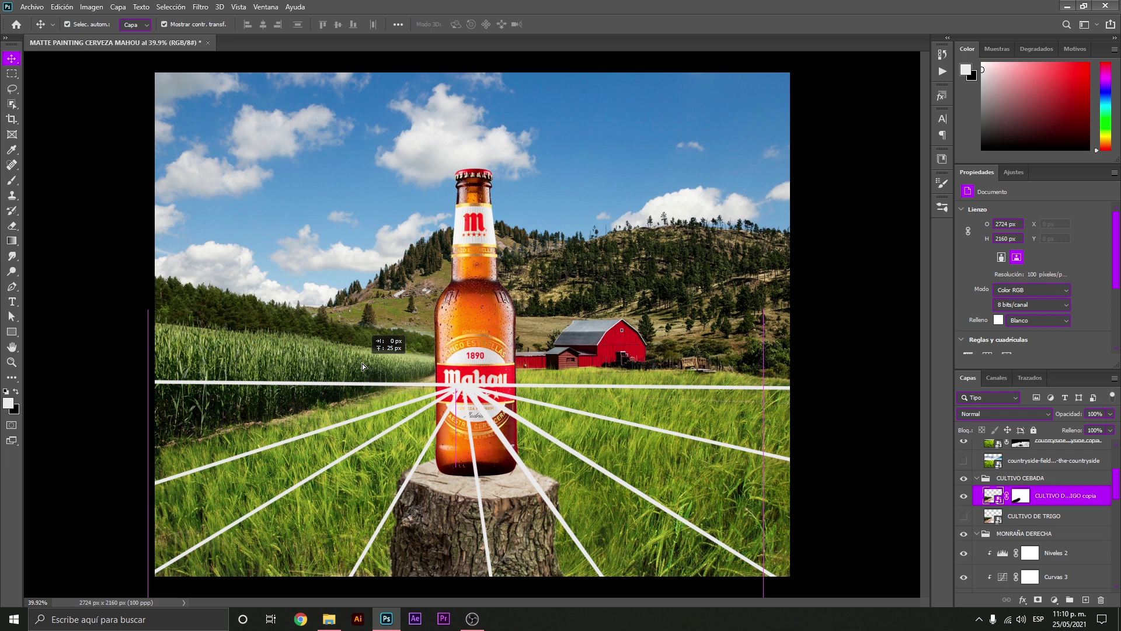
drag(362, 364, 361, 358)
Skew the wheat field's right side down about 2.1° with Free Transform and commit
key(ctrl+t)
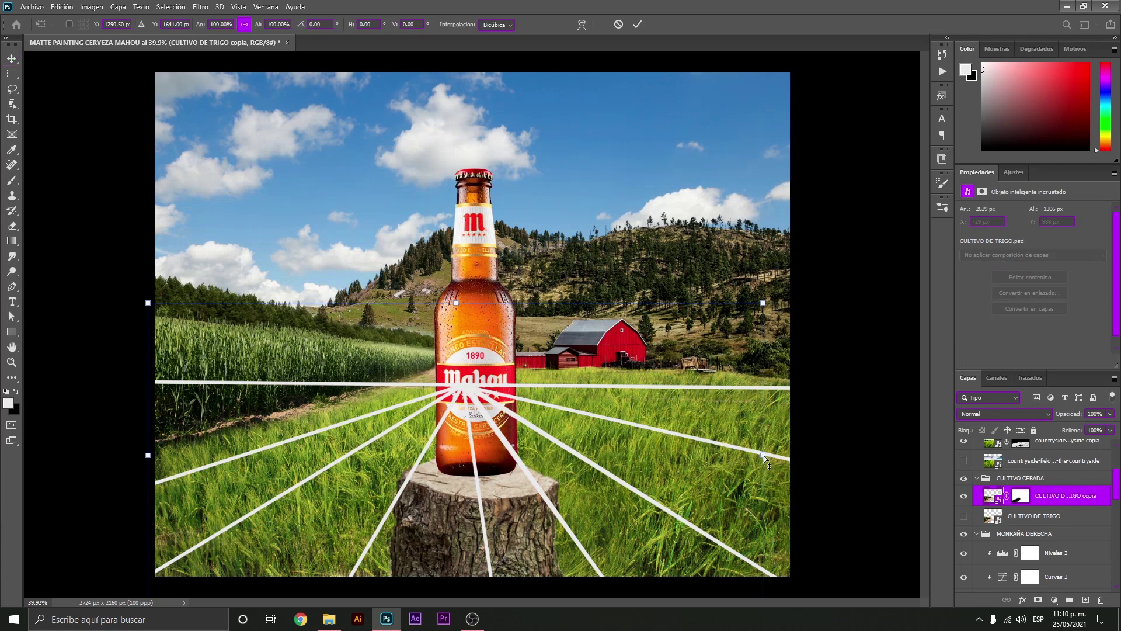
drag(764, 455, 764, 476)
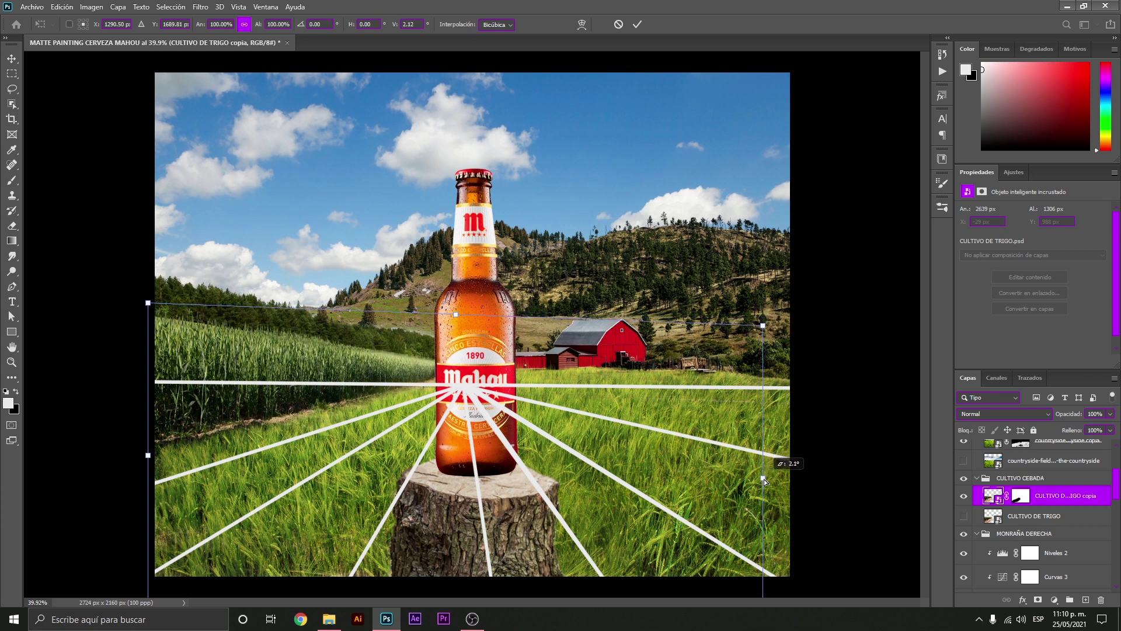
key(Return)
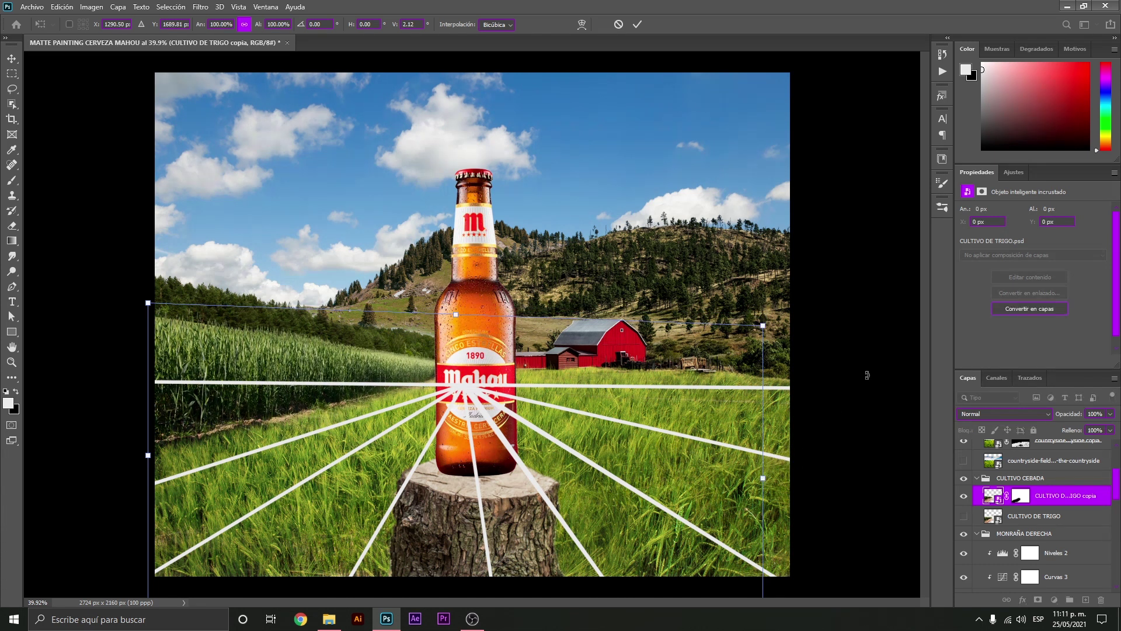
key(z)
drag(492, 366, 452, 357)
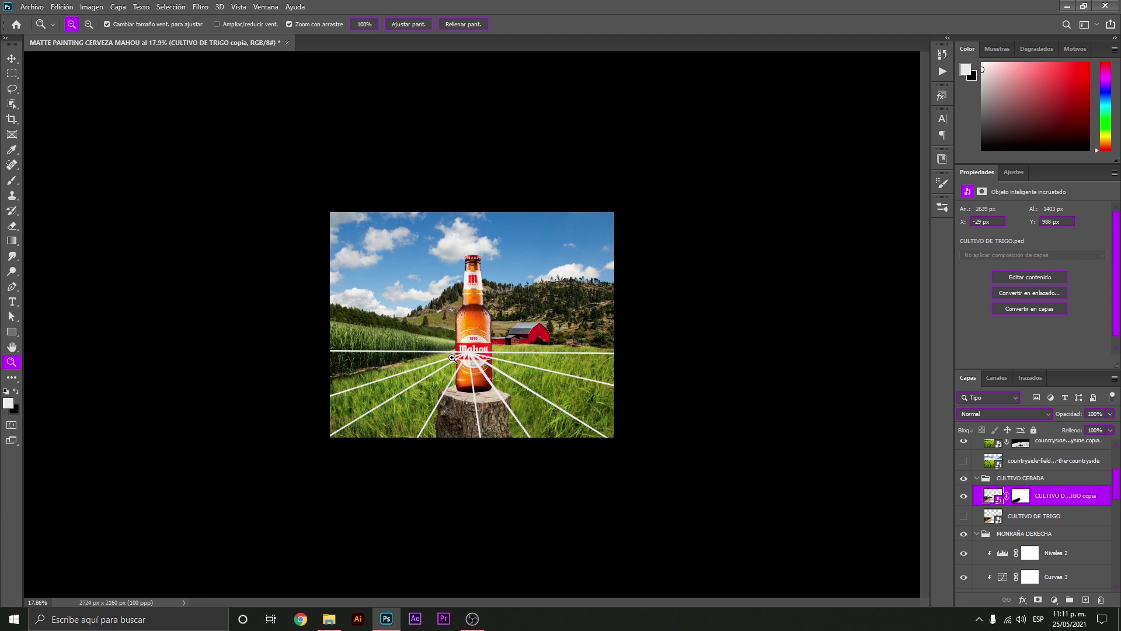
drag(430, 363, 479, 355)
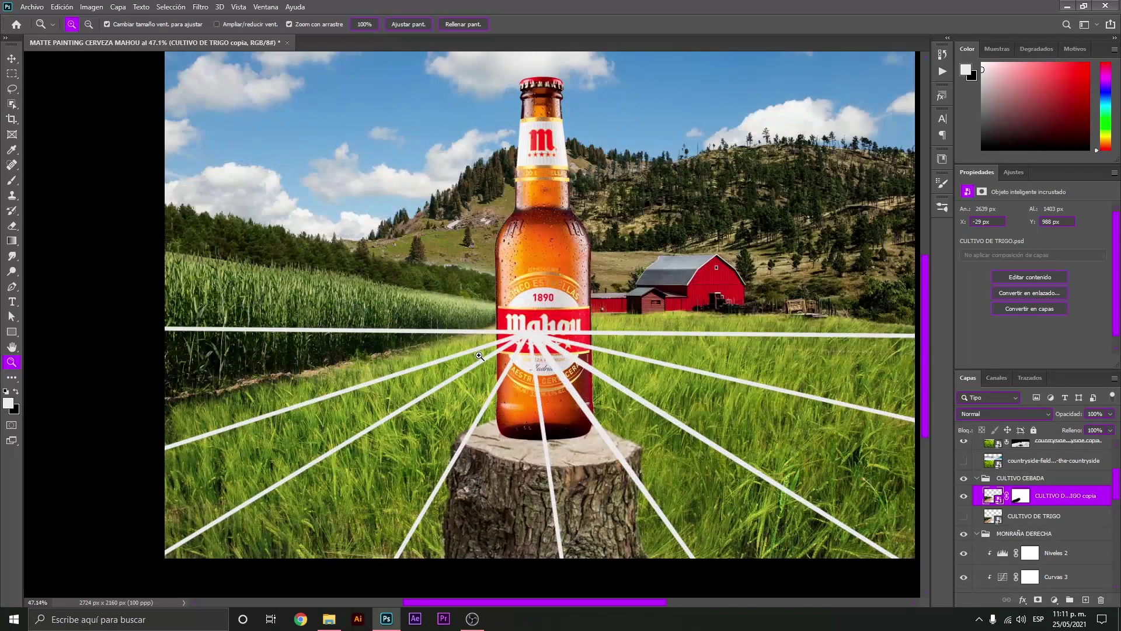
key(v)
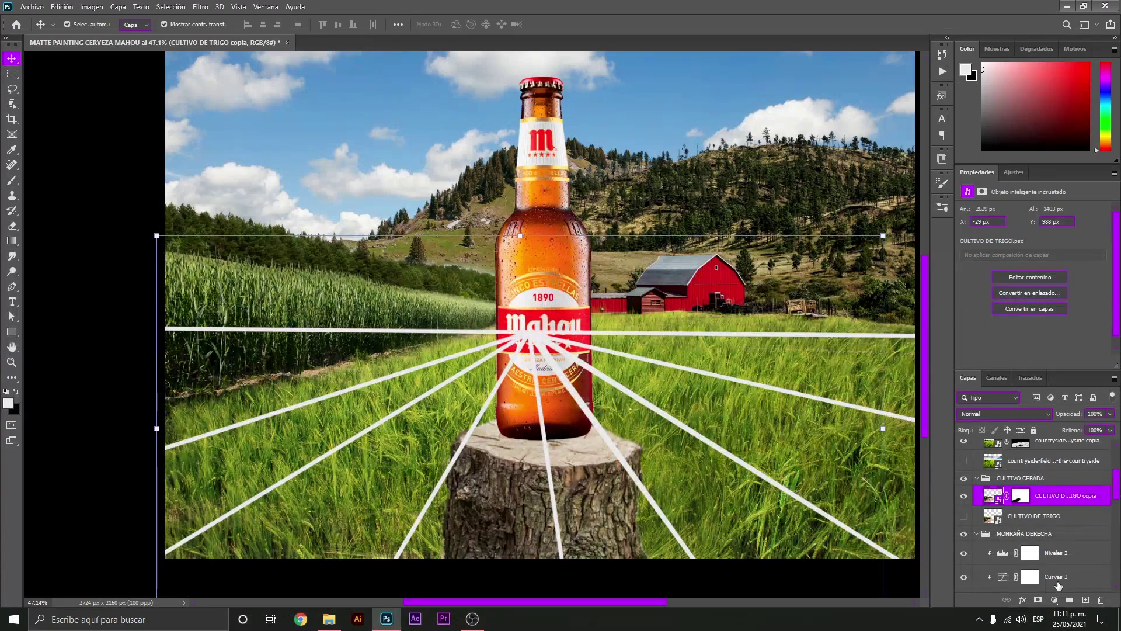
Add a clipped Intensidad layer lowering the wheat field's vibrance to -10
click(1053, 600)
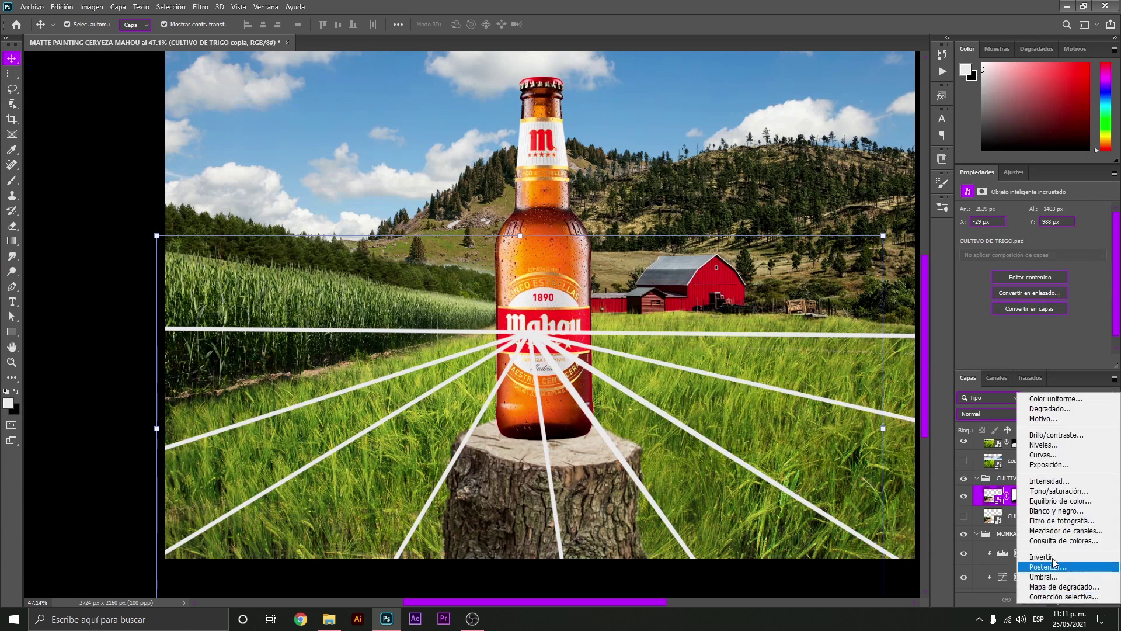
click(1056, 480)
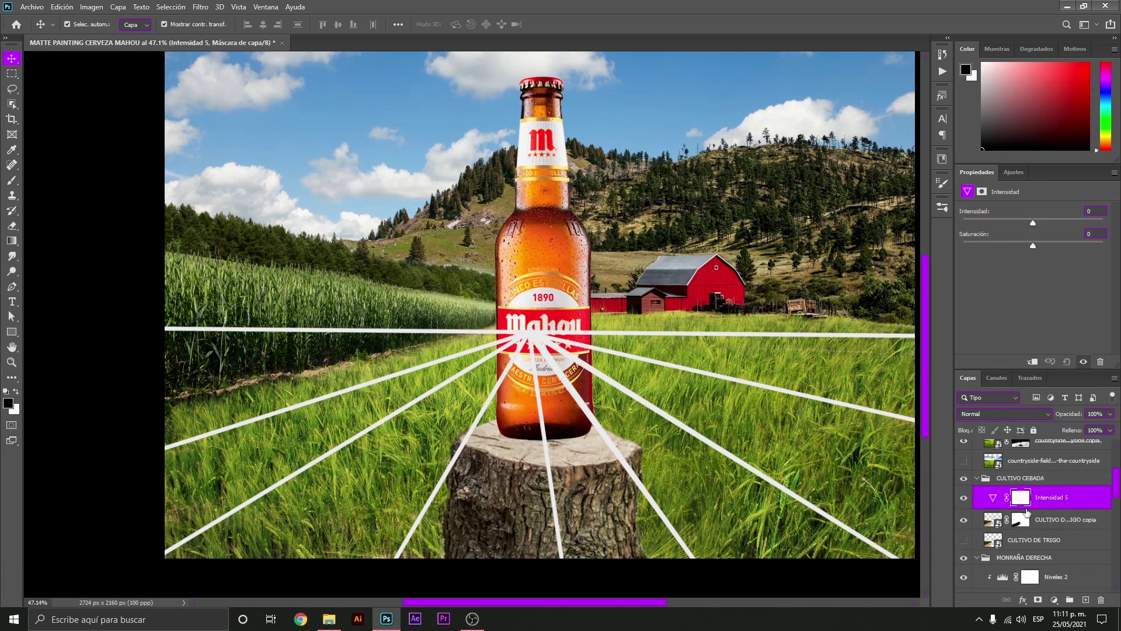
alt+click(1014, 508)
drag(1033, 223, 1018, 223)
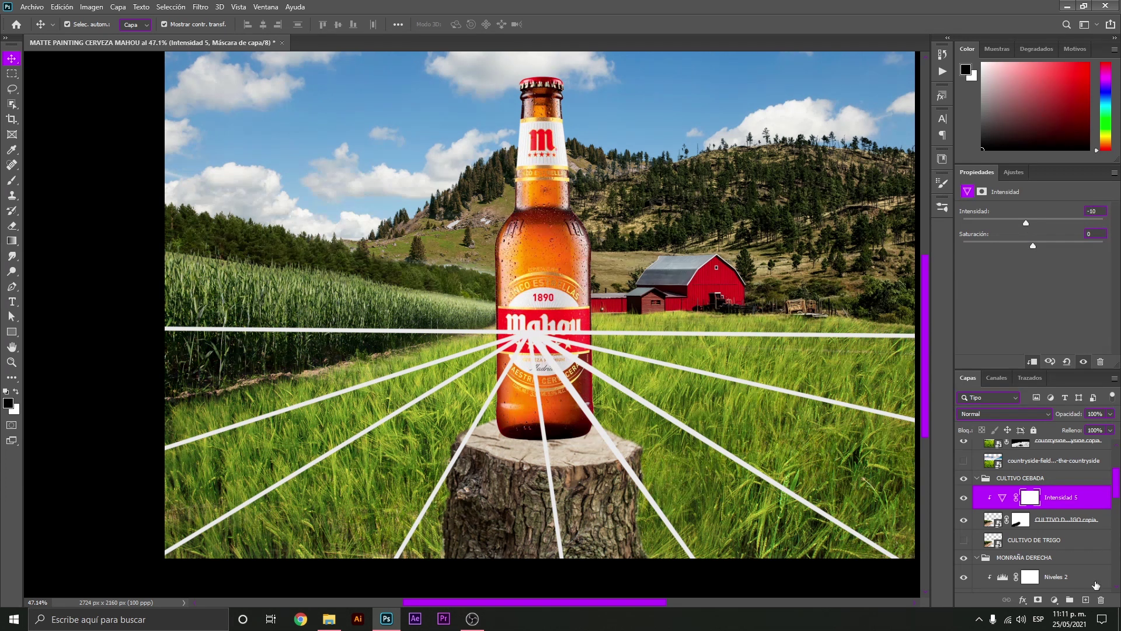
Add a clipped Curvas layer bending the curve down to darken the wheat field
click(1055, 600)
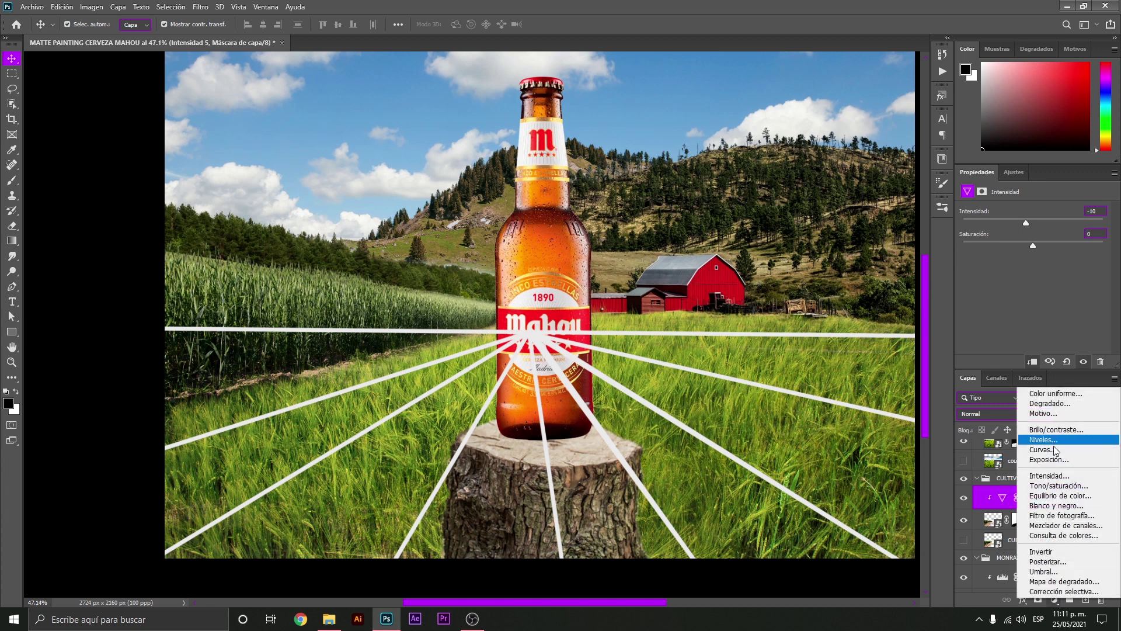
click(1056, 448)
alt+click(1002, 508)
click(1027, 313)
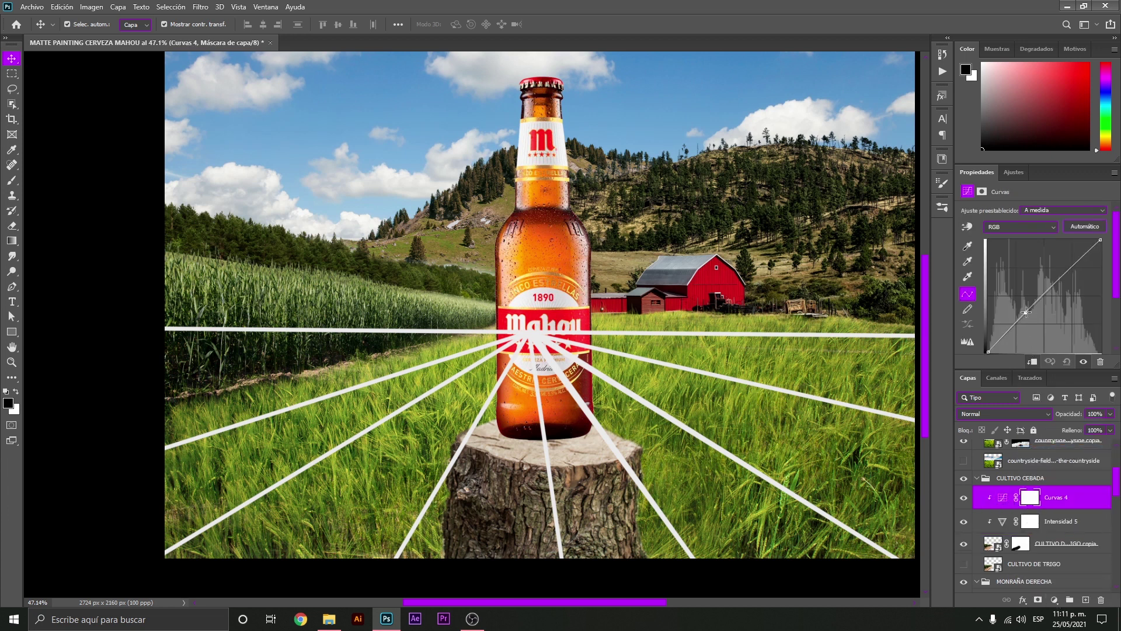
drag(1026, 313, 1027, 314)
click(965, 498)
click(964, 499)
click(964, 499)
key(z)
alt+click(505, 360)
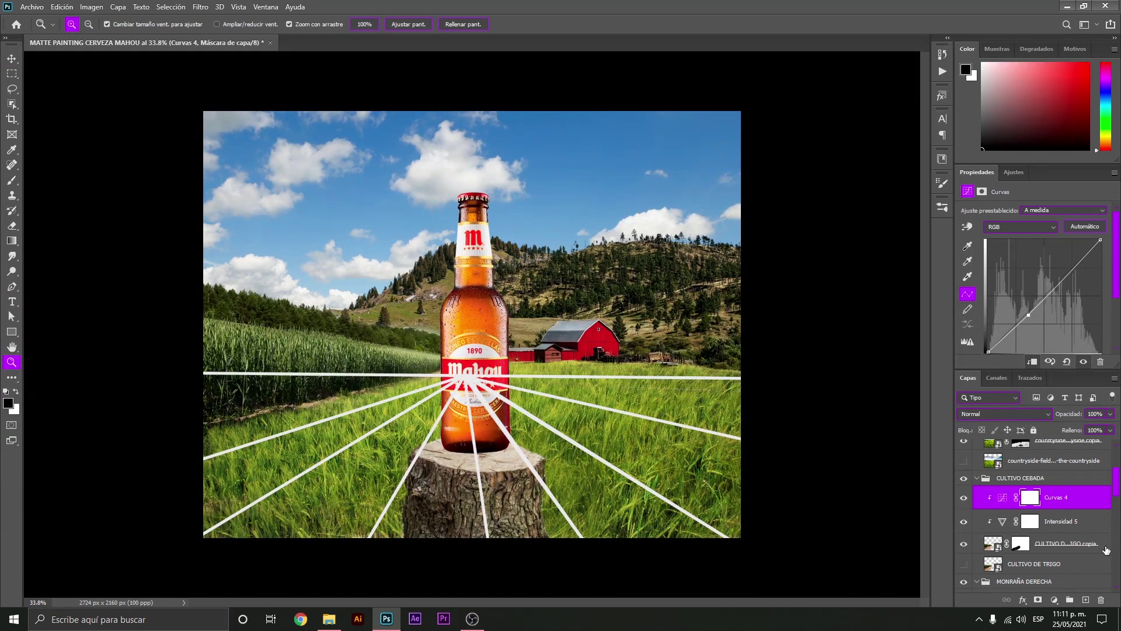
Clip a colorized Hue/Saturation layer to the wheat-field copy at hue 44, saturation 34
click(1054, 601)
click(1052, 487)
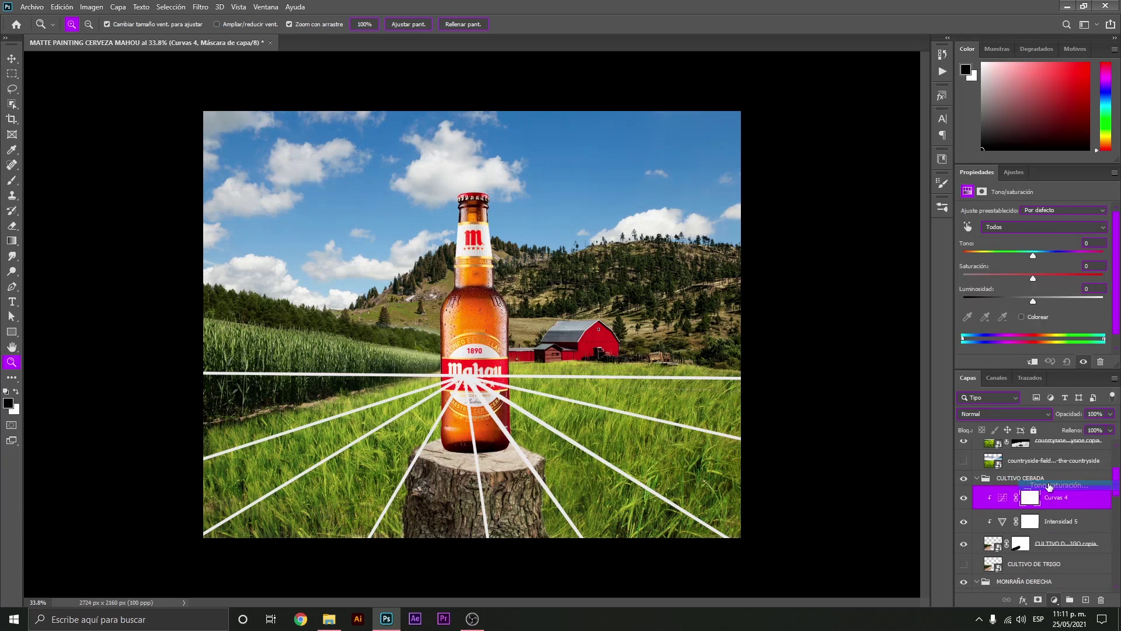
alt+click(1011, 507)
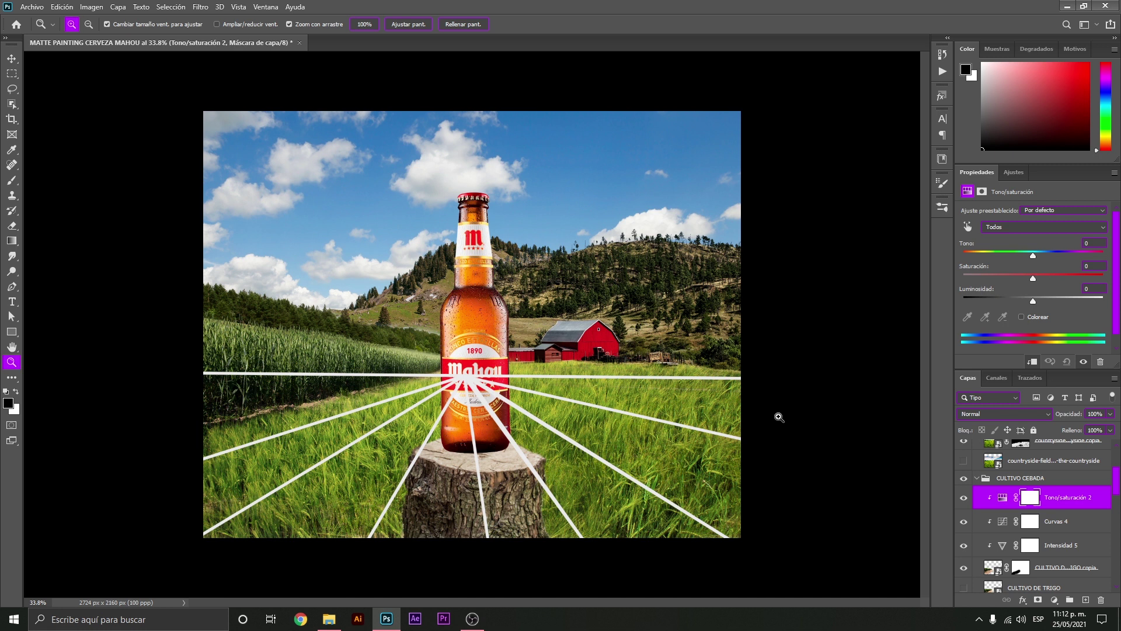
click(1020, 317)
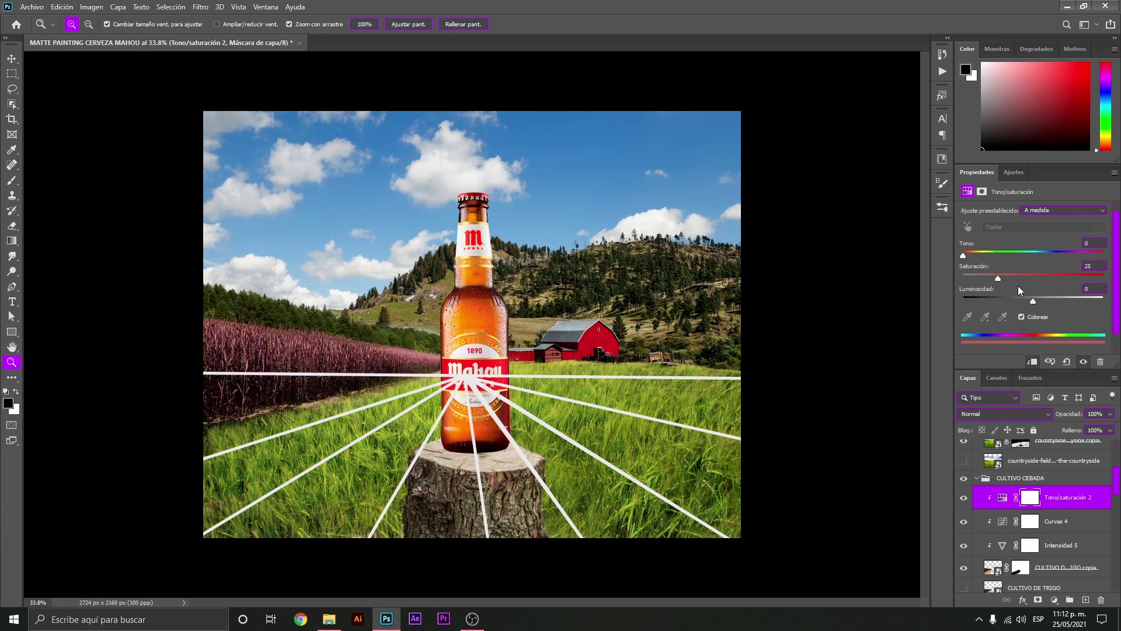
drag(963, 256, 1018, 279)
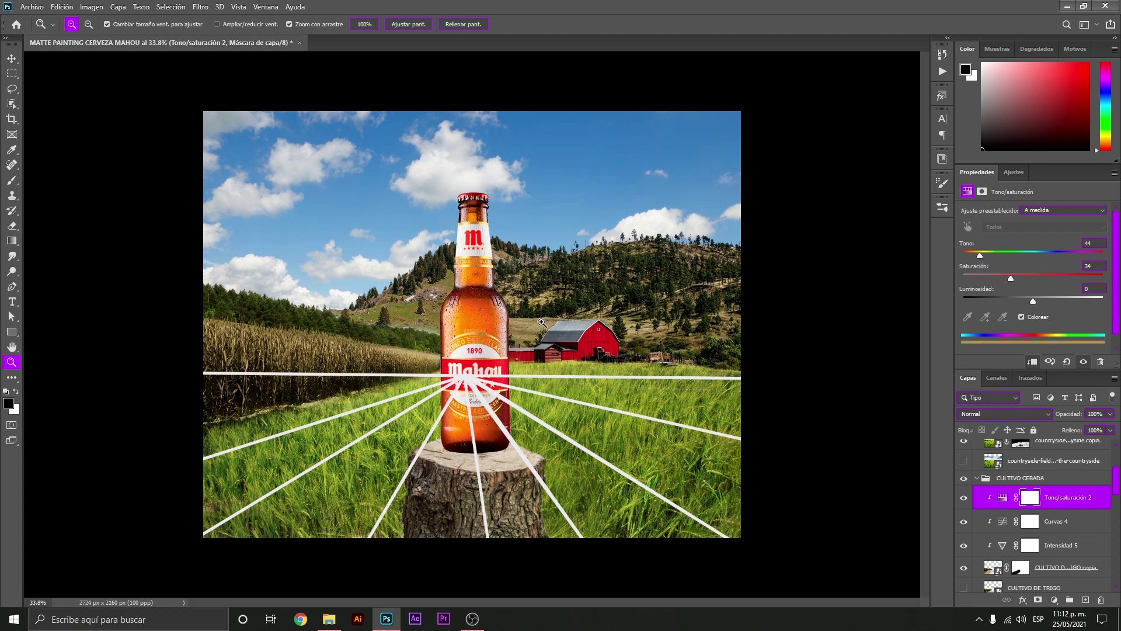
drag(472, 326, 380, 373)
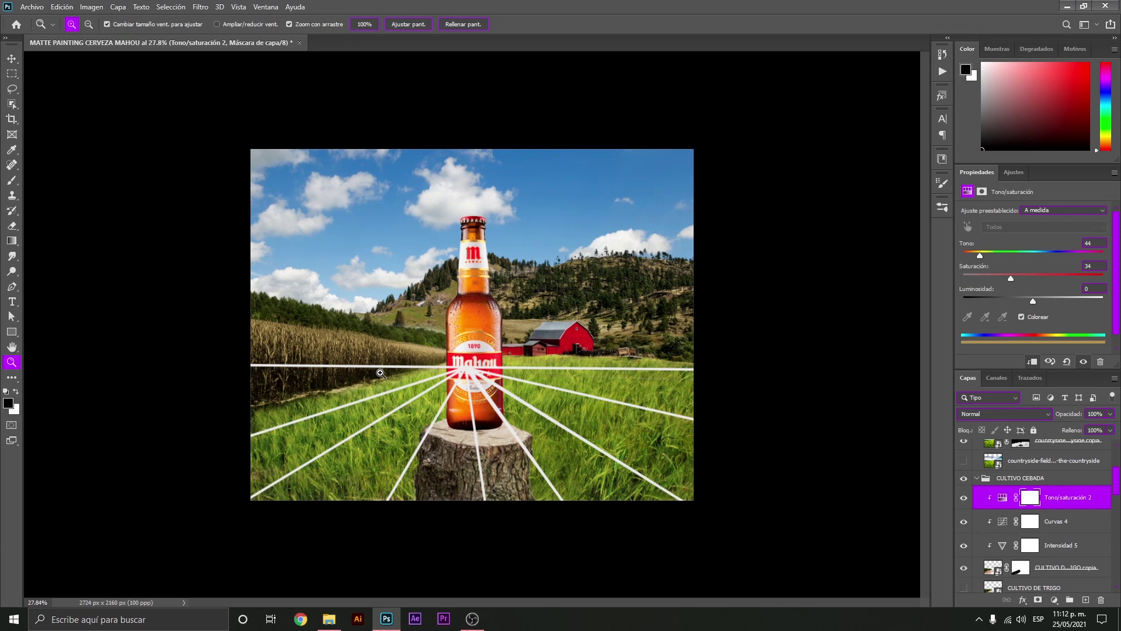
key(ctrl+2)
key(x)
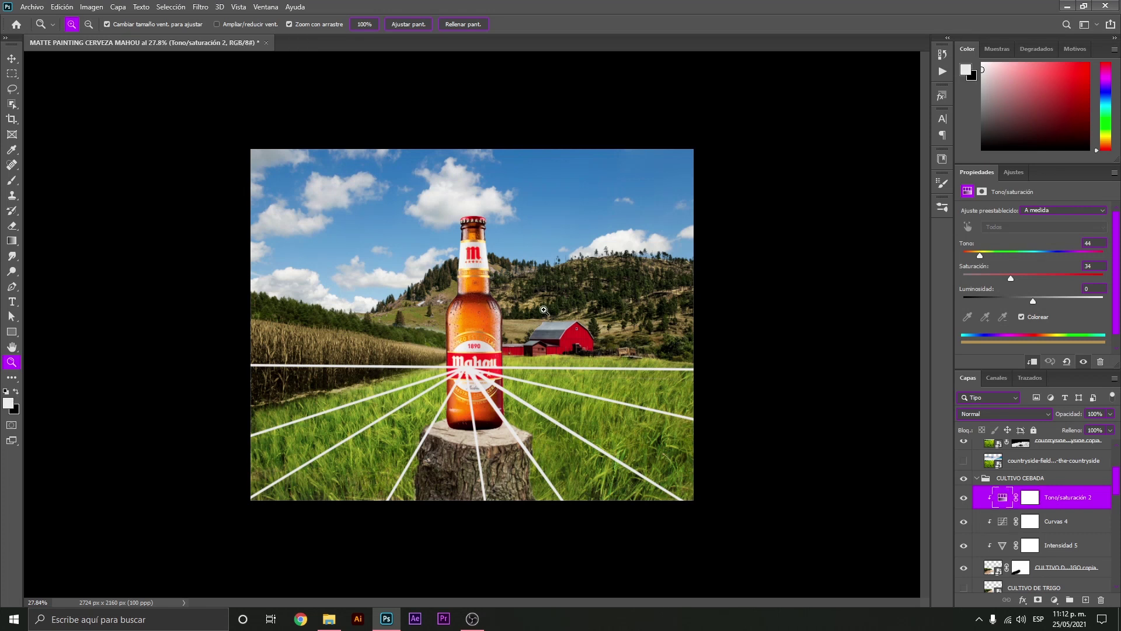
key(v)
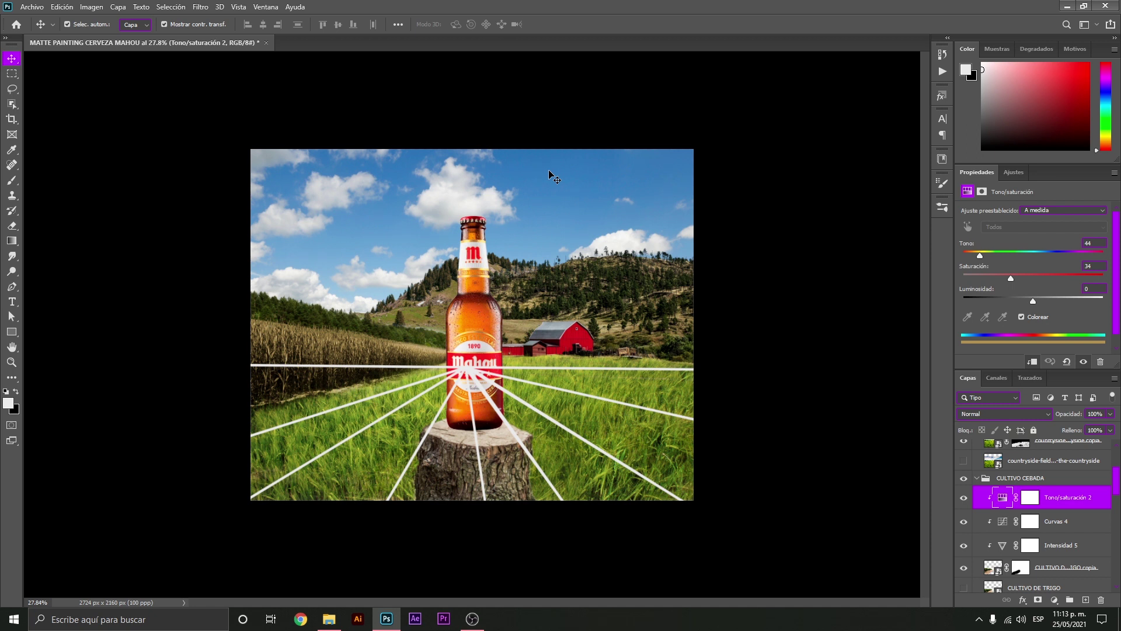
Add a Hue/Saturation layer above Equilibrio de color 1 and lower the Blues saturation to about -29
click(549, 169)
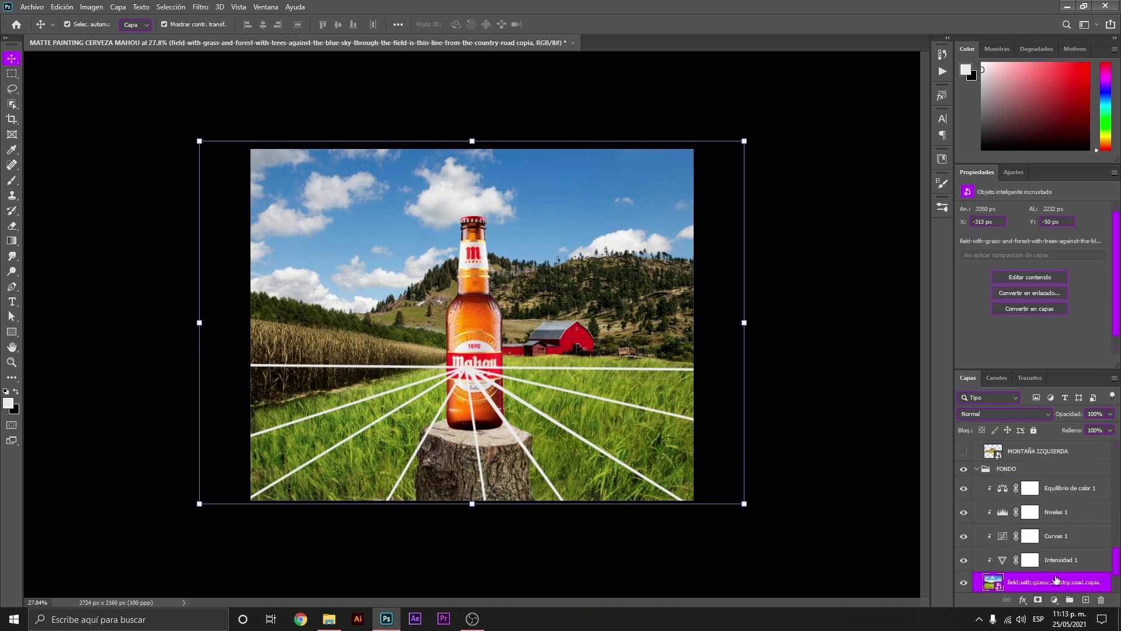
click(1002, 492)
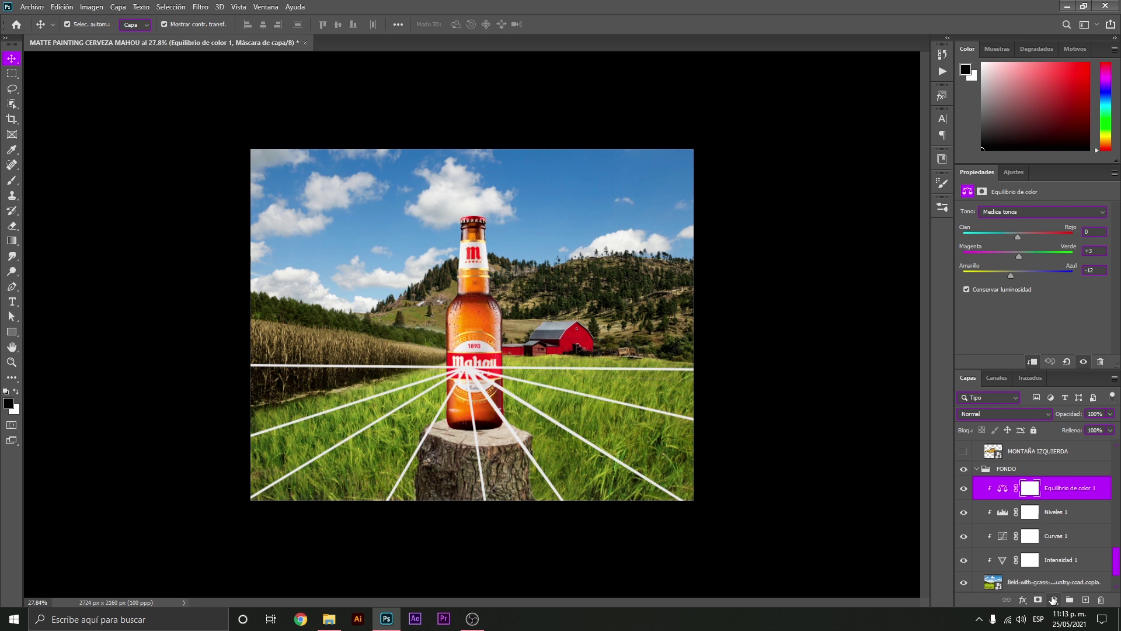
click(1053, 599)
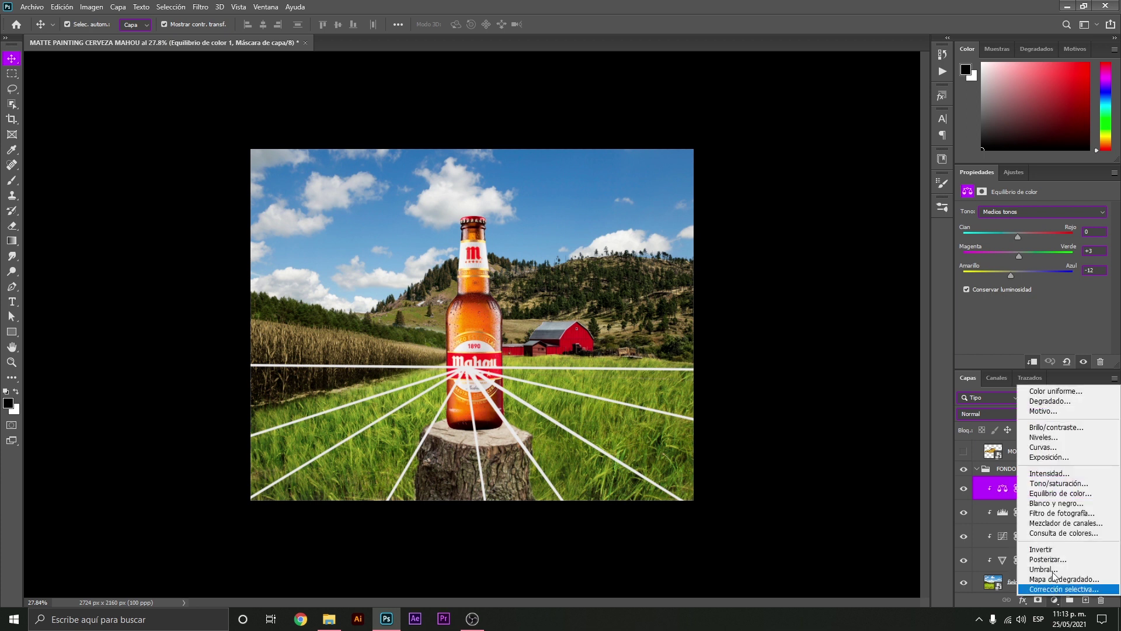
click(1055, 483)
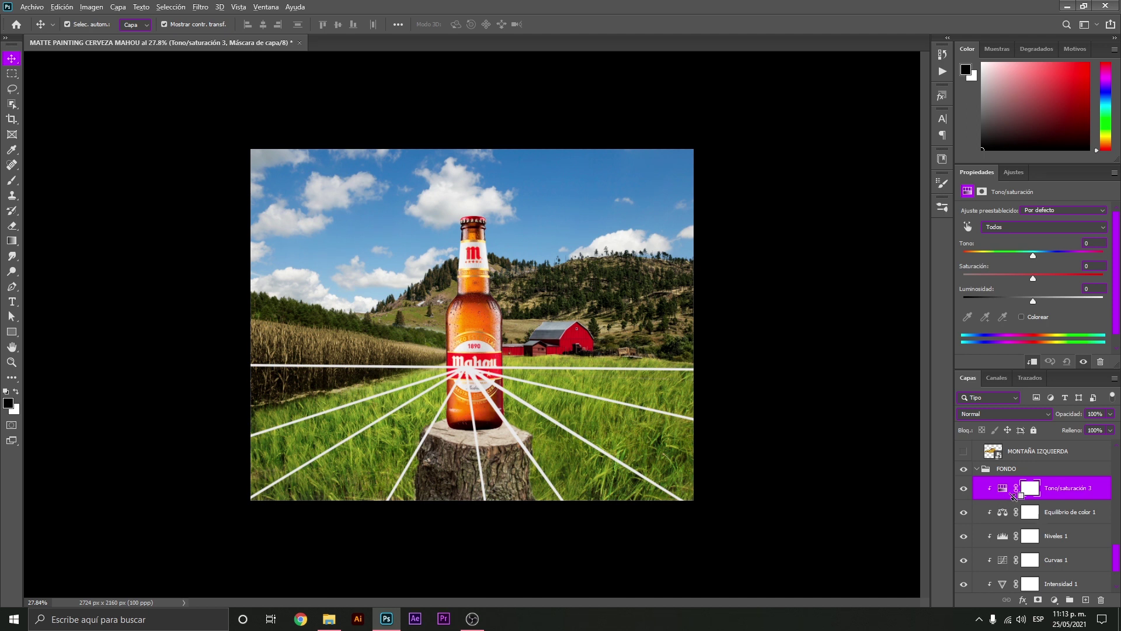
key(alt)
click(967, 227)
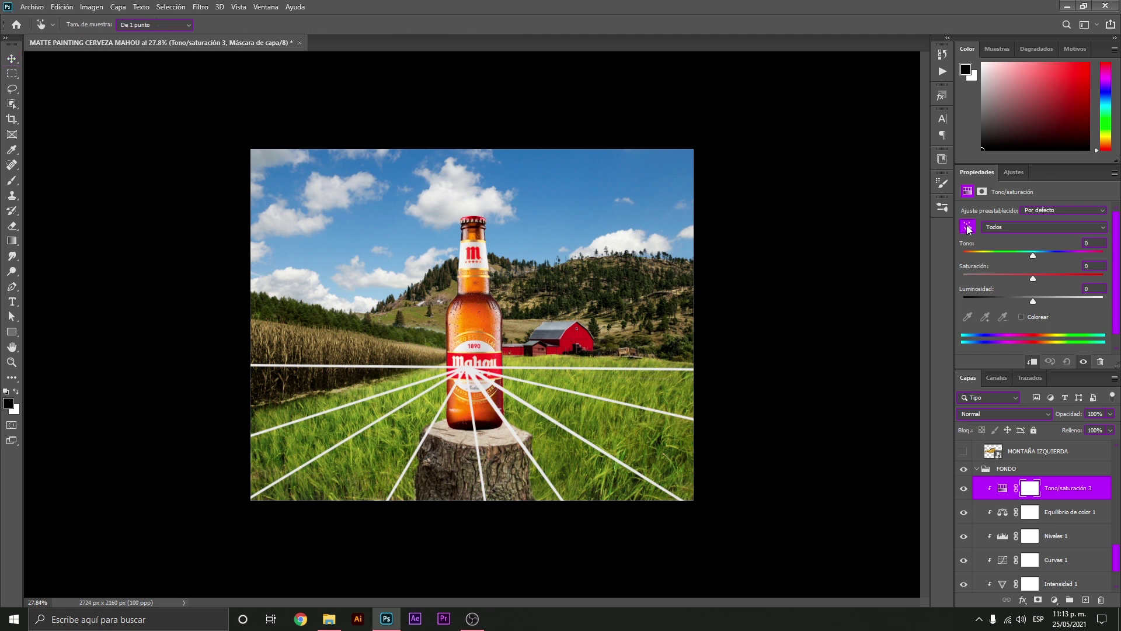
click(534, 168)
mouse_move(1032, 277)
mouse_down()
mouse_move(957, 276)
mouse_move(1007, 288)
mouse_up()
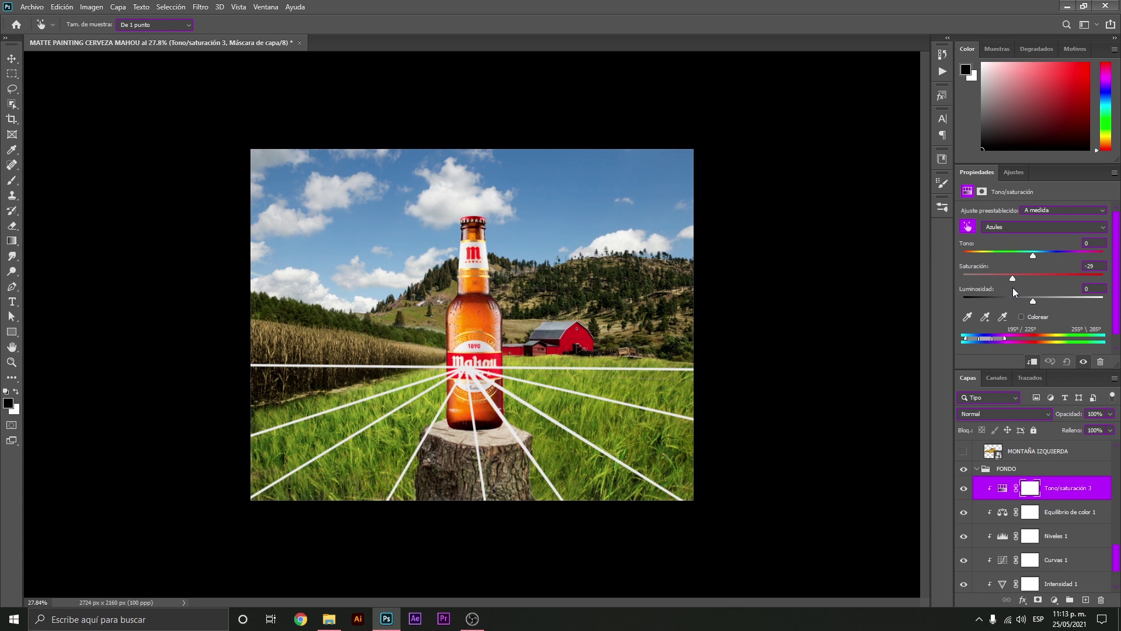
key(z)
scroll(524, 281, down, 3)
drag(524, 280, 596, 335)
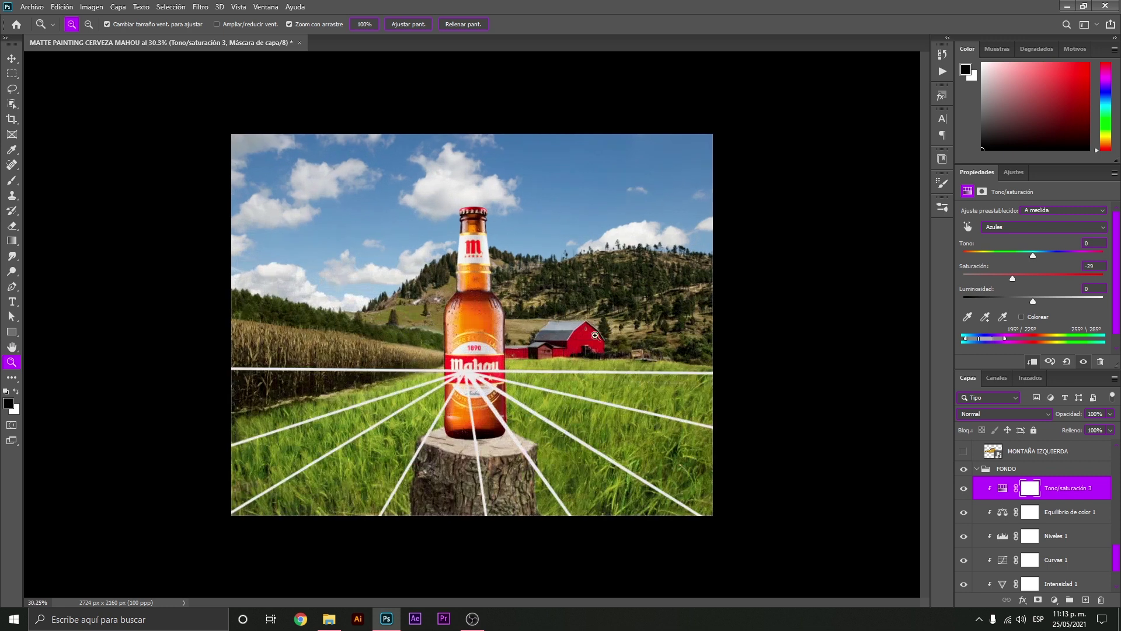
click(963, 489)
click(963, 488)
drag(598, 333, 580, 334)
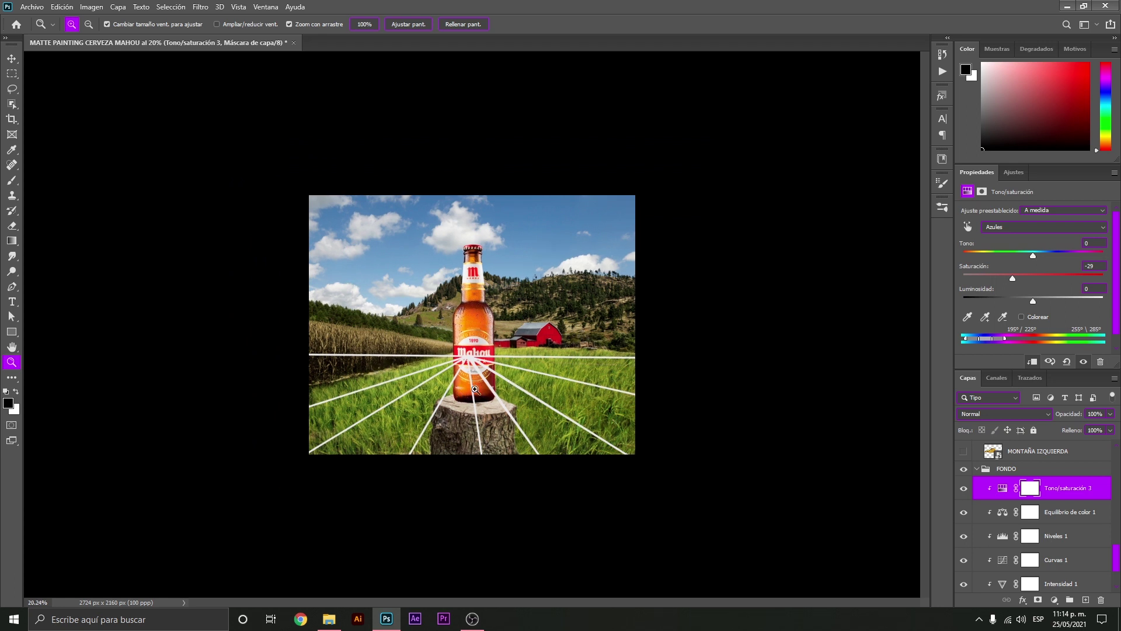
drag(464, 397, 502, 398)
key(v)
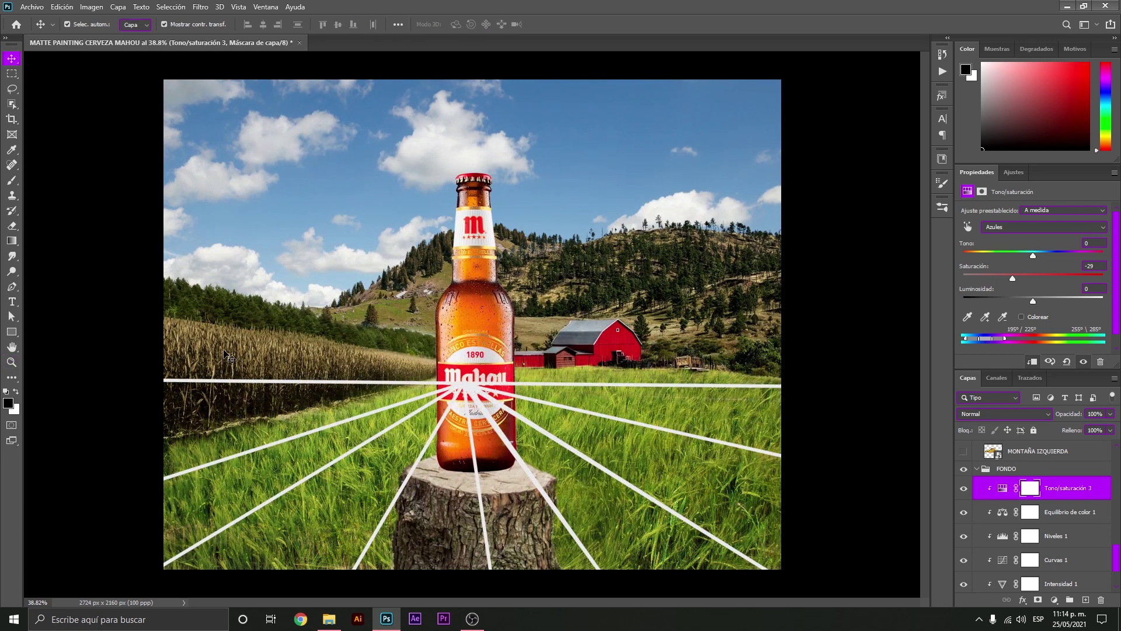
click(231, 361)
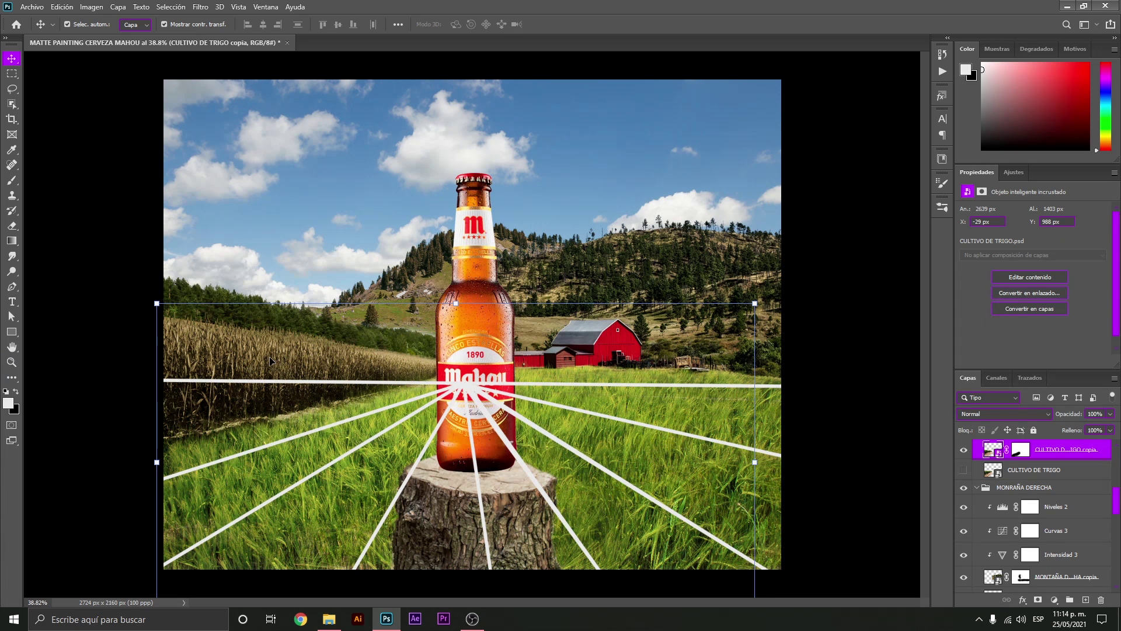
click(299, 453)
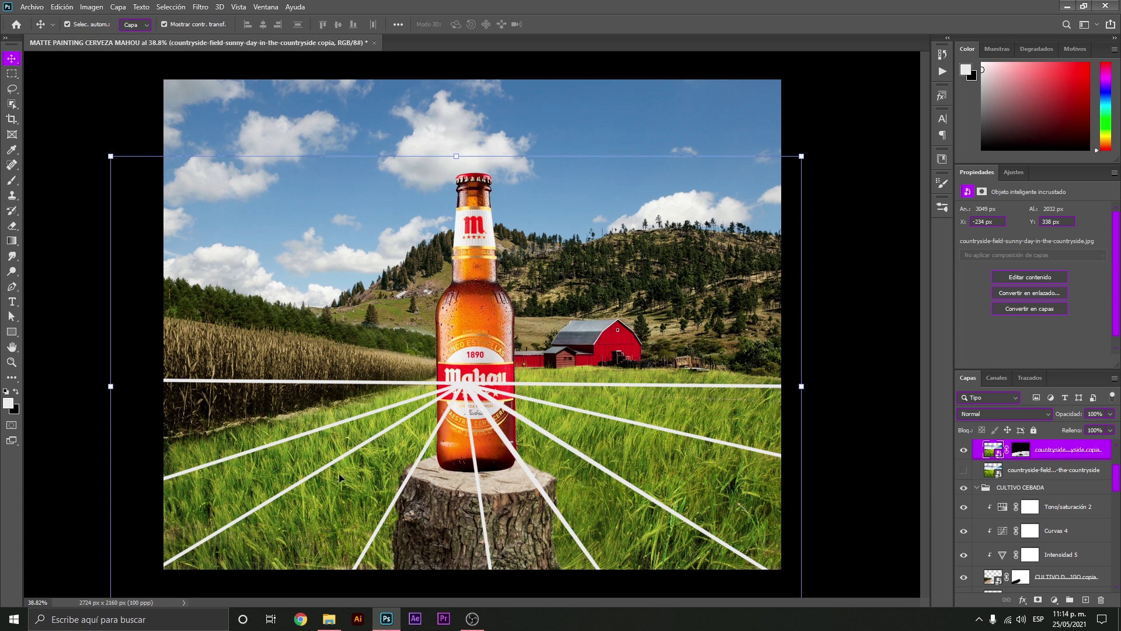
Target the countryside grass layer's mask with a brush, adjusting its size and black/white colours
scroll(1028, 467, up, 1)
click(1020, 469)
key(b)
key(x)
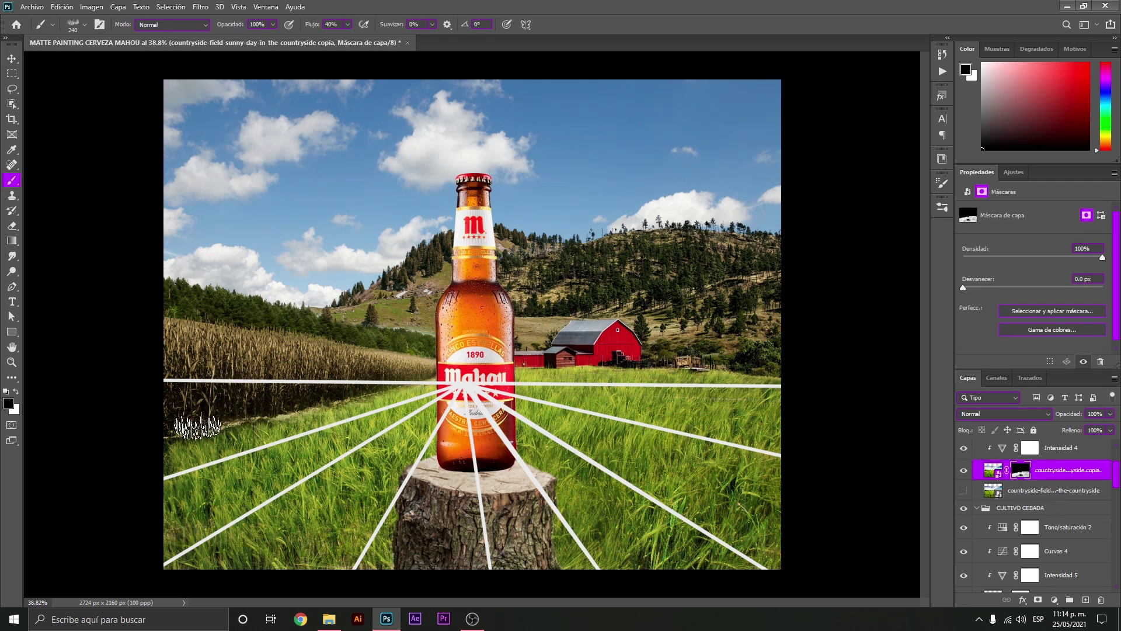
drag(234, 418, 242, 416)
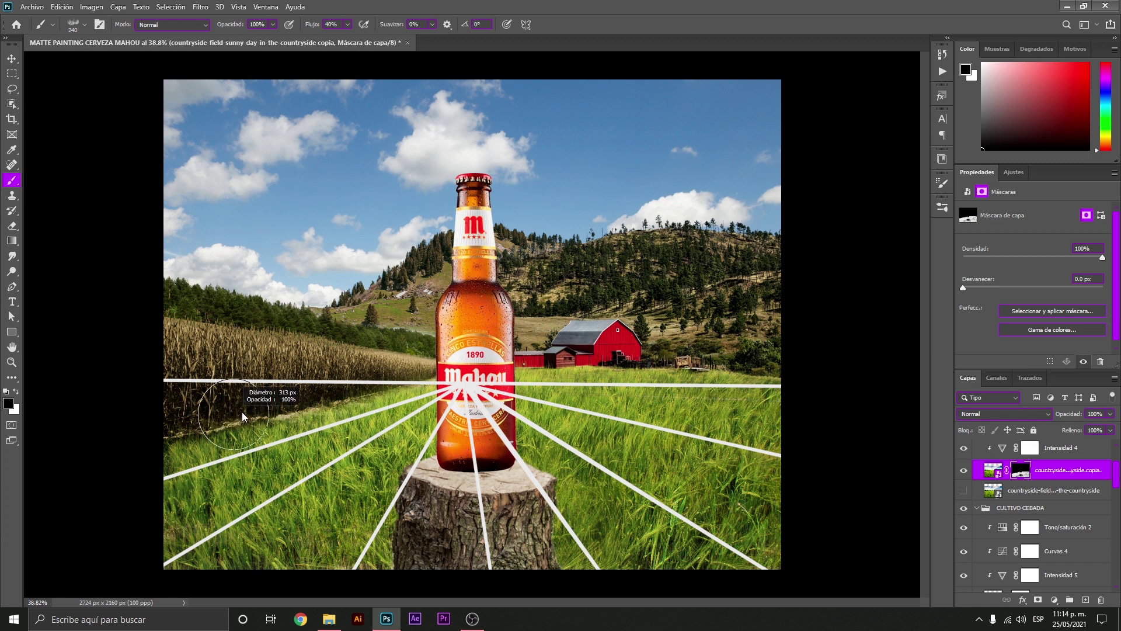
right_click(197, 416)
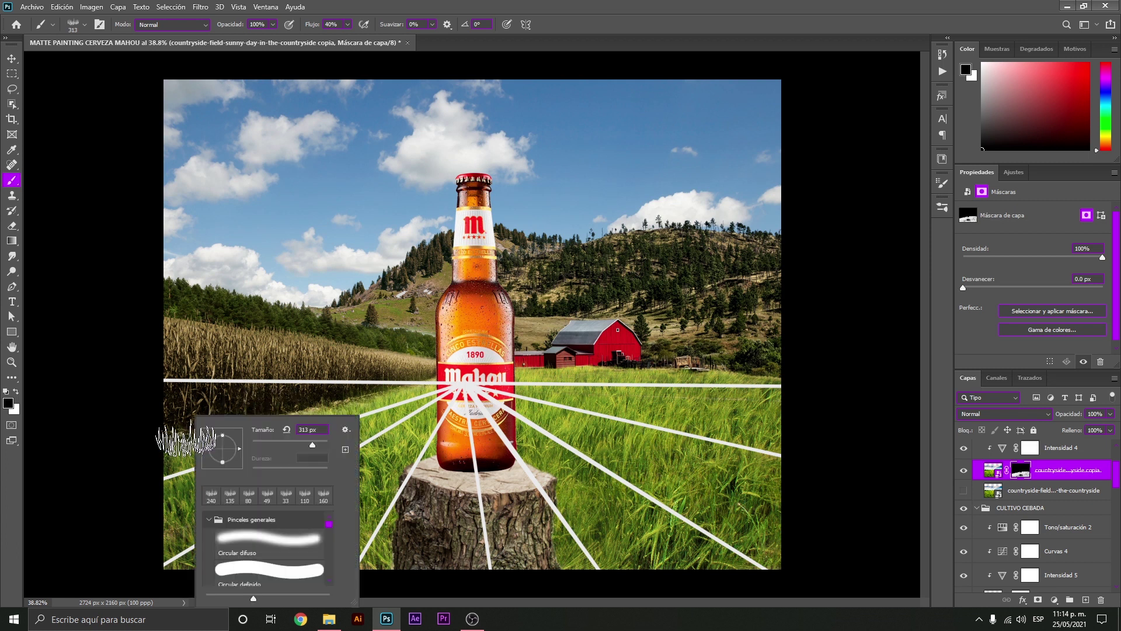
click(16, 391)
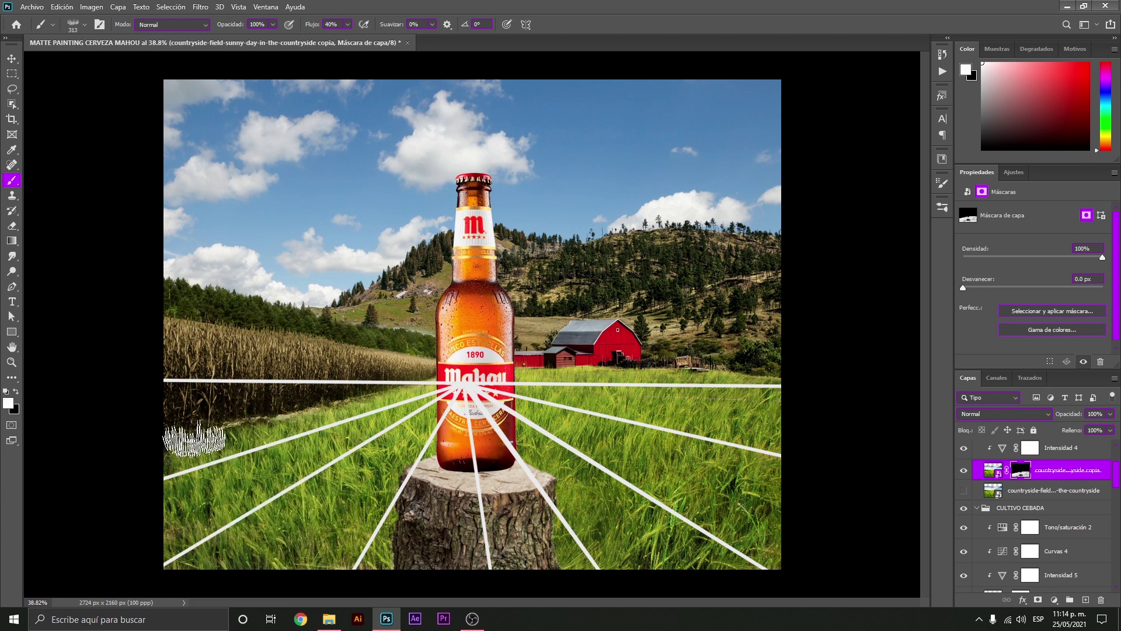
drag(292, 426, 315, 421)
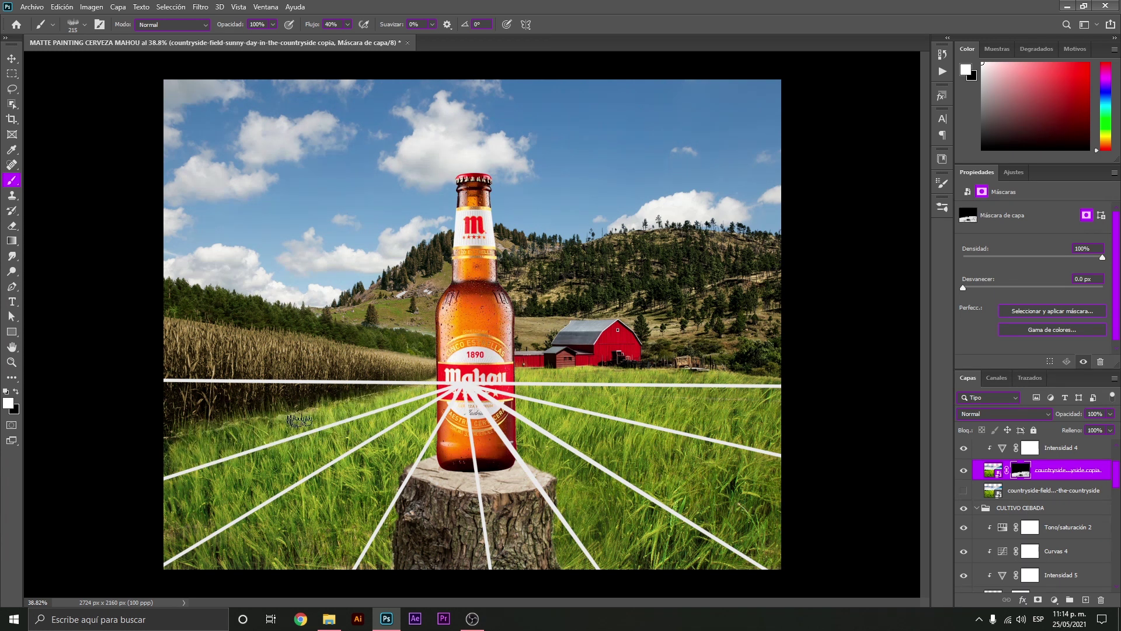
key(x)
key(x)
drag(170, 491, 281, 476)
Choose Grass brush 12 from the grass brush set for painting along the stump base
click(942, 183)
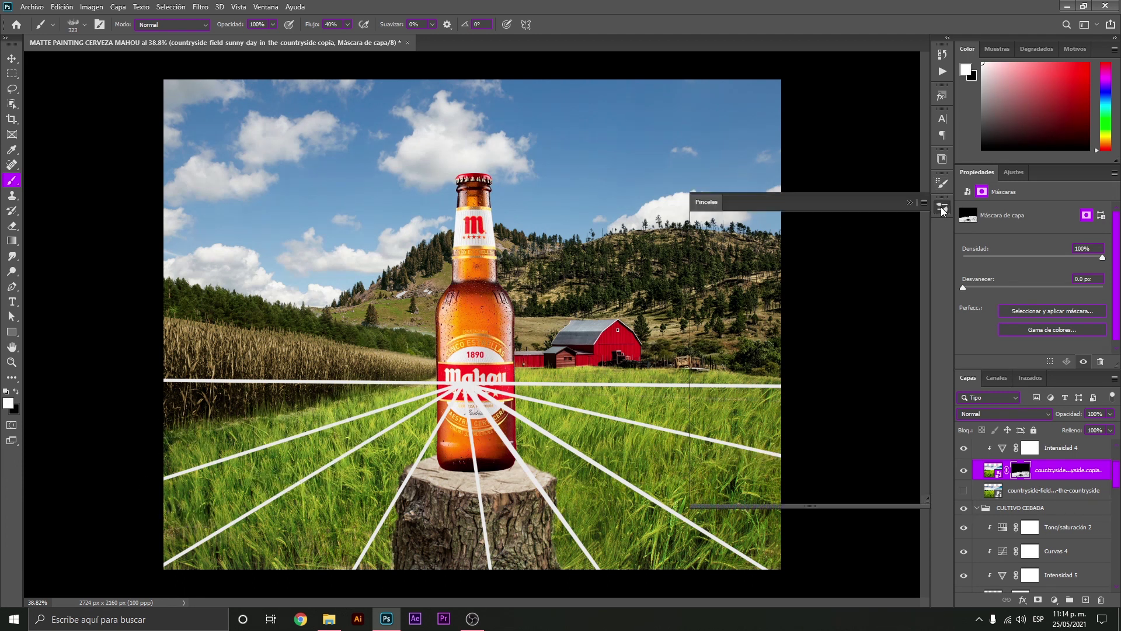
scroll(843, 416, down, 1)
scroll(841, 432, down, 1)
click(831, 450)
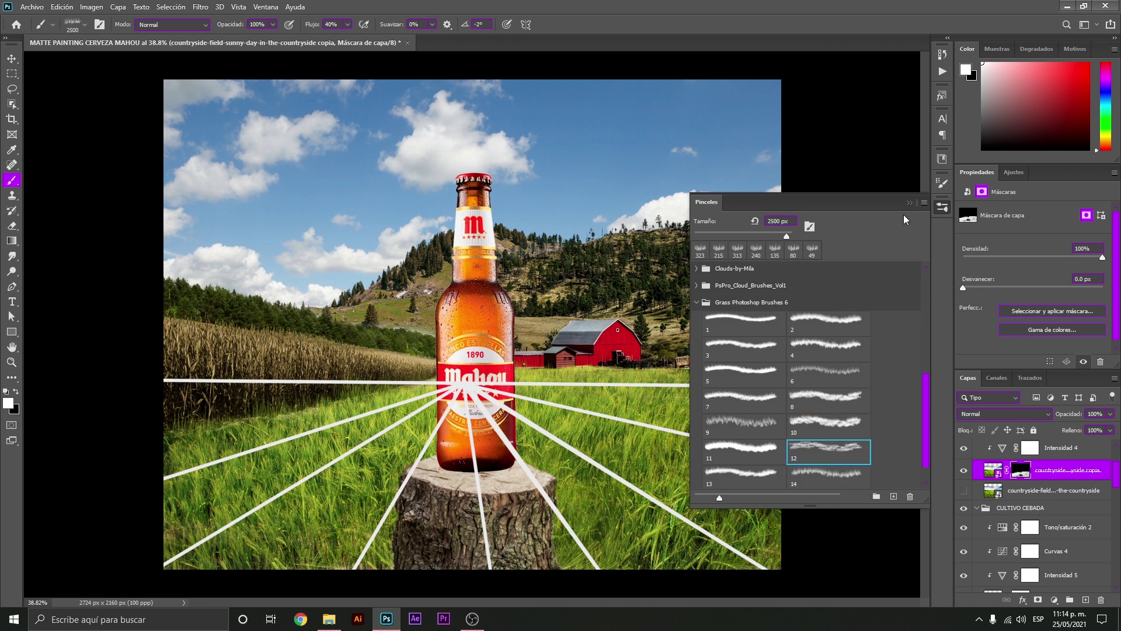
click(909, 204)
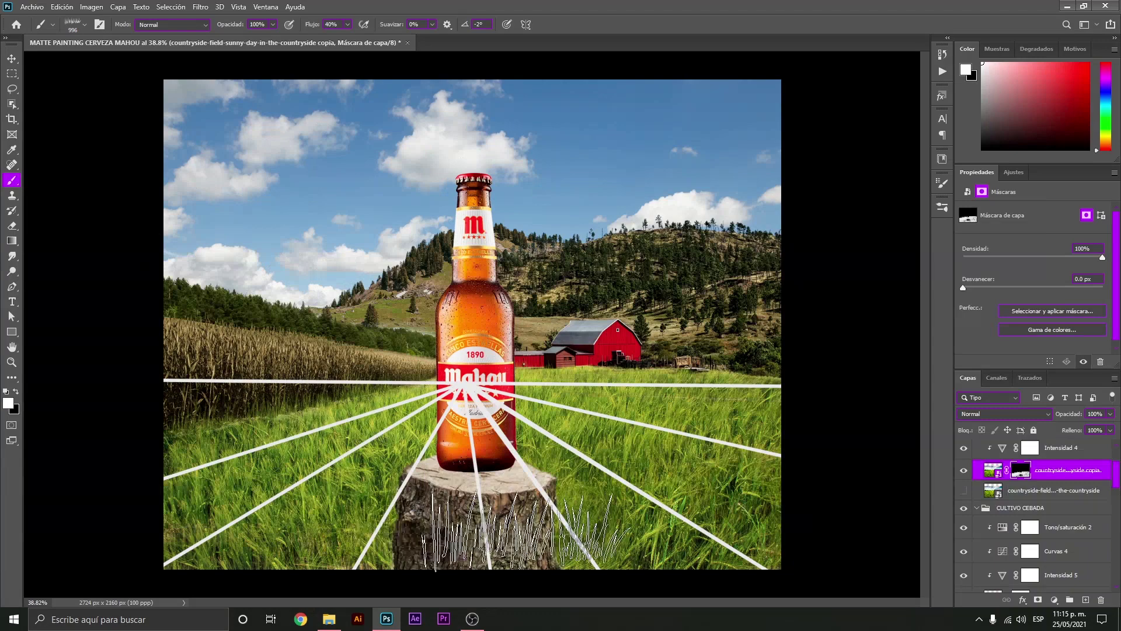
scroll(210, 438, up, 3)
scroll(257, 444, up, 3)
scroll(257, 443, down, 4)
scroll(809, 274, up, 5)
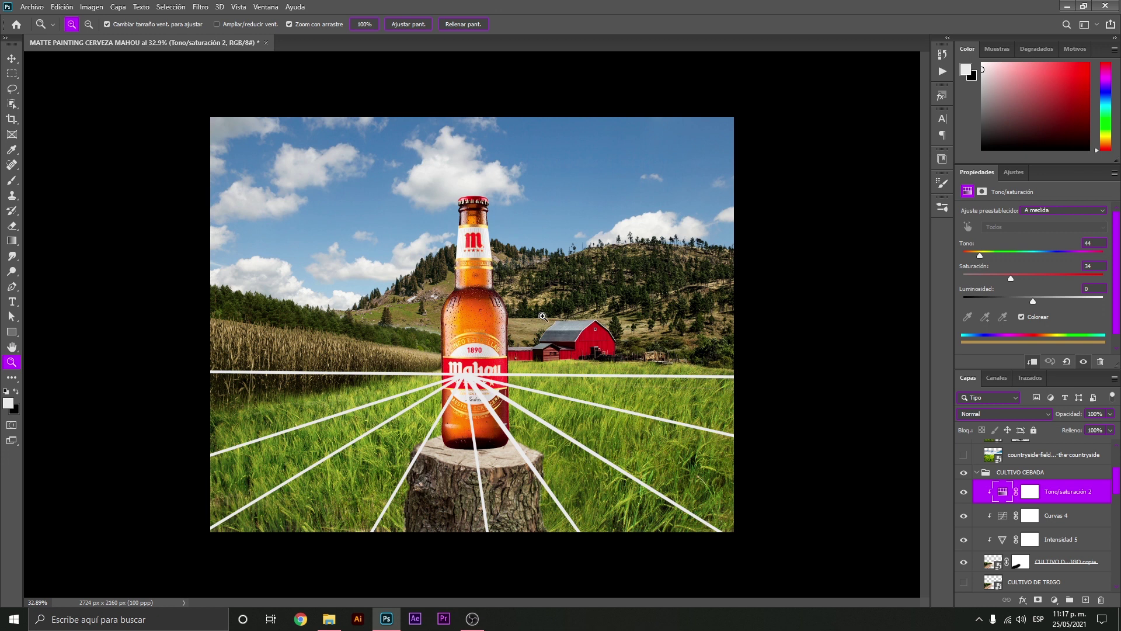
Collapse the CULTIVO CEBADA, MONRAÑA DERECHA, FONDO and PASTO layer groups
click(978, 471)
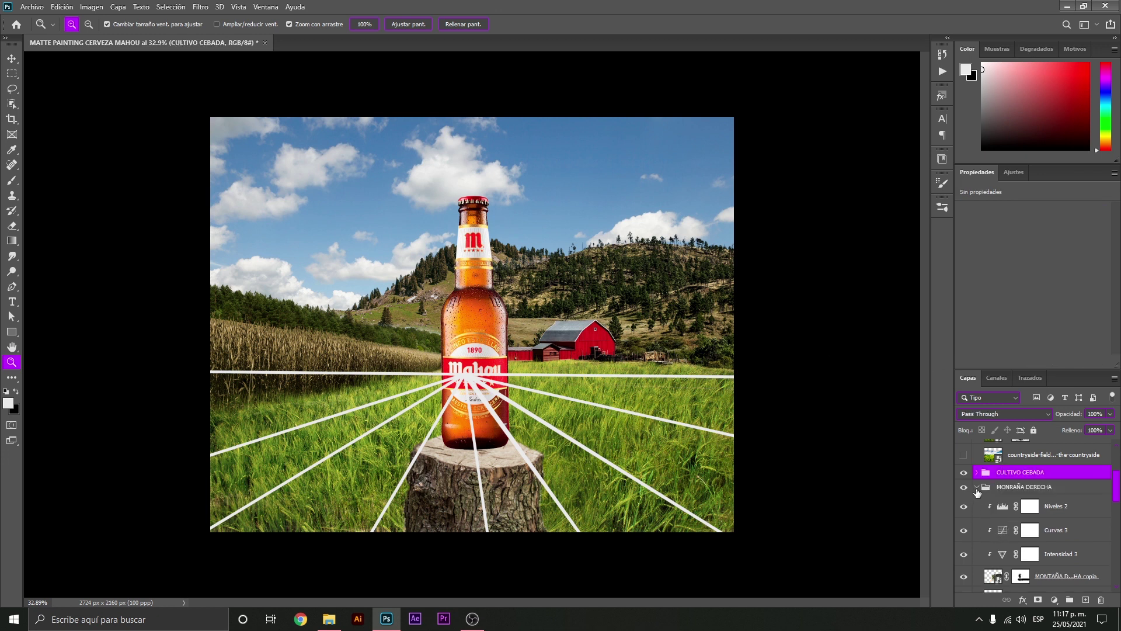
click(976, 487)
click(975, 515)
click(973, 517)
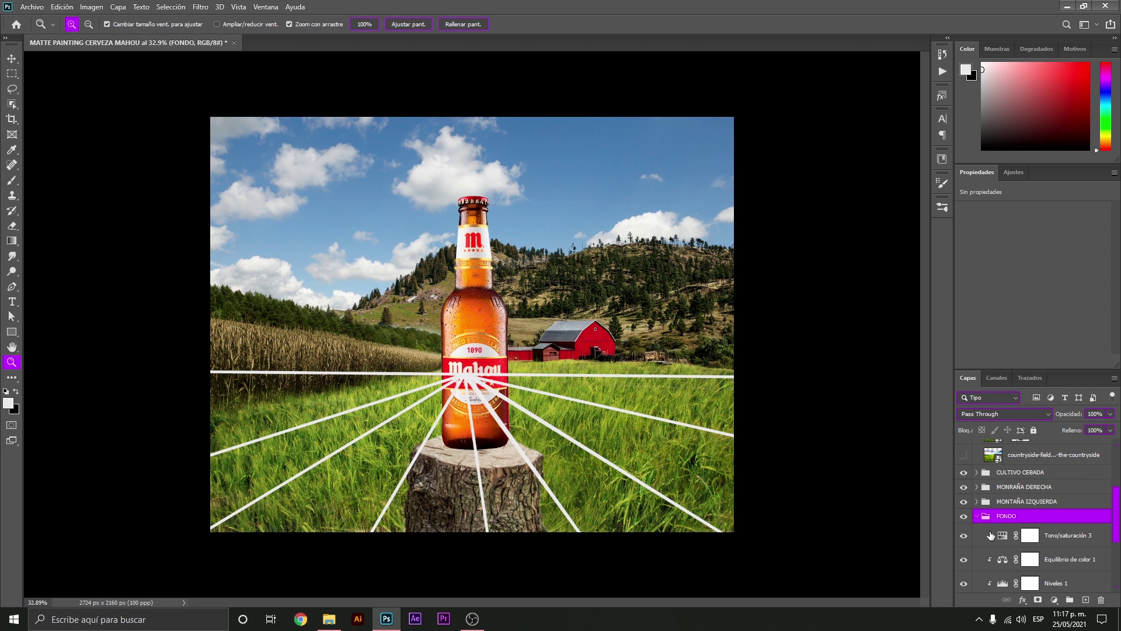
scroll(980, 496, up, 3)
scroll(983, 475, up, 3)
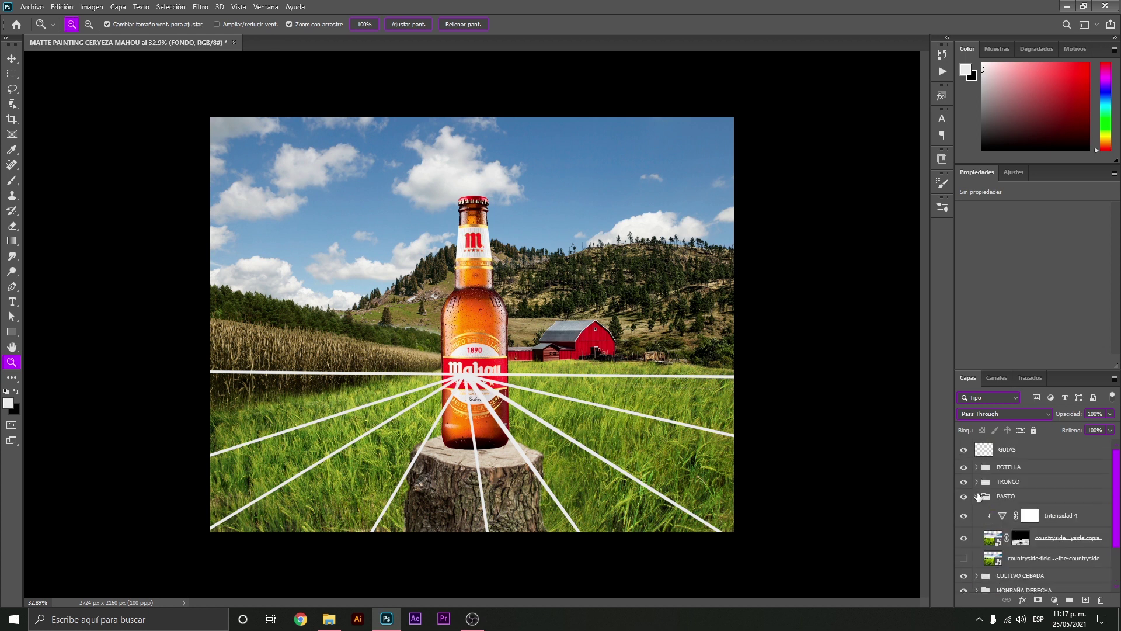
click(977, 495)
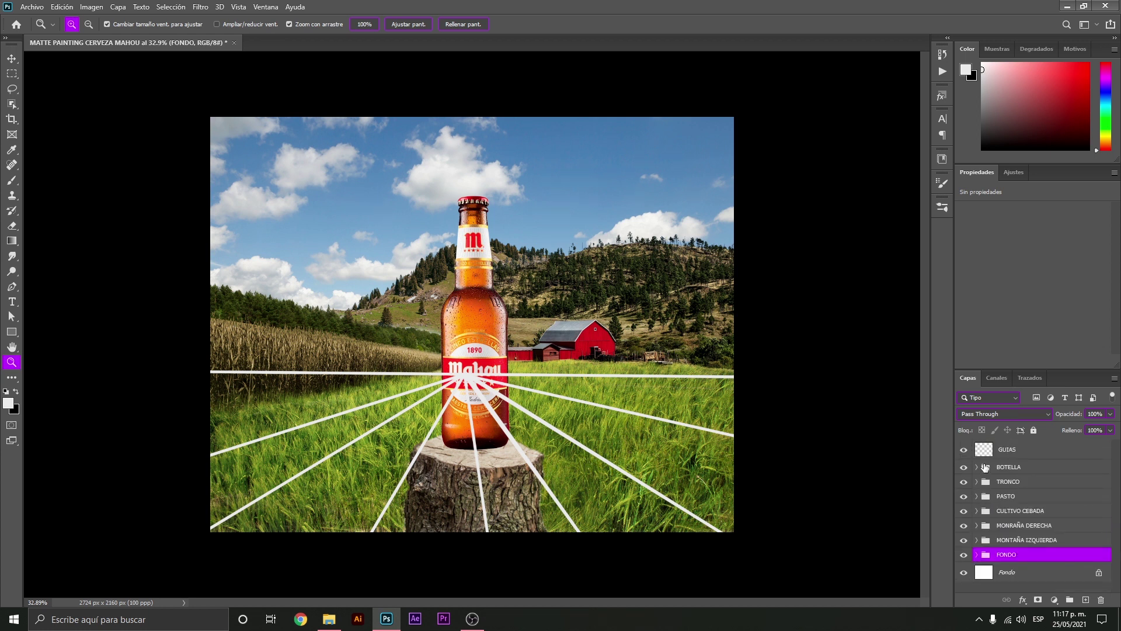
key(v)
click(829, 460)
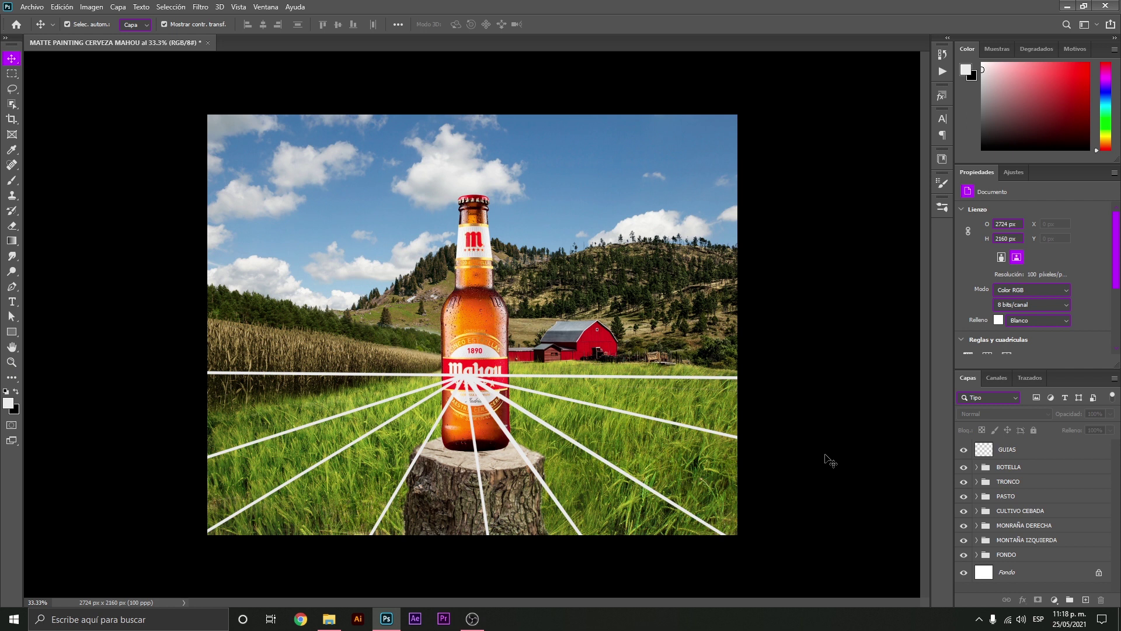
Add a #FFEDC3 solid colour fill above CULTIVO CEBADA with Luz fuerte blending
click(999, 511)
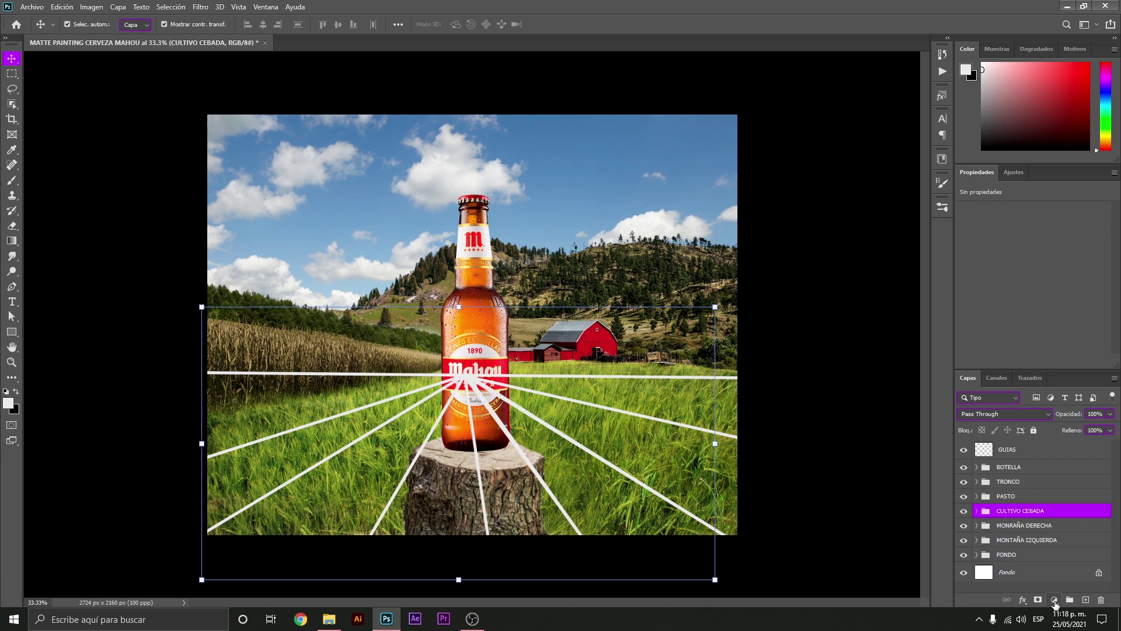
click(1054, 602)
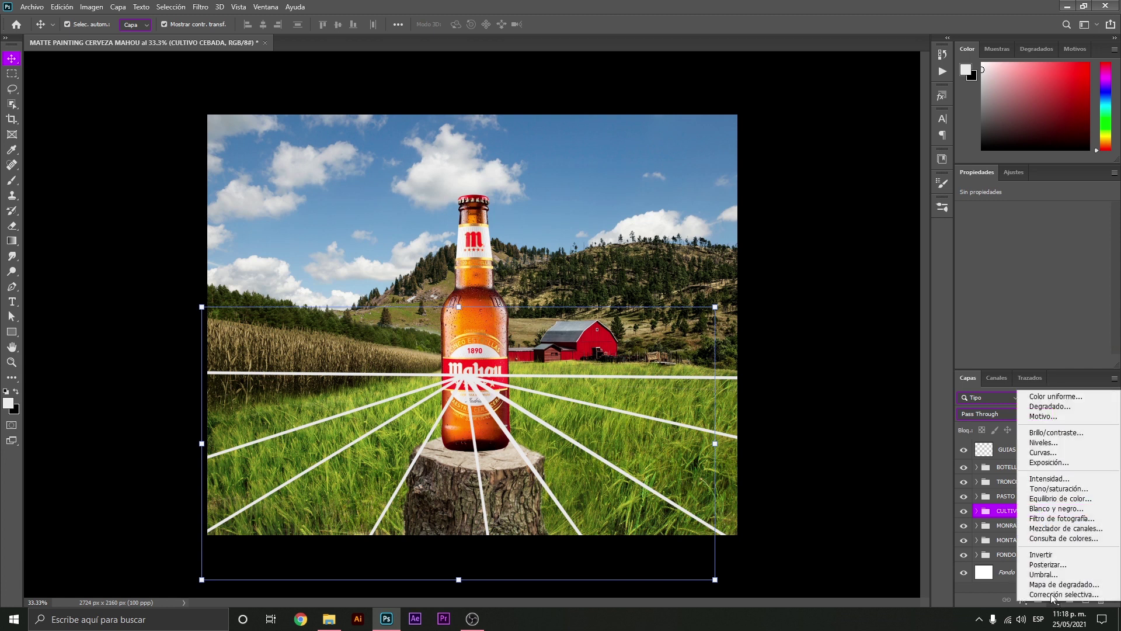
click(1043, 397)
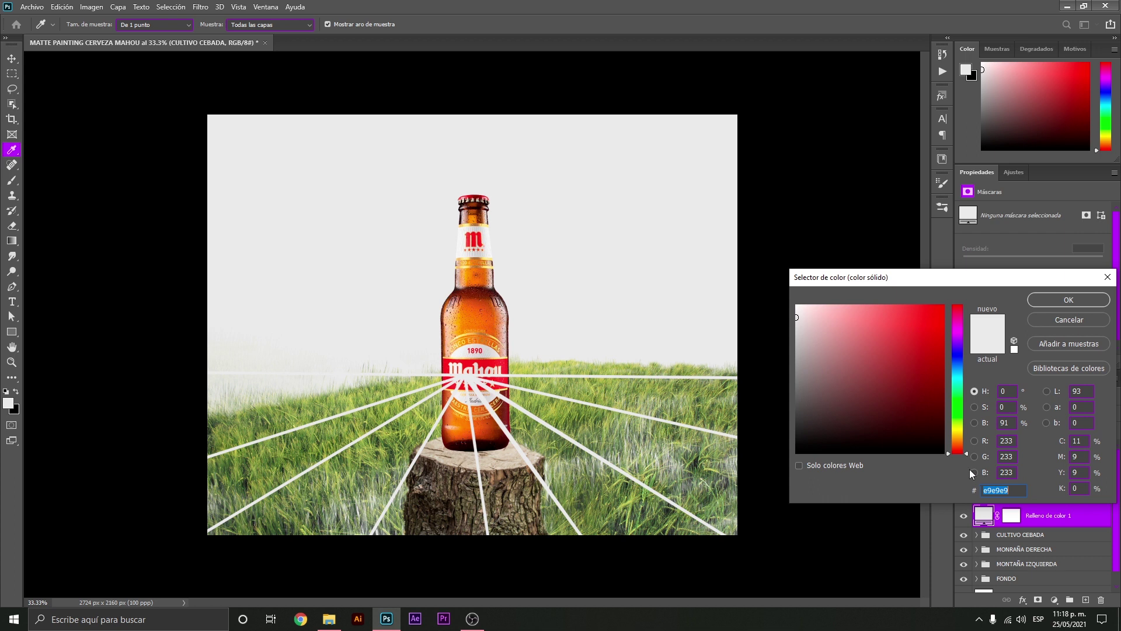
text(ffe)
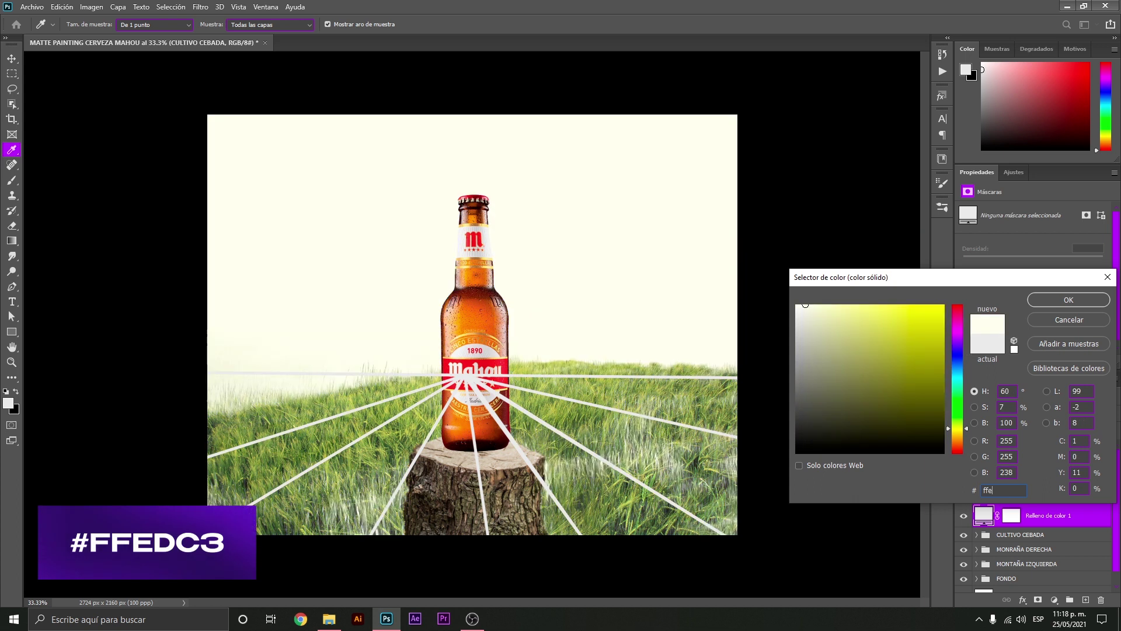
text(dc3)
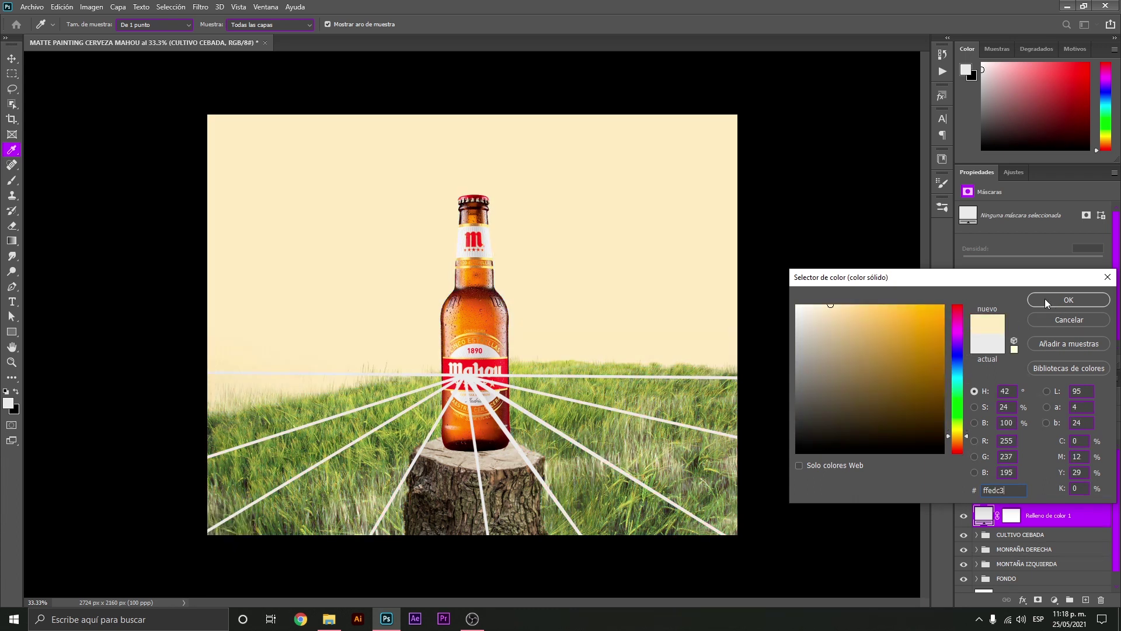
click(1045, 299)
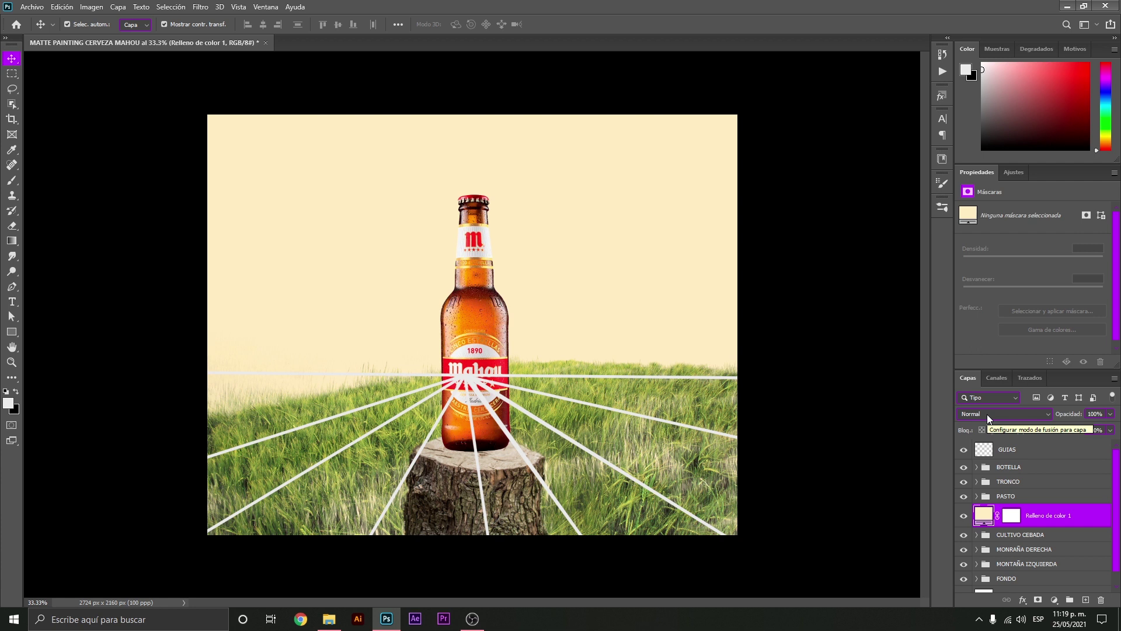
click(987, 414)
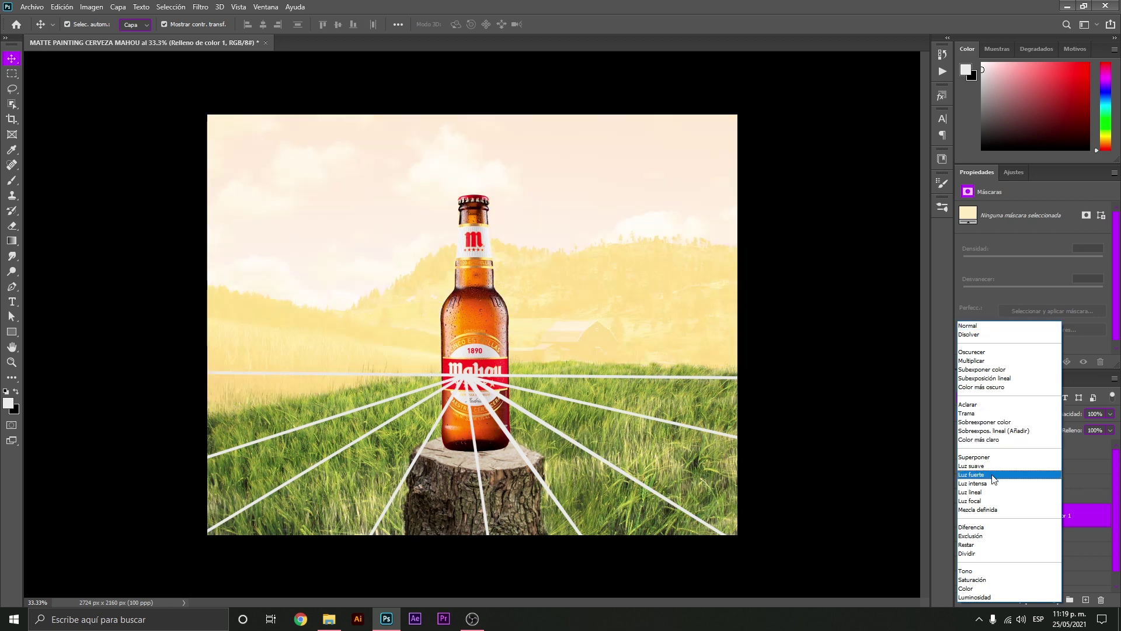
click(992, 475)
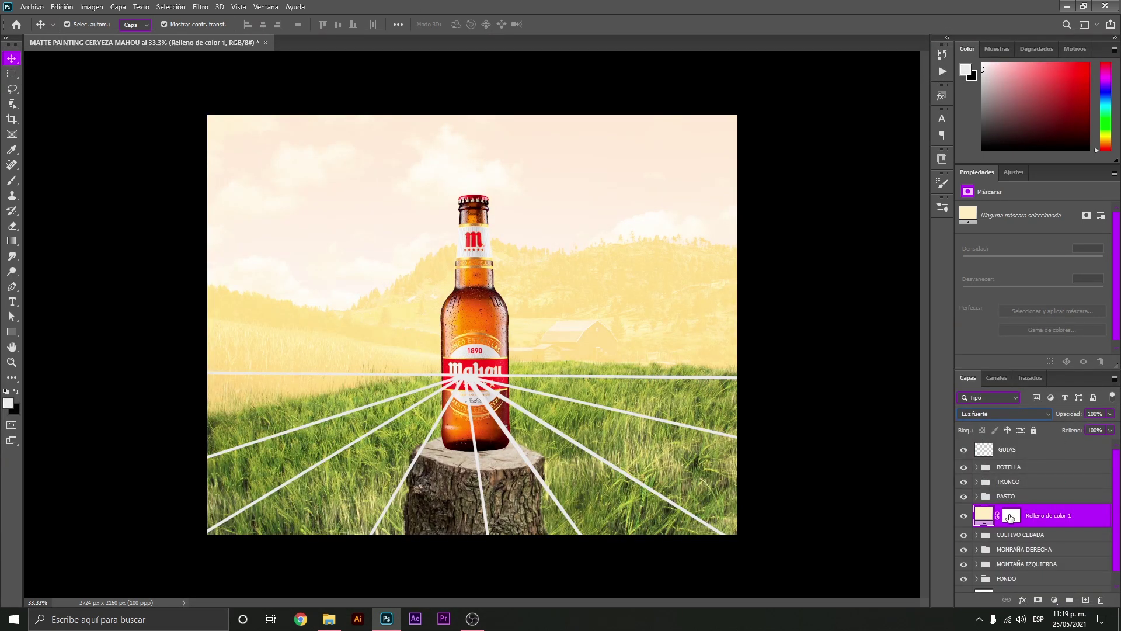
Invert the Relleno de color 1 mask to solid black, hiding the cream tint
click(1010, 516)
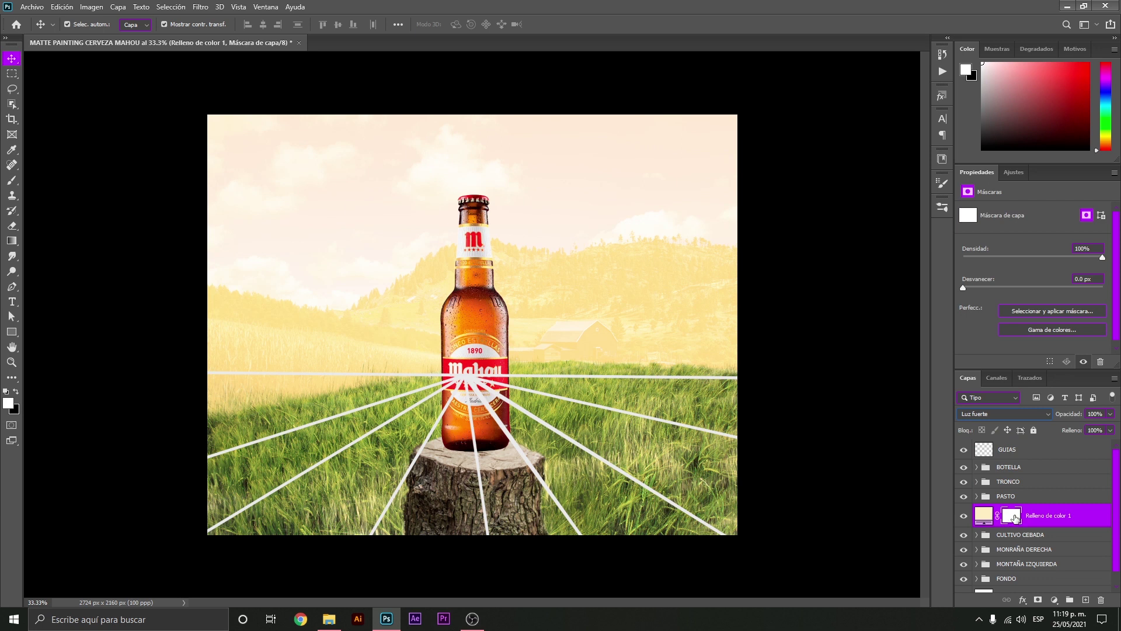
key(ctrl+i)
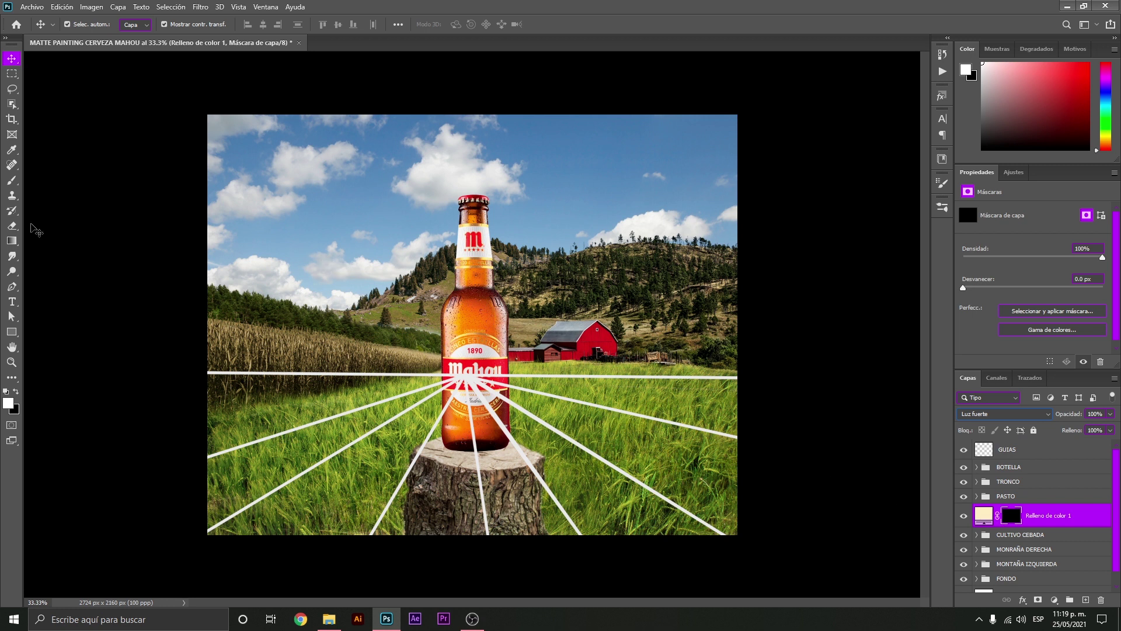
Set the Circular difuso brush to 667 px, 90% flow and 10% hardness
click(12, 180)
click(84, 24)
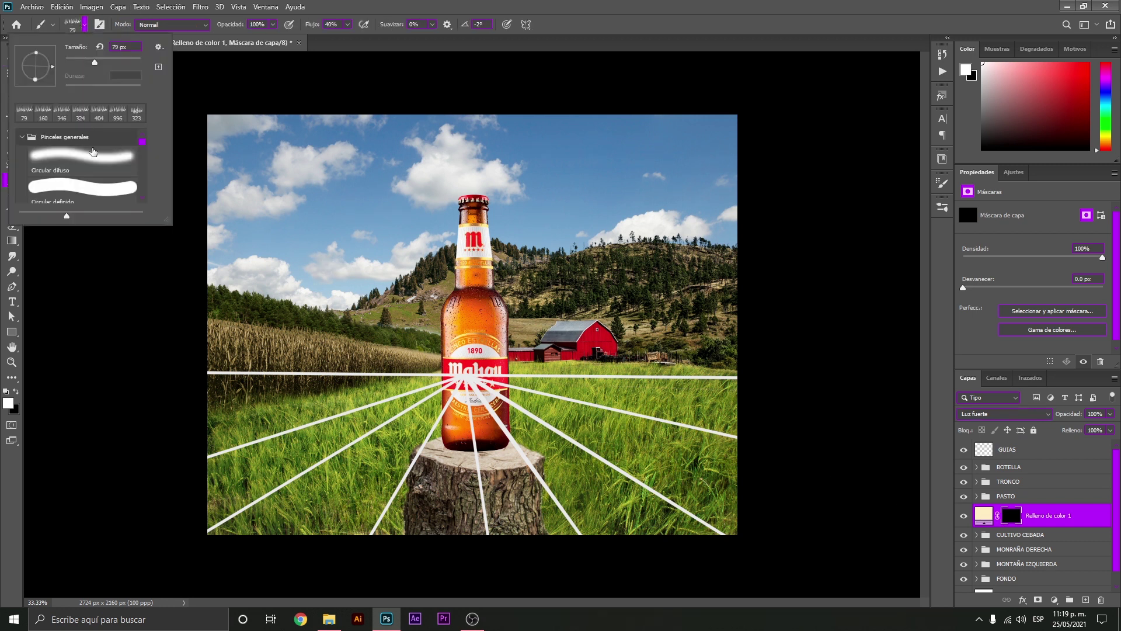
click(92, 153)
alt+right_click(382, 255)
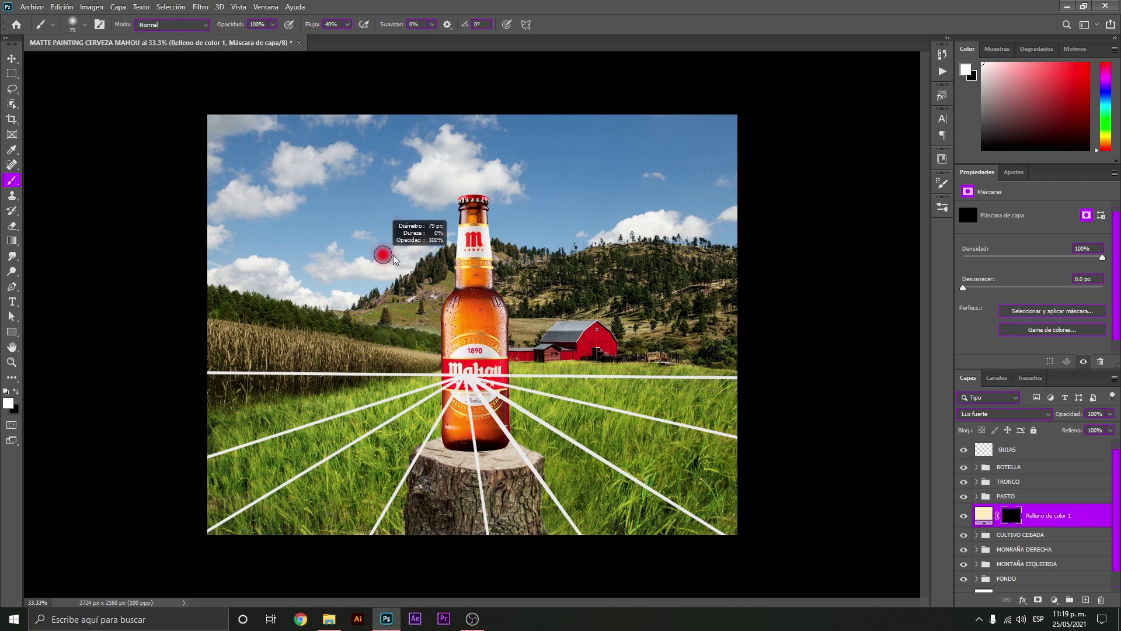
click(347, 25)
drag(349, 37, 376, 41)
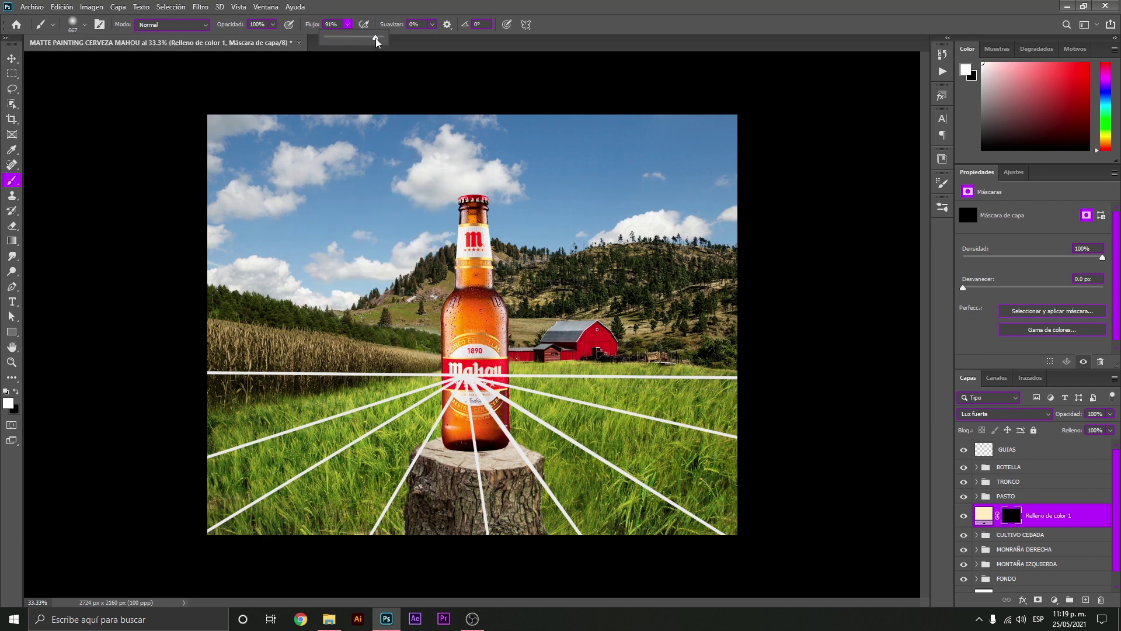
click(85, 25)
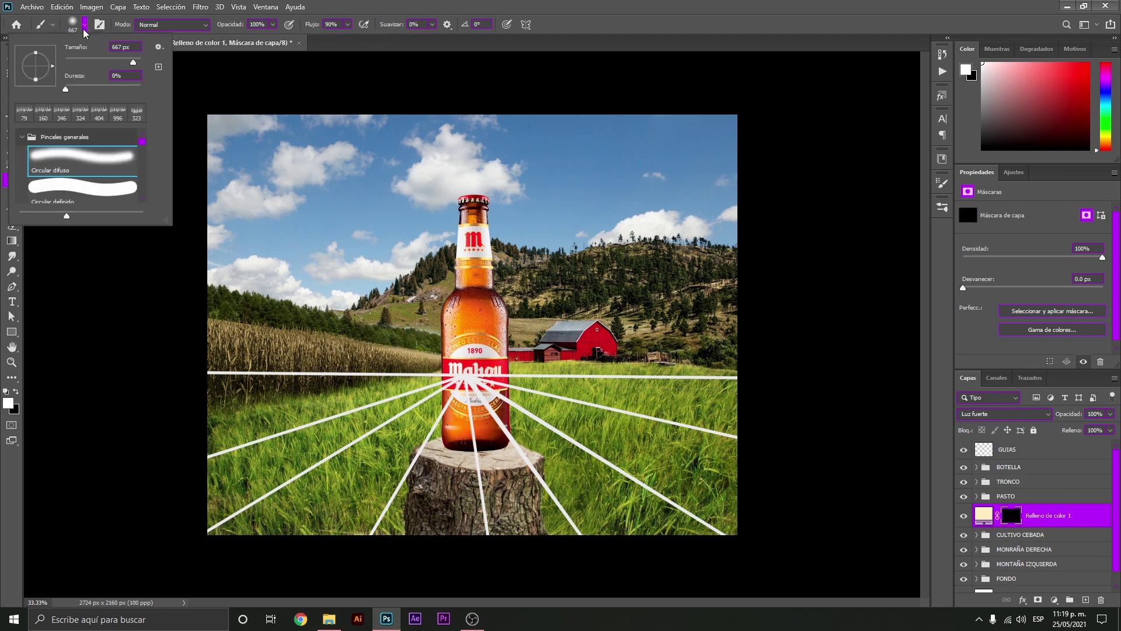
drag(69, 88, 75, 90)
click(111, 79)
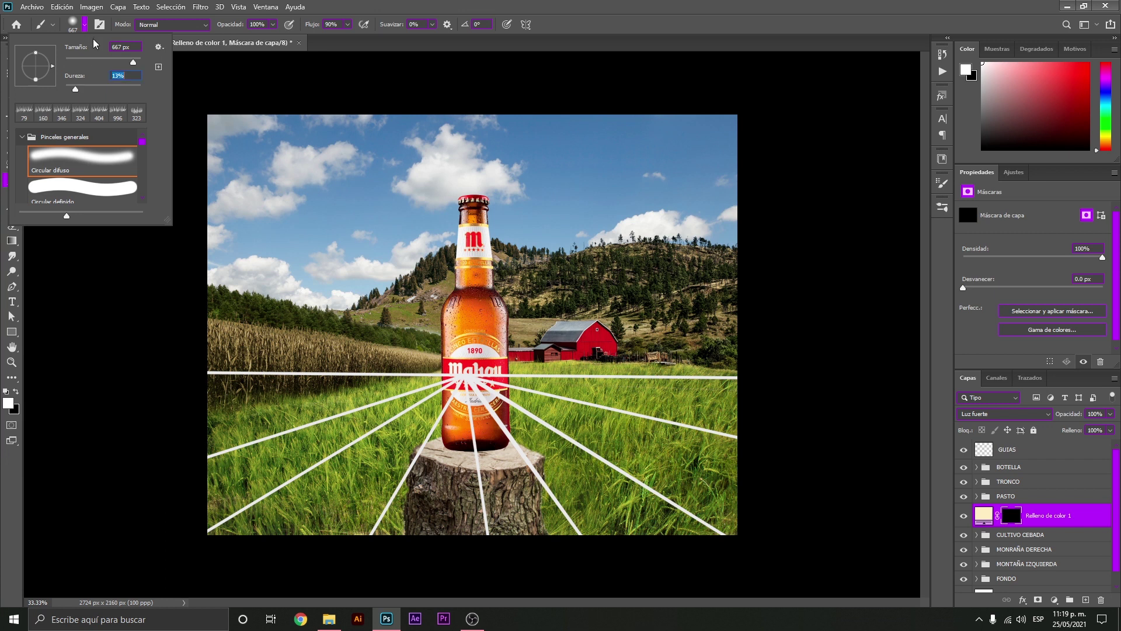
text(10)
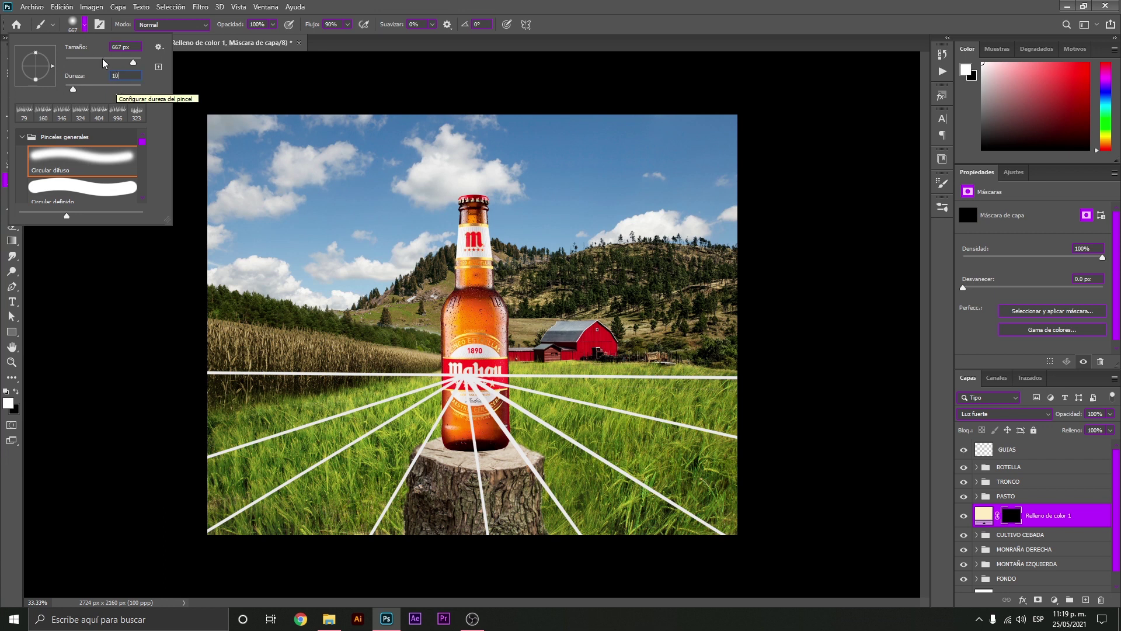
click(83, 26)
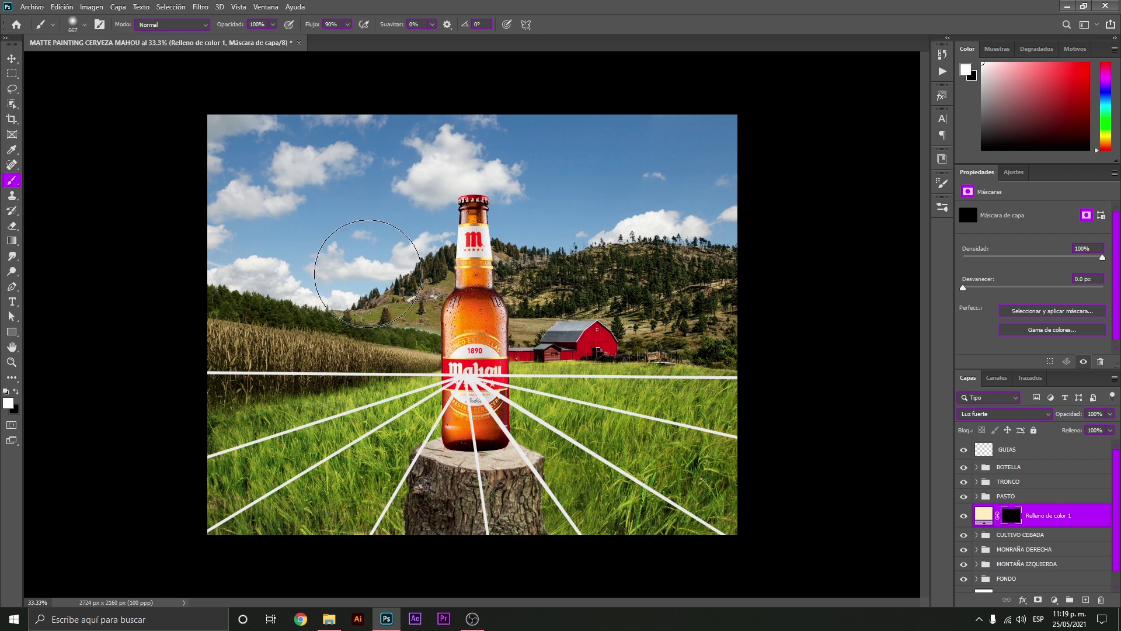
Paint a soft white sun glow left of the bottle, over the hills, bottle neck and sky
alt+right_click(380, 274)
alt+right_click(393, 268)
key(z)
mouse_move(388, 273)
mouse_down()
mouse_move(472, 253)
mouse_move(407, 294)
mouse_move(444, 293)
mouse_up()
key(b)
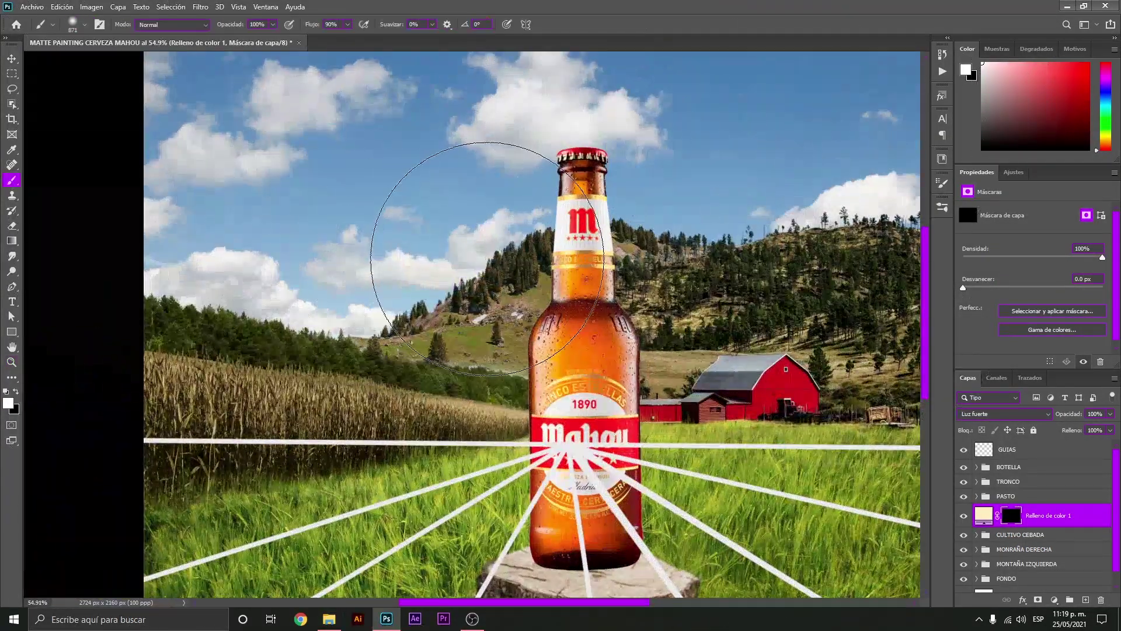
alt+right_click(477, 259)
click(453, 259)
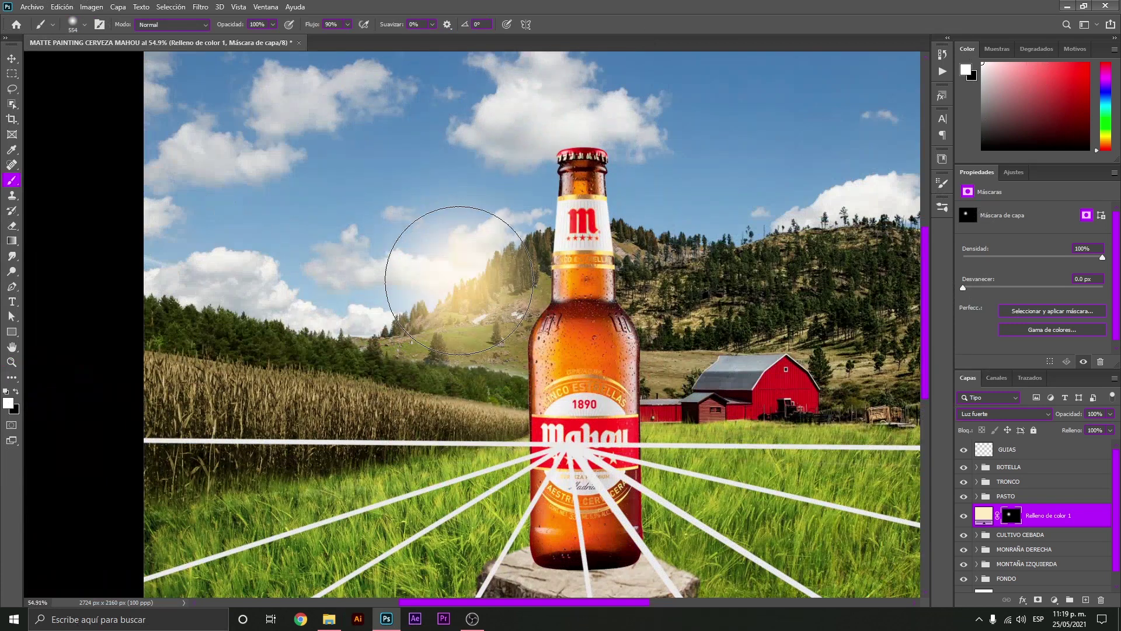
click(466, 274)
alt+right_click(466, 274)
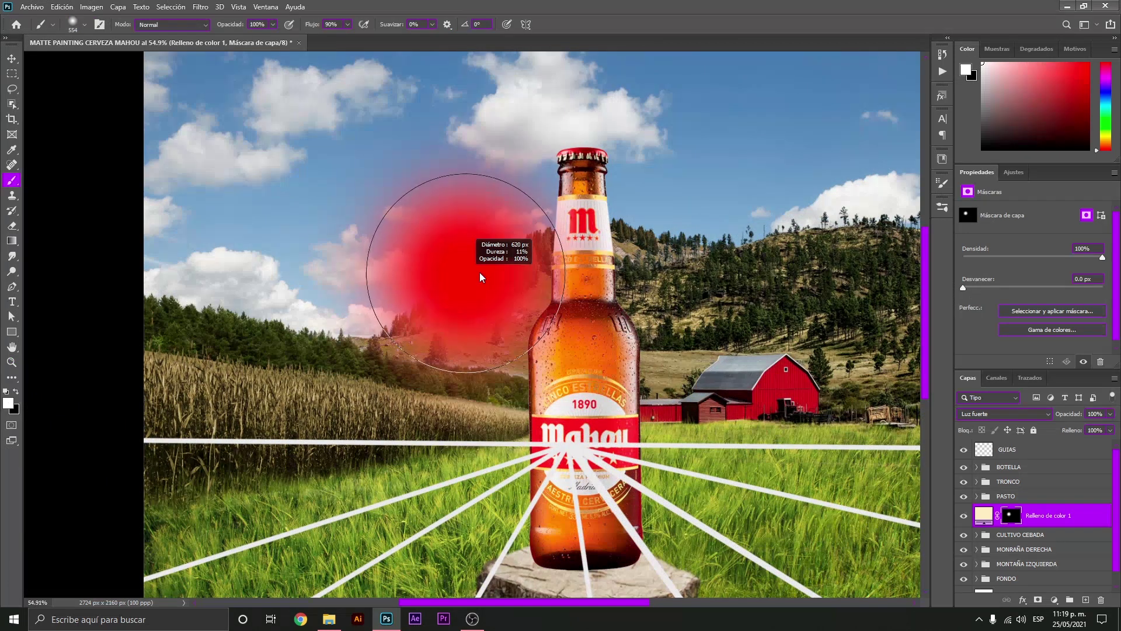
click(462, 276)
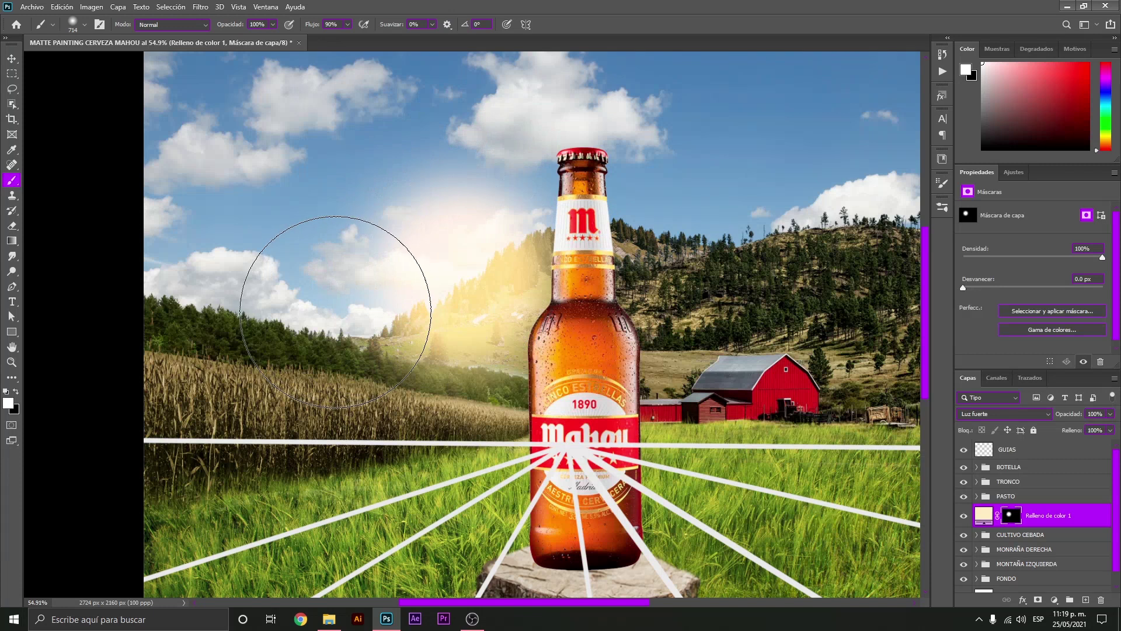
click(330, 301)
click(575, 257)
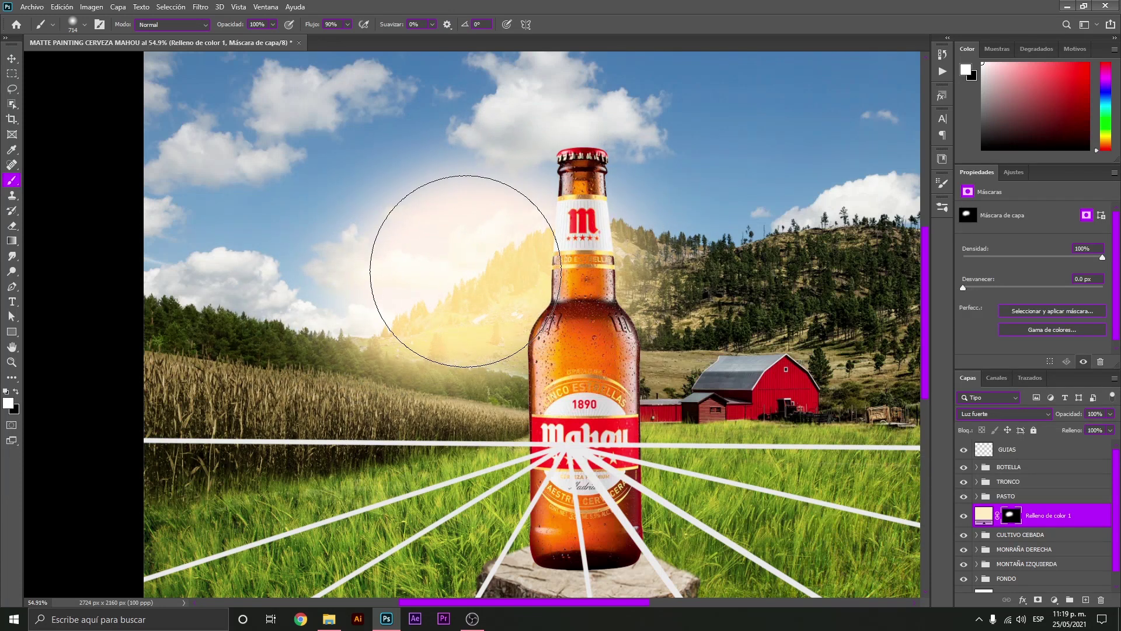
click(446, 205)
Lower the brush flow to 31% and paint more glow behind the bottle neck
key(])
key(])
key(])
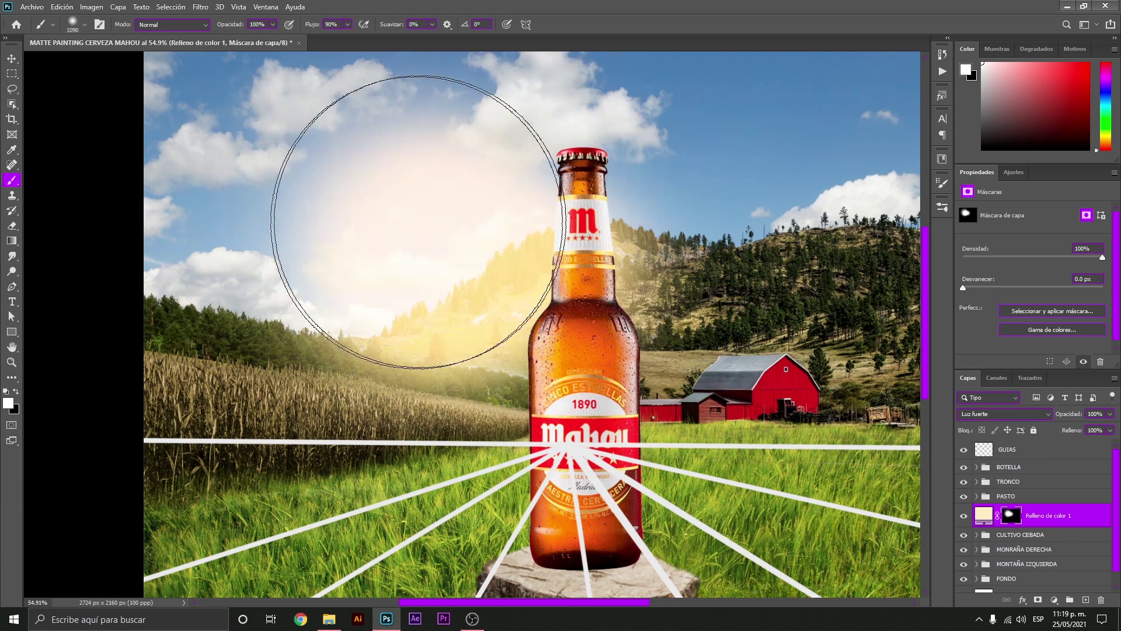
scroll(450, 292, up, 2)
click(527, 237)
key(z)
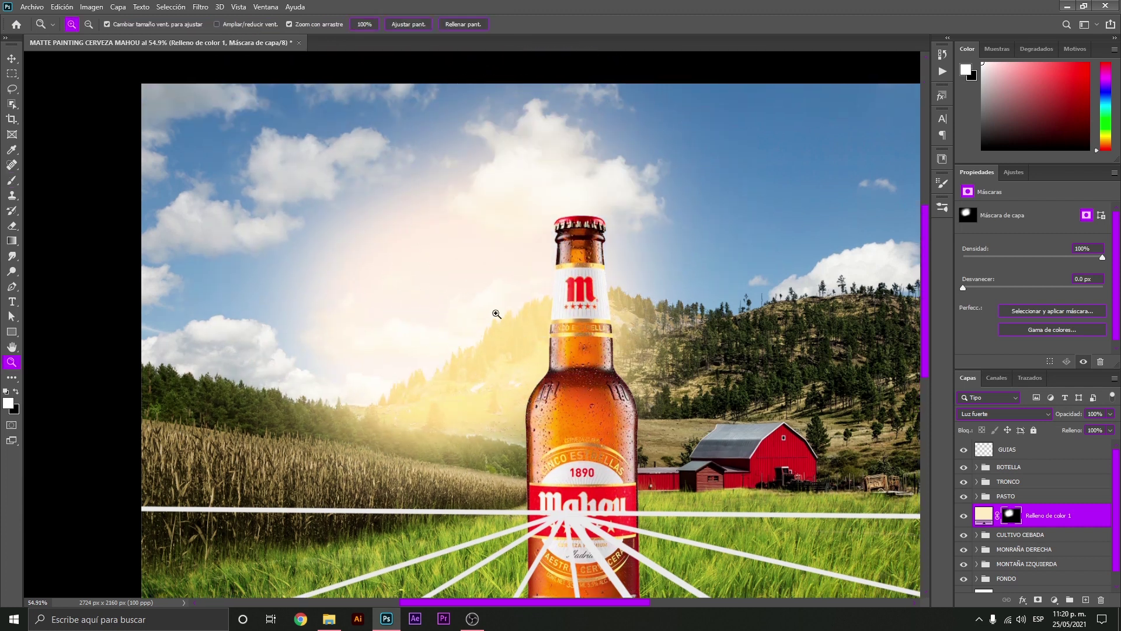
drag(528, 237, 429, 331)
key(ctrl+0)
key(b)
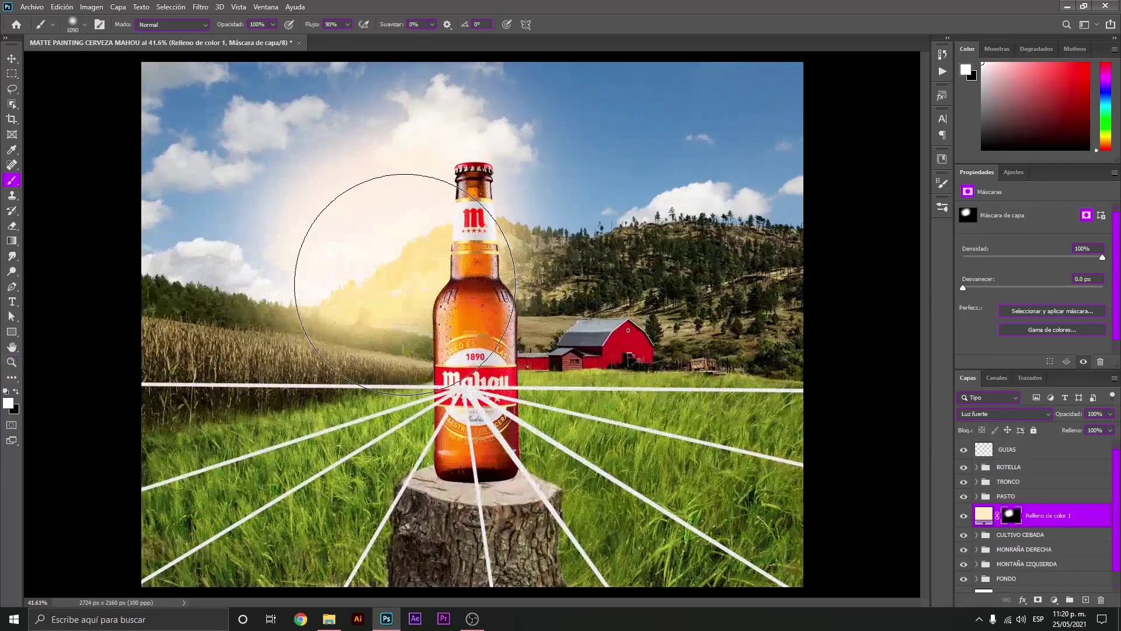
mouse_move(416, 275)
mouse_down()
mouse_move(394, 282)
mouse_move(379, 260)
mouse_up()
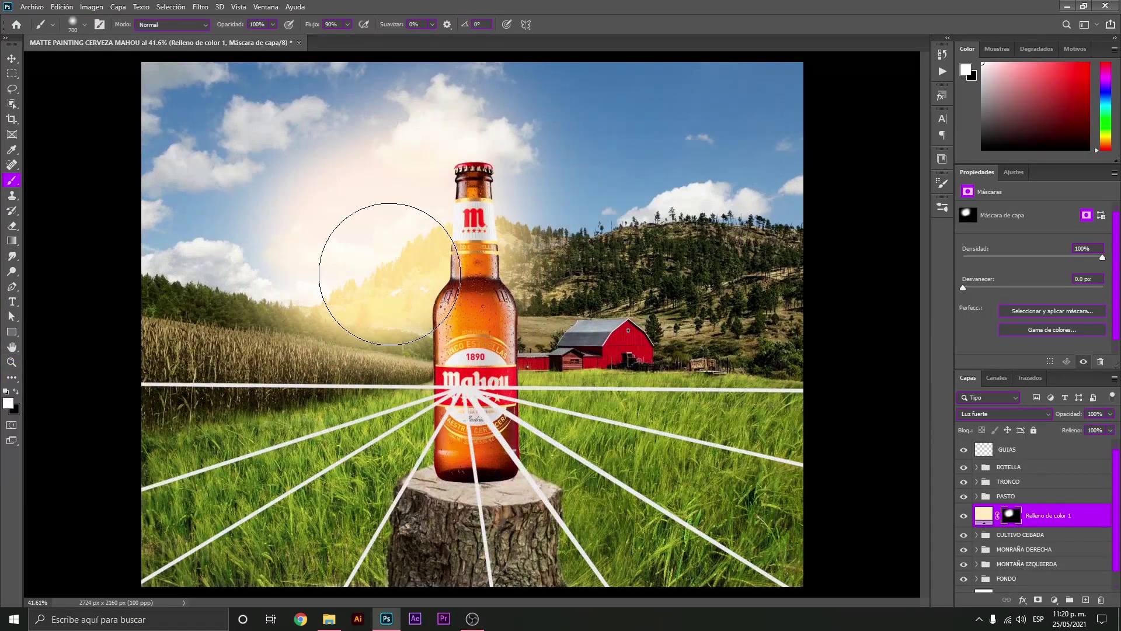
click(347, 24)
click(320, 39)
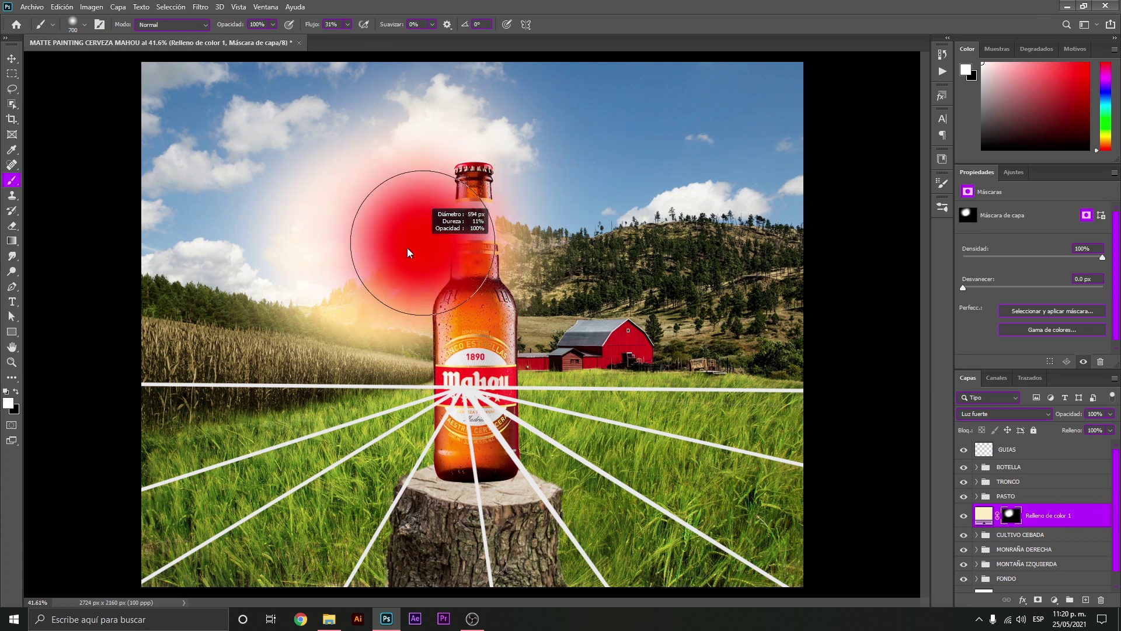
drag(359, 196, 398, 195)
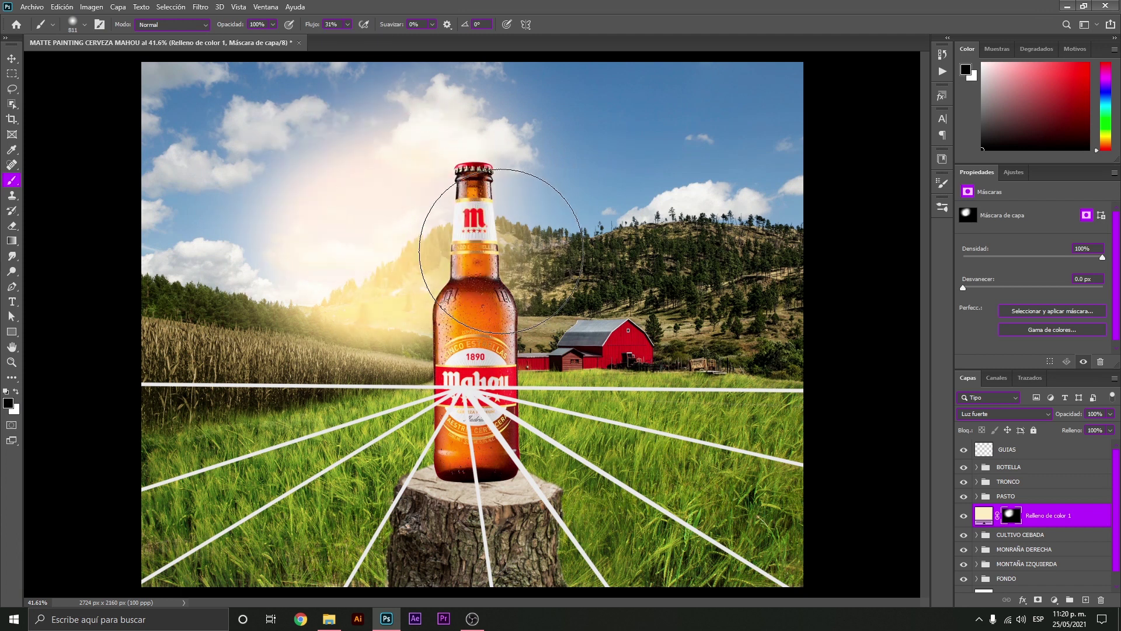
mouse_move(467, 221)
mouse_down()
mouse_move(514, 233)
mouse_move(599, 298)
mouse_move(650, 295)
mouse_move(576, 275)
mouse_move(631, 312)
mouse_up()
Paint black to tone down the glow over the field, then return to white
key(x)
mouse_move(325, 327)
mouse_down()
mouse_move(300, 339)
mouse_move(378, 369)
mouse_up()
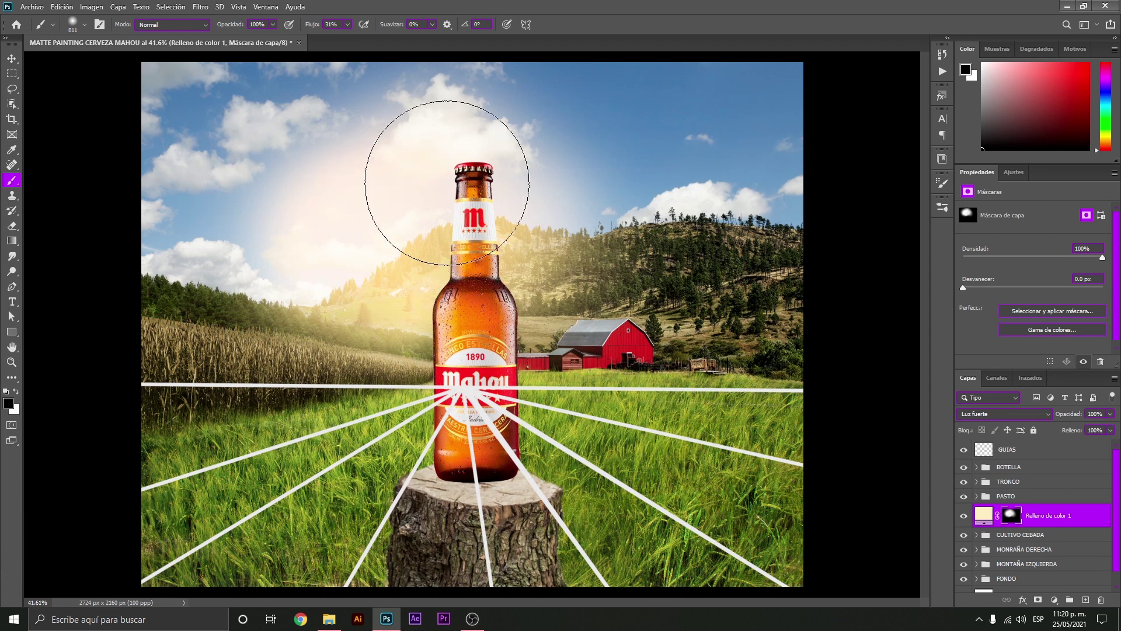
key(x)
mouse_move(326, 188)
mouse_down()
mouse_move(339, 196)
mouse_move(283, 170)
mouse_move(296, 200)
mouse_move(288, 187)
mouse_move(332, 214)
mouse_up()
key(z)
scroll(408, 255, down, 3)
scroll(469, 263, down, 1)
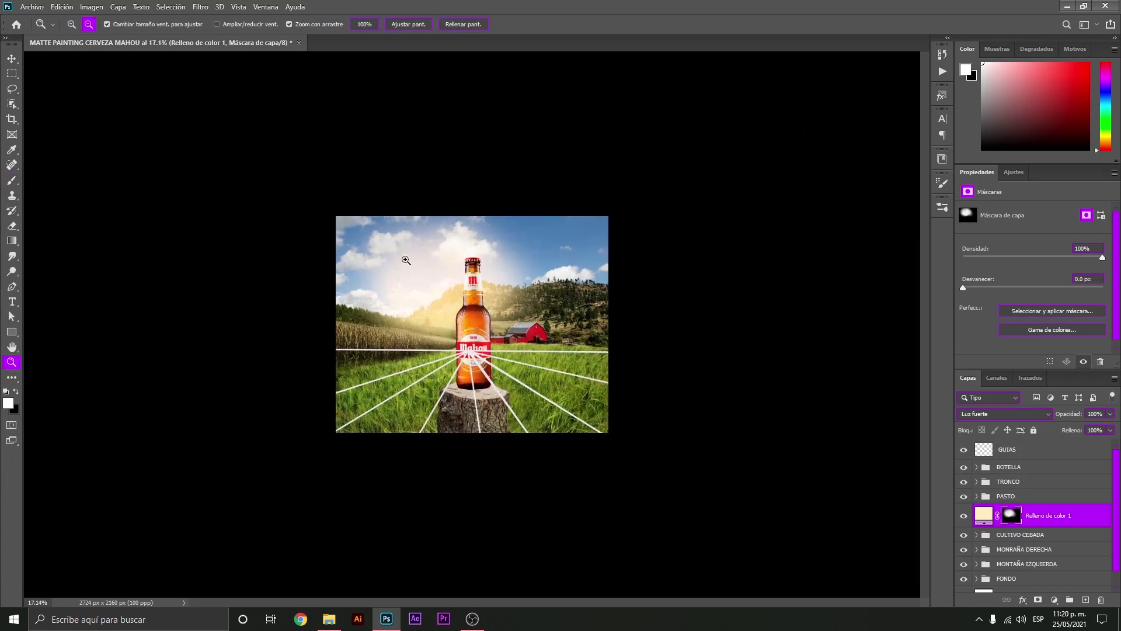
scroll(472, 316, up, 3)
scroll(509, 305, down, 1)
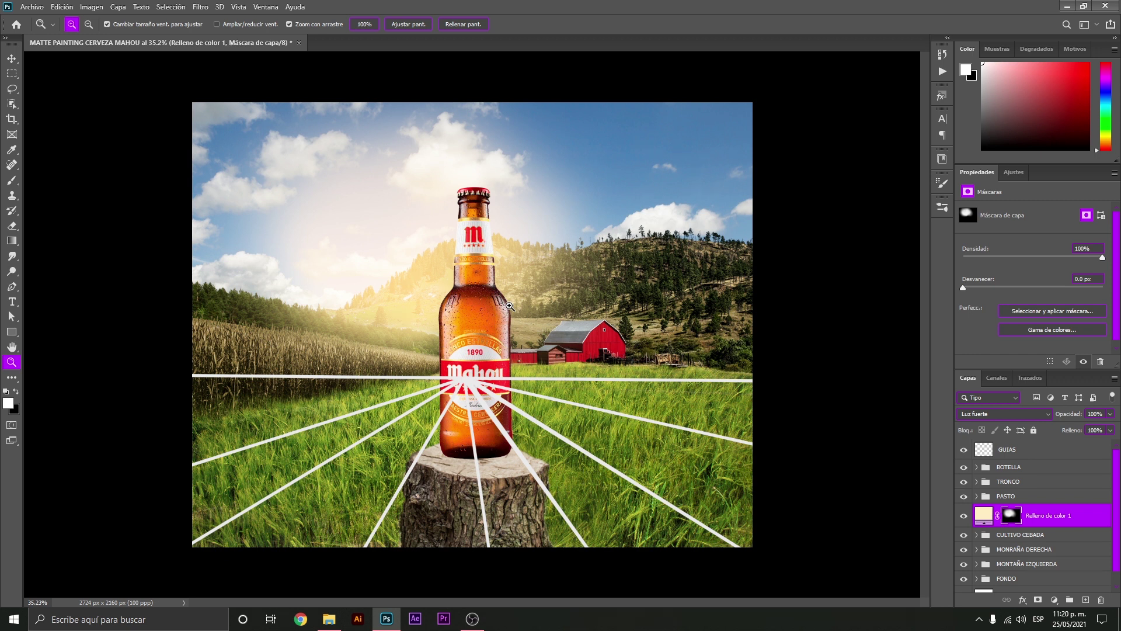
Duplicate BOTELLA MAHOU with Ctrl+J and hide the original bottle layer
key(v)
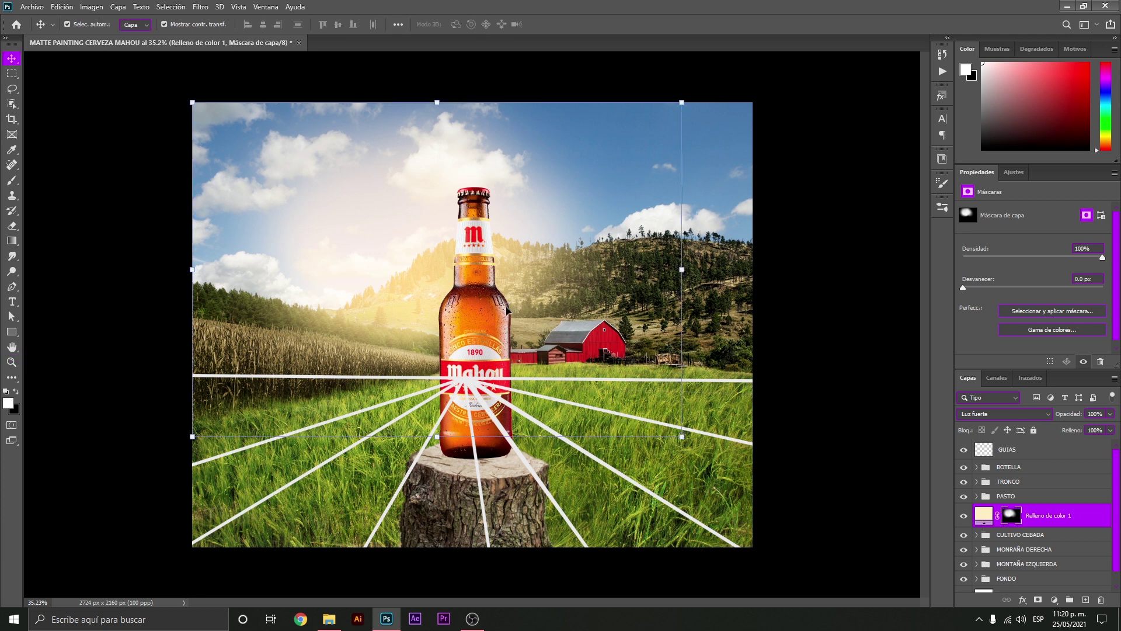
click(492, 307)
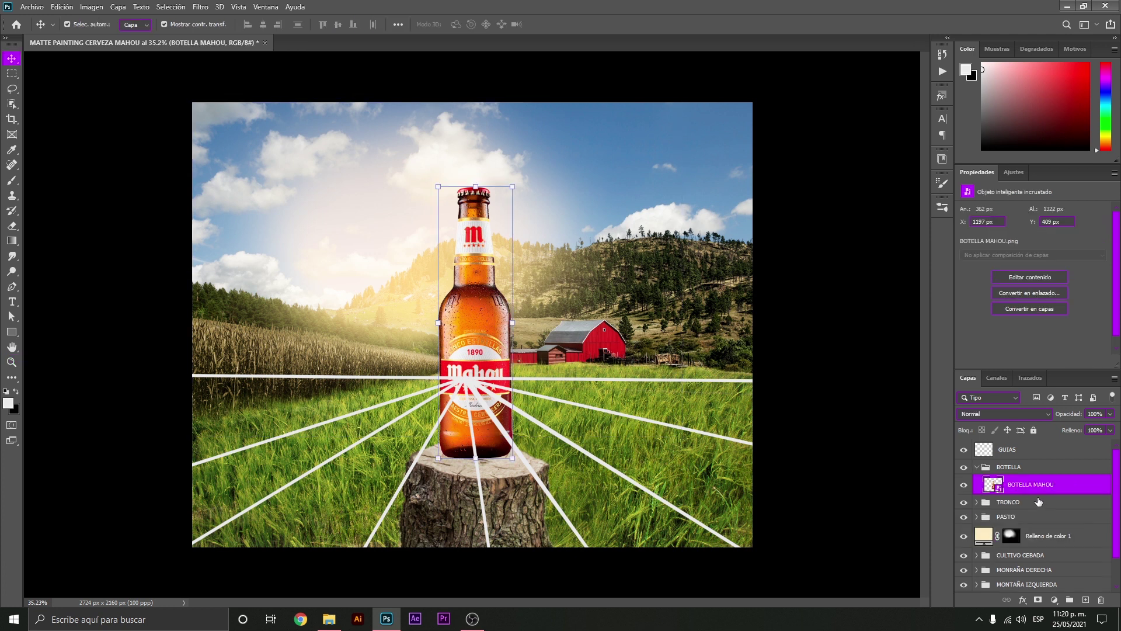
key(ctrl+j)
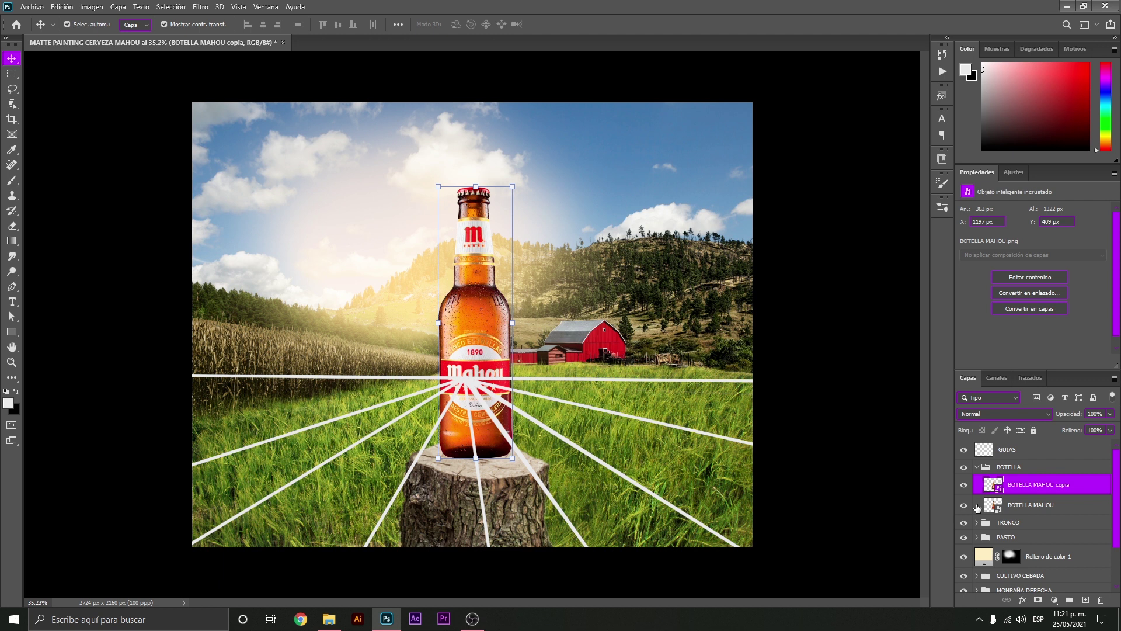
click(965, 506)
Clip a Curves adjustment to BOTELLA MAHOU copia, lowering the curve slightly to darken the bottle
click(1054, 601)
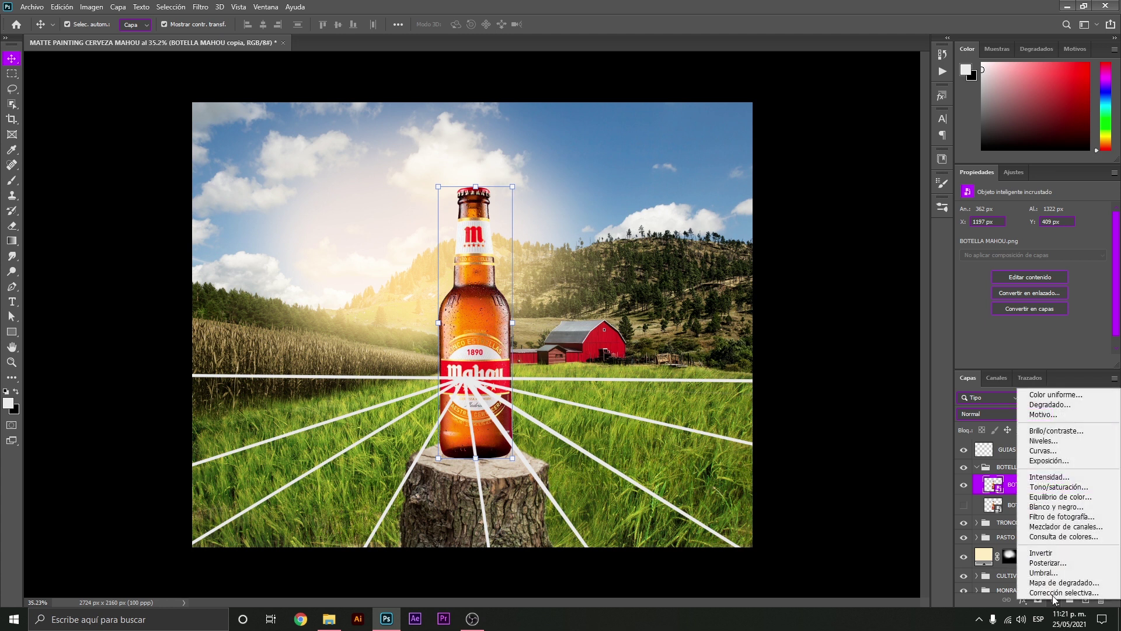
click(1064, 451)
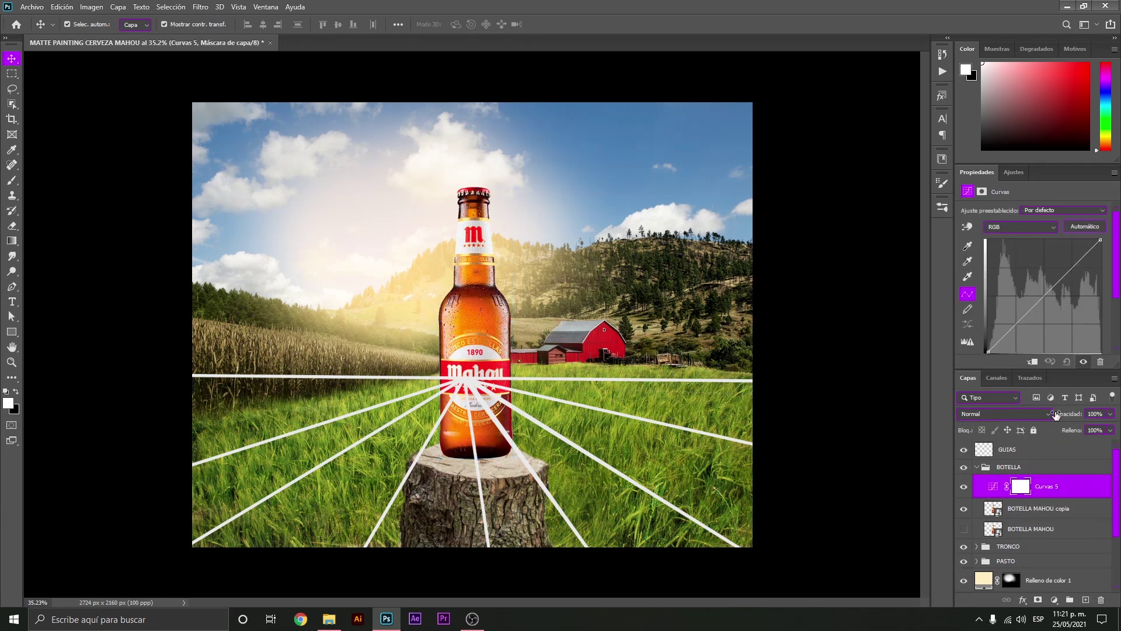
alt+click(1027, 497)
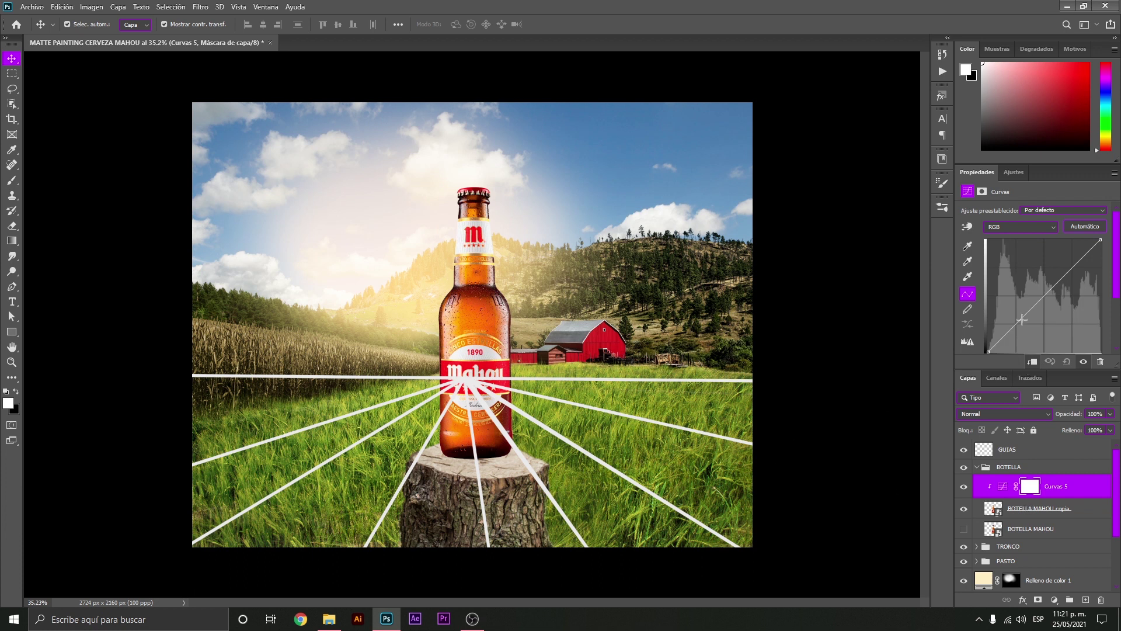
drag(1022, 318, 1024, 326)
drag(1024, 322, 1027, 323)
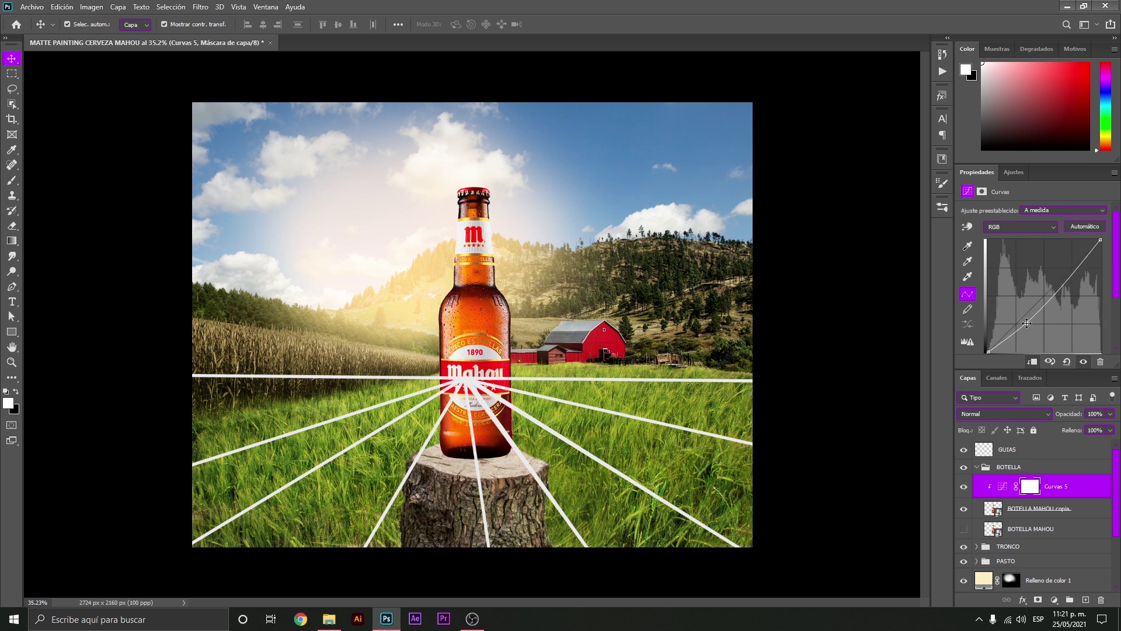
click(963, 488)
drag(1028, 320, 1026, 321)
click(964, 487)
click(1055, 601)
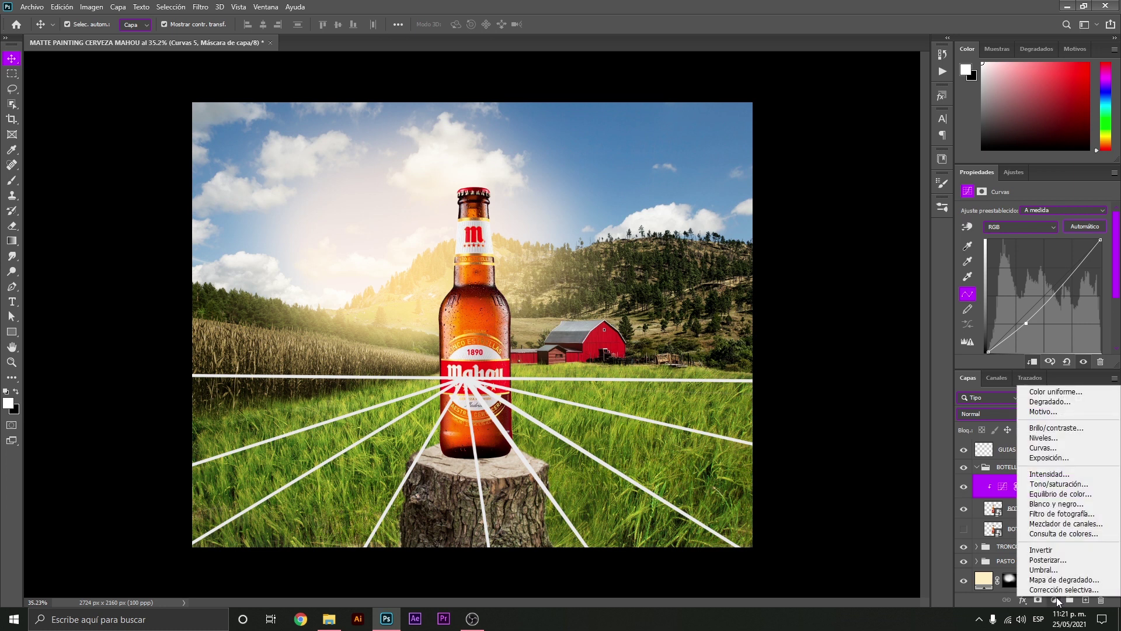
Clip a Niveles adjustment above Curvas 5 with the white output dropped to 236
click(1043, 438)
alt+click(1029, 496)
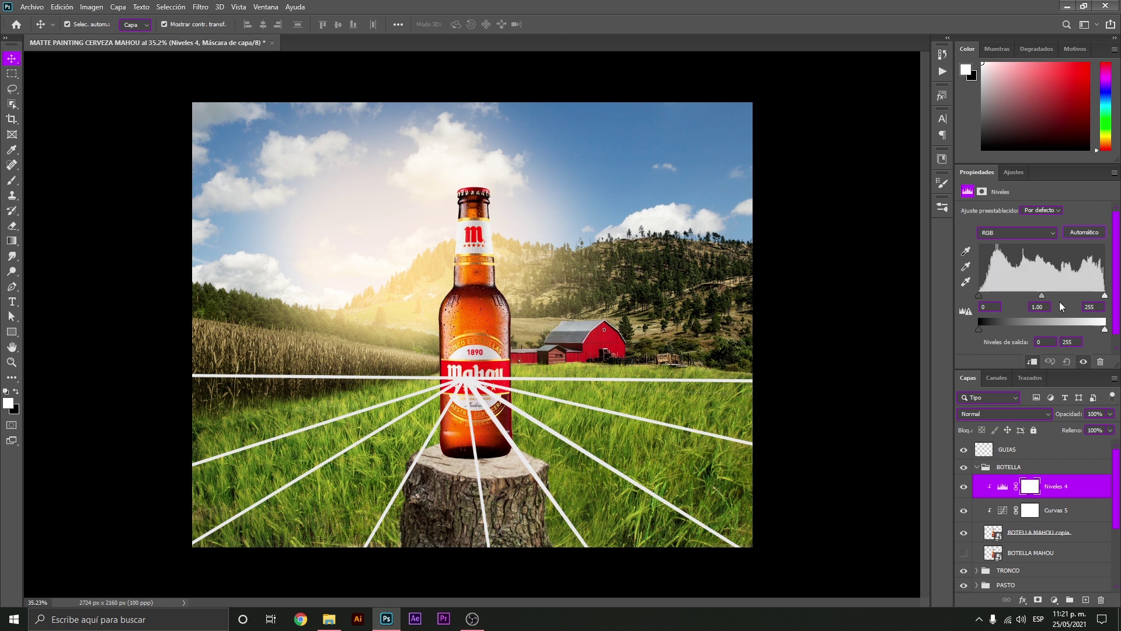
drag(1105, 330, 1097, 331)
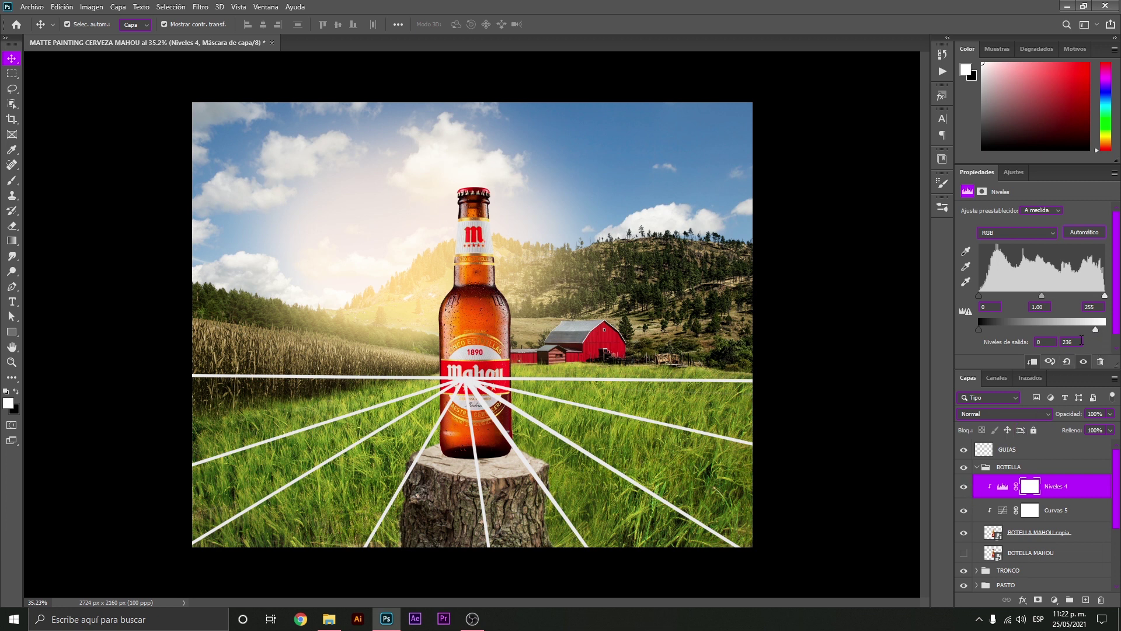
click(963, 485)
Clip an Exposición adjustment above Niveles 4 with exposure +3.06 and gamma 3.15
click(1055, 600)
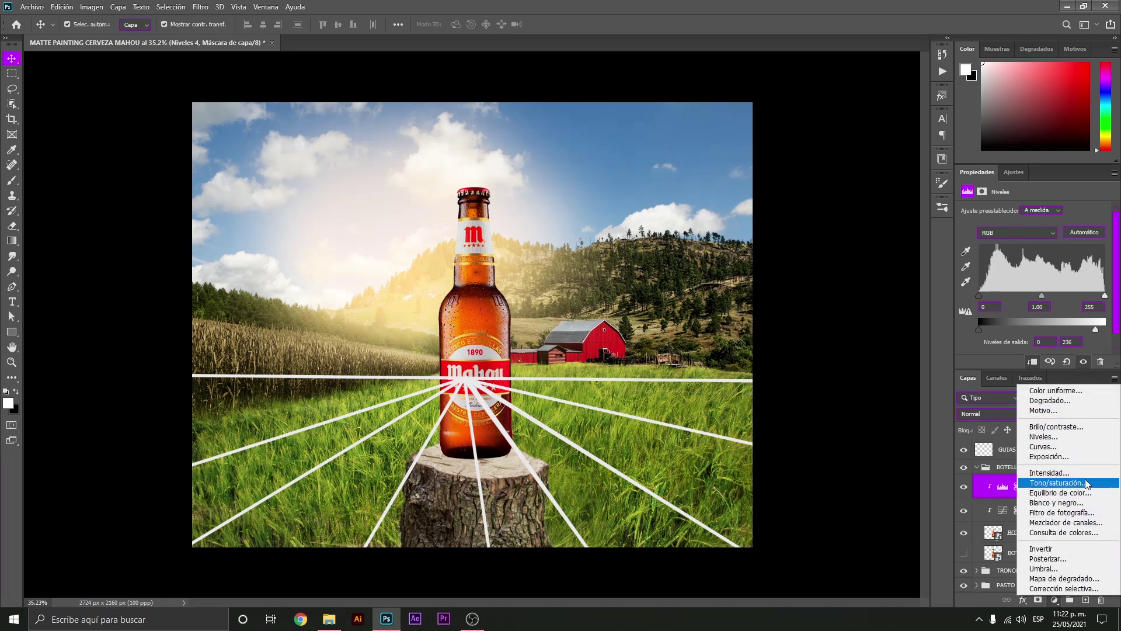
click(1081, 456)
click(1032, 362)
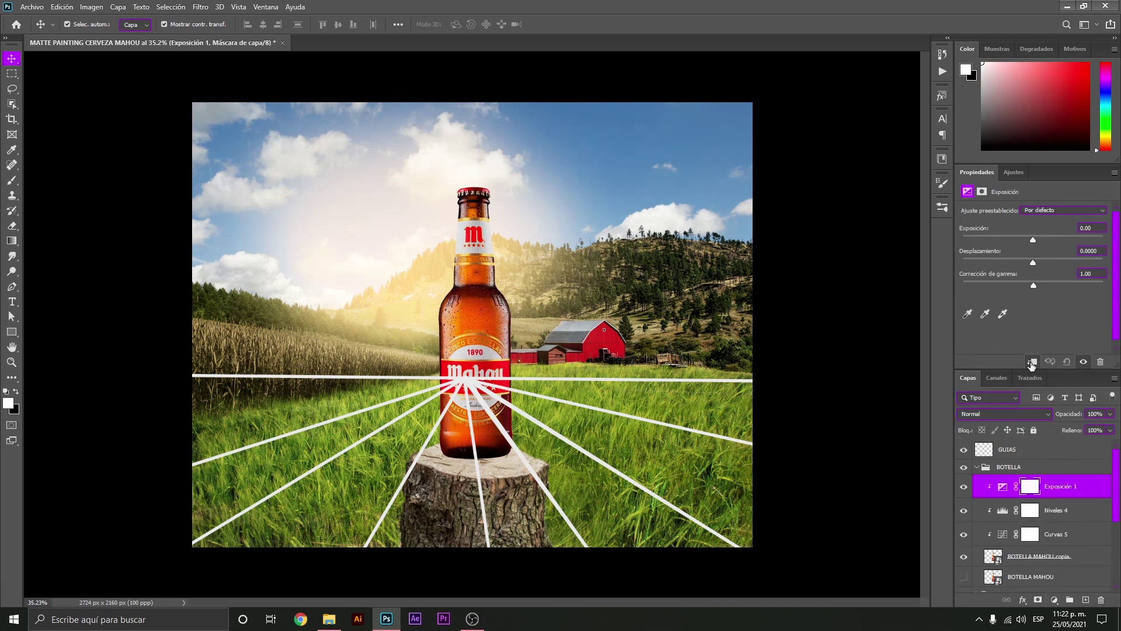
drag(1032, 238, 1056, 237)
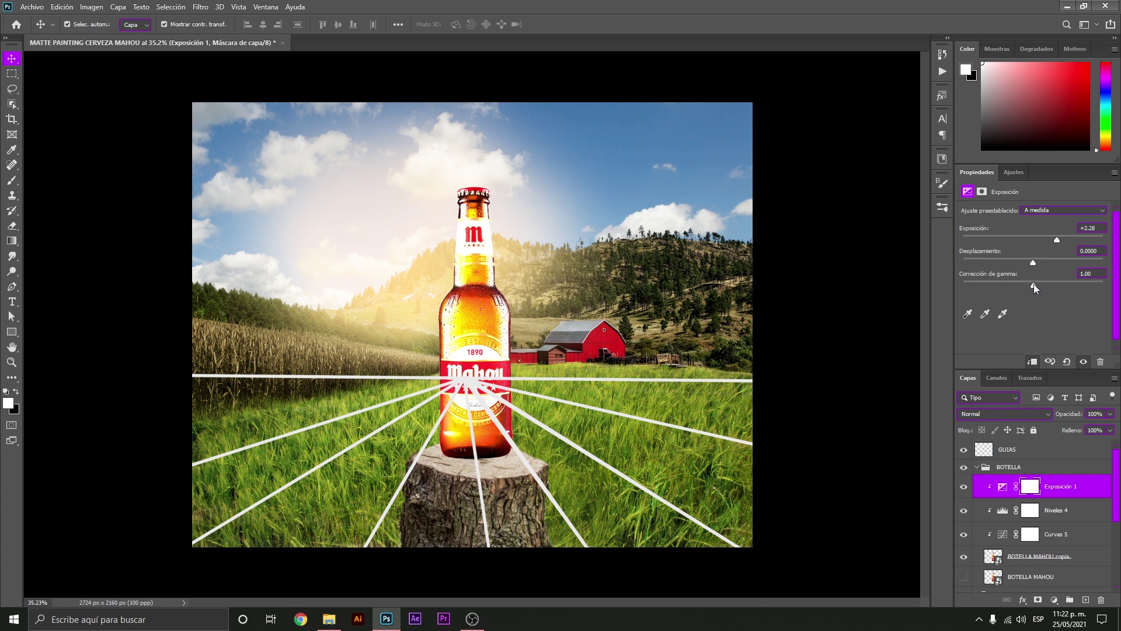
drag(1032, 284, 979, 281)
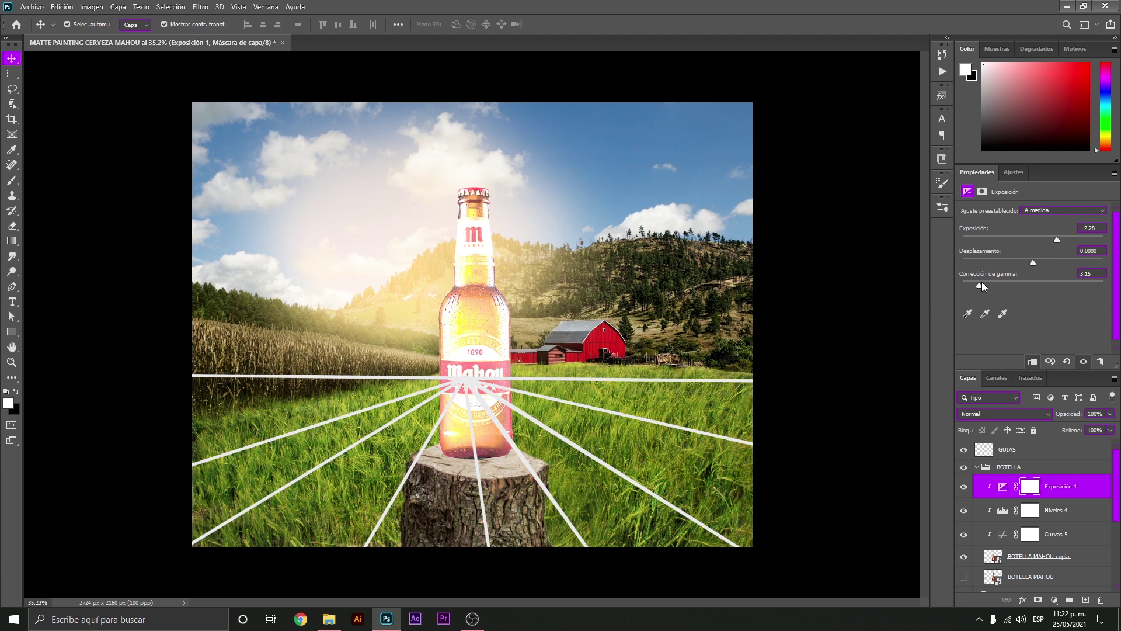
drag(1057, 240, 1062, 239)
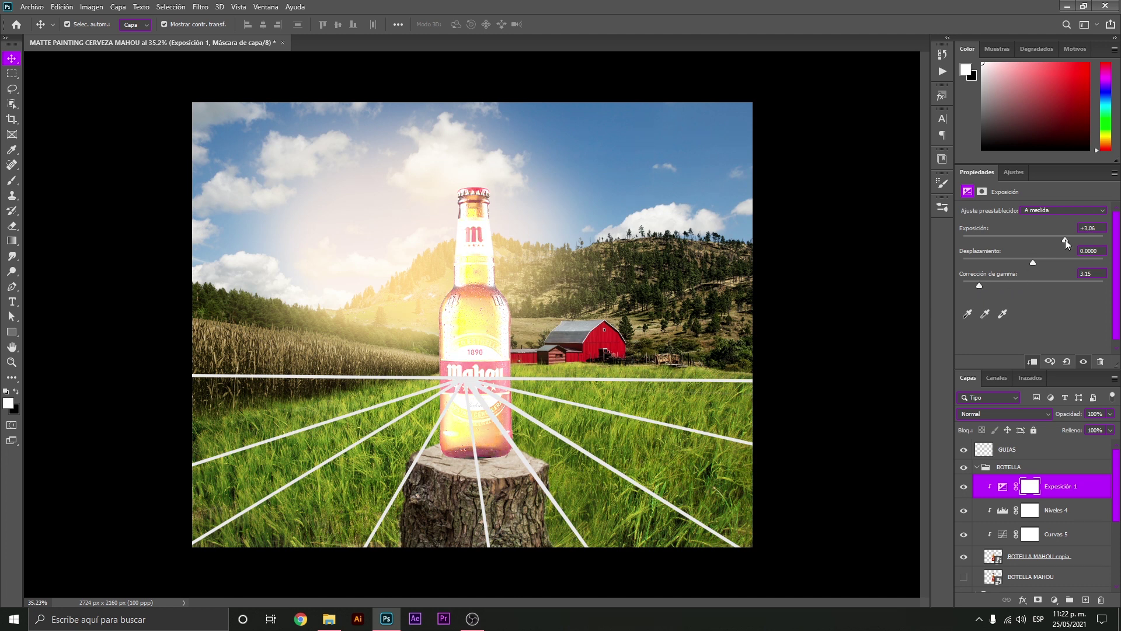
click(1030, 487)
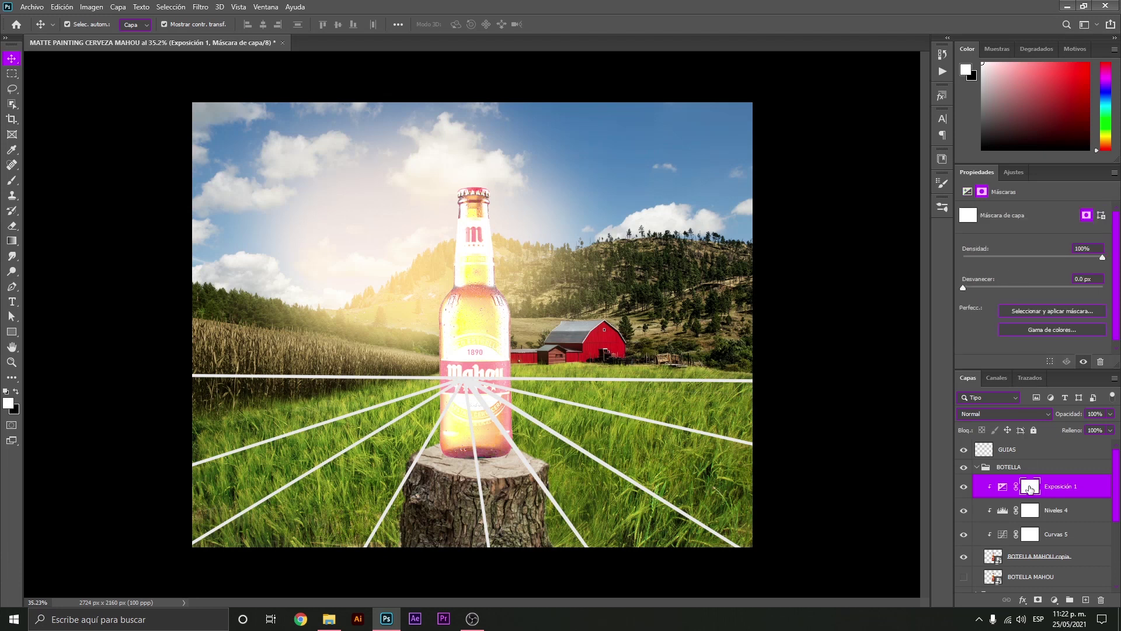
Invert the Exposición 1 mask to black, zoom onto the bottle neck, and set a ~220 px brush
key(ctrl+i)
key(z)
drag(467, 266, 492, 221)
key(b)
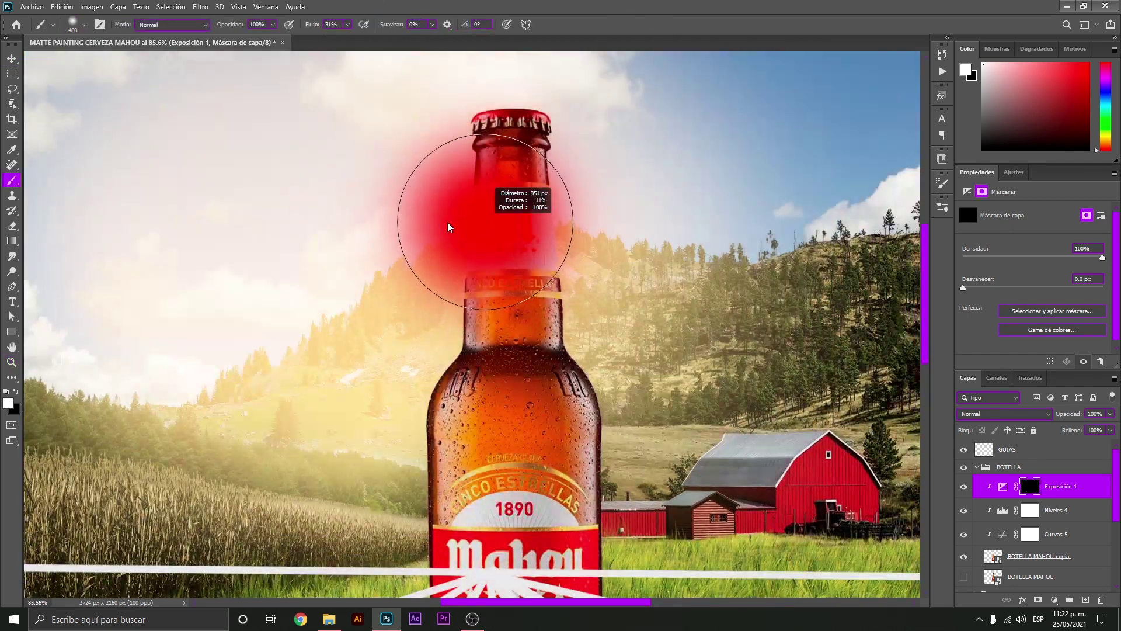
mouse_move(448, 227)
mouse_down()
mouse_move(420, 223)
mouse_move(435, 203)
mouse_up()
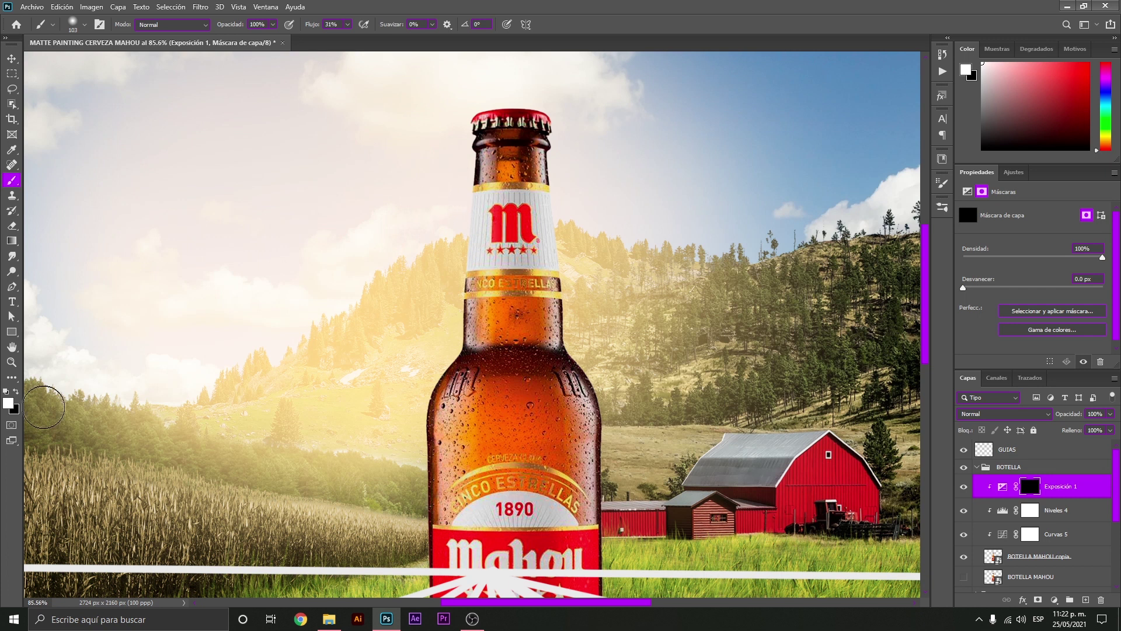
Raise the brush Flow, use the Soft Round brush at 0% hardness, and size it to ~83 px
click(348, 27)
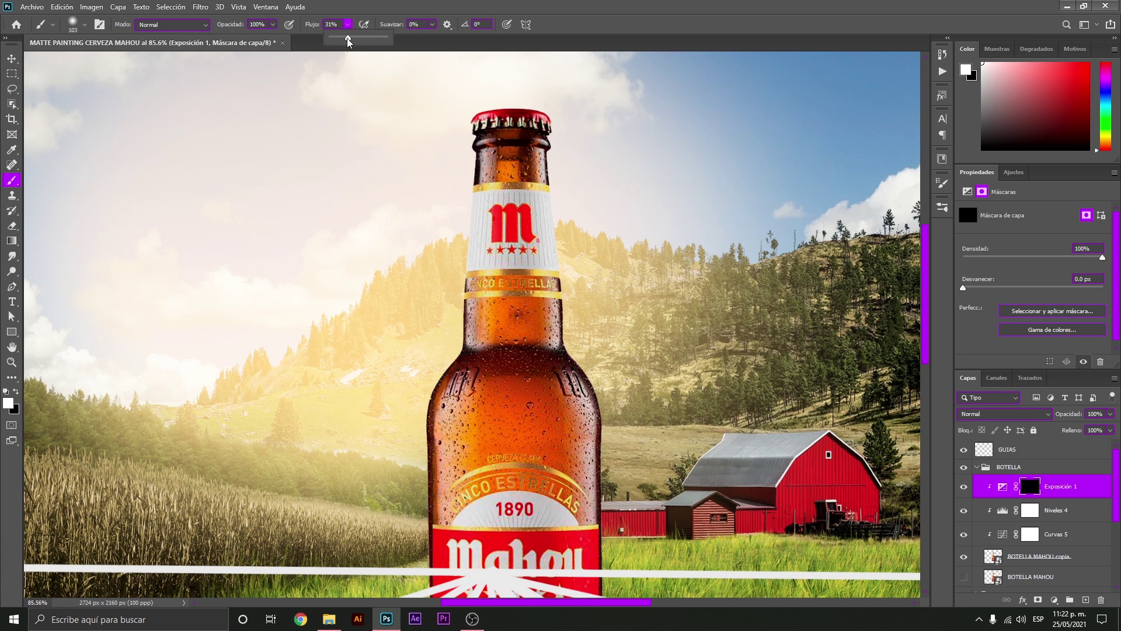
drag(348, 39, 377, 41)
click(85, 26)
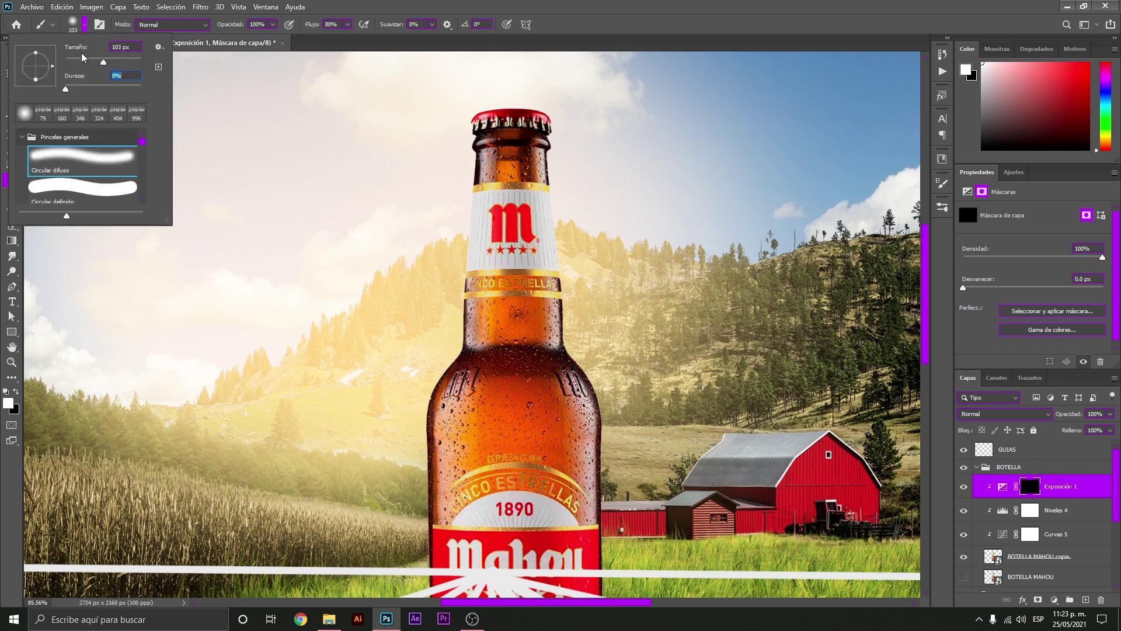
click(86, 25)
scroll(476, 193, up, 2)
scroll(476, 193, up, 1)
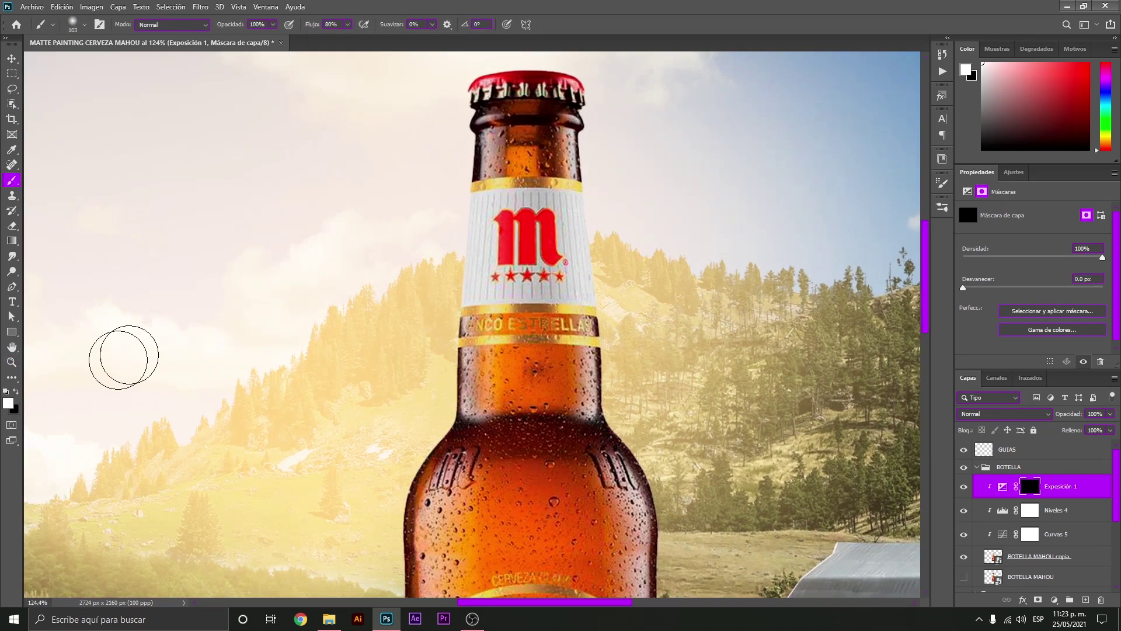
alt+right_click(492, 155)
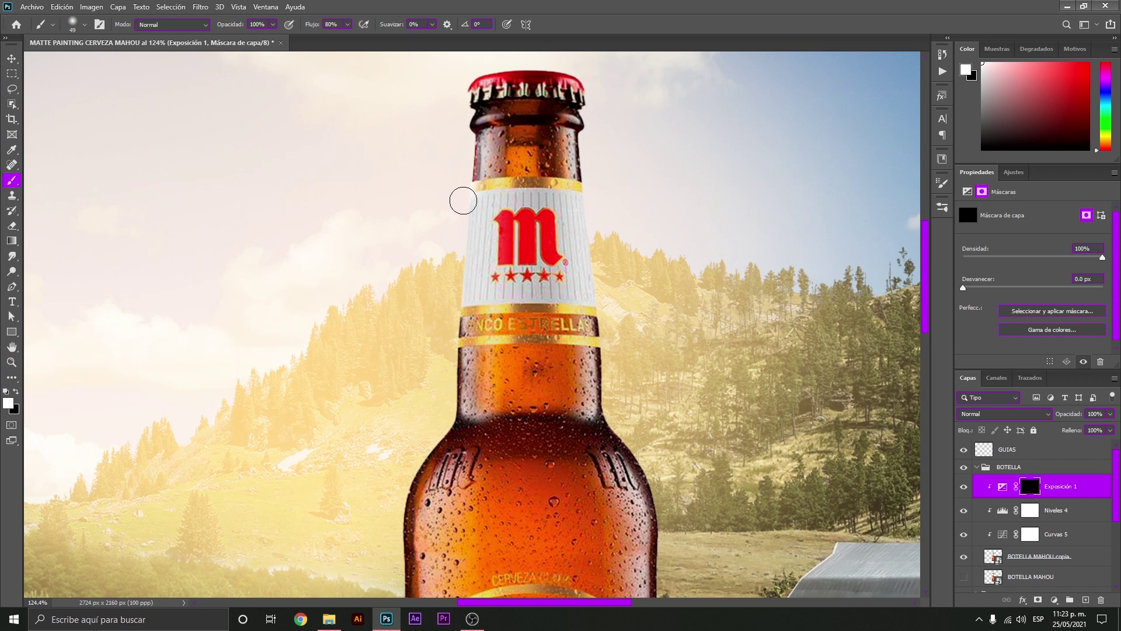
alt+right_click(438, 312)
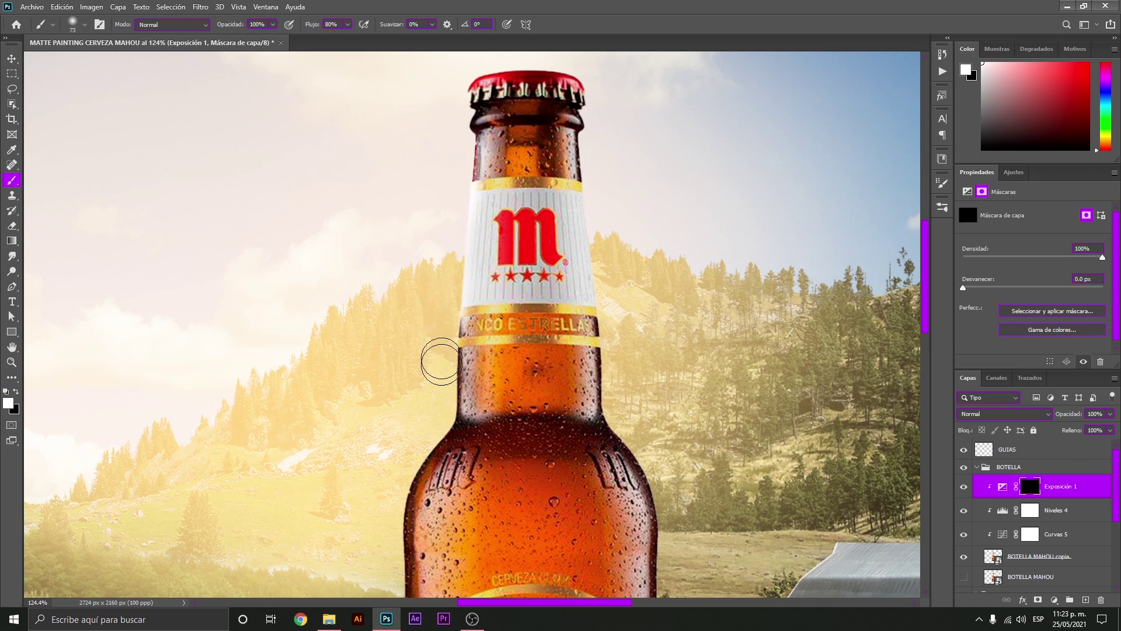
Paint white along the bottle's left edge from neck past the label, using a ~52 px brush lower down
click(446, 348)
drag(446, 349, 390, 486)
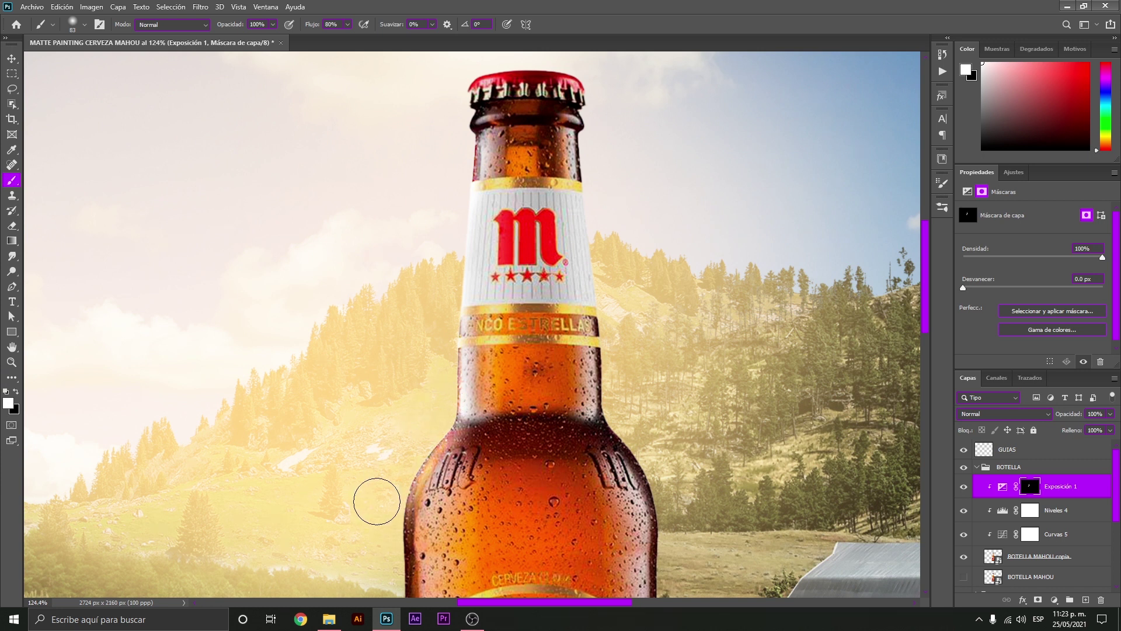
drag(375, 501, 408, 300)
scroll(417, 292, down, 3)
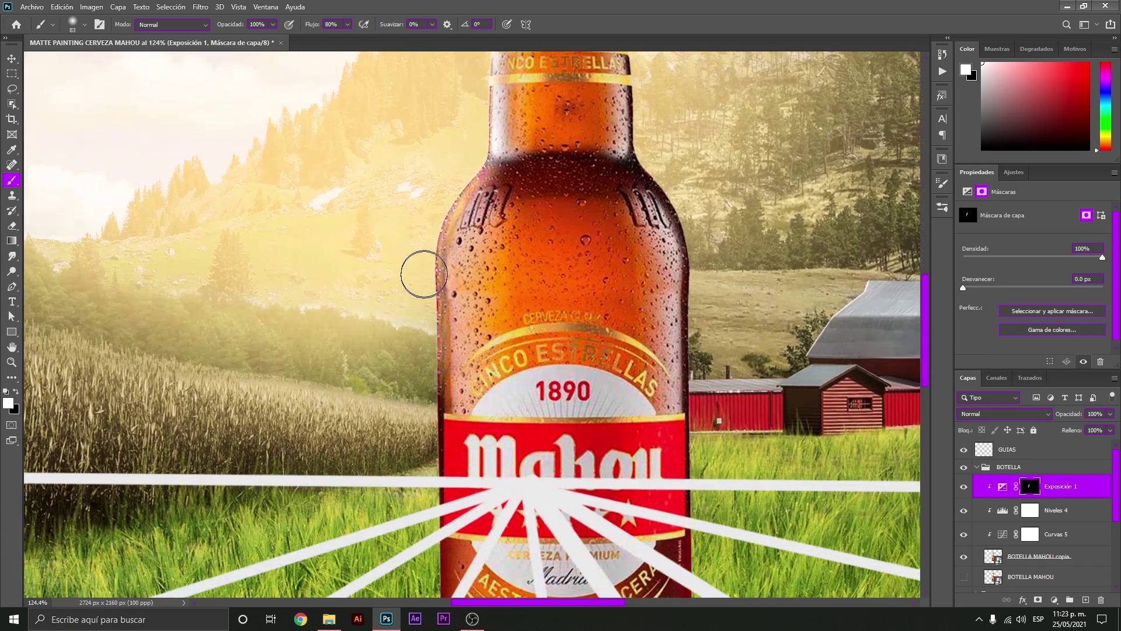
scroll(418, 266, down, 2)
drag(444, 257, 435, 251)
drag(427, 203, 430, 415)
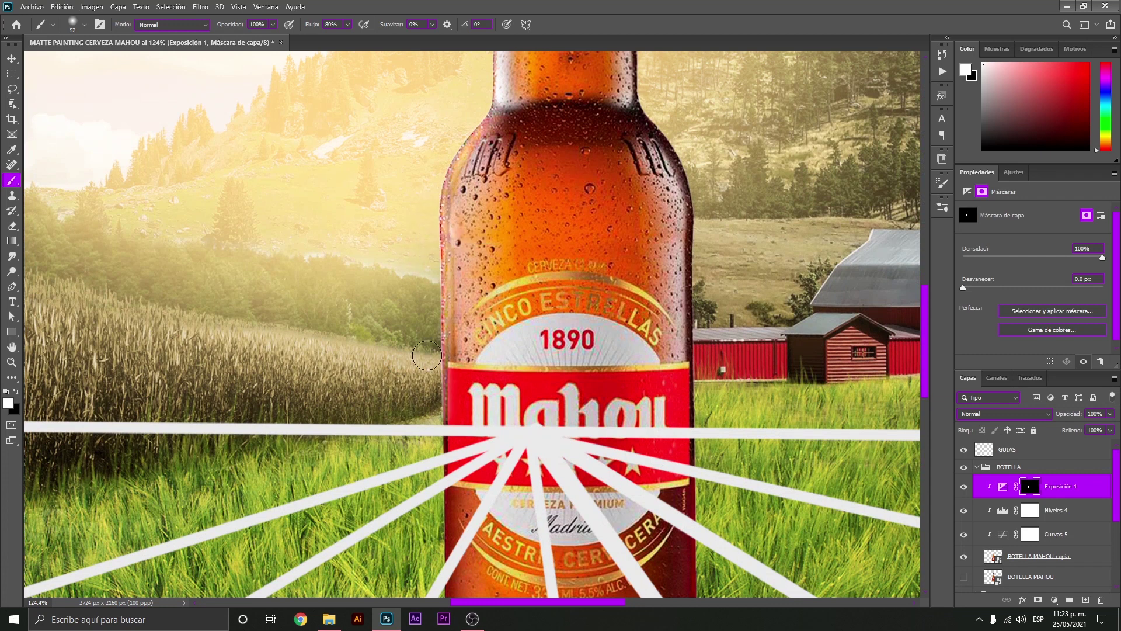
scroll(430, 415, down, 3)
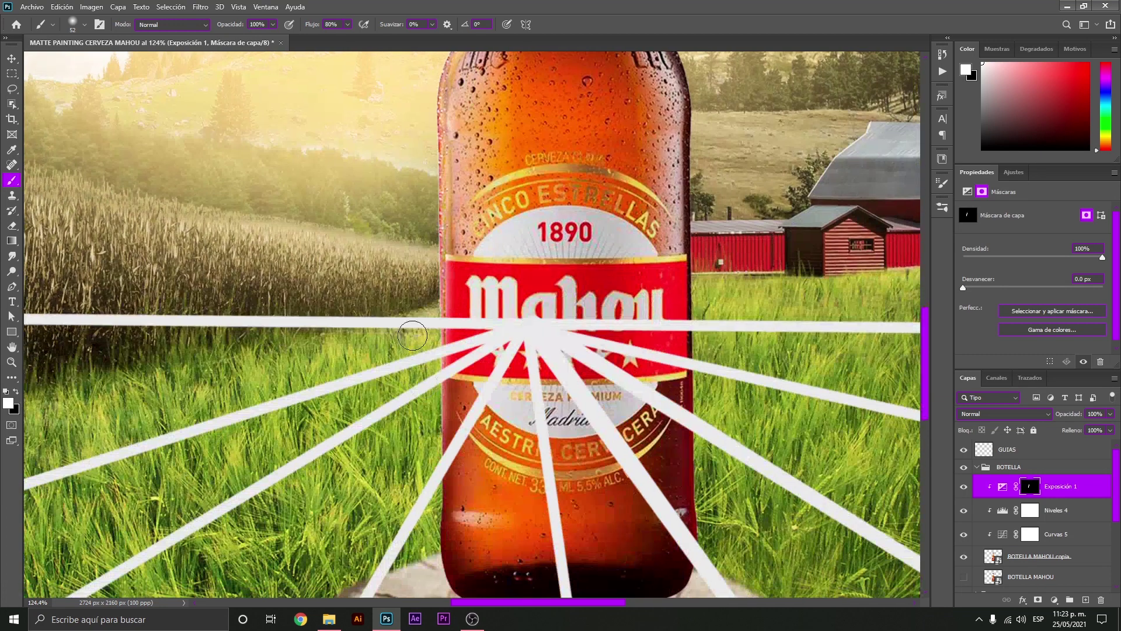
drag(431, 292, 431, 562)
scroll(431, 562, up, 4)
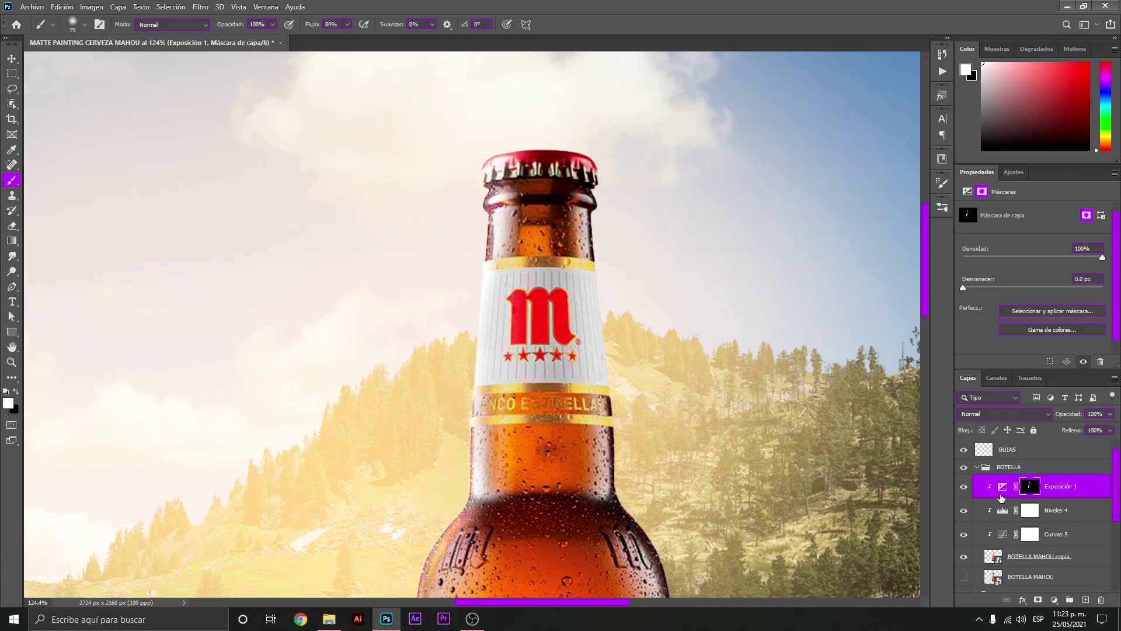
Lower Exposure and raise Gamma Correction on Exposición 1, and enlarge the mask brush to ~142 px
click(1002, 488)
mouse_move(1059, 240)
mouse_down()
mouse_move(1045, 239)
mouse_move(1055, 239)
mouse_up()
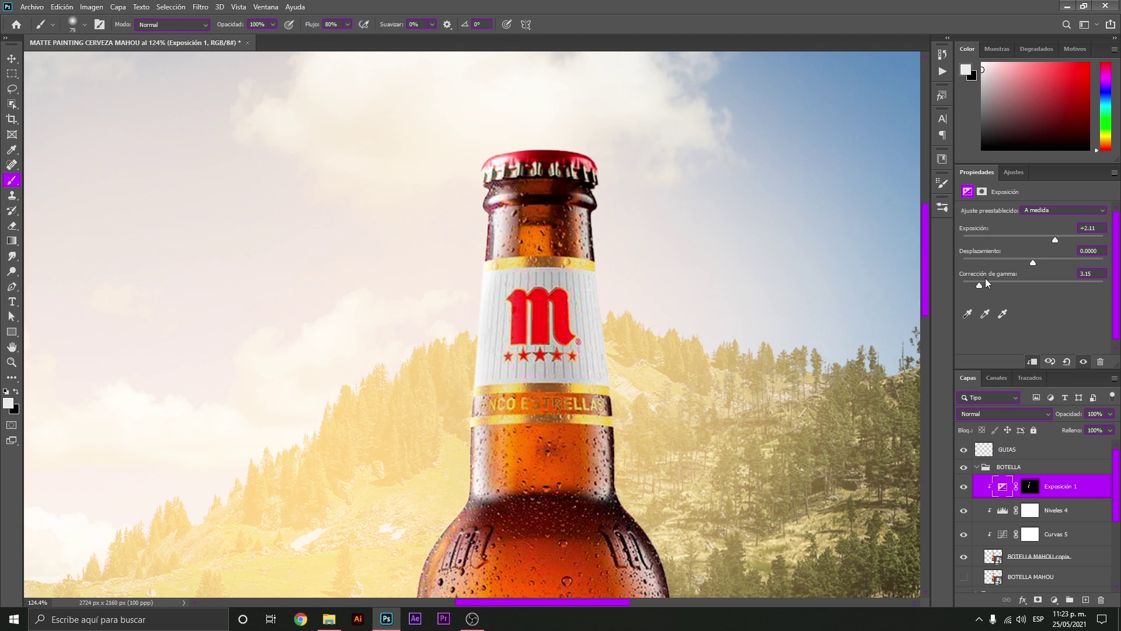
drag(978, 286, 970, 286)
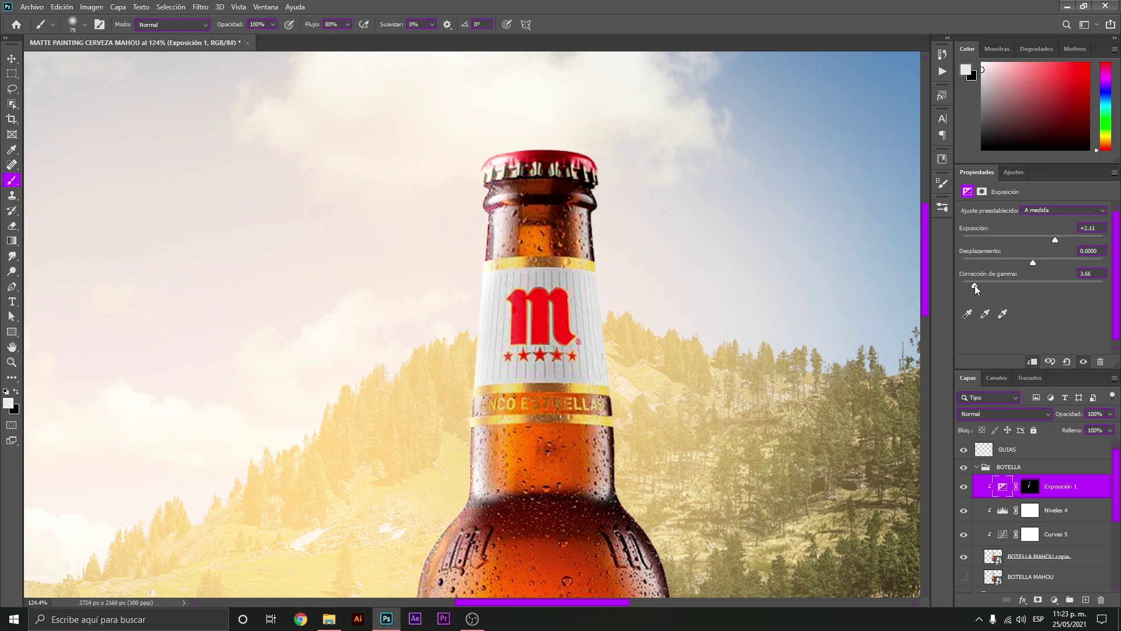
click(1030, 485)
drag(482, 188, 488, 170)
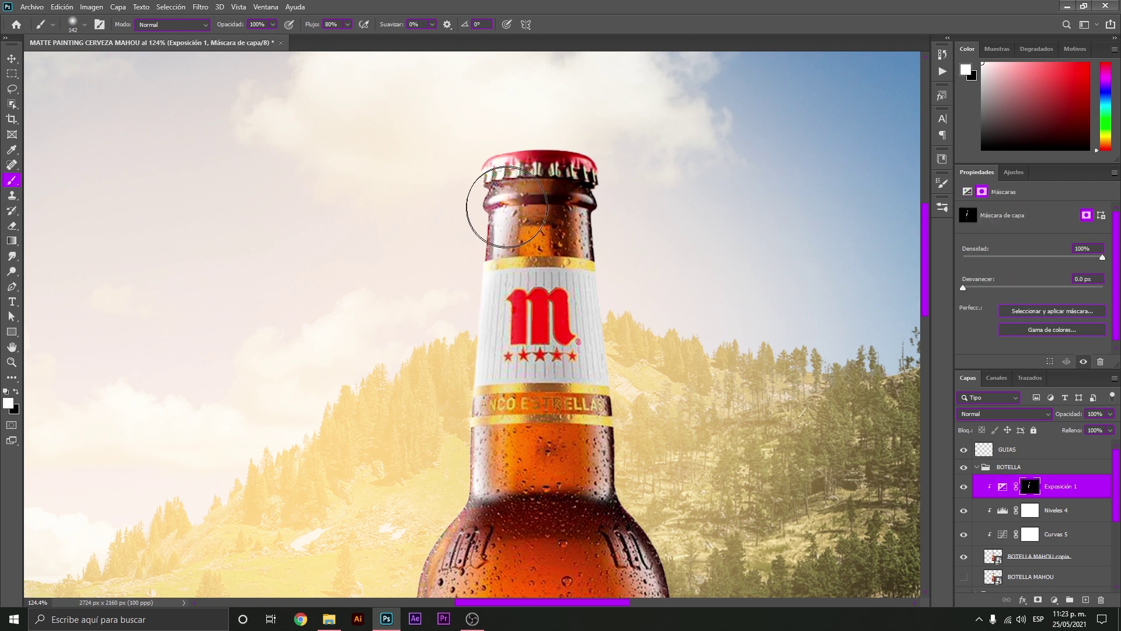
Zoom in on the bottle neck and cap and set the brush to about 87 px
key(z)
scroll(500, 313, down, 5)
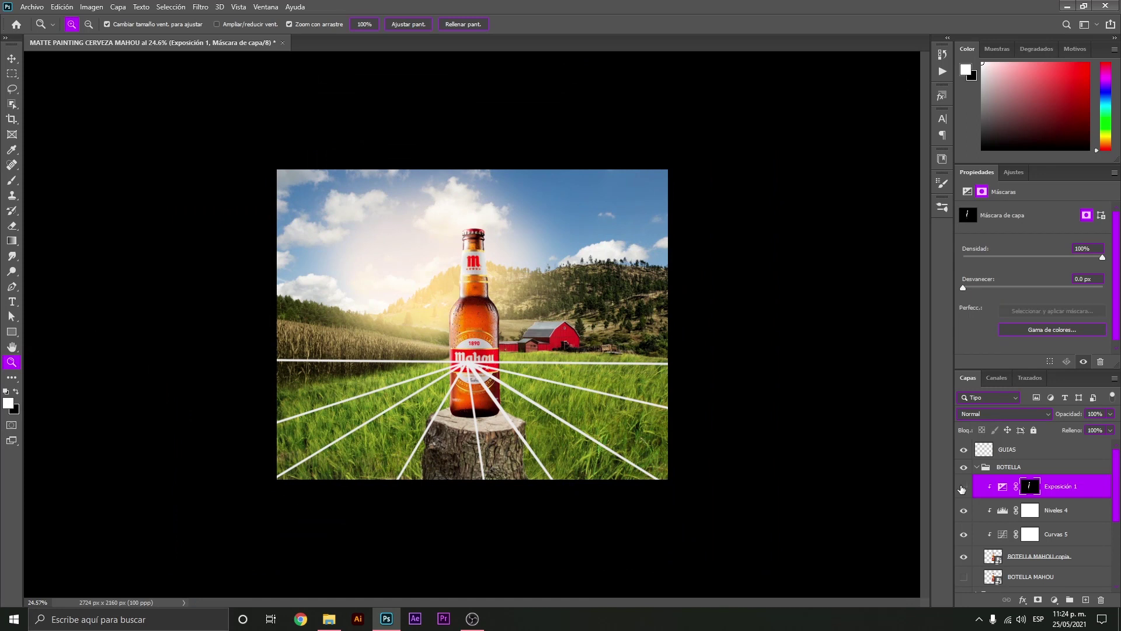
mouse_move(476, 234)
mouse_down()
mouse_move(548, 208)
mouse_move(556, 217)
mouse_up()
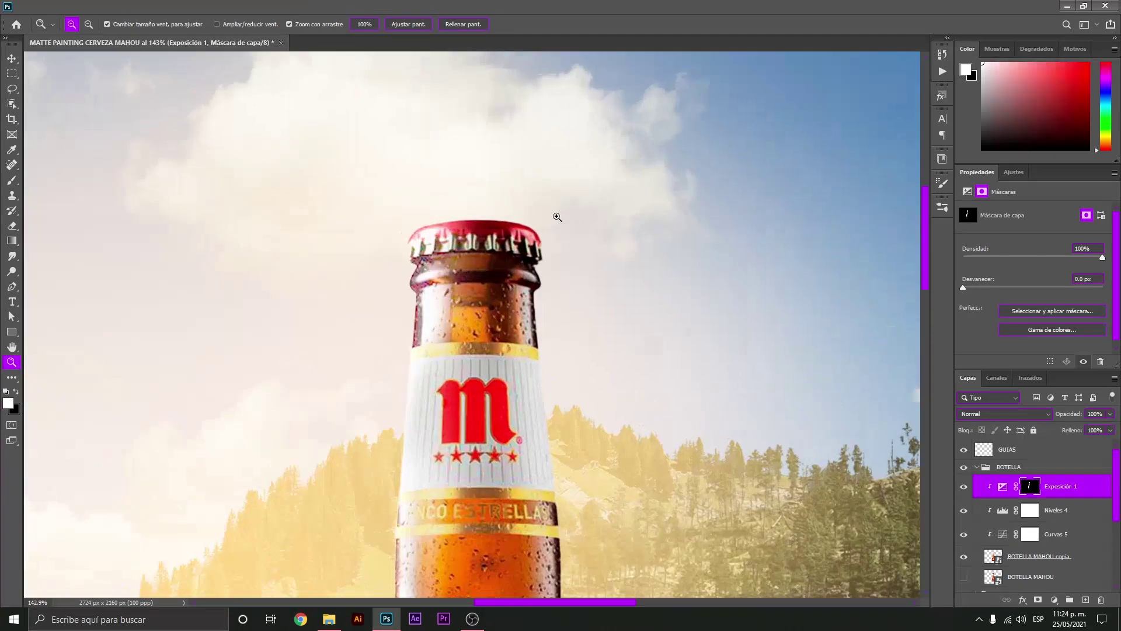
key(b)
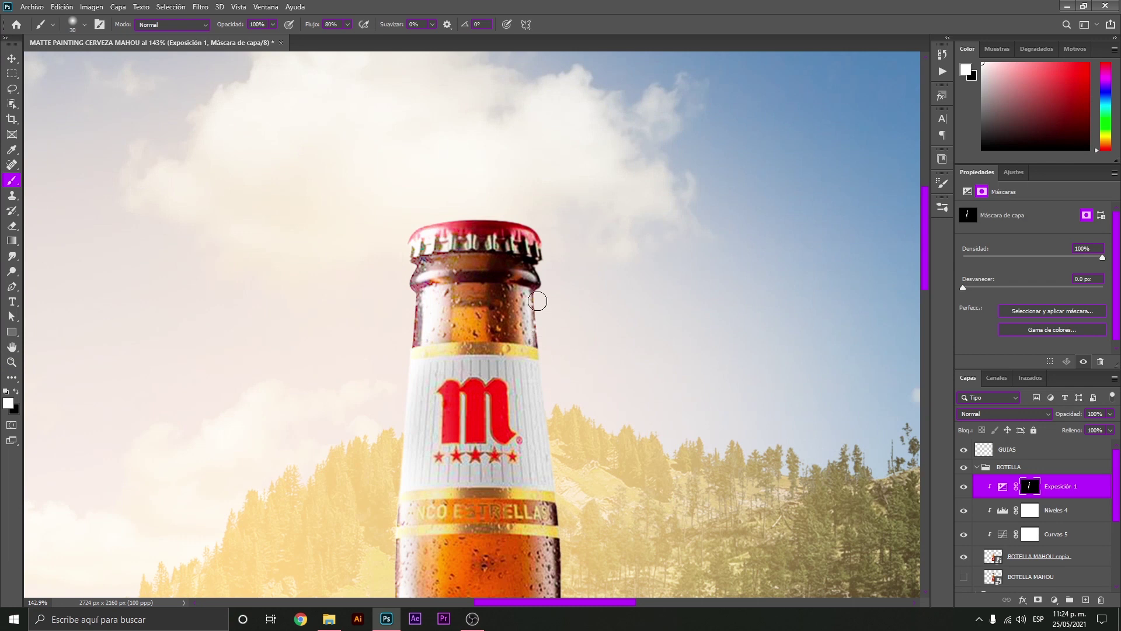
drag(545, 316, 561, 275)
scroll(584, 269, down, 2)
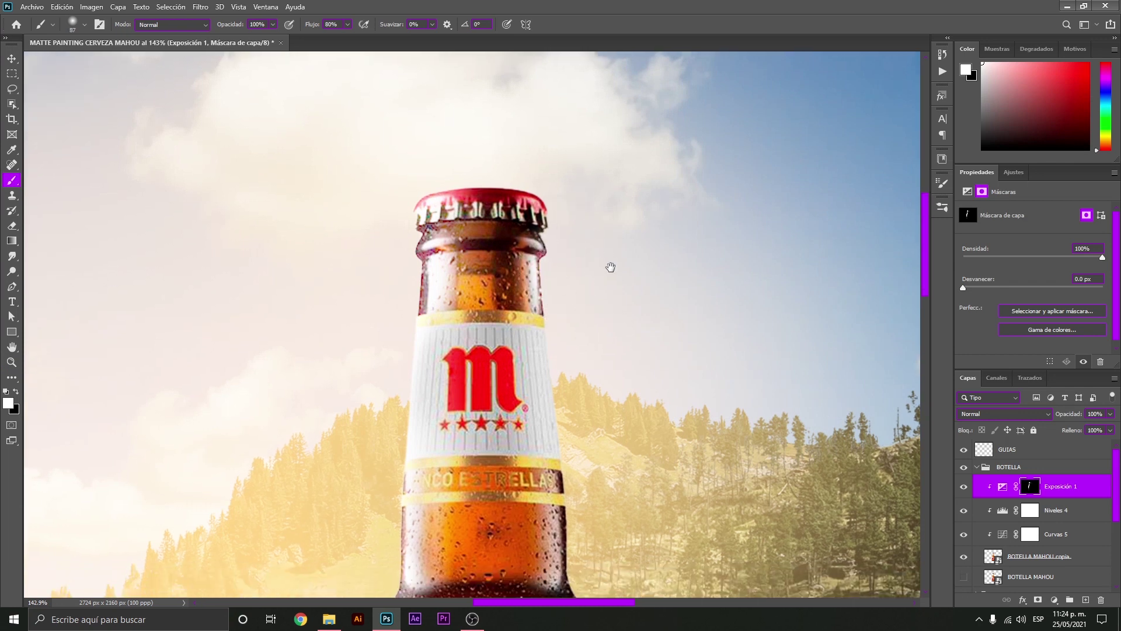
scroll(607, 265, down, 3)
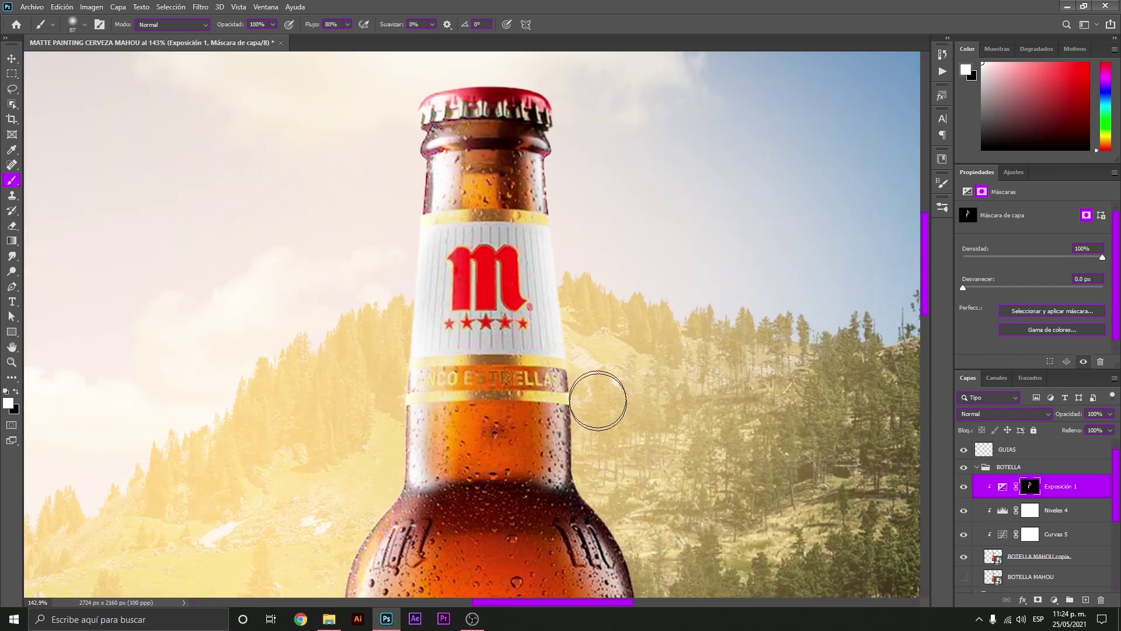
scroll(610, 465, down, 5)
Paint rim light along the bottle's right shoulder, then zoom out to the whole image
drag(674, 398, 587, 362)
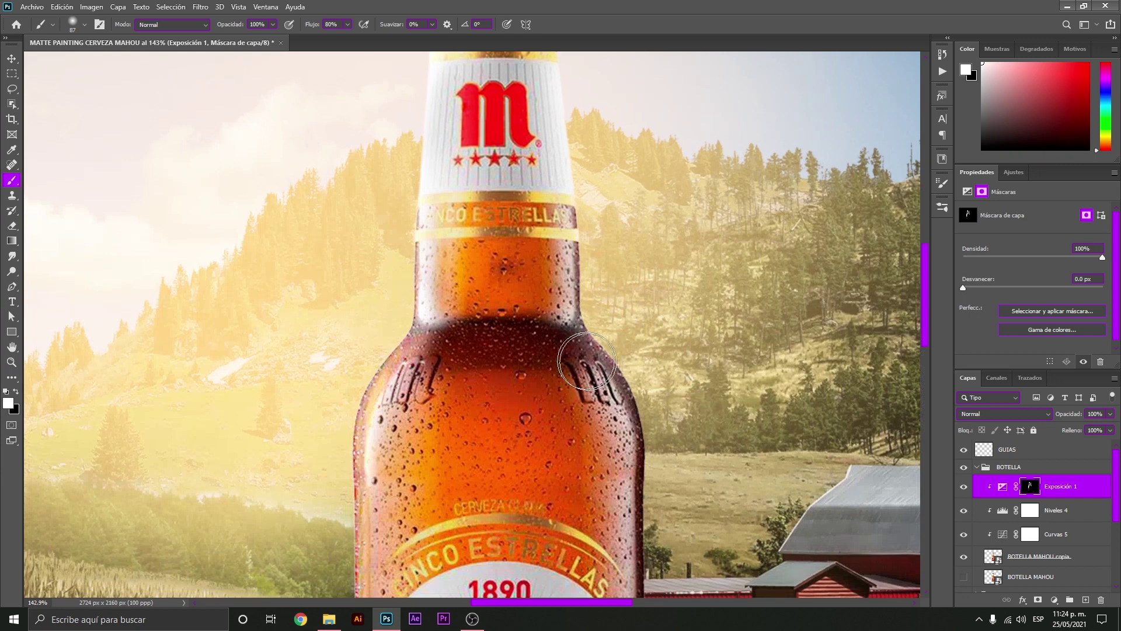
scroll(694, 516, down, 5)
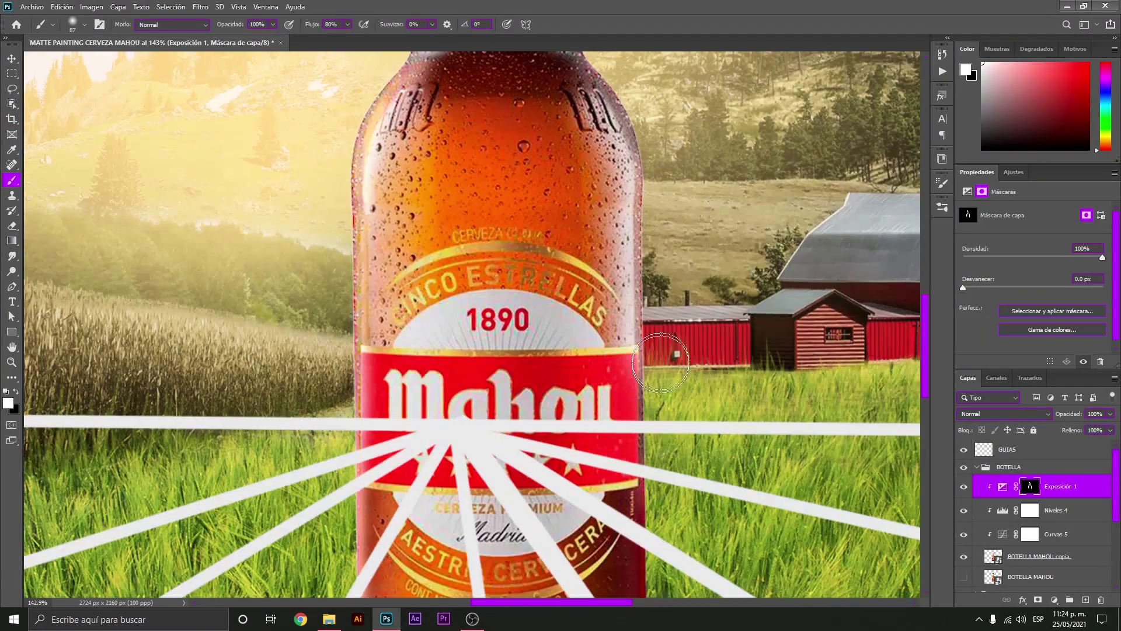
scroll(695, 516, down, 2)
key(z)
drag(671, 396, 575, 396)
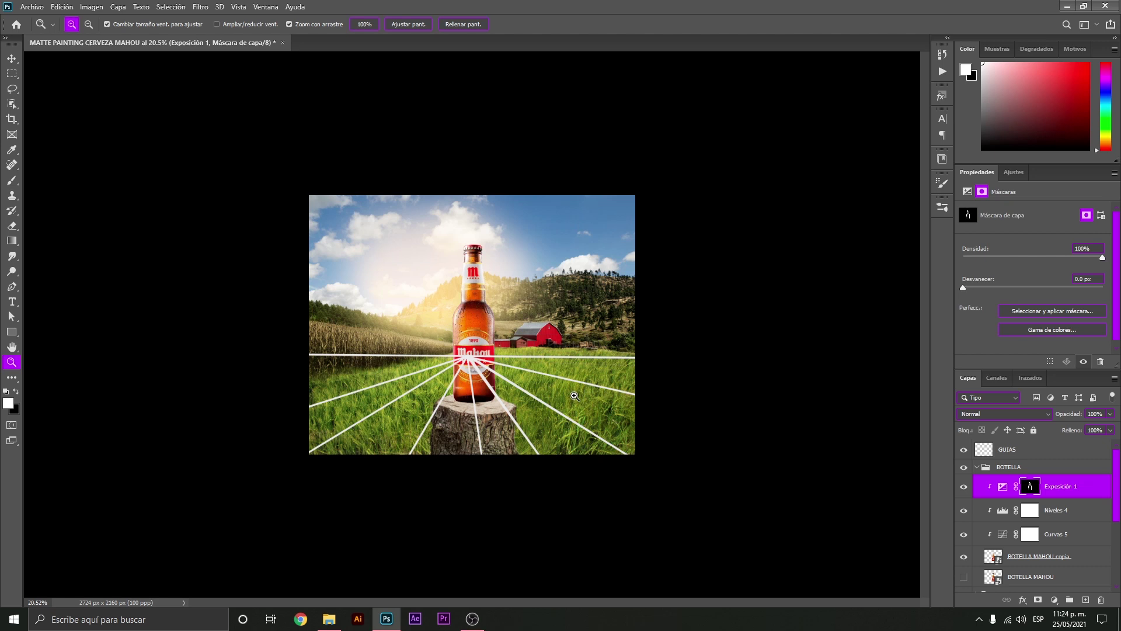
click(477, 274)
click(964, 488)
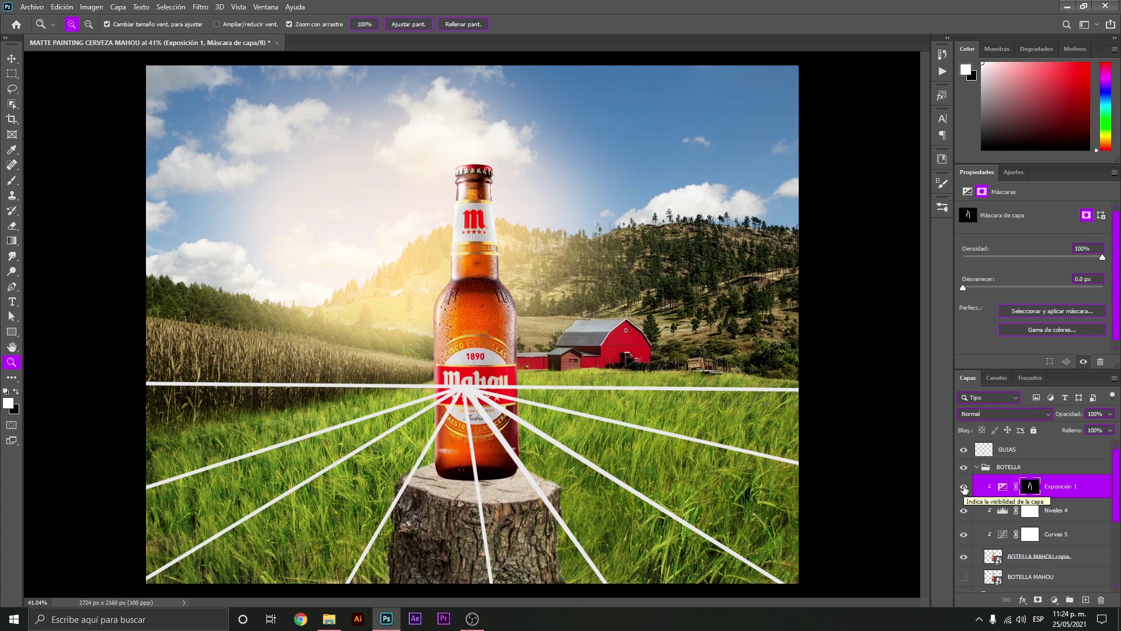
click(964, 488)
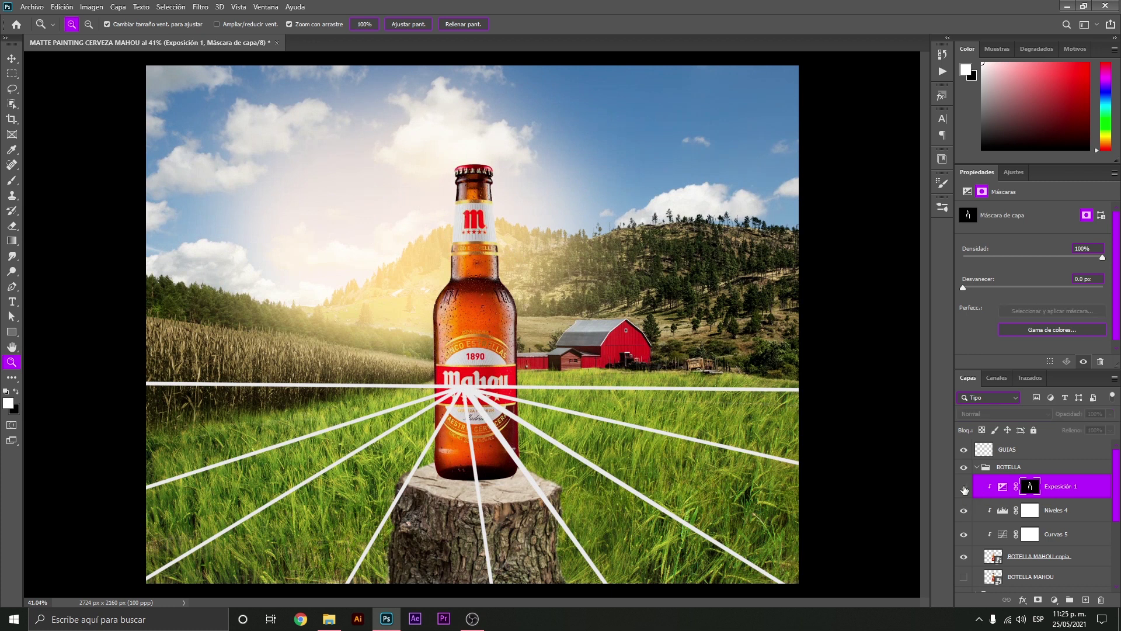
click(964, 488)
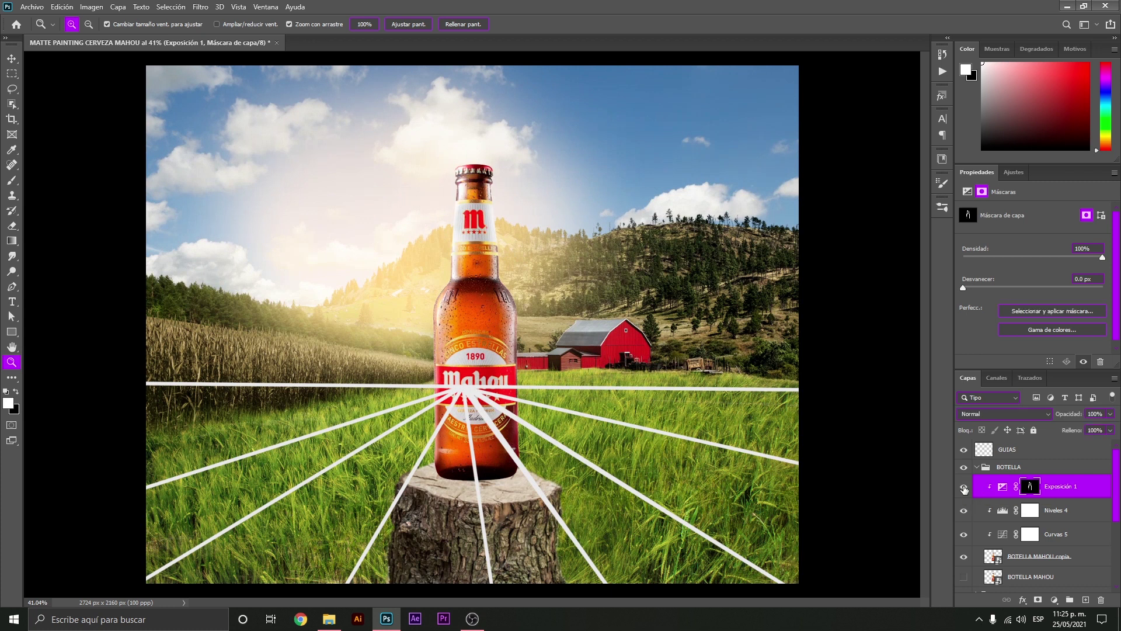